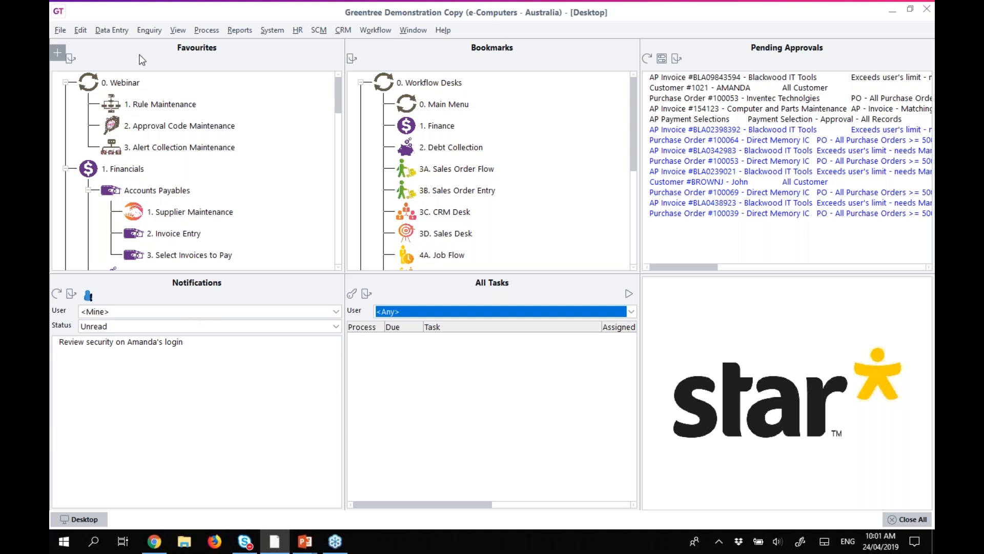
# Open Rule Maintenance from Favourites, minimise it, then restore it to full size.
pyautogui.doubleClick(164, 105)
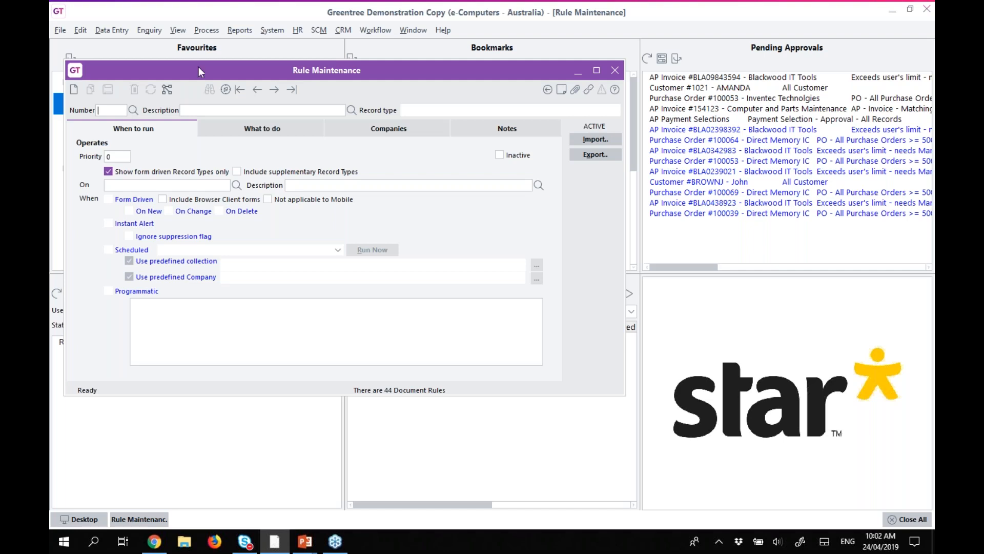
pyautogui.click(577, 70)
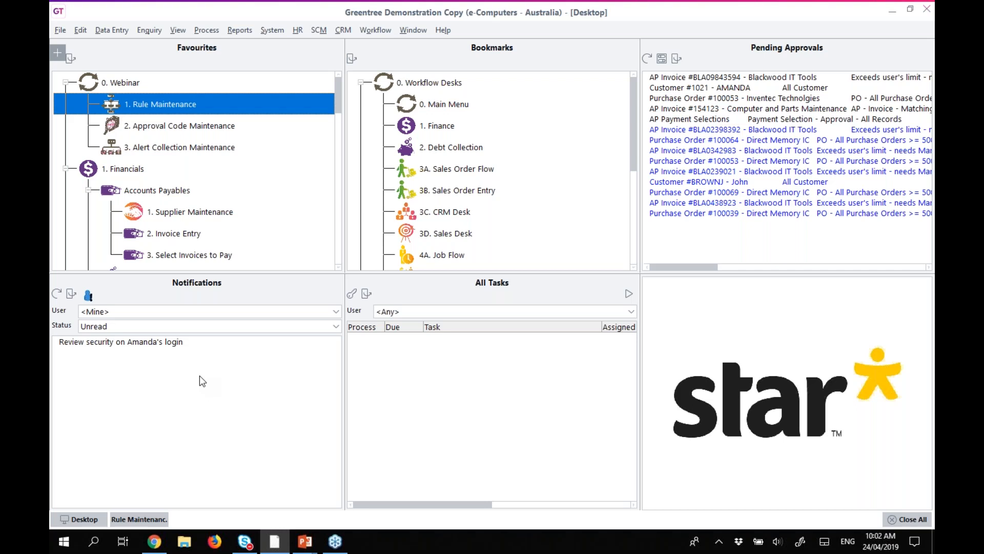
pyautogui.click(134, 522)
pyautogui.click(135, 522)
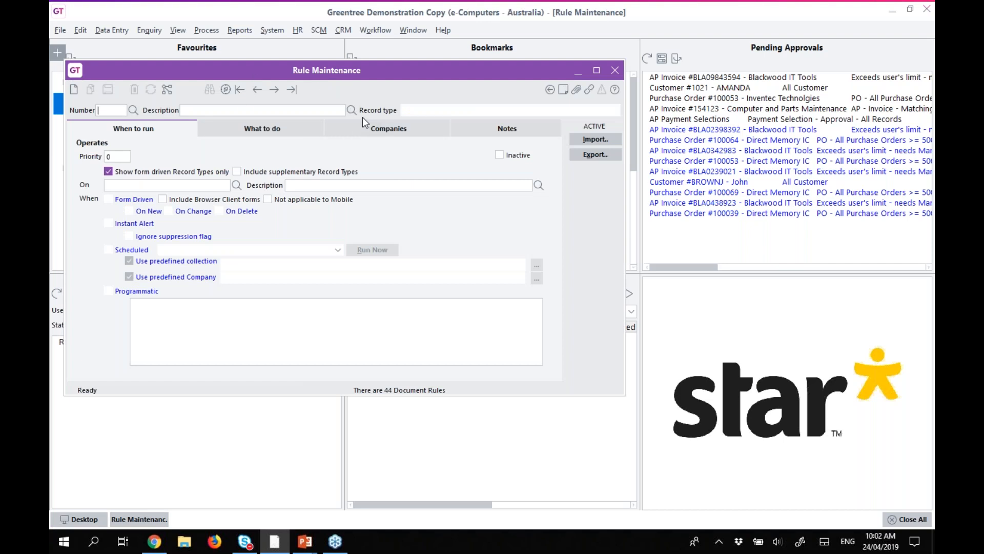
pyautogui.click(368, 31)
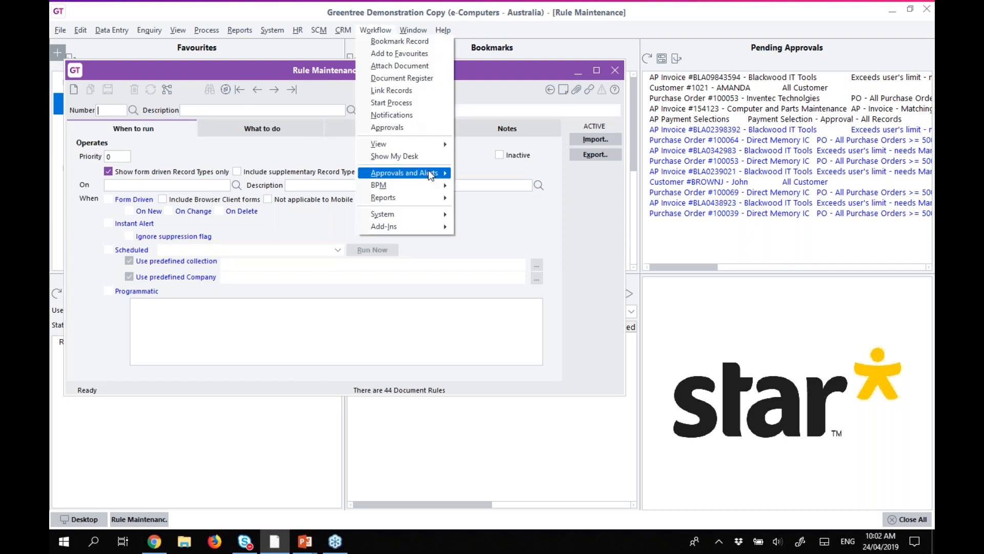
pyautogui.moveTo(430, 175)
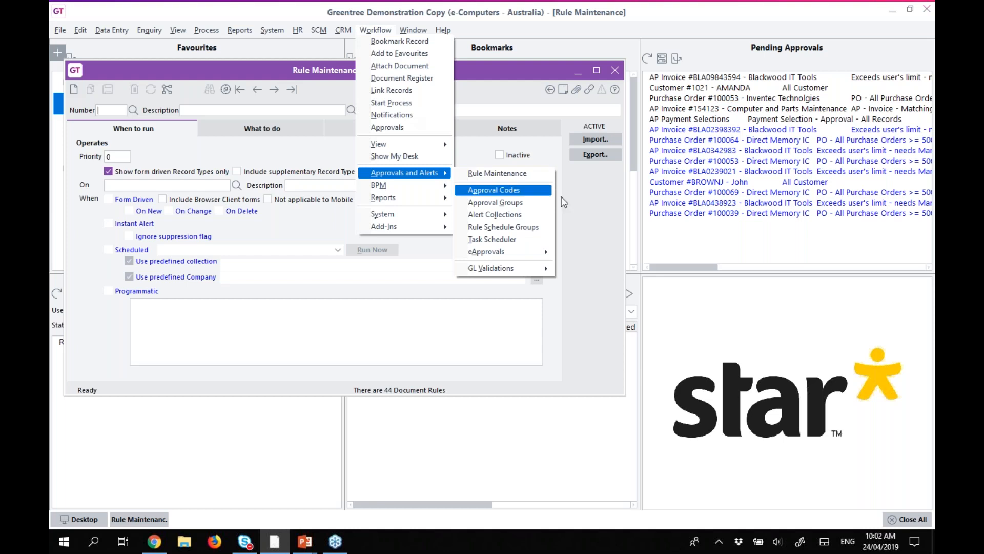
pyautogui.click(574, 206)
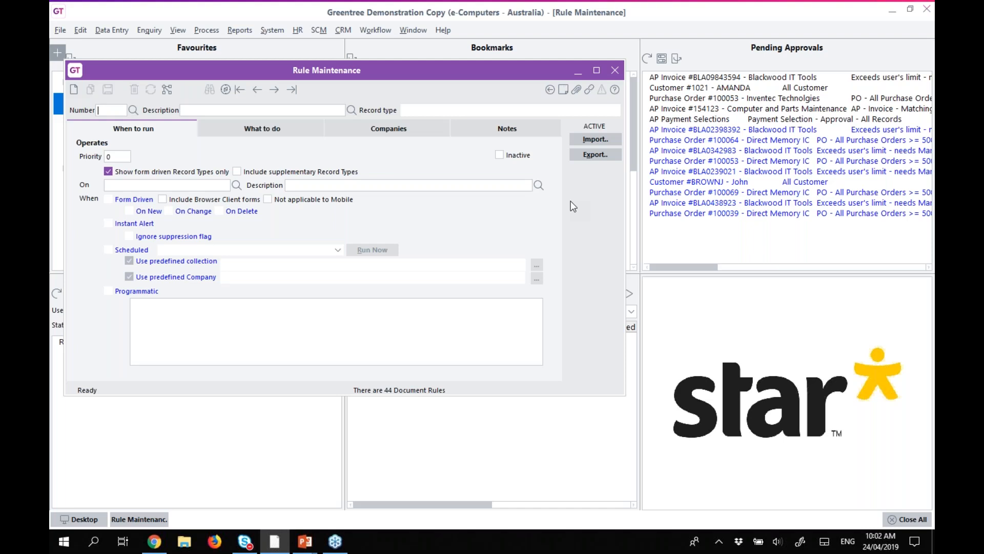
# Load rule 00001 for supplier payment method and bank detail changes and view its six companies.
pyautogui.click(132, 110)
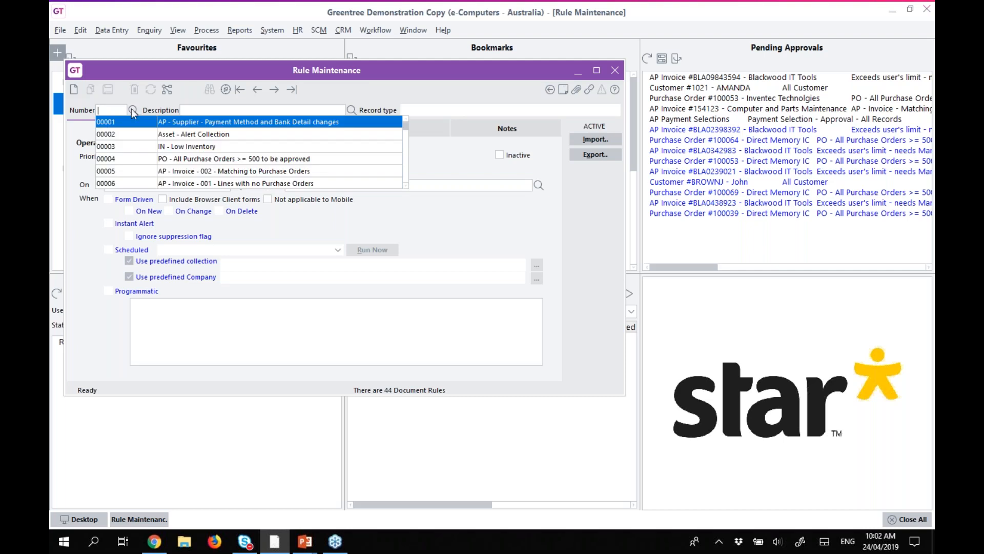
pyautogui.click(108, 122)
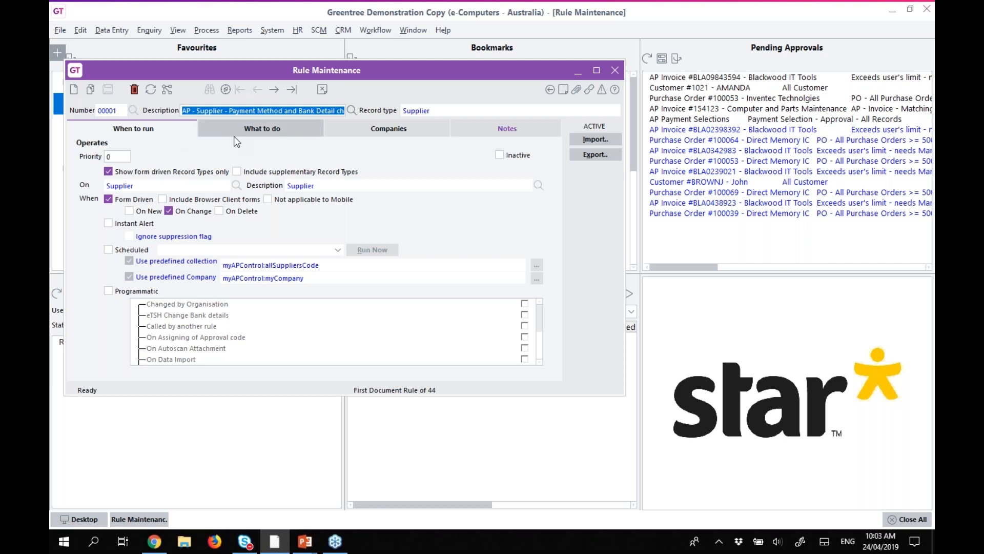
pyautogui.click(396, 130)
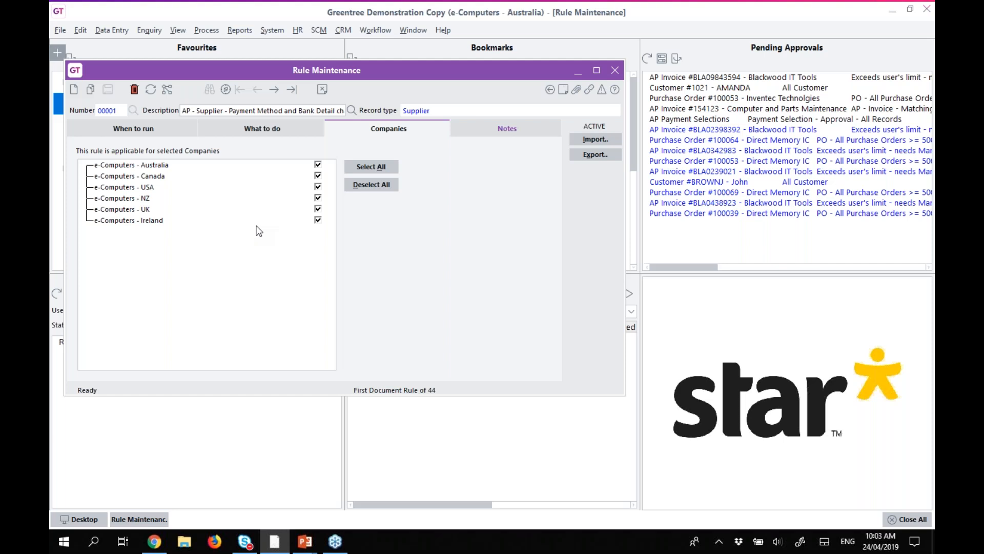
# Show rule 00001's When to run settings: form driven on Supplier records, triggered on change.
pyautogui.click(122, 131)
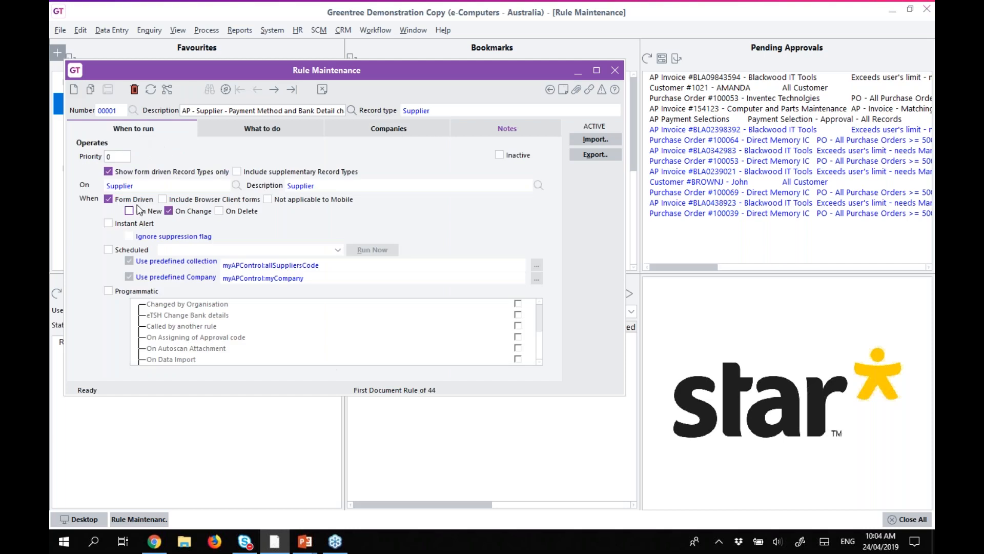
pyautogui.doubleClick(153, 188)
pyautogui.click(153, 189)
# Review the myPaymentMethod:text and bankAccountNo change conditions and select the payment method one.
pyautogui.click(230, 130)
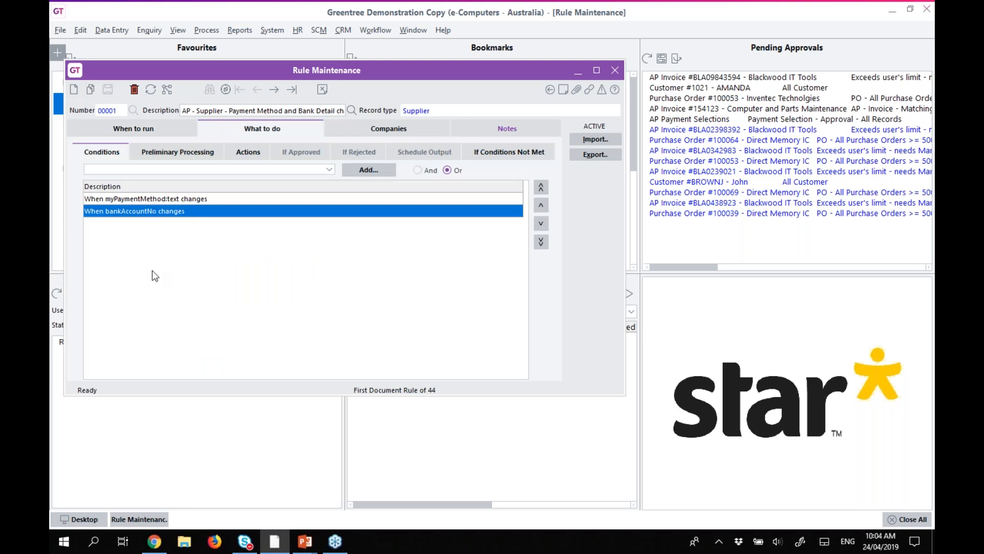
pyautogui.click(128, 171)
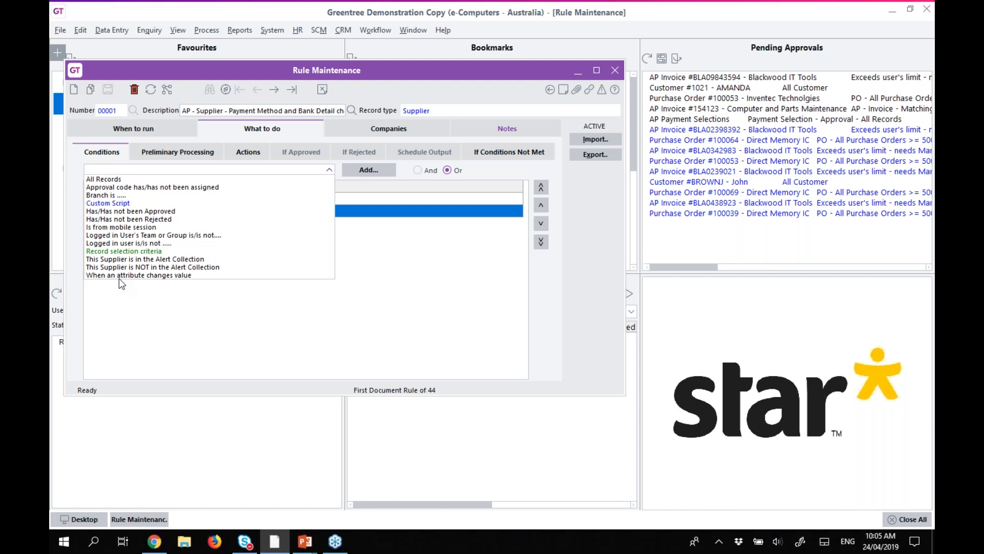
pyautogui.click(132, 300)
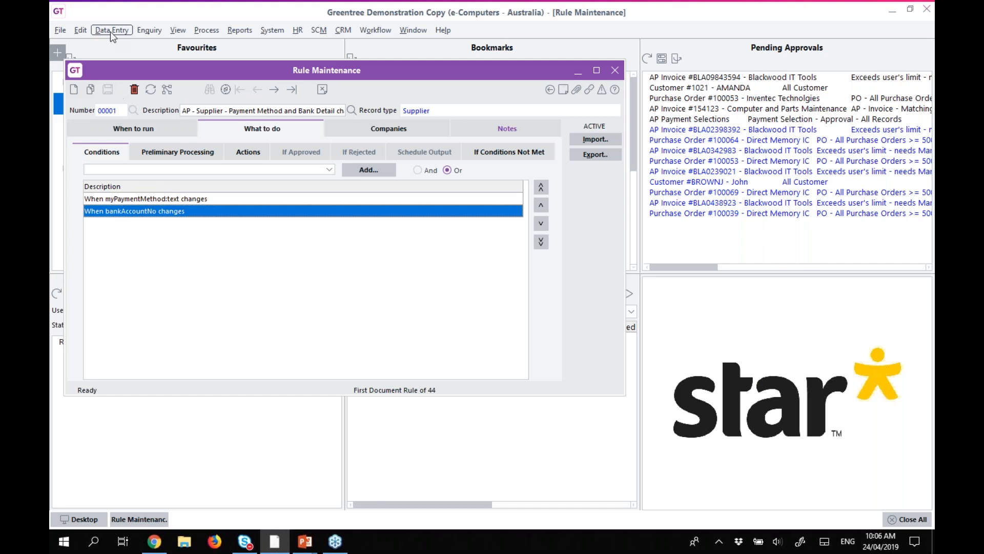
pyautogui.click(125, 200)
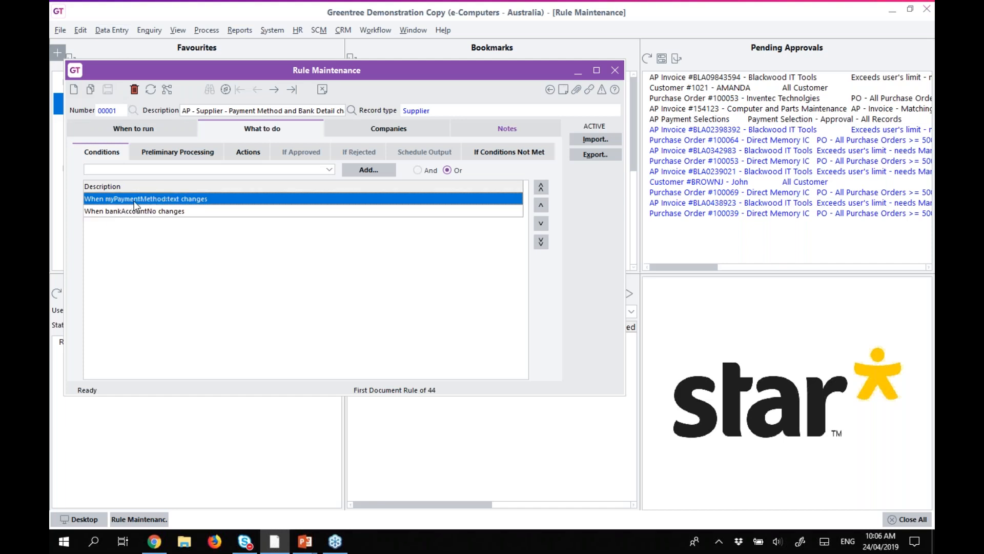
pyautogui.click(111, 30)
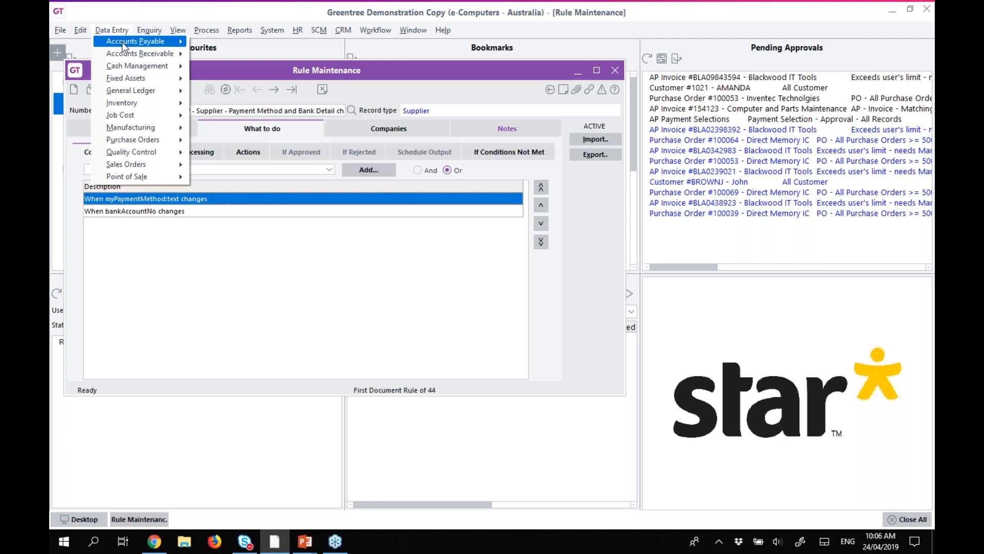
# Show supplier 2000 Computer and Parts Maintenance's Cash/Banking details in Supplier Maintenance.
pyautogui.moveTo(136, 42)
pyautogui.click(212, 46)
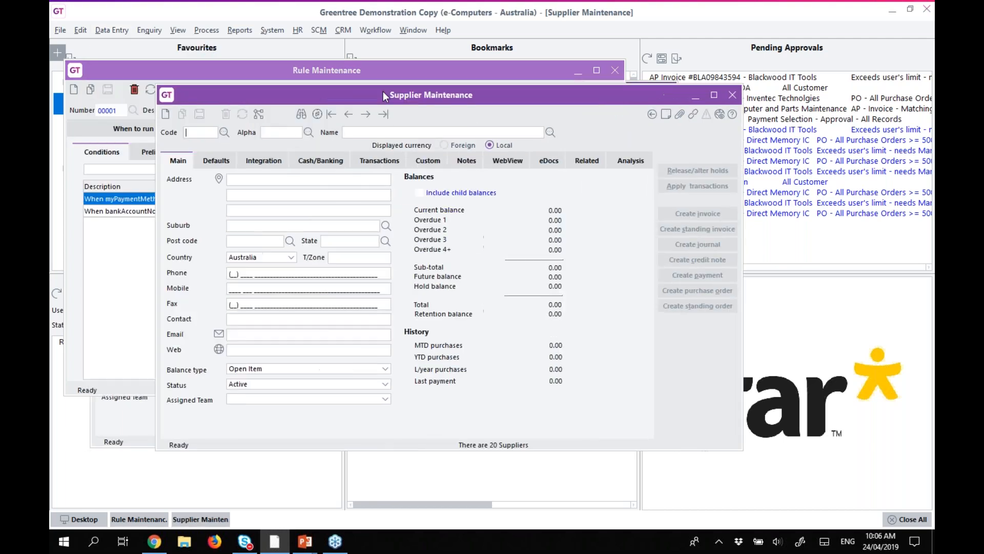
pyautogui.moveTo(383, 93); pyautogui.dragTo(423, 98)
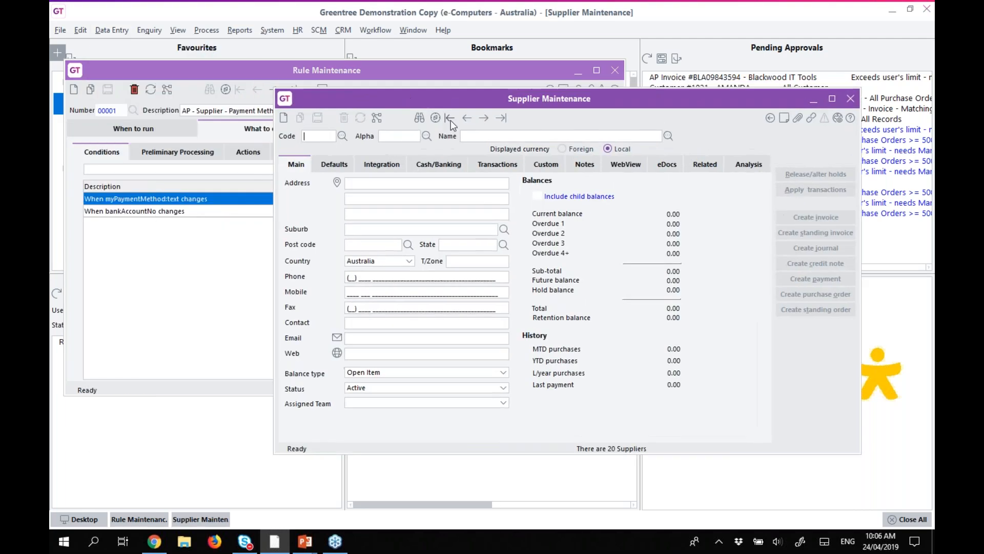
pyautogui.click(451, 119)
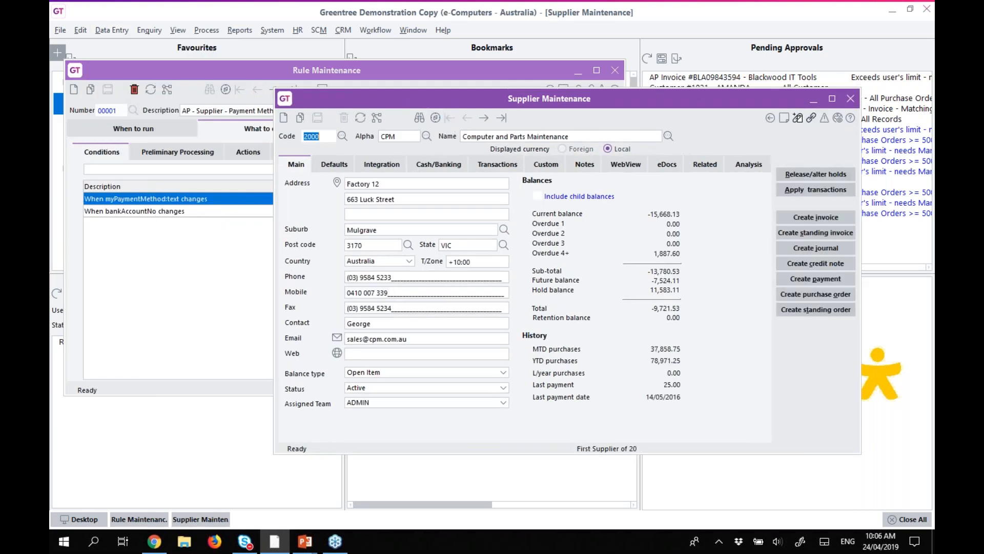
pyautogui.click(422, 167)
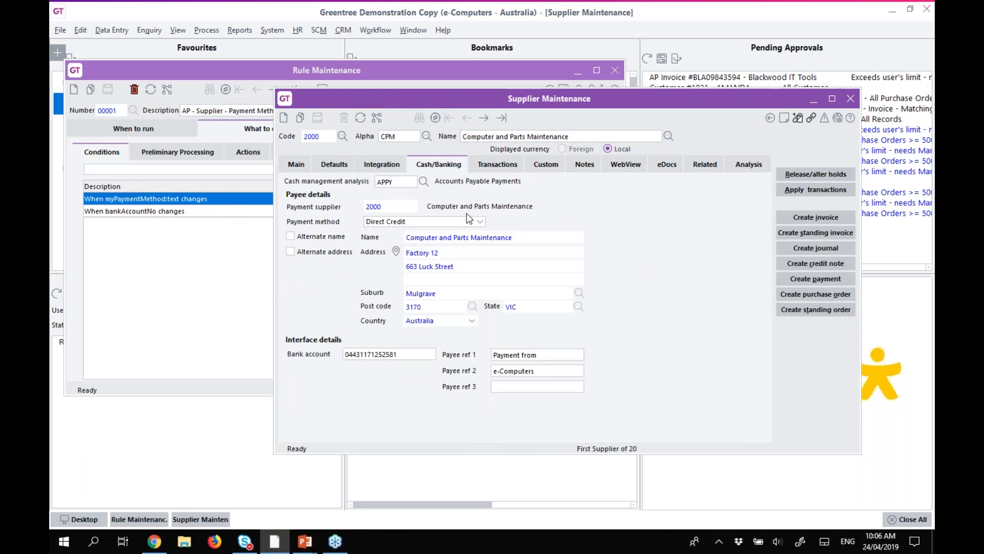
# Check the Direct Credit payment method and bank account, then open the myPaymentMethod:text condition's settings.
pyautogui.click(481, 222)
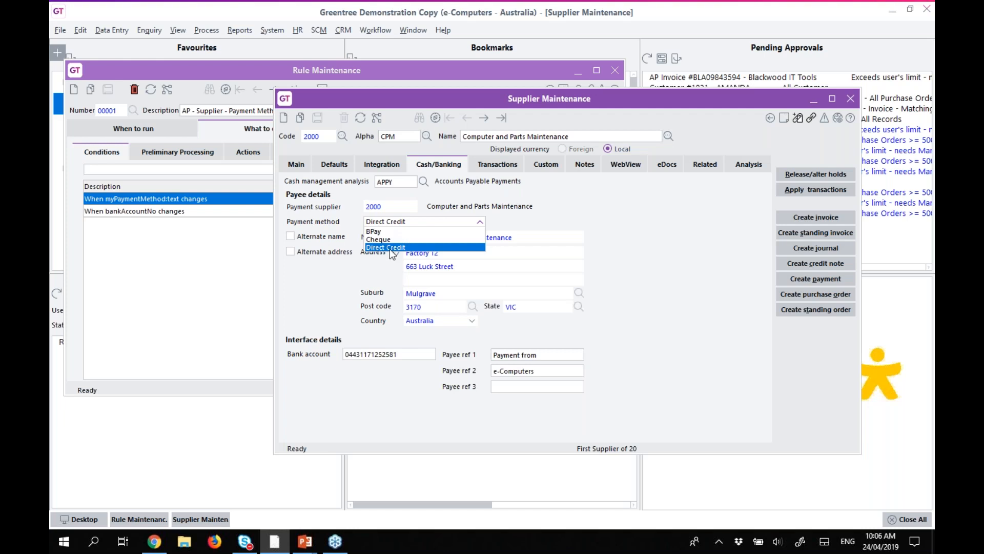
pyautogui.click(479, 220)
pyautogui.click(416, 354)
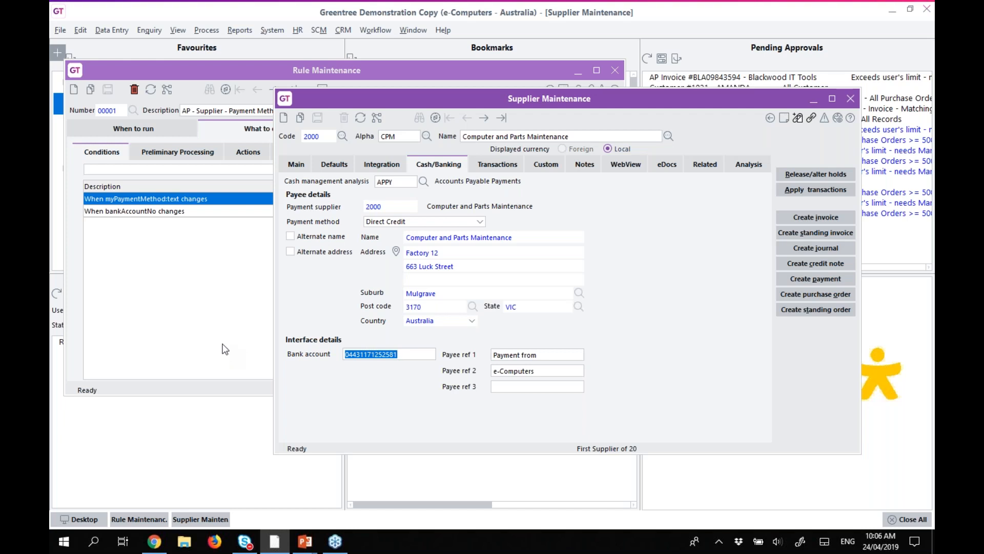
pyautogui.click(222, 346)
pyautogui.doubleClick(136, 198)
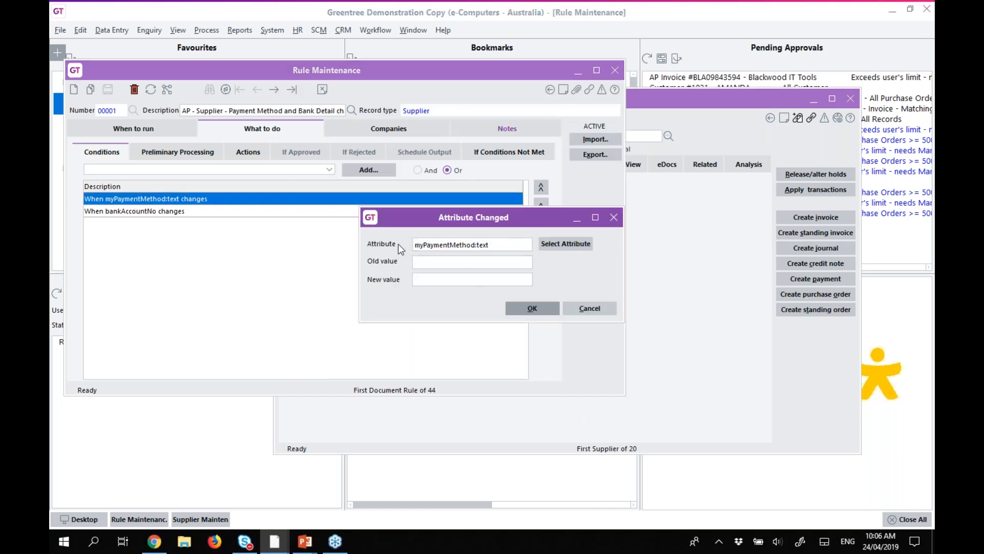
# Browse the attribute list and Old value field, then cancel the condition unchanged.
pyautogui.click(566, 243)
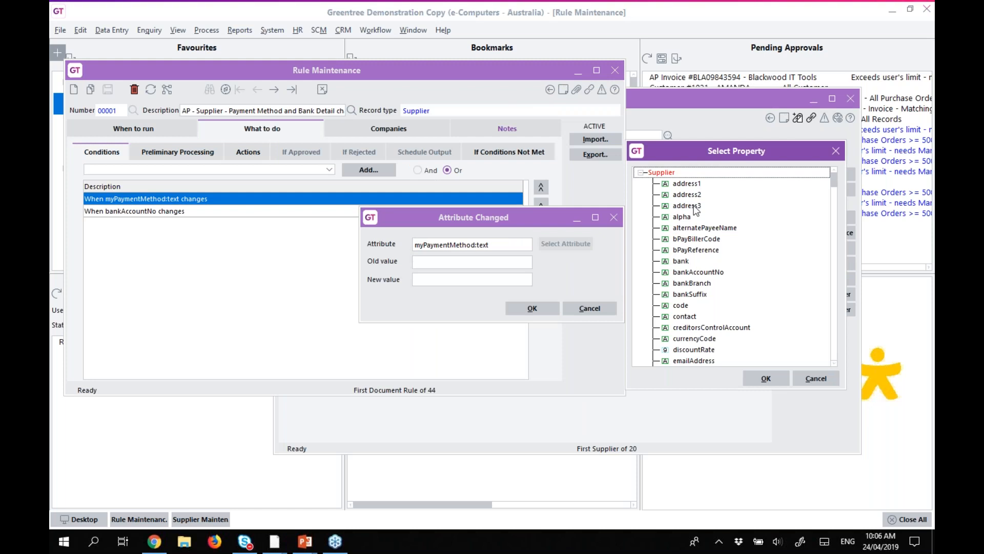
pyautogui.click(815, 379)
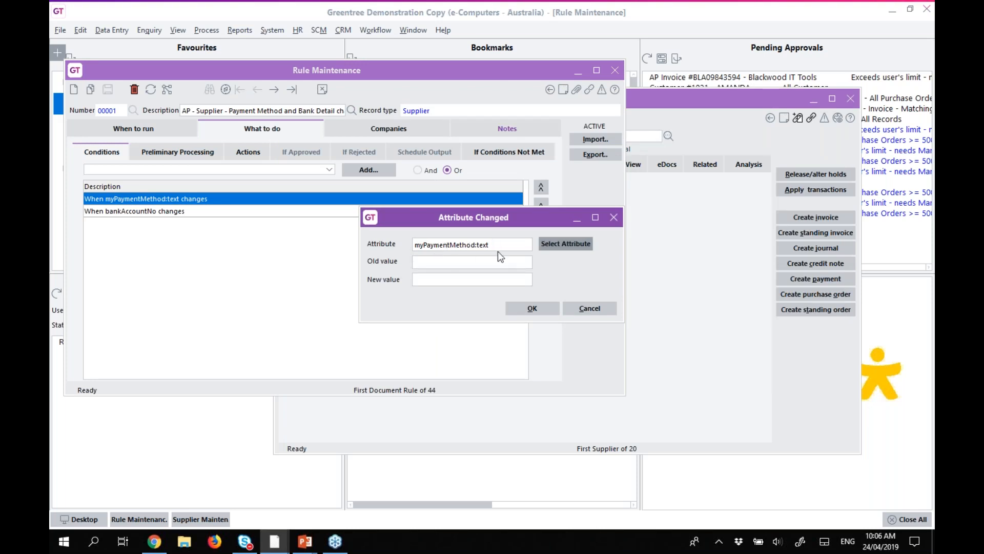
pyautogui.click(443, 261)
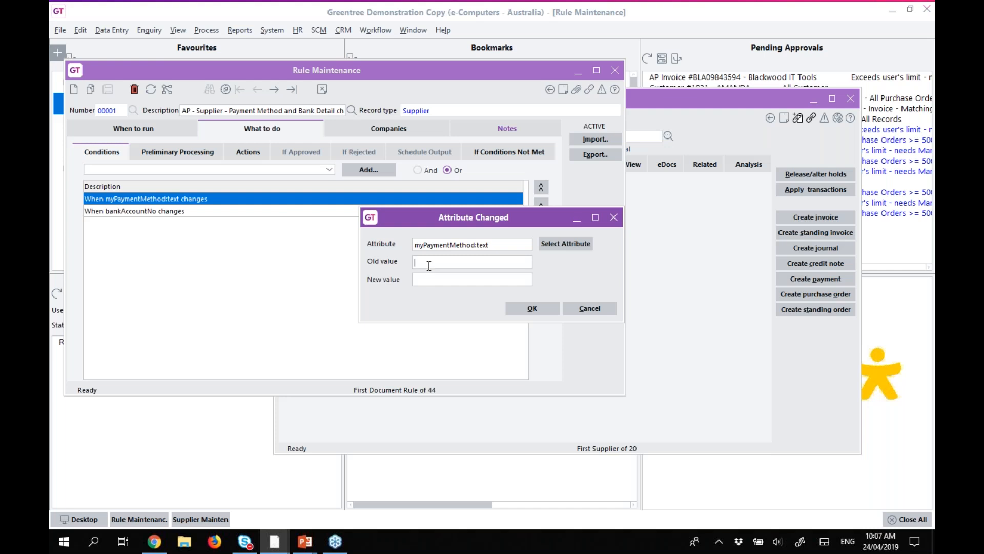
pyautogui.click(598, 309)
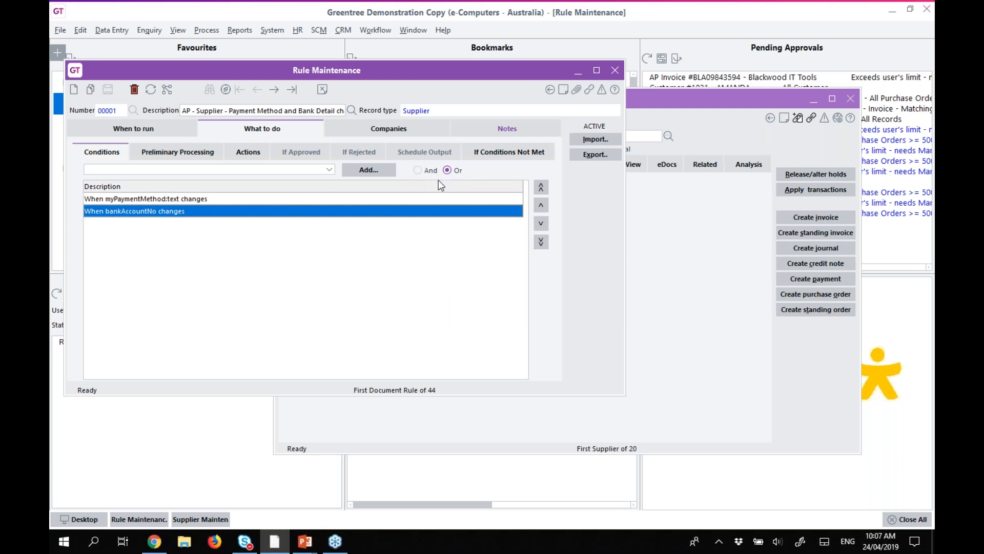
# Inspect the bankAccountNo condition, then view the Manager and Supervisor notification actions.
pyautogui.click(113, 200)
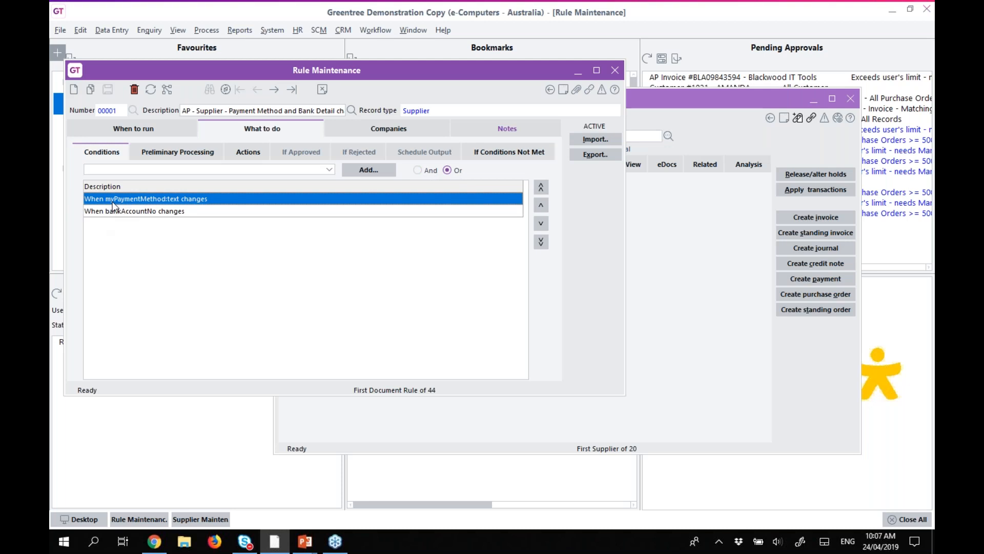
pyautogui.doubleClick(150, 212)
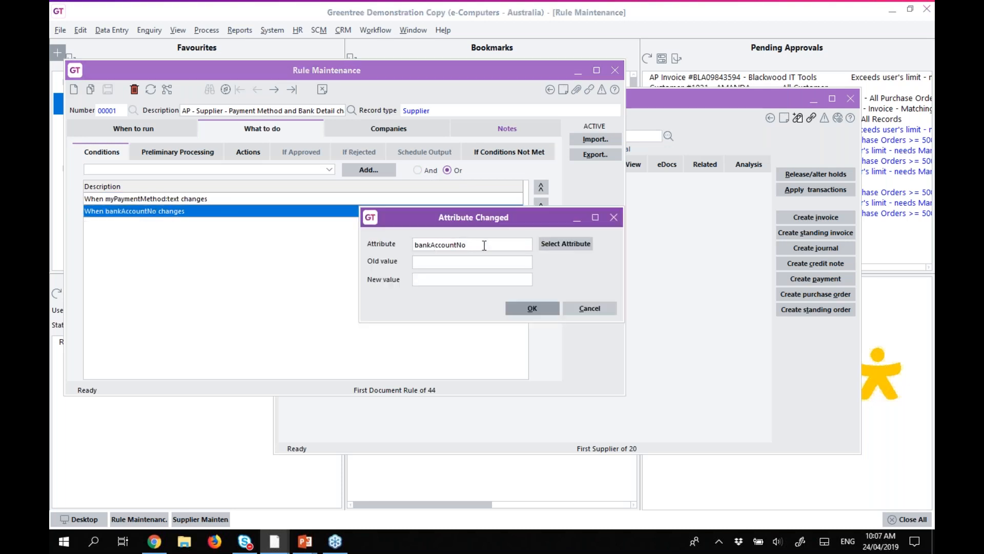
pyautogui.click(590, 309)
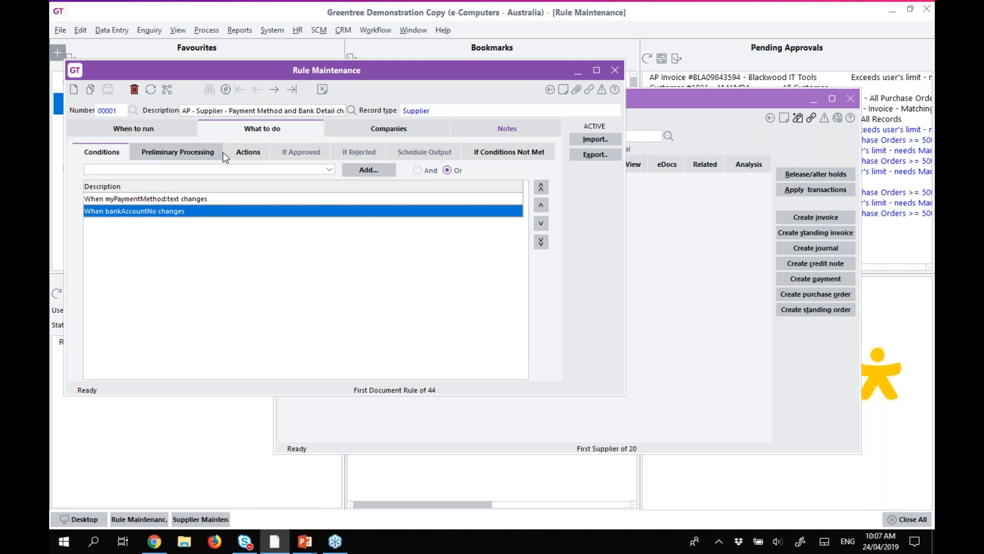
pyautogui.click(239, 153)
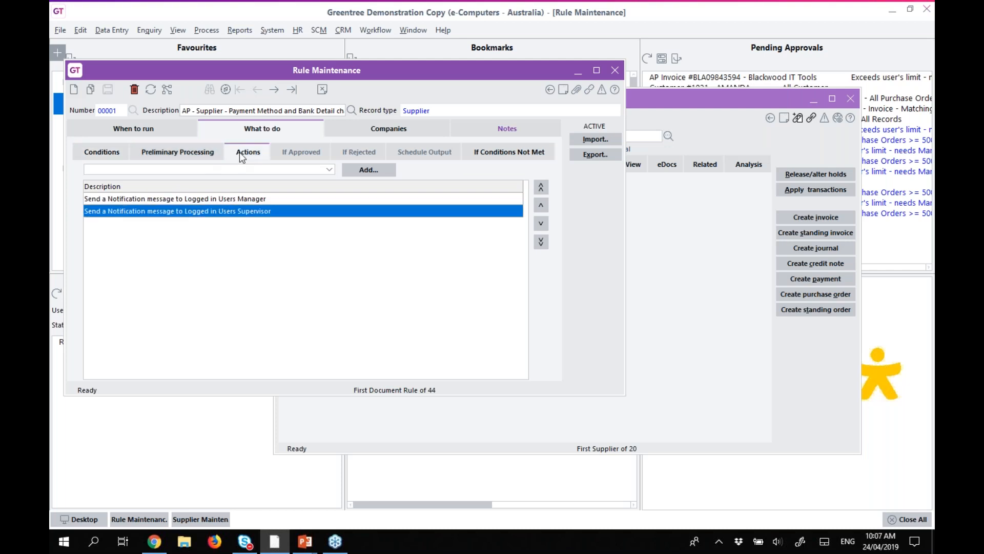
pyautogui.click(164, 201)
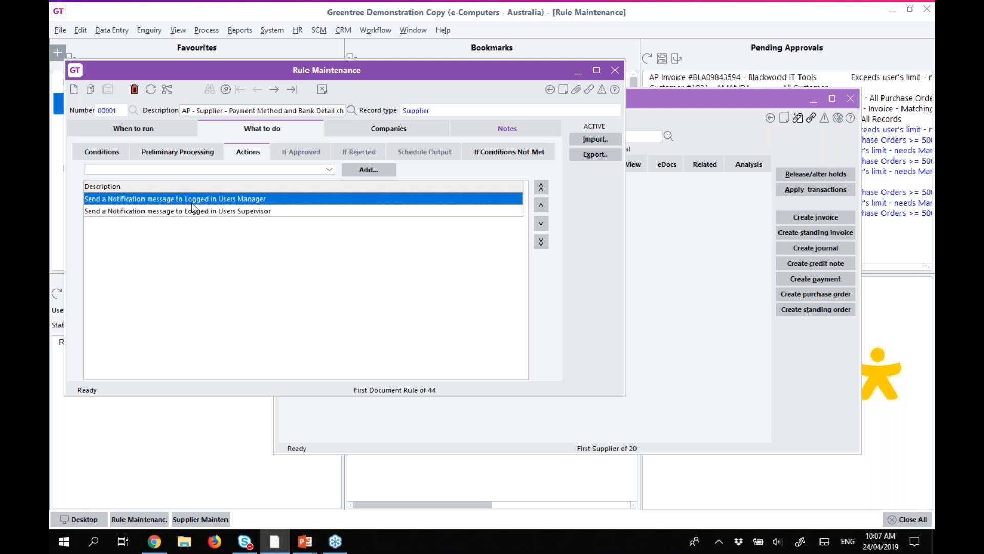
# Show rule 00001's empty Preliminary Processing list.
pyautogui.click(190, 154)
pyautogui.click(177, 172)
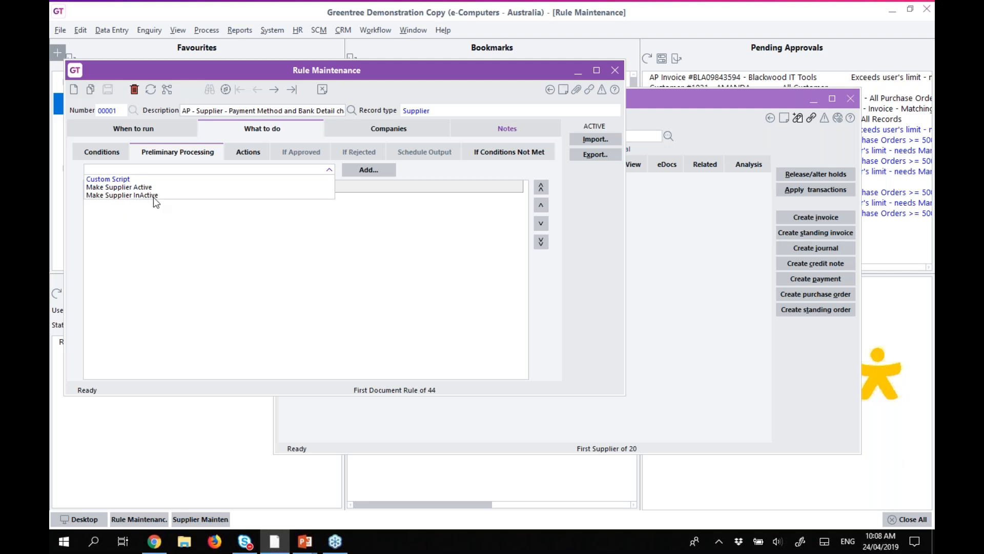
pyautogui.click(187, 239)
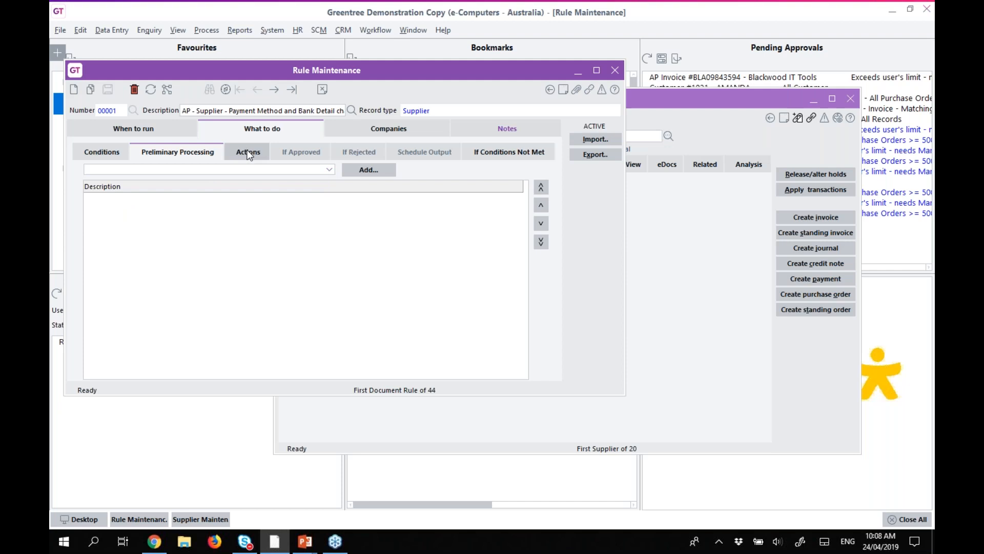
# Return to the Actions list and browse the available supplier action types.
pyautogui.click(249, 154)
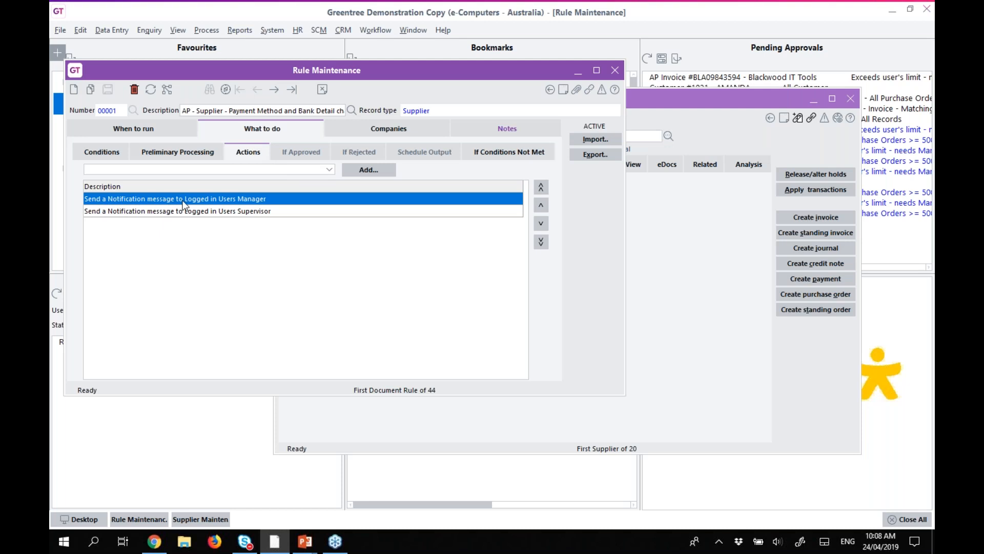
pyautogui.click(165, 170)
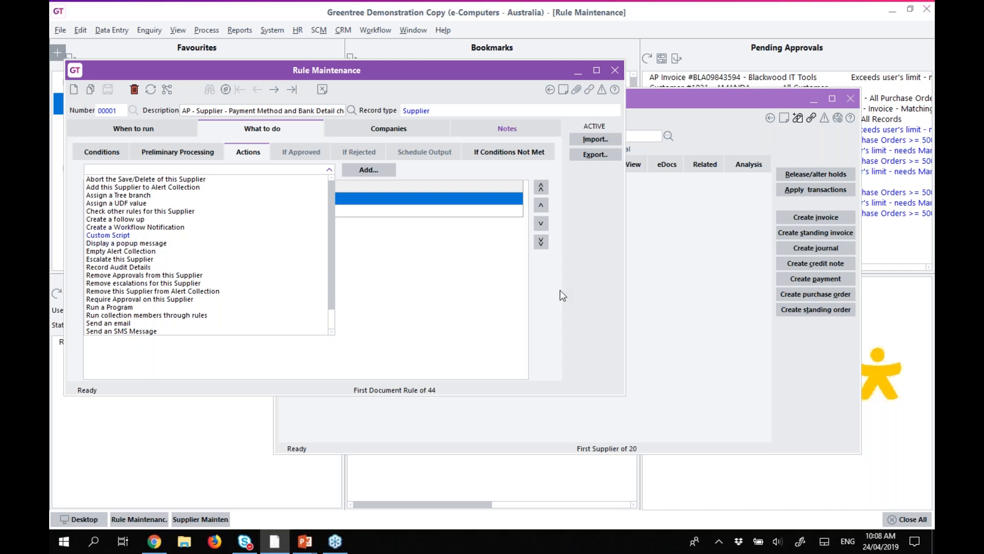
# Choose 'Display a popup message' as the action type and add it to the rule.
pyautogui.click(394, 273)
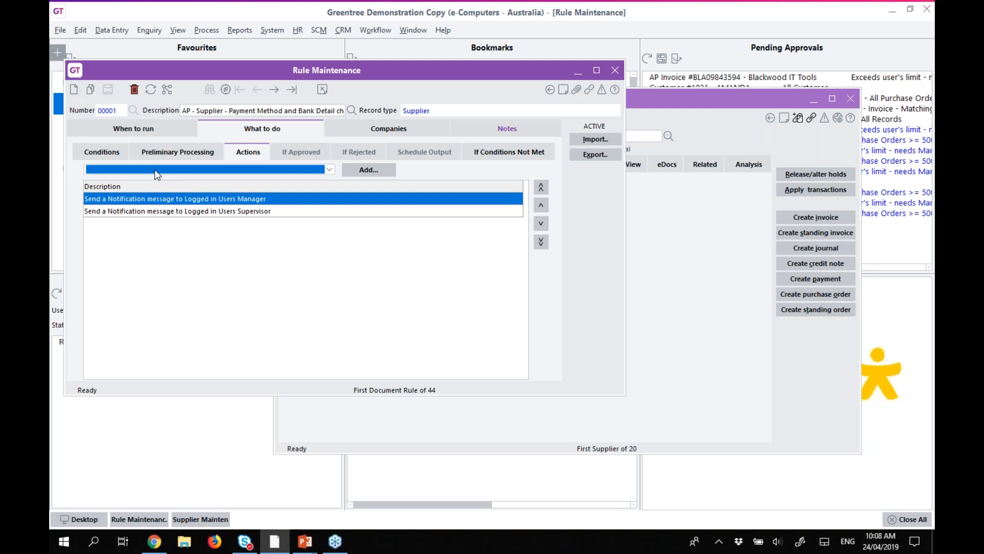
pyautogui.click(157, 172)
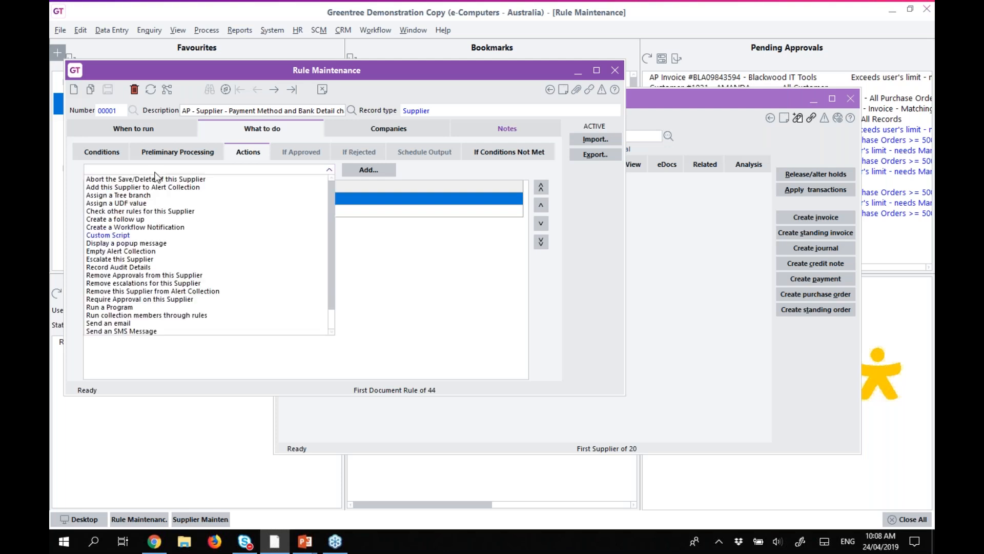
pyautogui.click(123, 244)
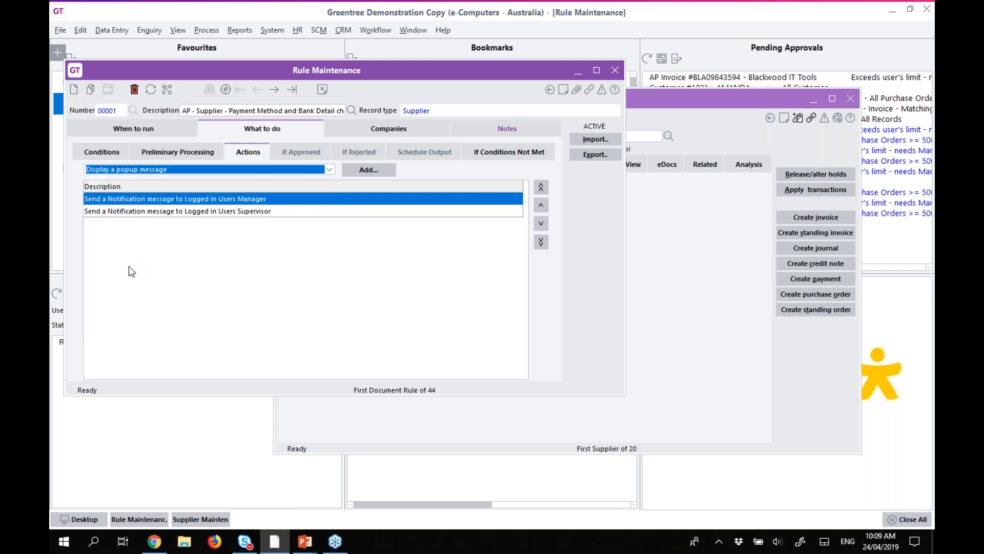
pyautogui.click(387, 170)
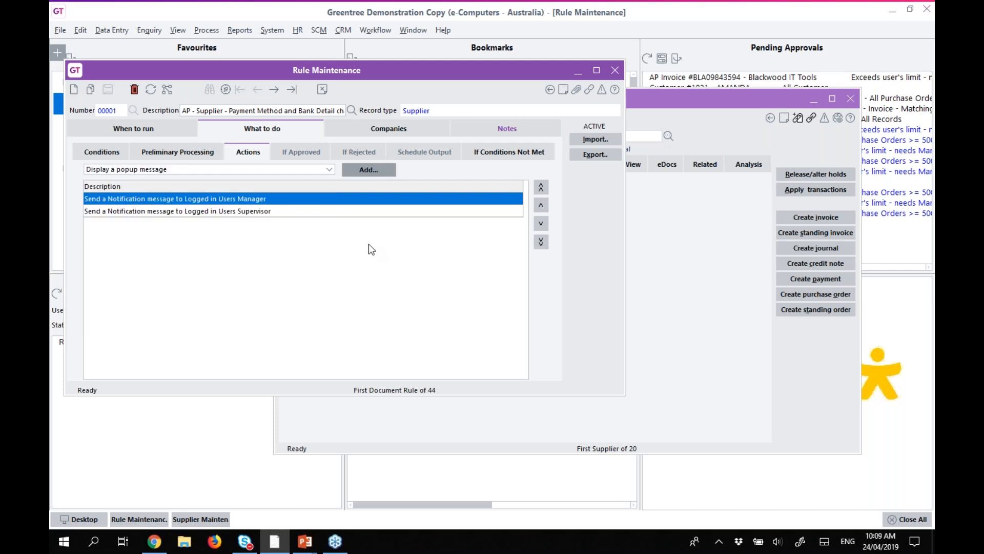
# Add a popup action saying 'Your Manager and Supervisor have been notified of this change'.
pyautogui.write('Your Mana')
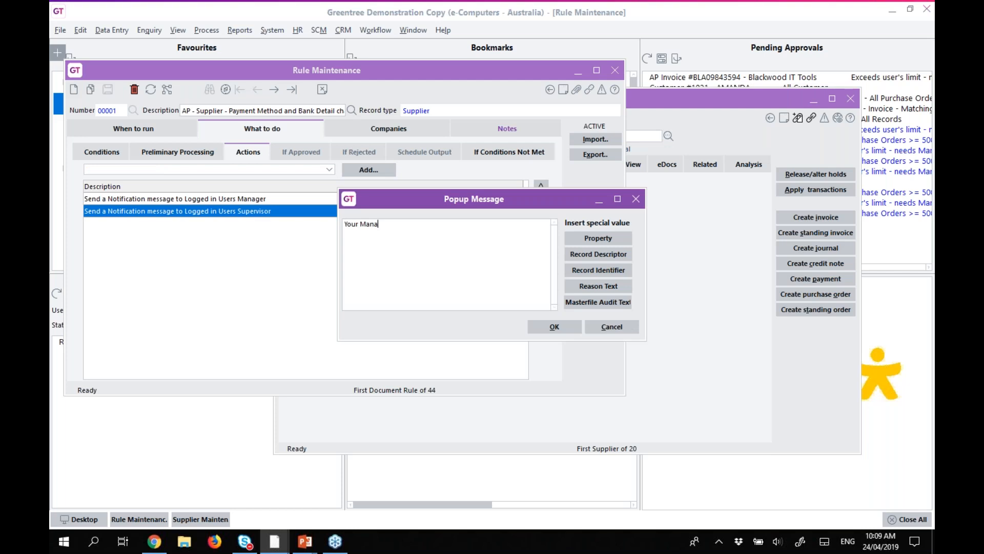
pyautogui.write('ger and Supervisor have been notified of this cahng')
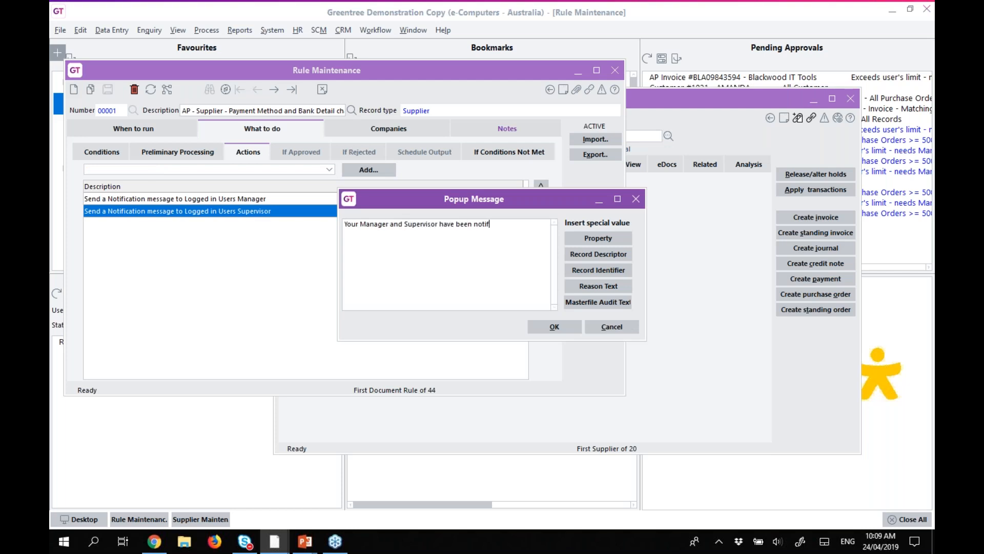
pyautogui.press('BackSpace')
pyautogui.press('BackSpace')
pyautogui.press('BackSpace')
pyautogui.press('BackSpace')
pyautogui.press('BackSpace')
pyautogui.write('change')
pyautogui.click(572, 238)
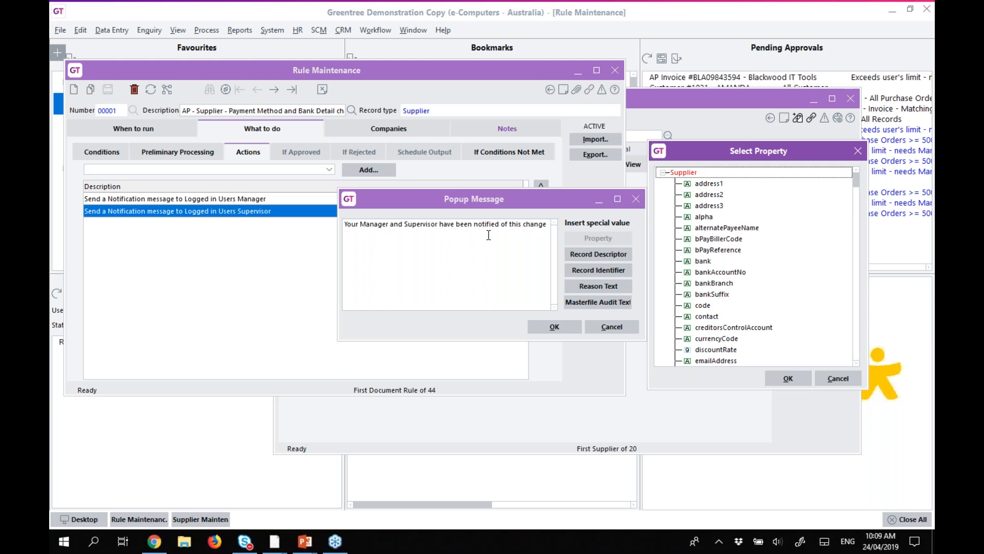
pyautogui.click(549, 327)
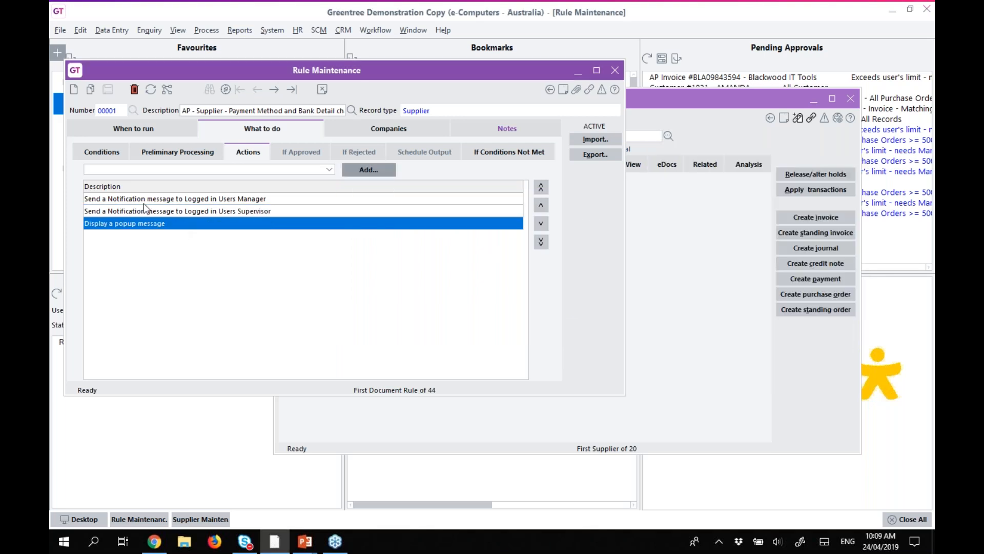
pyautogui.doubleClick(144, 199)
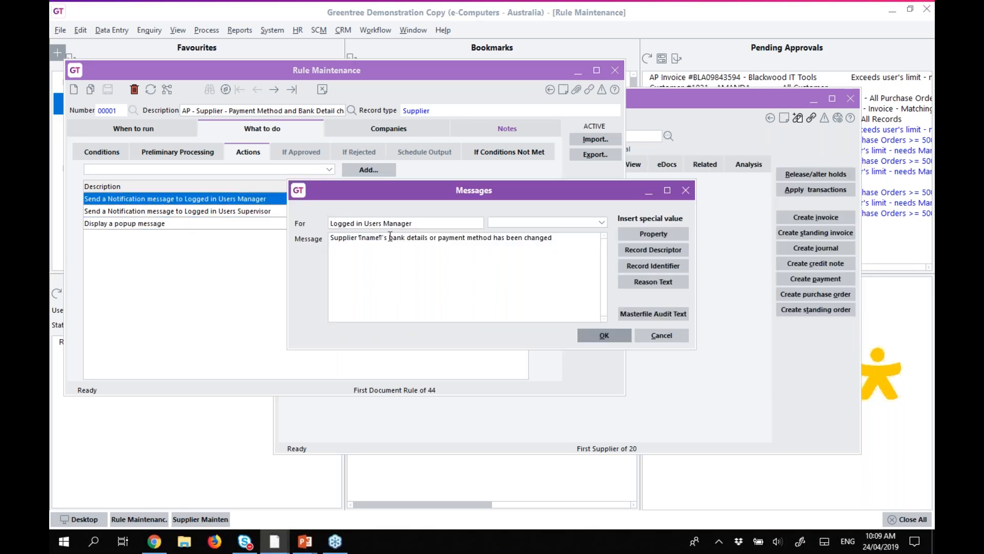
pyautogui.click(338, 243)
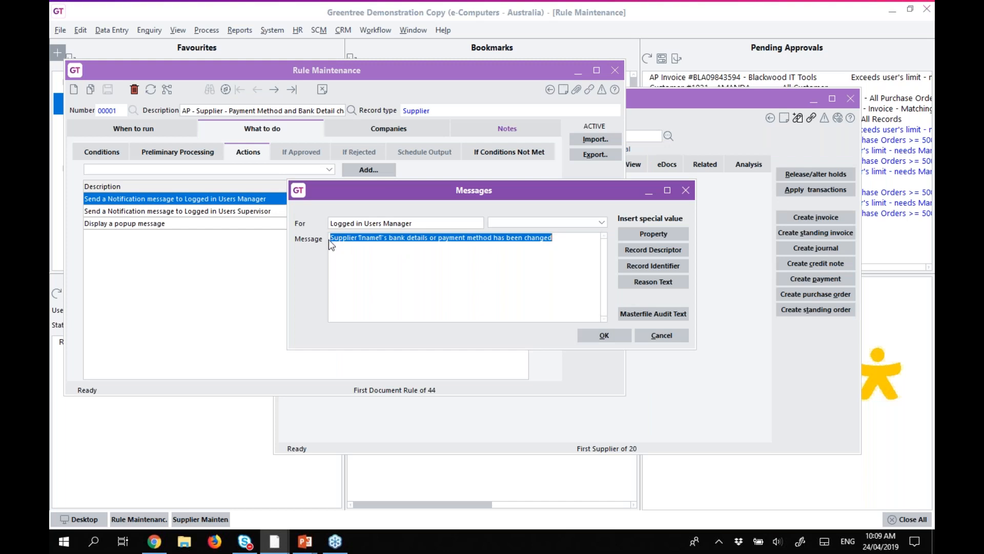
pyautogui.click(359, 238)
pyautogui.moveTo(359, 237); pyautogui.dragTo(384, 237)
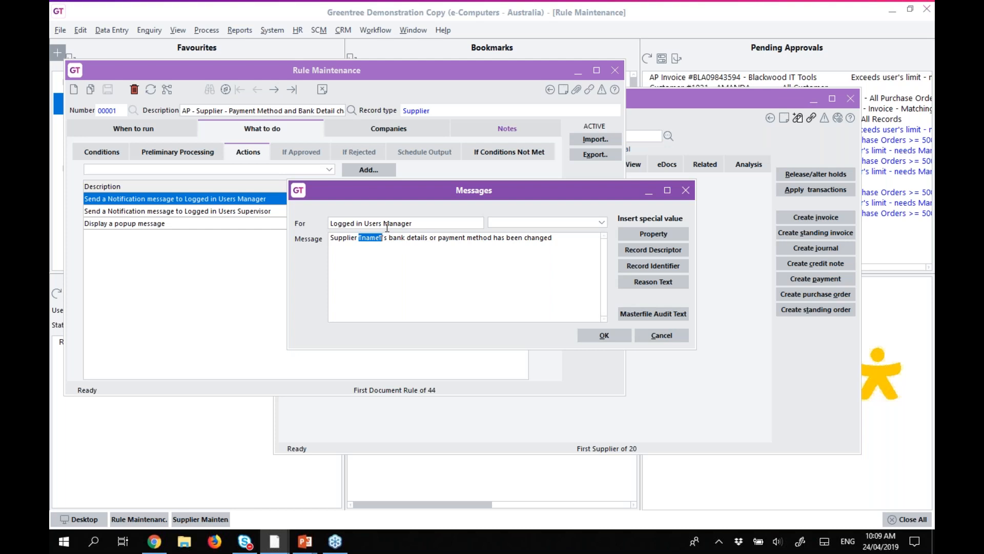
pyautogui.click(651, 335)
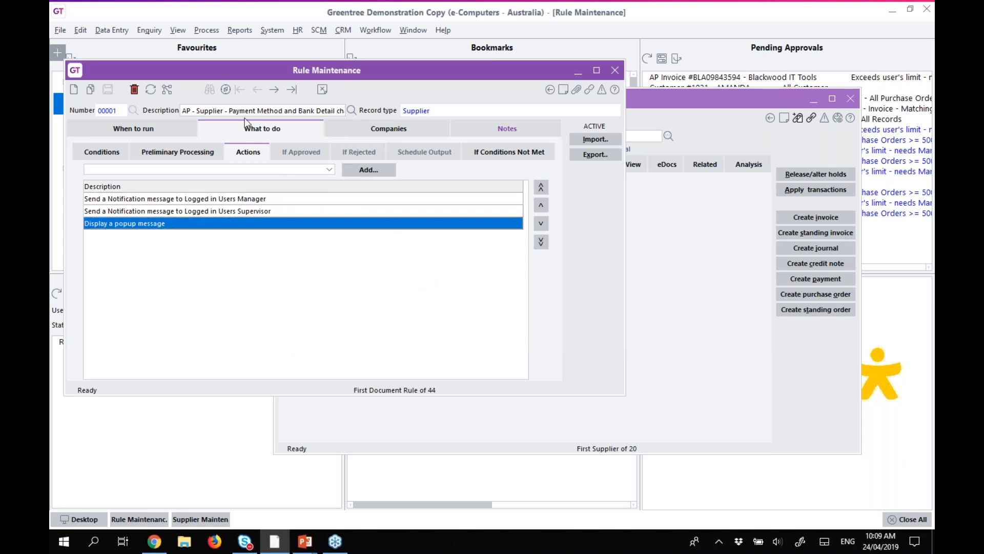
pyautogui.click(265, 31)
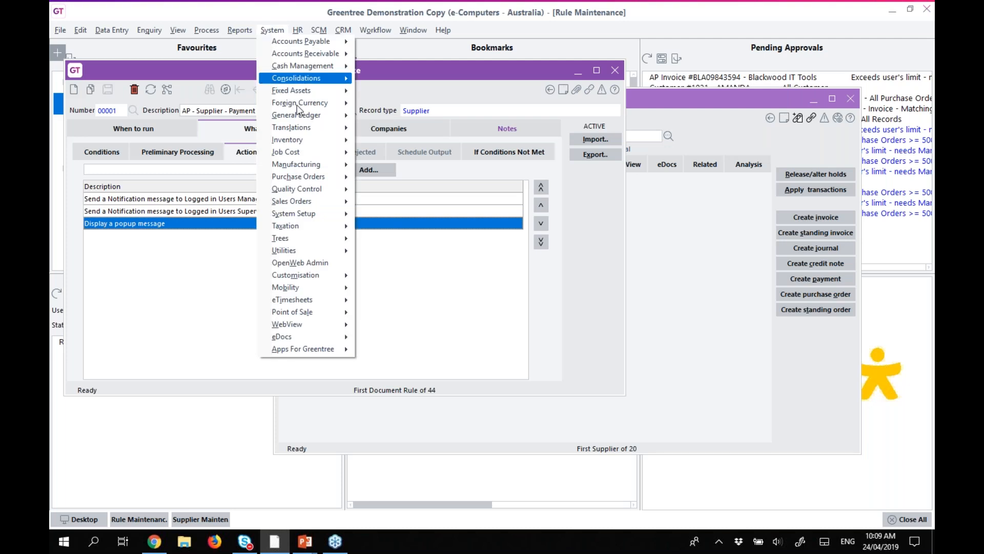
pyautogui.moveTo(303, 214)
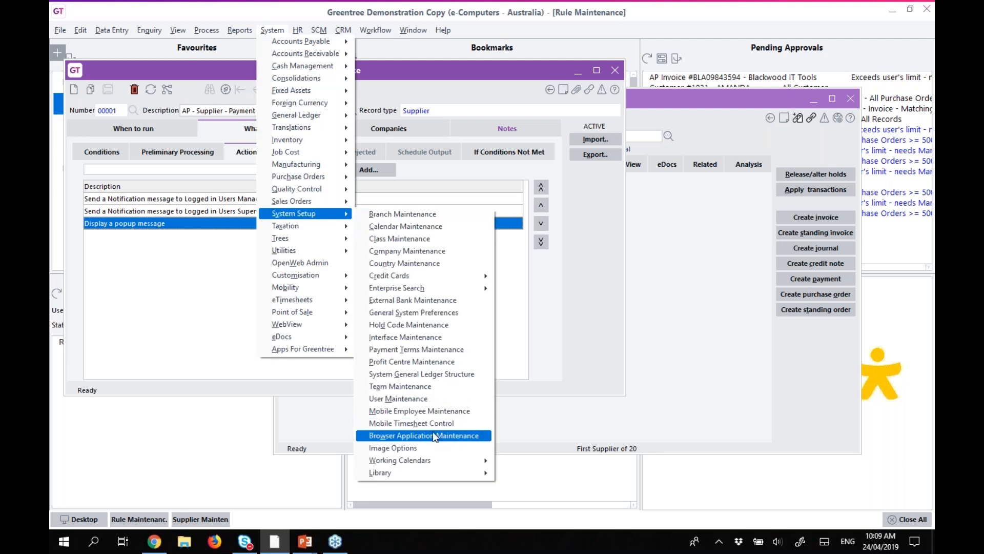
pyautogui.click(418, 399)
pyautogui.write('super')
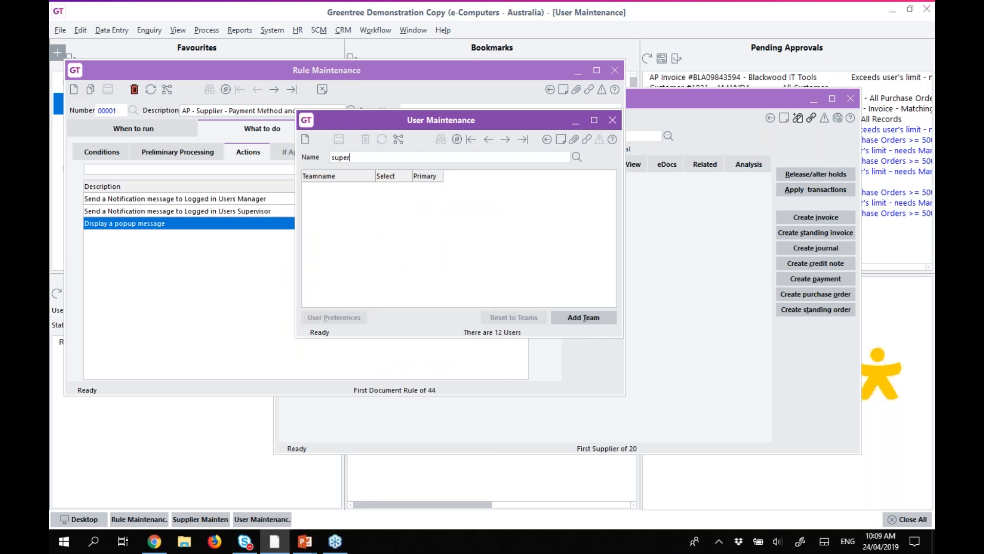
pyautogui.press('Return')
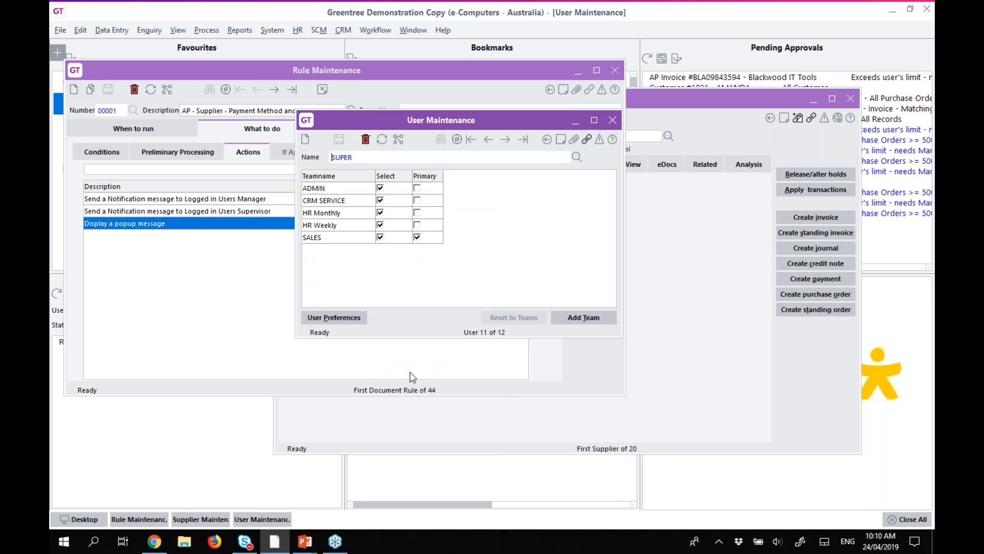
pyautogui.click(334, 318)
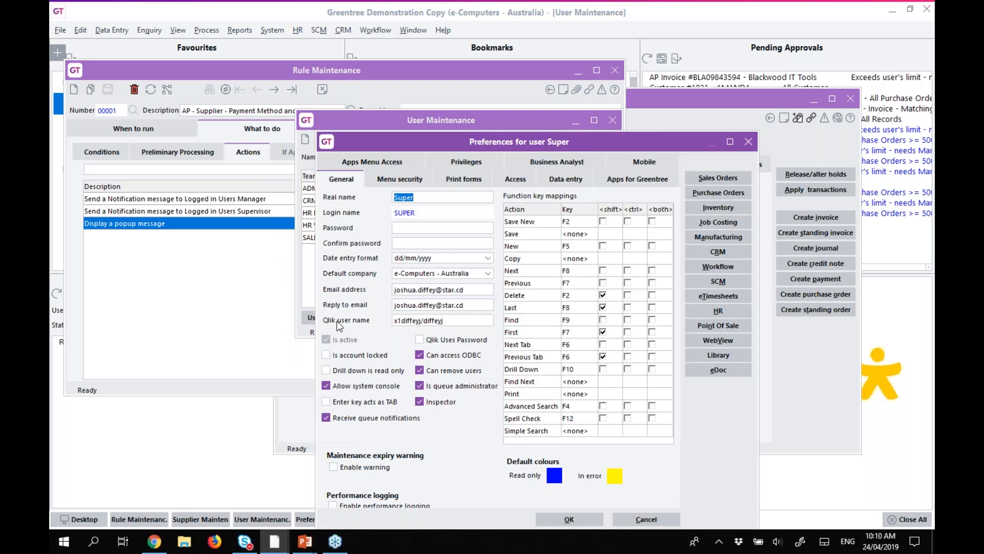
pyautogui.click(725, 266)
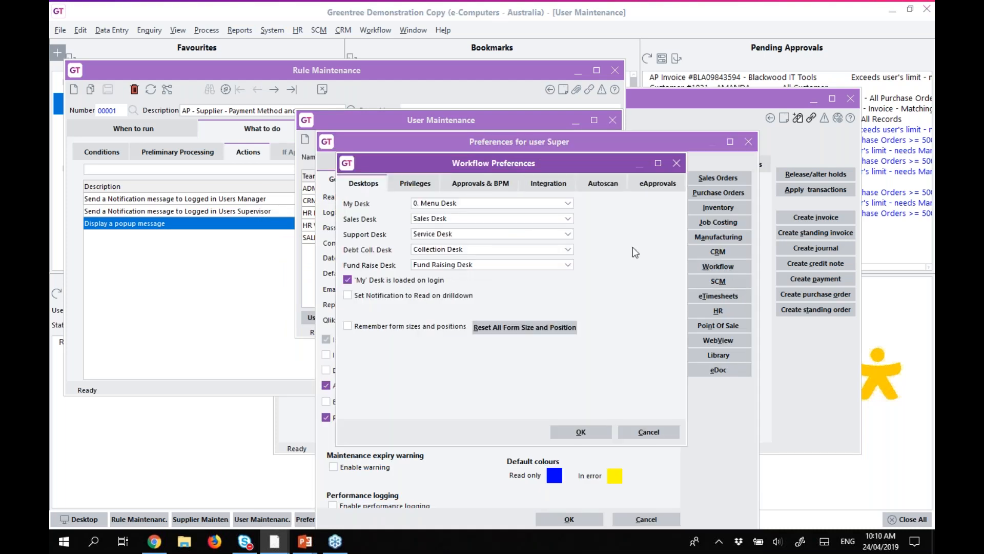
pyautogui.click(470, 183)
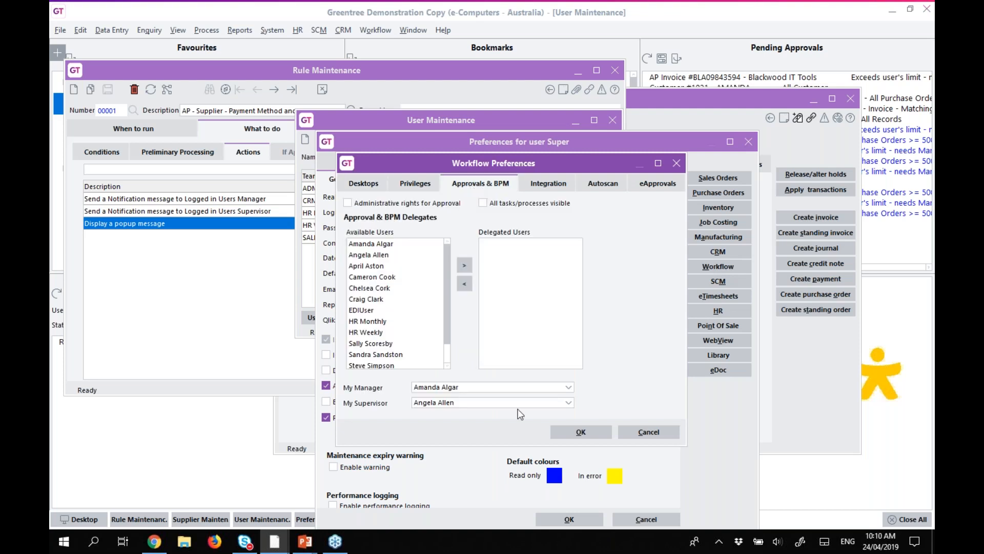
pyautogui.click(568, 387)
pyautogui.click(568, 387)
pyautogui.click(661, 432)
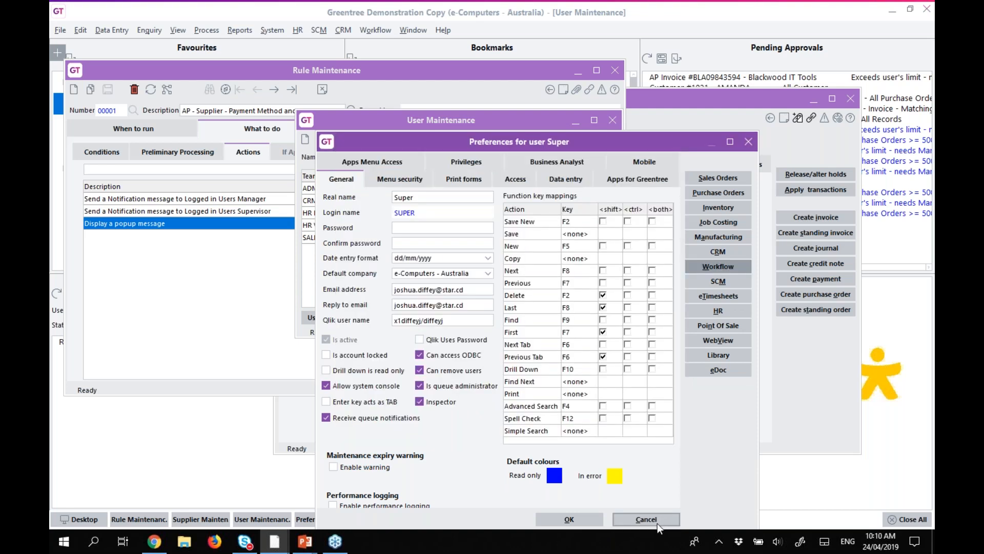
pyautogui.click(657, 521)
pyautogui.click(613, 119)
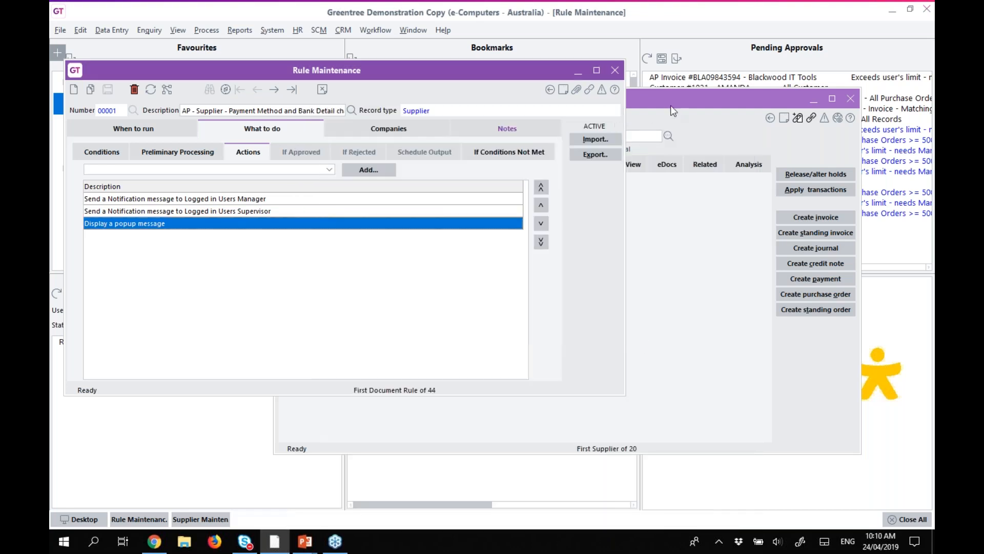
# Delete the last digit of supplier 2000's bank account number and move the supplier window aside.
pyautogui.click(670, 106)
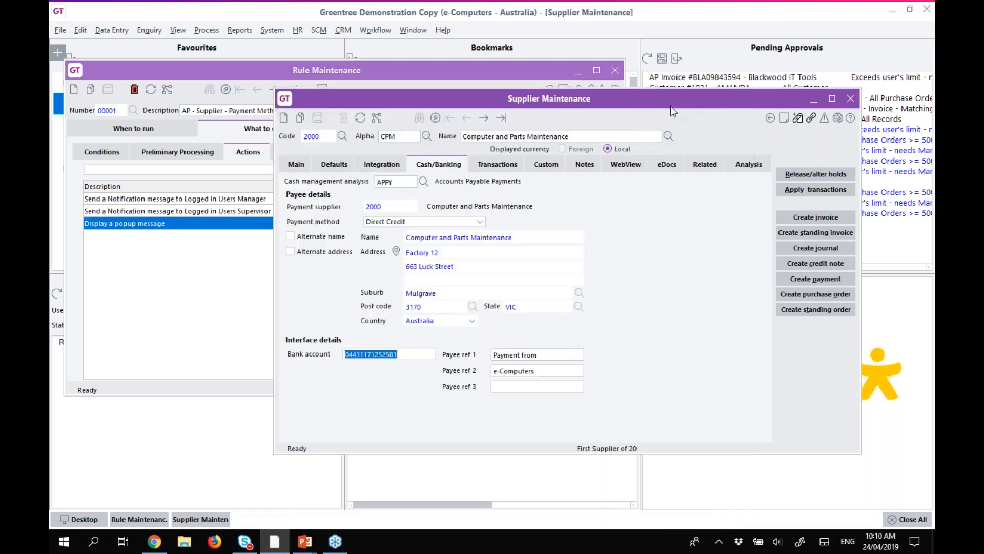
pyautogui.click(410, 352)
pyautogui.press('BackSpace')
pyautogui.click(578, 70)
pyautogui.moveTo(556, 98); pyautogui.dragTo(610, 67)
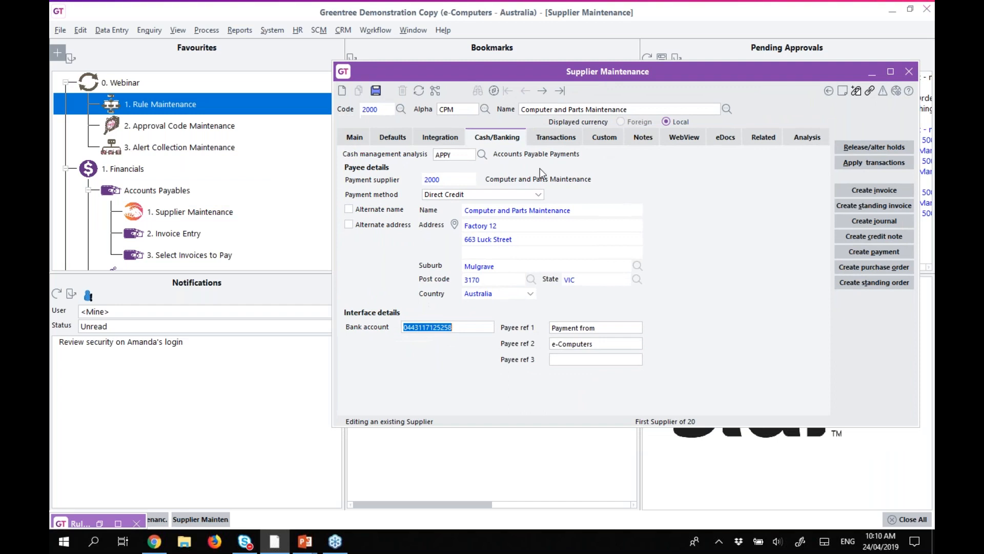
# Show the manager user's notifications, then save the supplier and accept the missing-ABN warning.
pyautogui.click(126, 312)
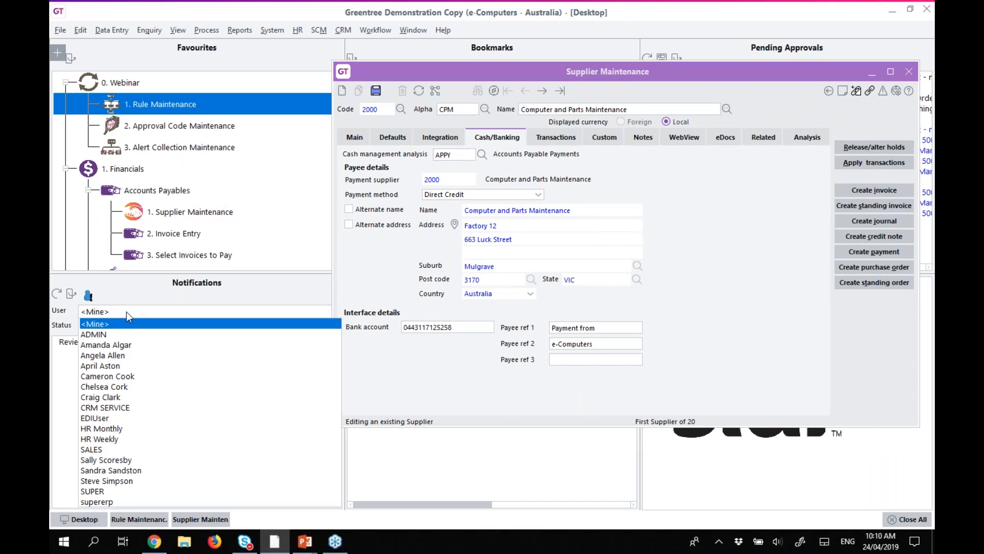
pyautogui.click(96, 345)
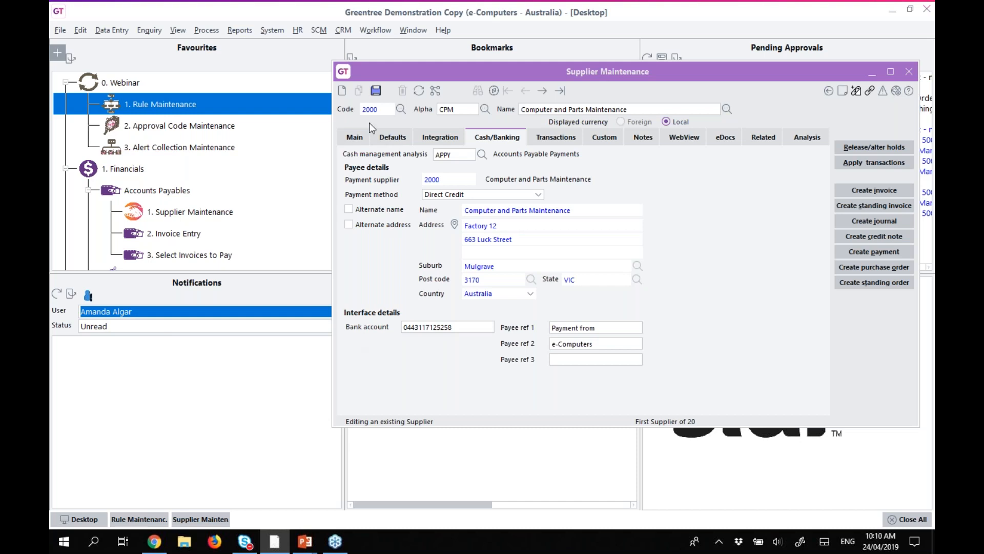
pyautogui.click(376, 91)
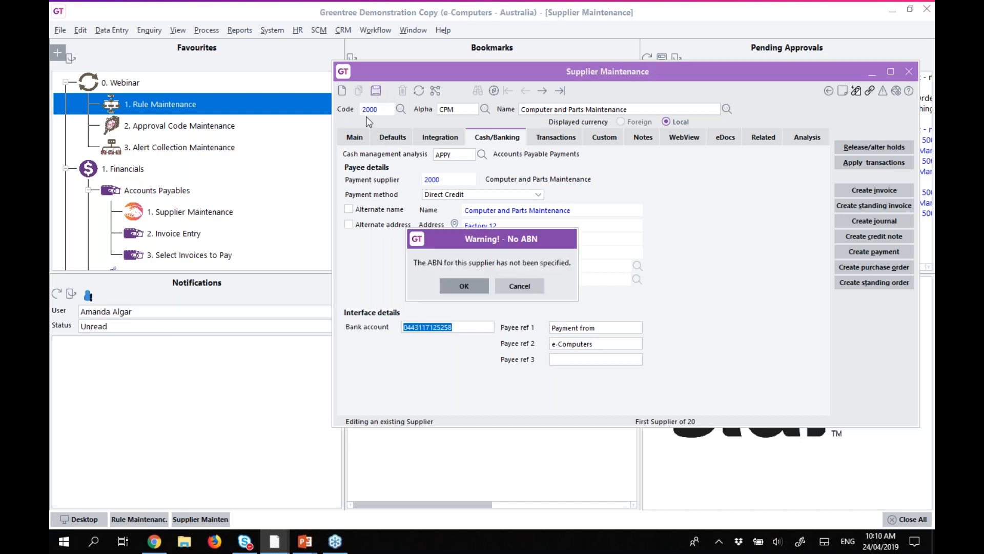
pyautogui.click(468, 291)
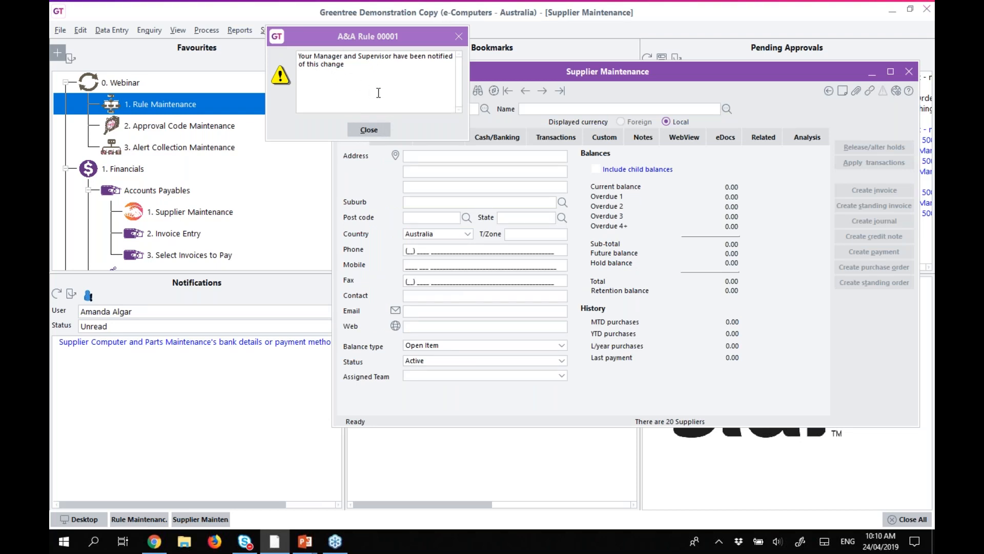
# Dismiss the rule popup, inspect the bank-details change notification and its creator, then close it.
pyautogui.click(369, 130)
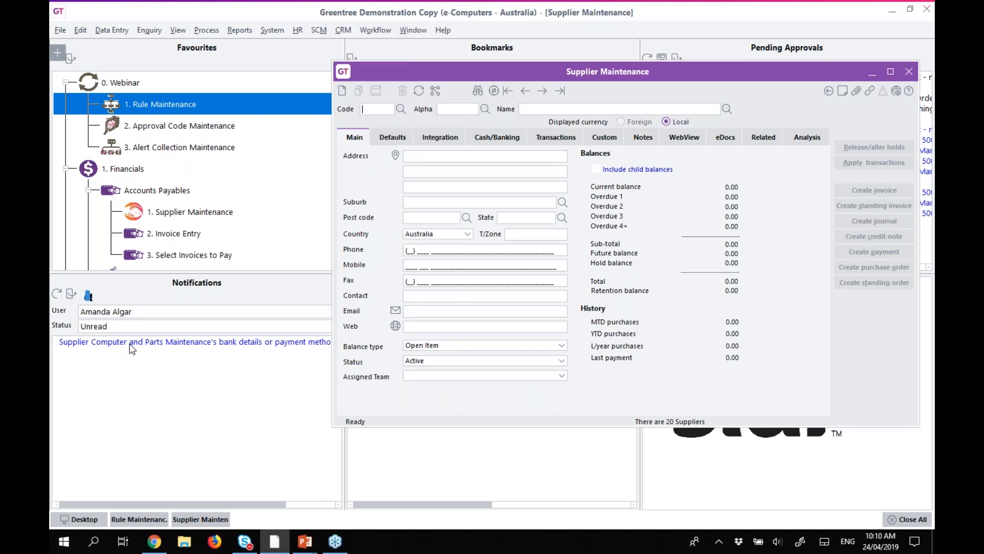
pyautogui.doubleClick(186, 343)
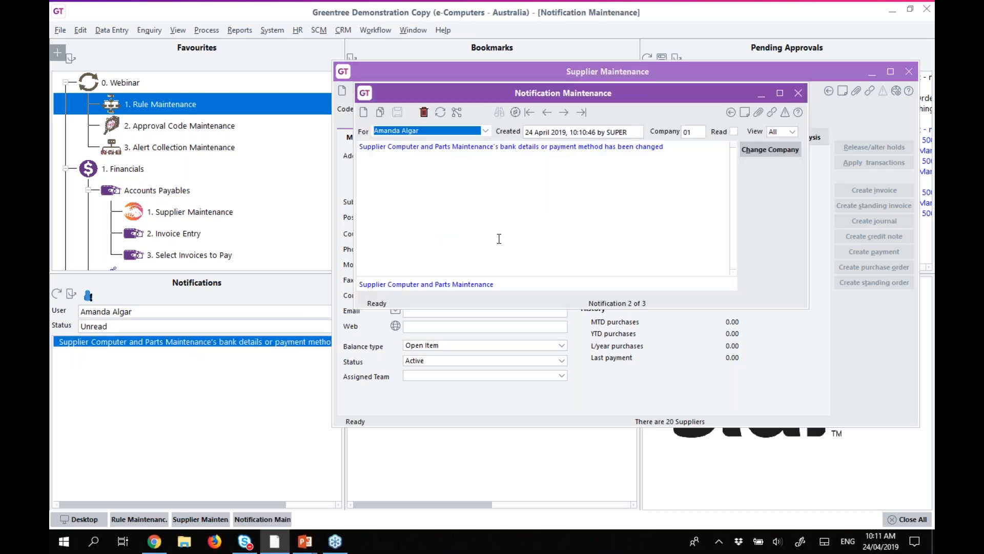
pyautogui.click(615, 132)
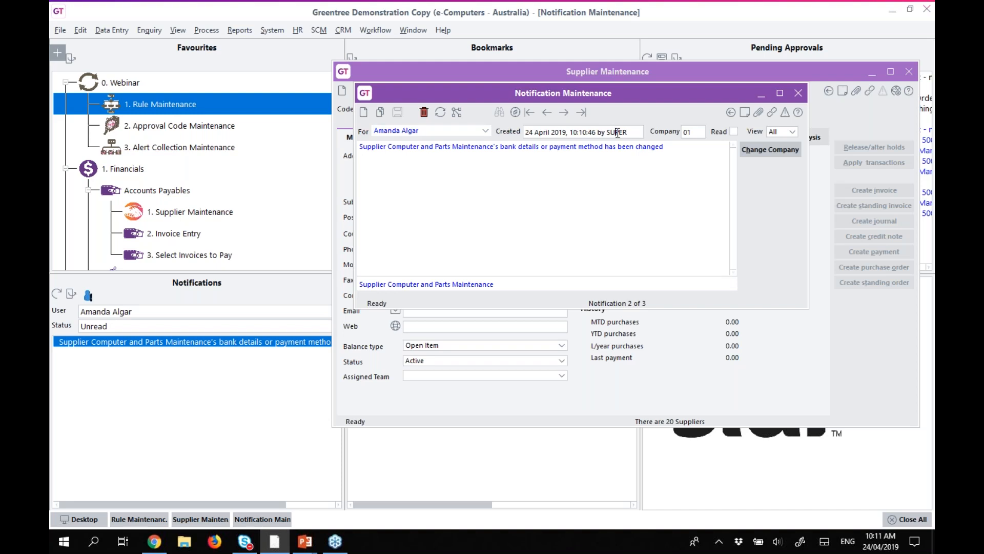
pyautogui.doubleClick(608, 132)
pyautogui.click(798, 94)
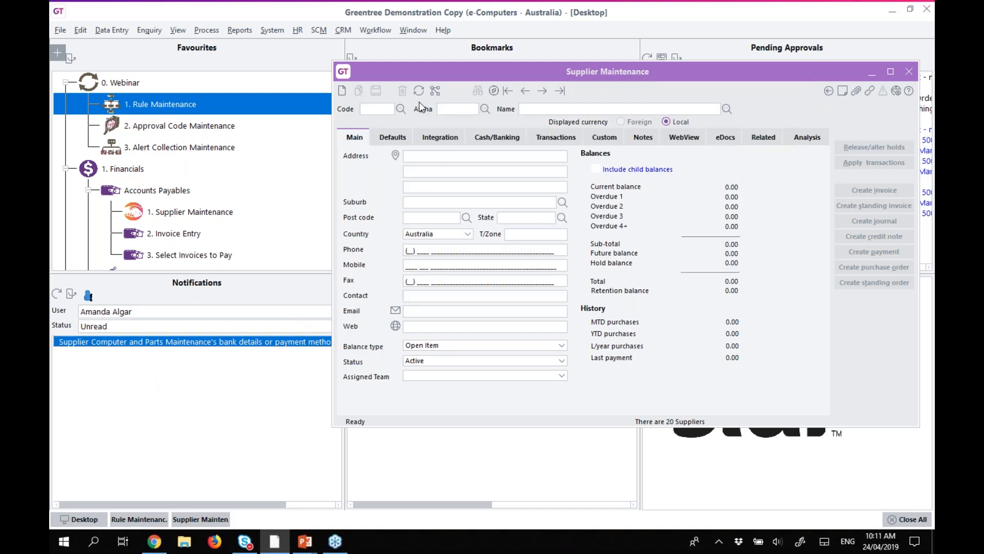
# Close Supplier Maintenance and bring back Rule Maintenance showing rule 00001's three actions.
pyautogui.moveTo(477, 70); pyautogui.dragTo(439, 73)
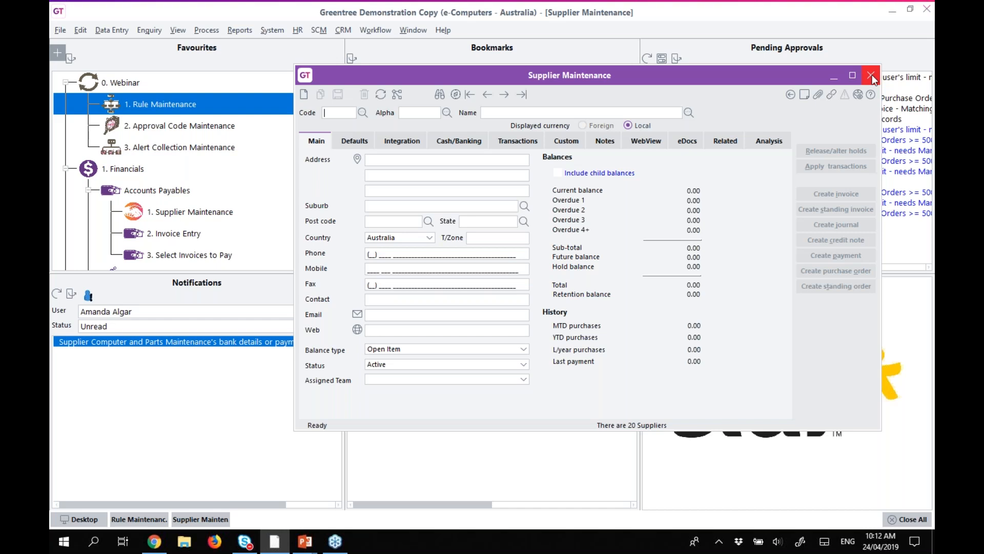
pyautogui.click(871, 76)
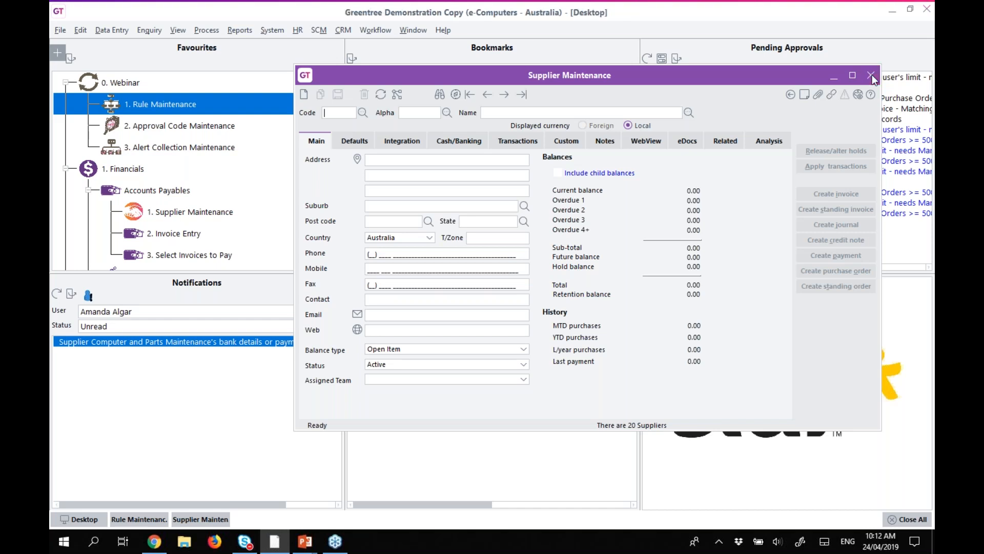
pyautogui.click(154, 519)
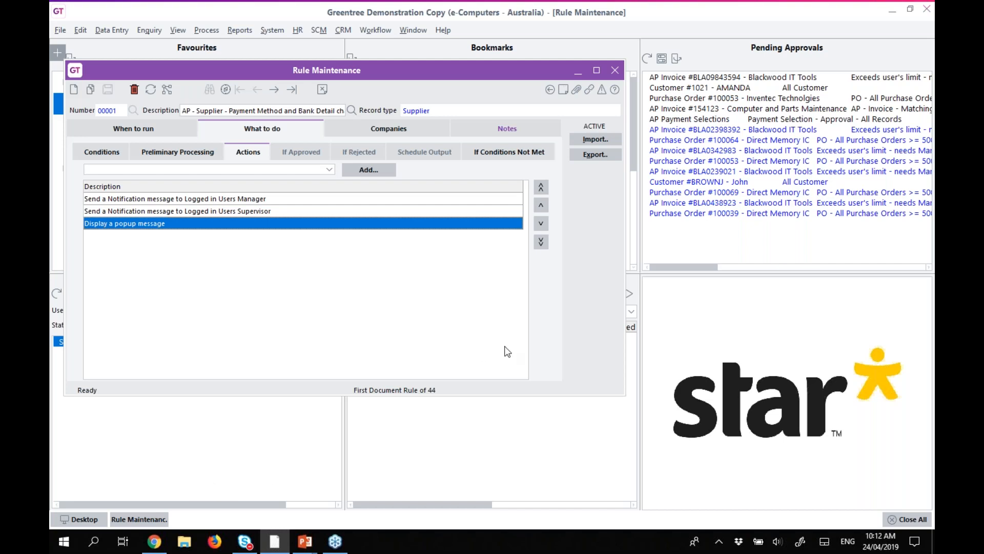
# Close Rule Maintenance and bring up the Workflow > System options.
pyautogui.click(615, 69)
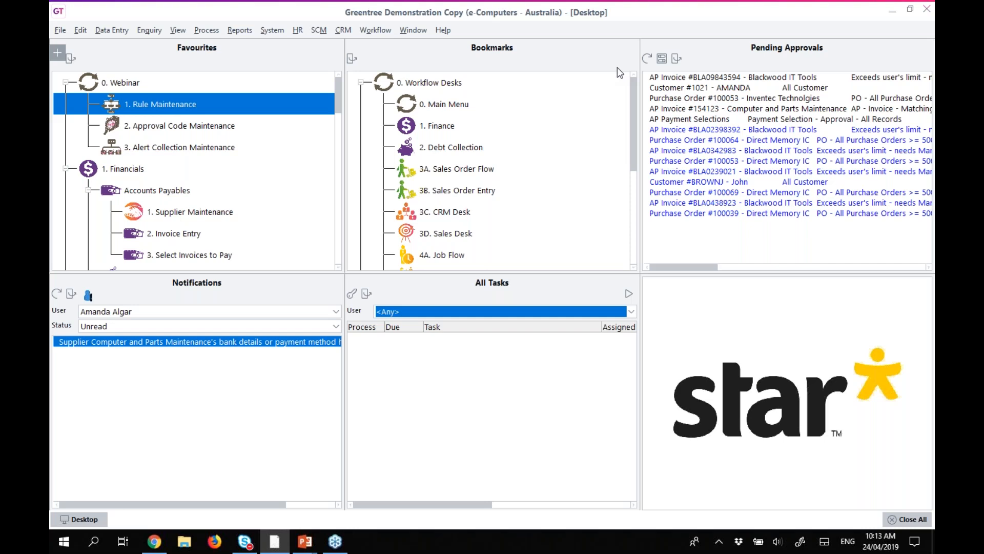
pyautogui.click(377, 29)
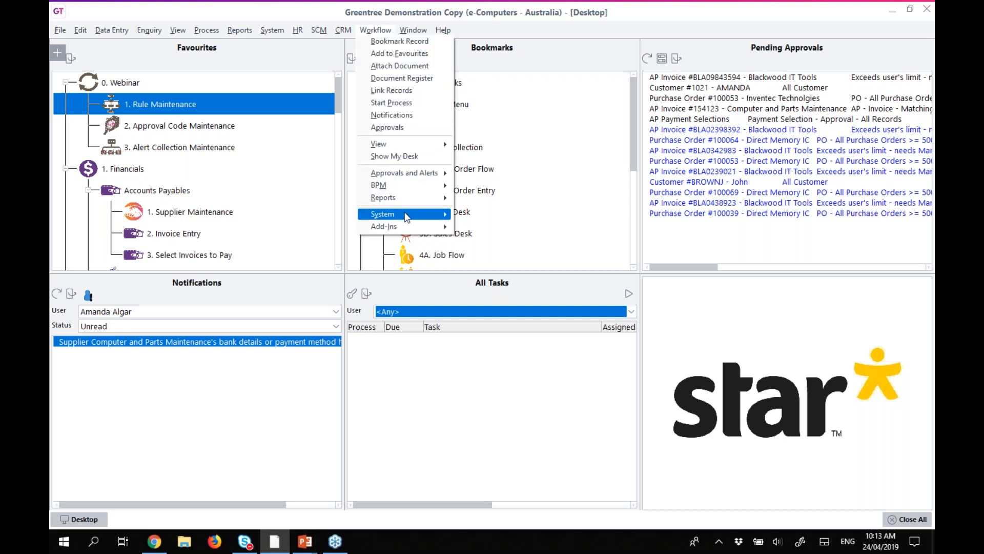
pyautogui.moveTo(406, 214)
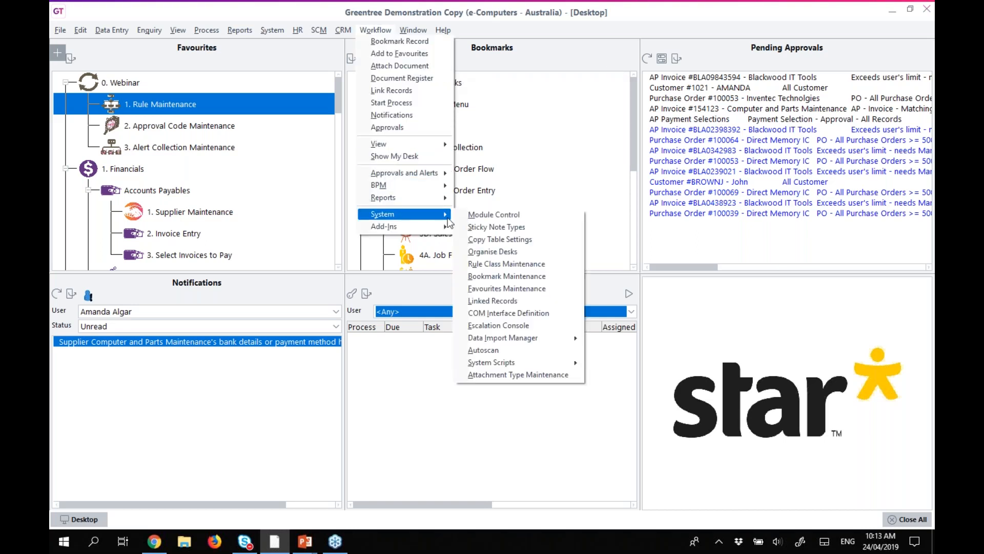
# Open Desktop Designer via Organise Desks and scroll through its Toolbox.
pyautogui.click(513, 254)
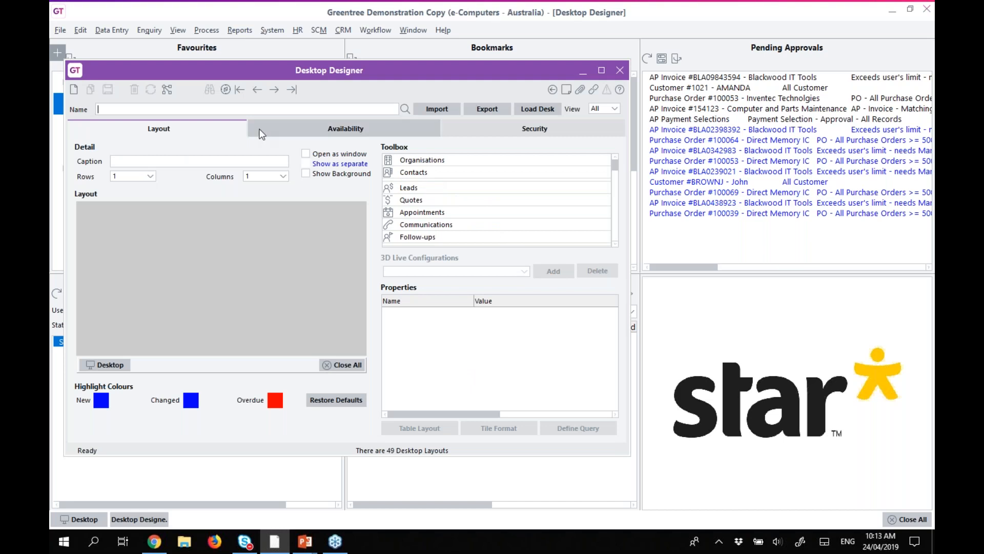
pyautogui.moveTo(365, 70); pyautogui.dragTo(426, 69)
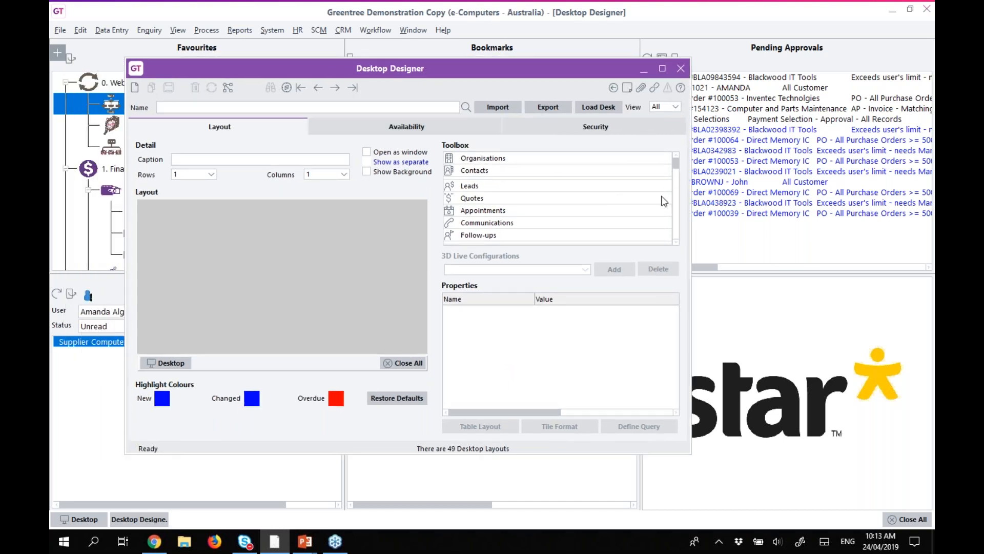
pyautogui.moveTo(676, 165); pyautogui.dragTo(679, 188)
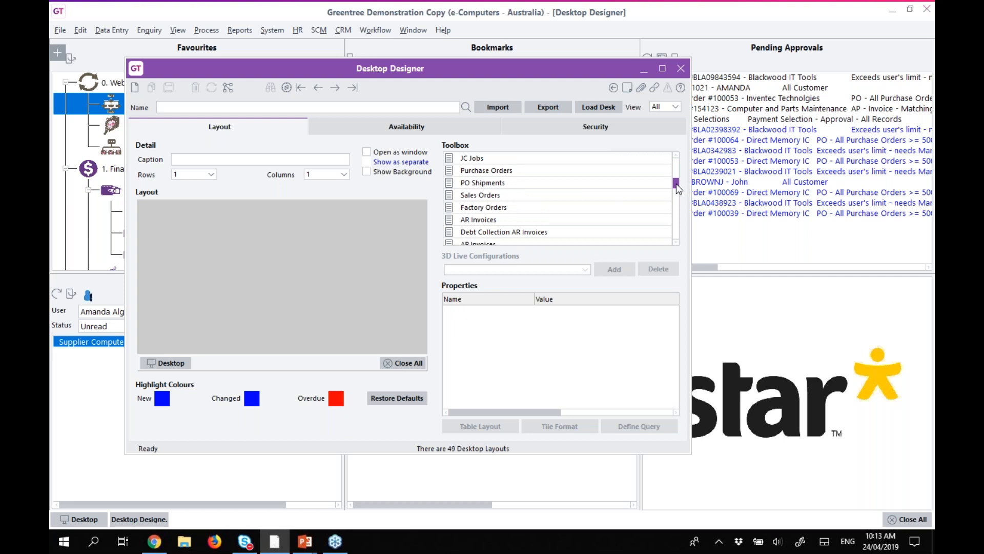
pyautogui.moveTo(676, 185); pyautogui.dragTo(677, 161)
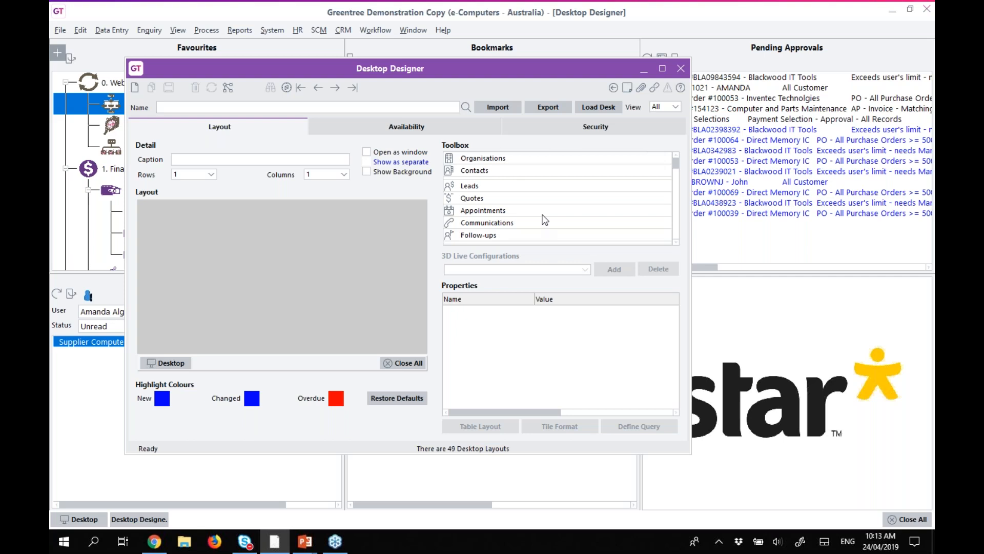
pyautogui.moveTo(676, 165); pyautogui.dragTo(677, 214)
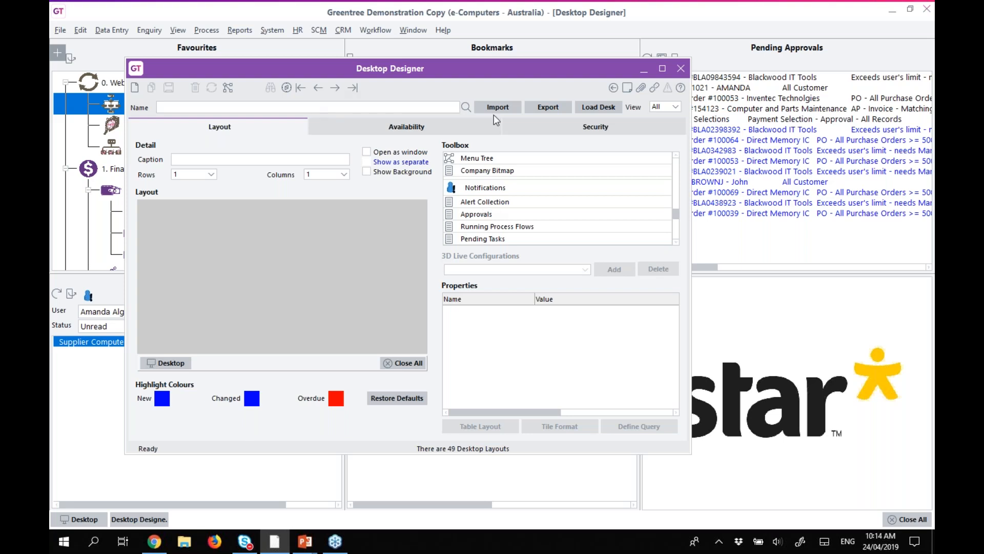
# Browse the saved desktop layouts in the Name lookup and move the designer aside.
pyautogui.click(466, 107)
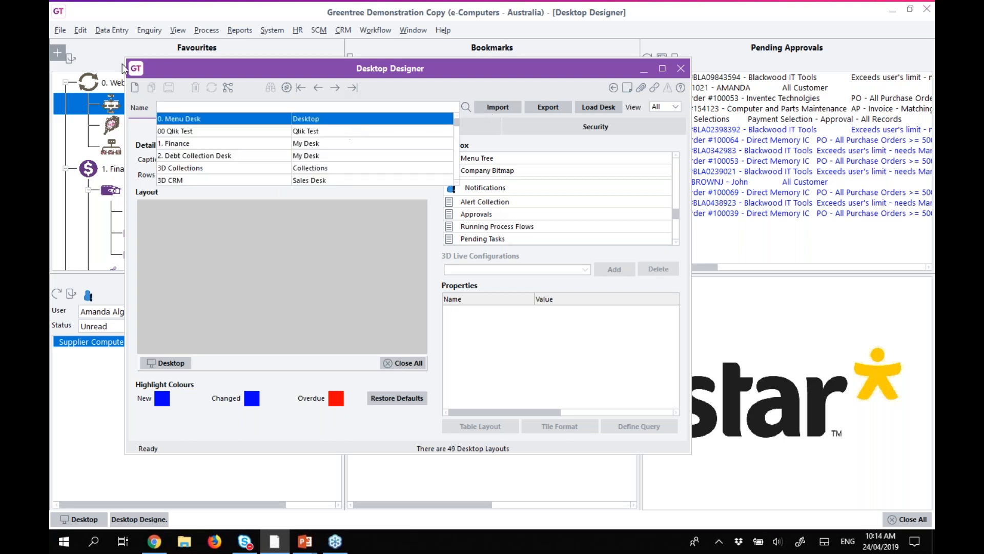
pyautogui.click(117, 109)
pyautogui.moveTo(180, 77); pyautogui.dragTo(241, 77)
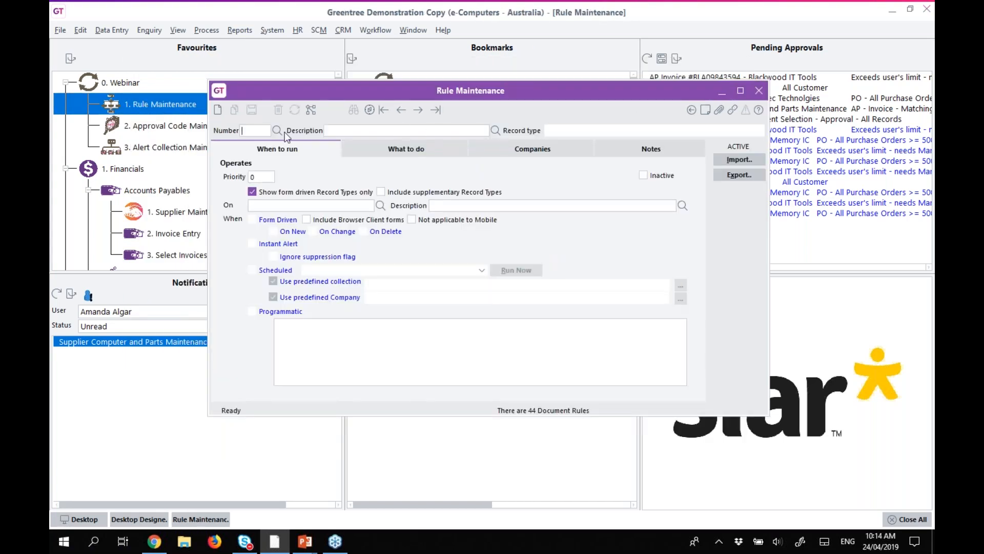
# Load rule 00002 Asset - Alert Collection and bring up Workflow > Approvals and Alerts.
pyautogui.click(277, 131)
pyautogui.click(275, 156)
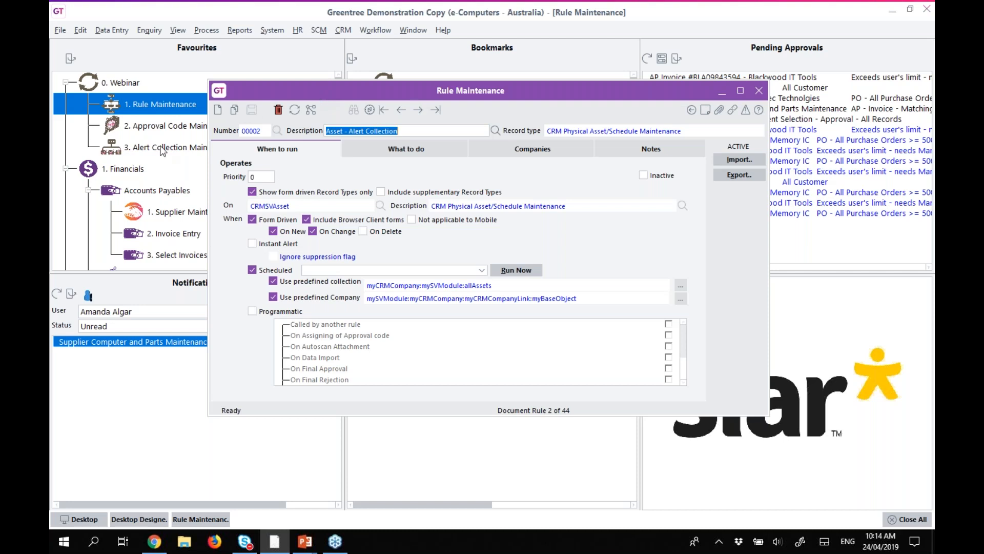
pyautogui.click(371, 29)
pyautogui.moveTo(409, 174)
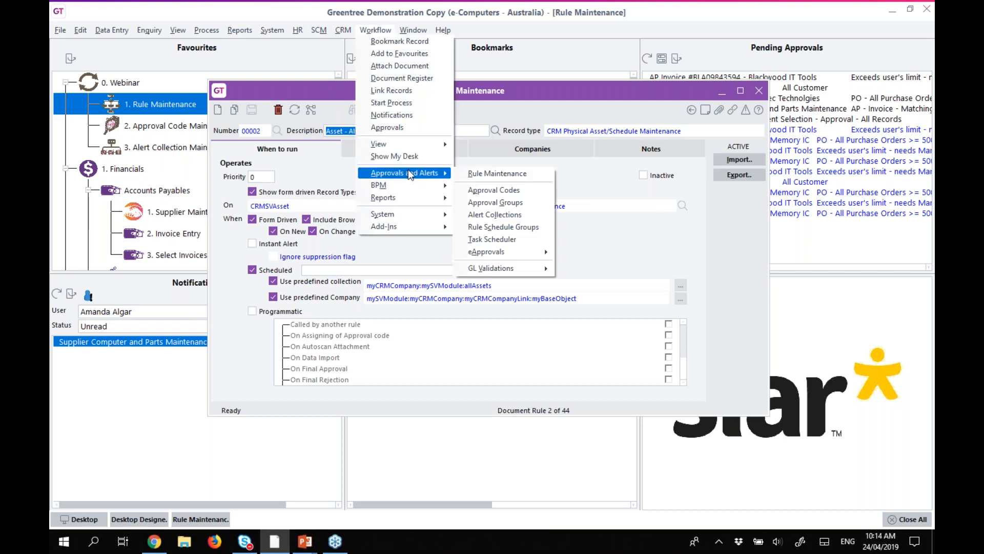
pyautogui.click(507, 213)
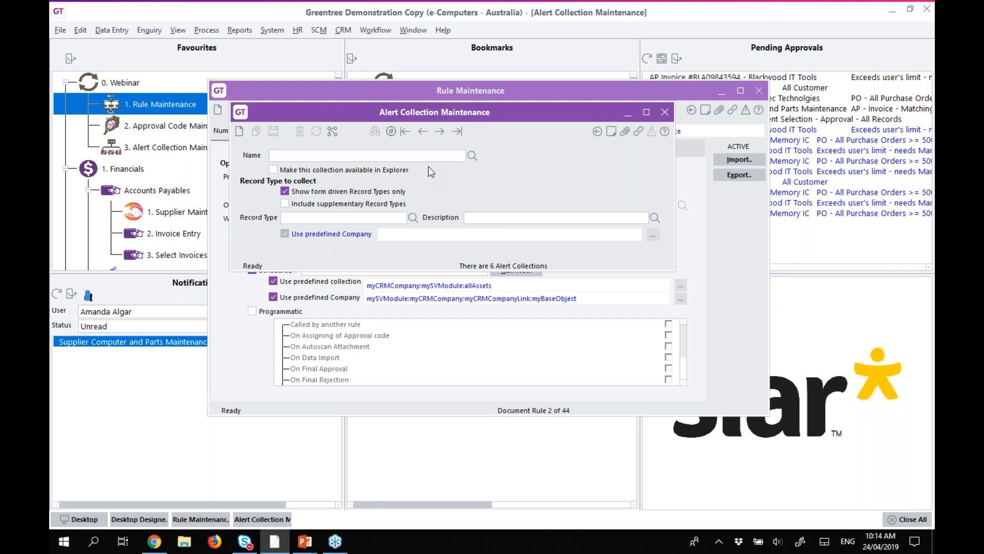
pyautogui.click(471, 155)
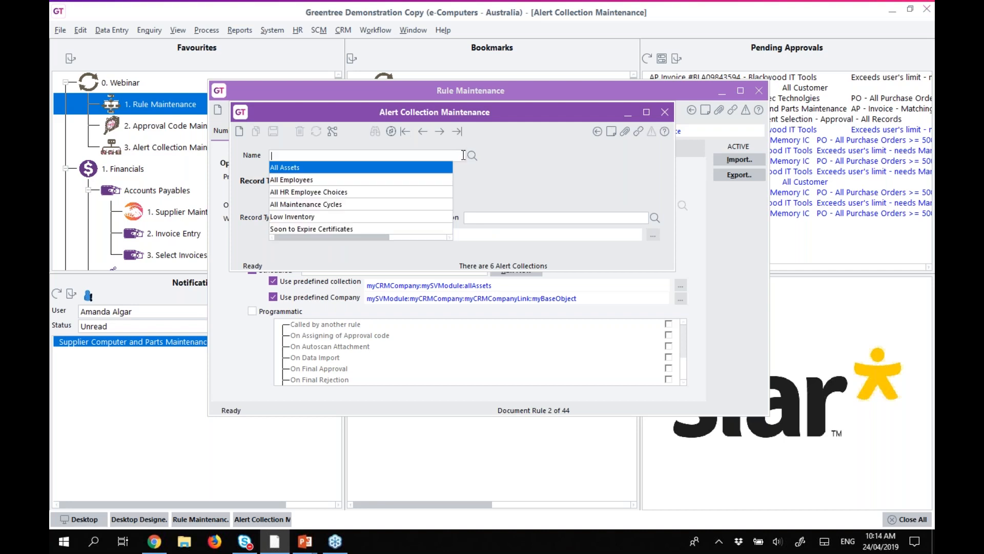
pyautogui.click(294, 167)
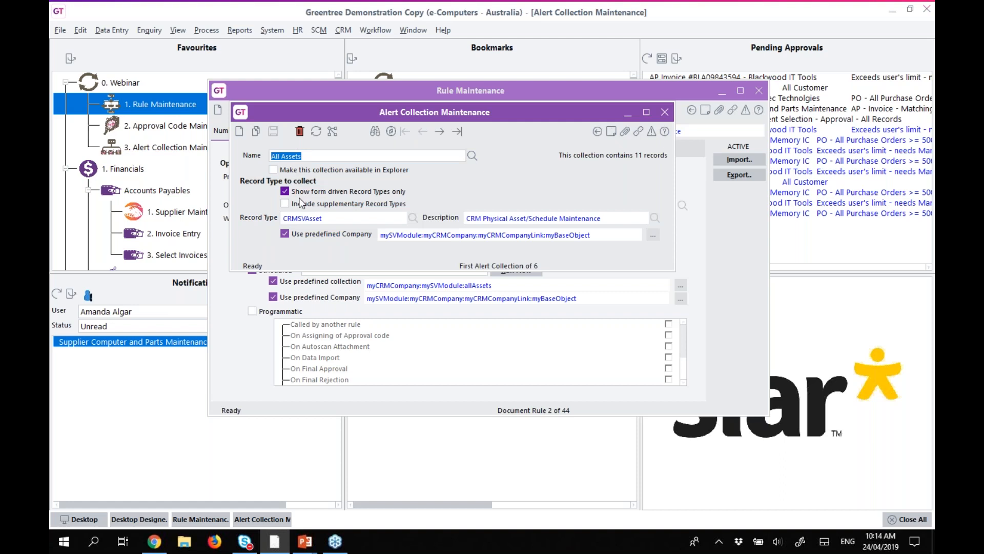
pyautogui.click(328, 220)
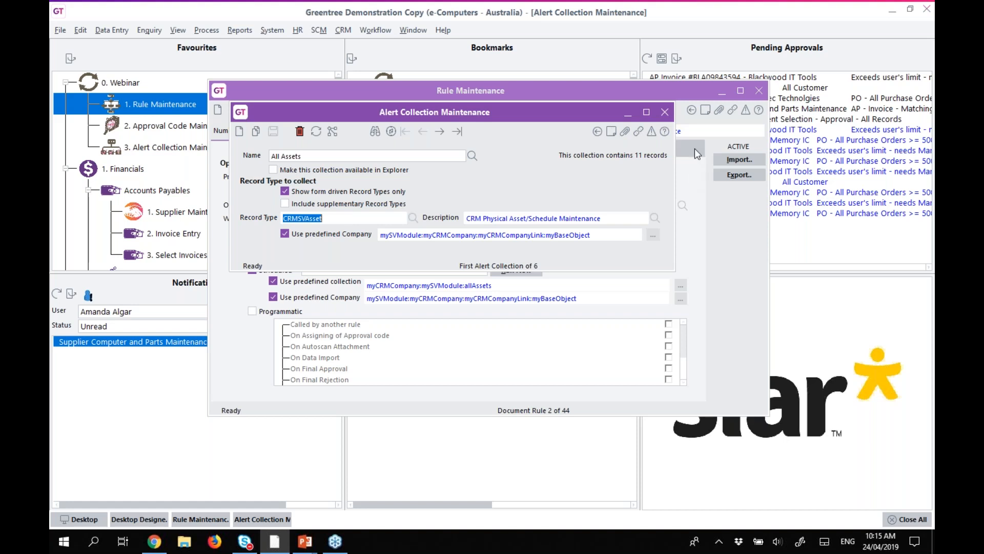
pyautogui.click(665, 113)
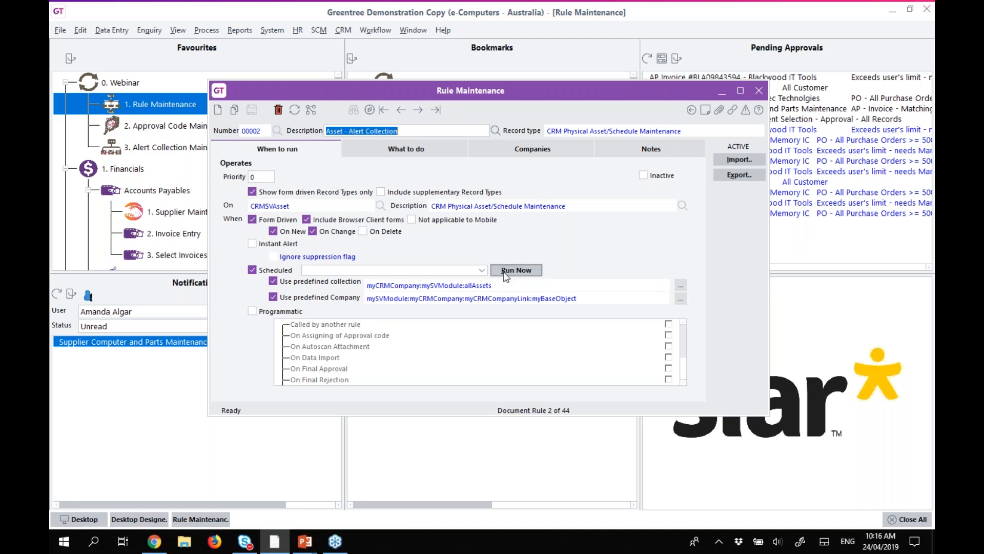
# Review rule 00002's NOT-in-All-Assets condition, browsing alert collections and cancelling without changes.
pyautogui.click(378, 150)
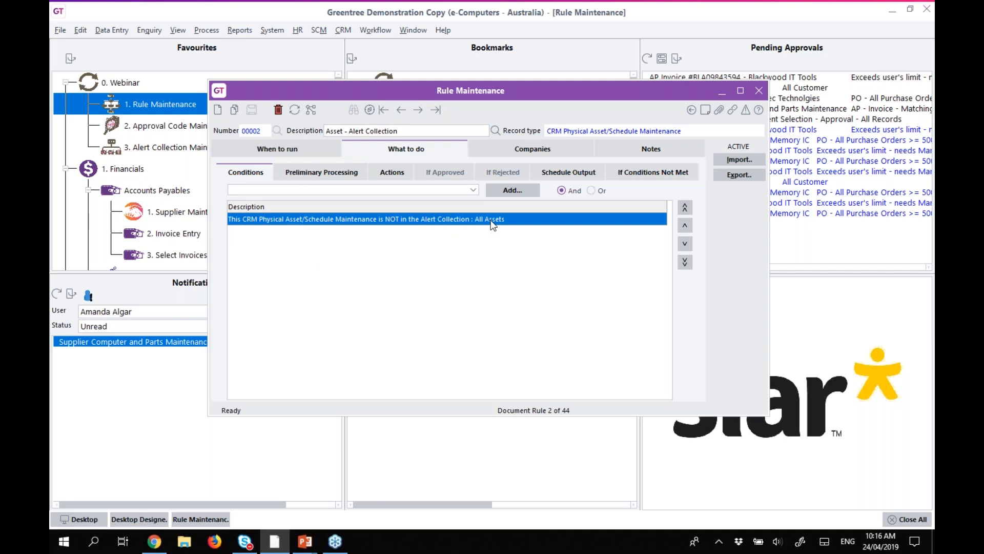
pyautogui.click(387, 190)
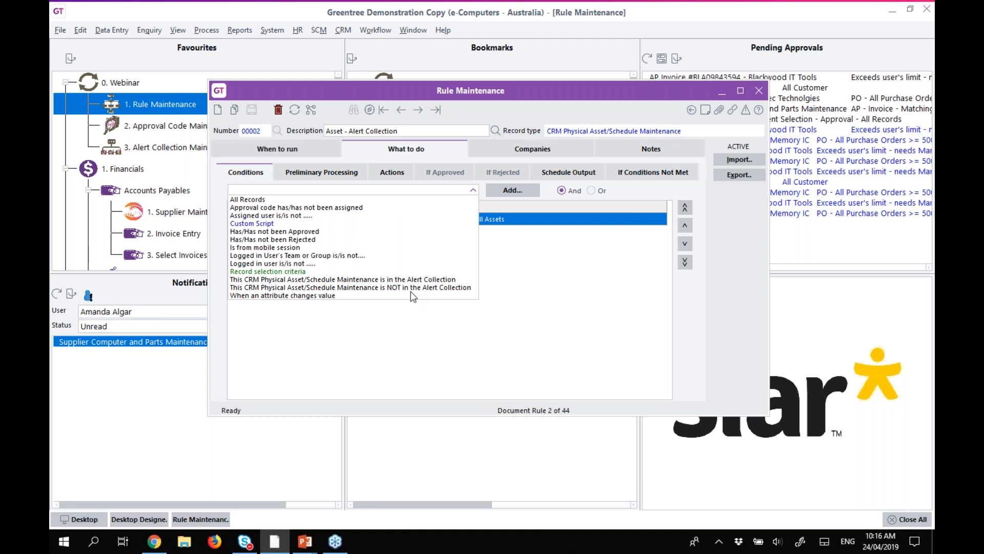
pyautogui.click(473, 193)
pyautogui.doubleClick(467, 220)
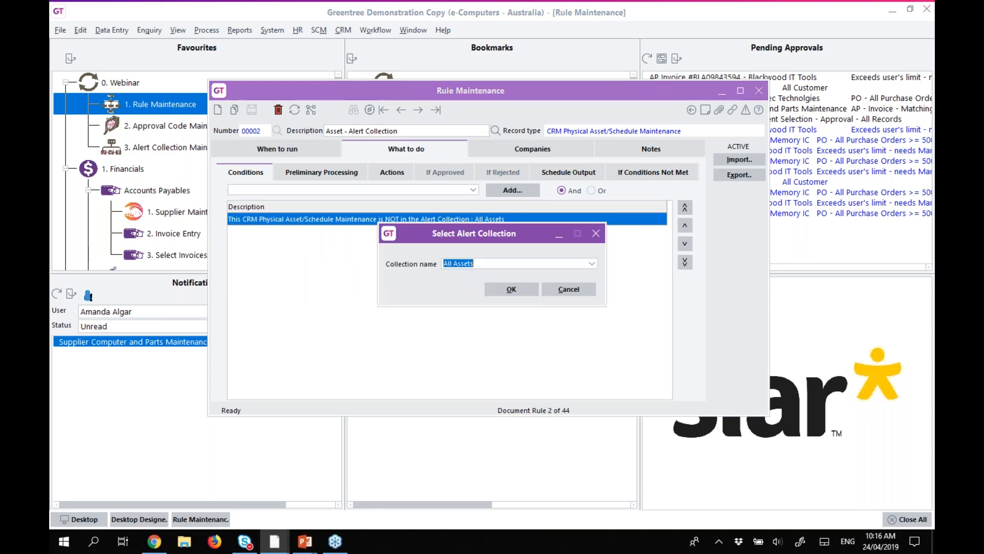
pyautogui.click(592, 264)
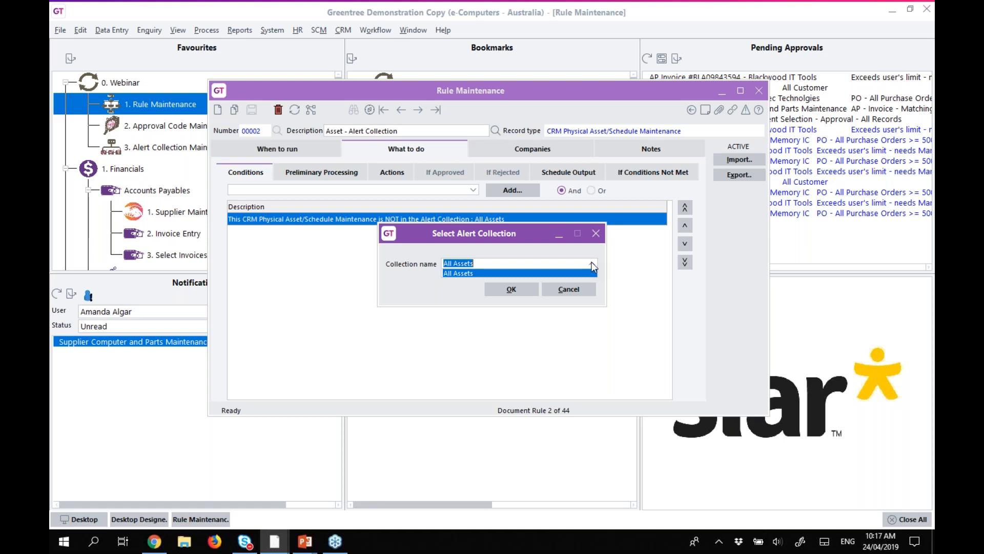
pyautogui.click(558, 288)
pyautogui.click(558, 288)
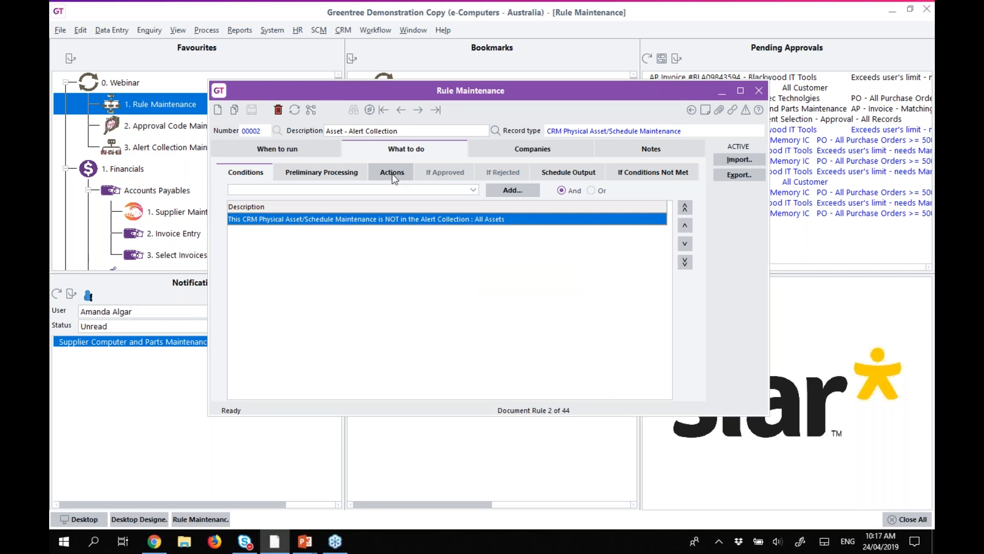
# View rule 00002's action: Add to Alert Collection : All Assets.
pyautogui.click(392, 175)
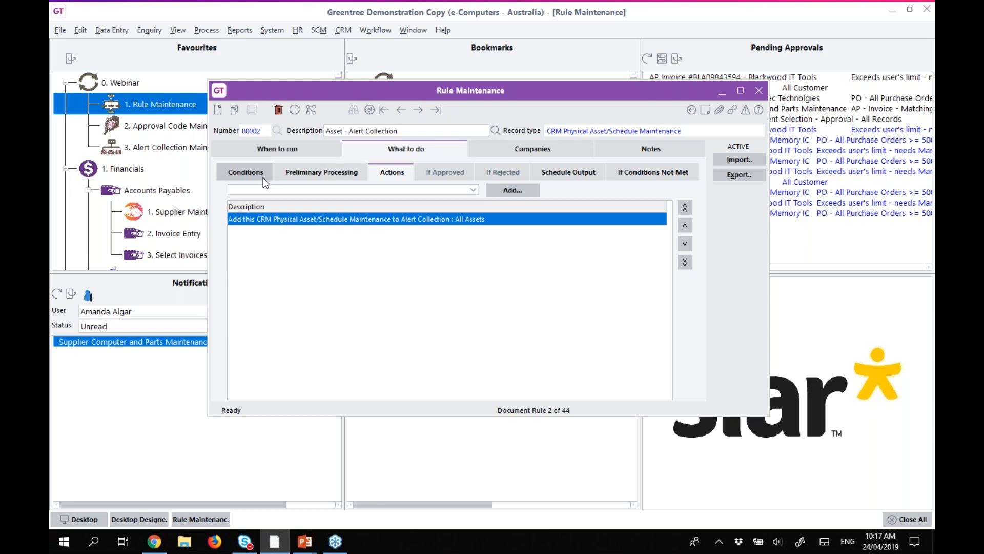
# Load the 6. Asset Management desk layout in Desktop Designer and select its Assets tile.
pyautogui.click(722, 91)
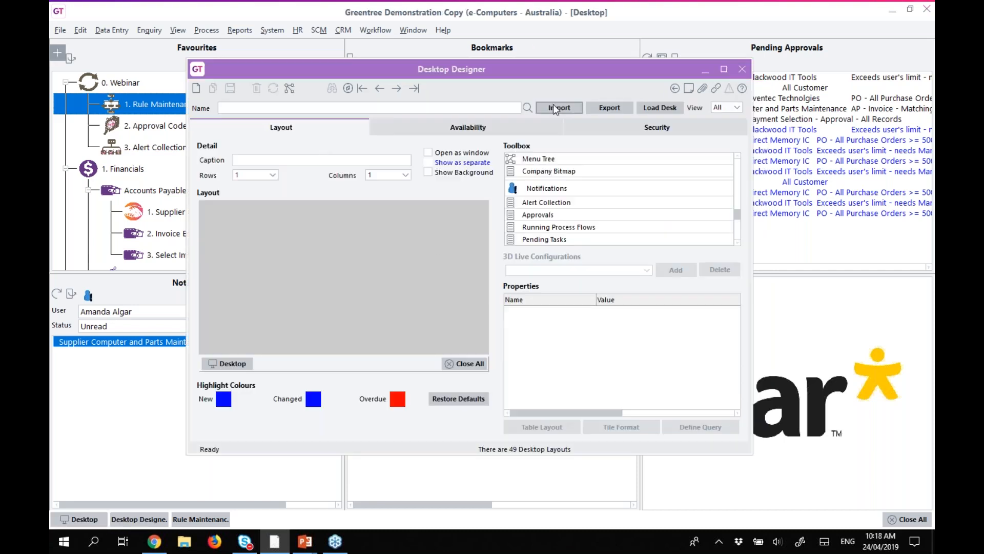
pyautogui.click(527, 108)
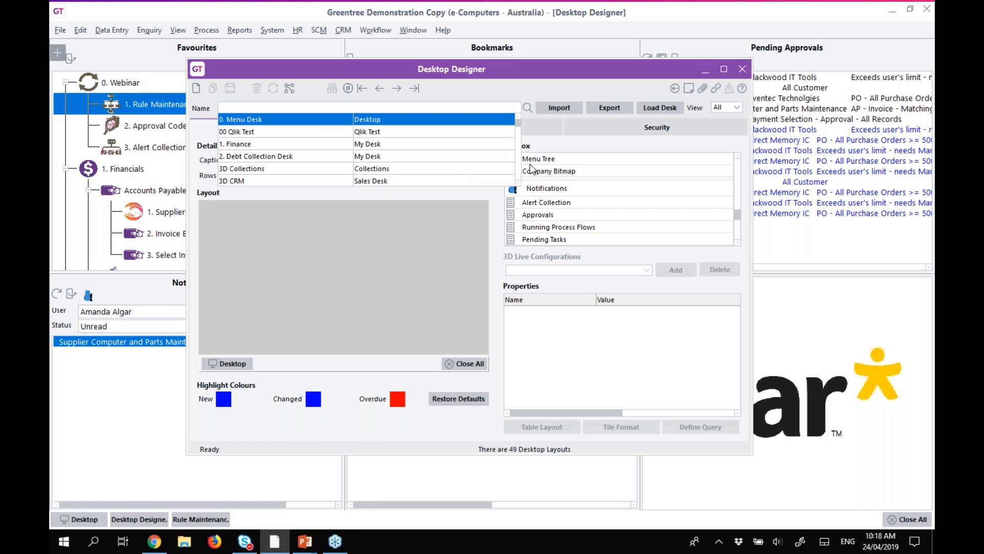
pyautogui.click(519, 165)
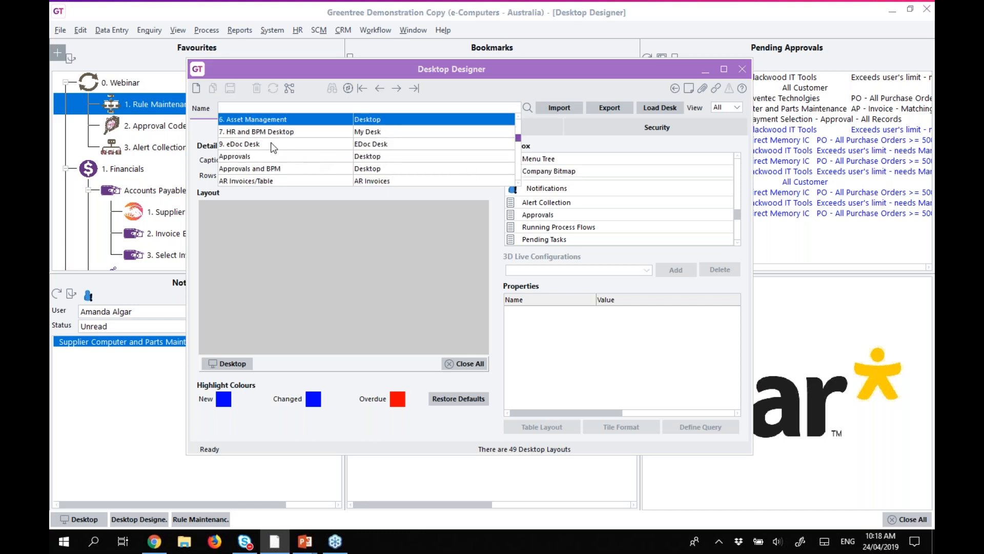
pyautogui.click(246, 121)
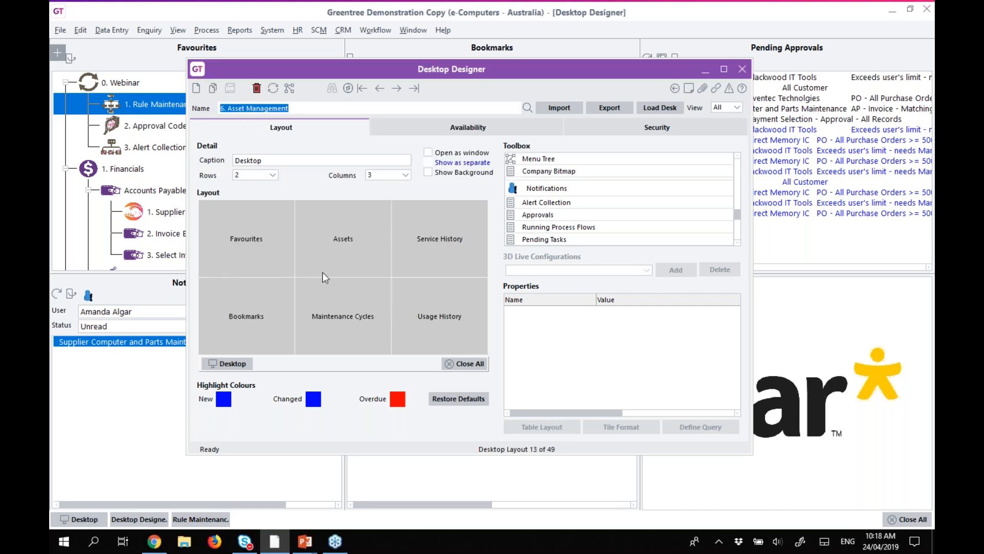
pyautogui.click(339, 249)
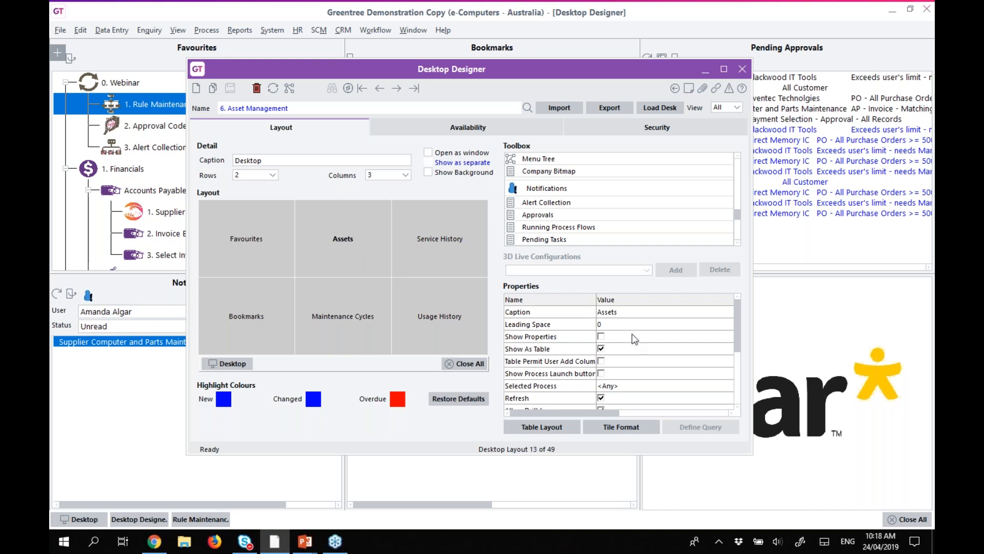
# Keep All Assets as the Assets tile's alert collection and check its table layout unchanged.
pyautogui.moveTo(738, 333); pyautogui.dragTo(738, 371)
pyautogui.click(627, 362)
pyautogui.click(627, 363)
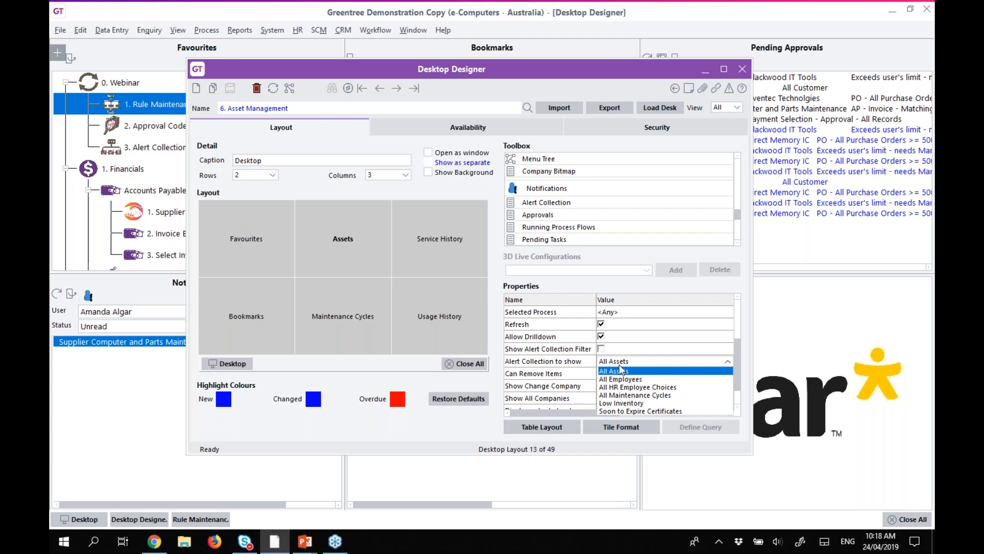
pyautogui.click(621, 361)
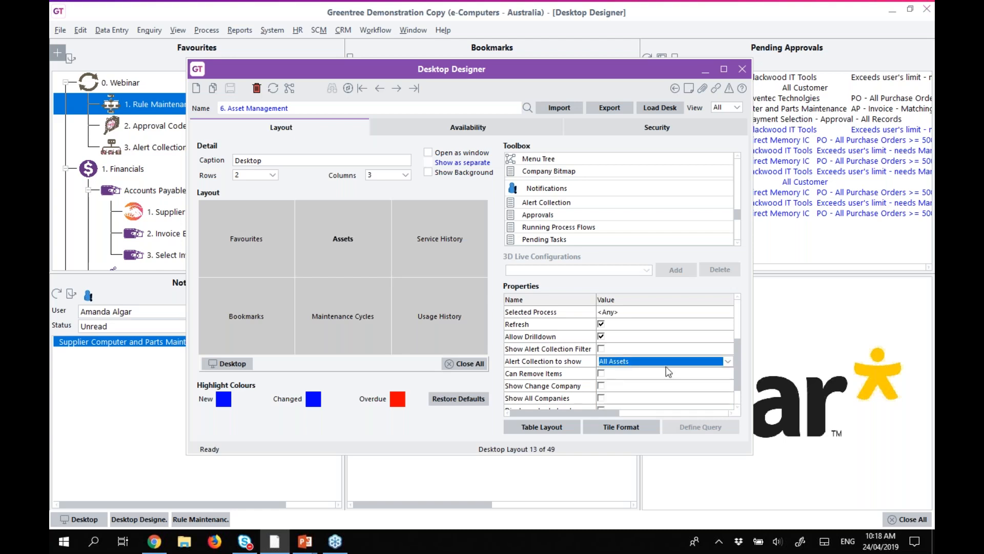
pyautogui.moveTo(737, 347); pyautogui.dragTo(738, 363)
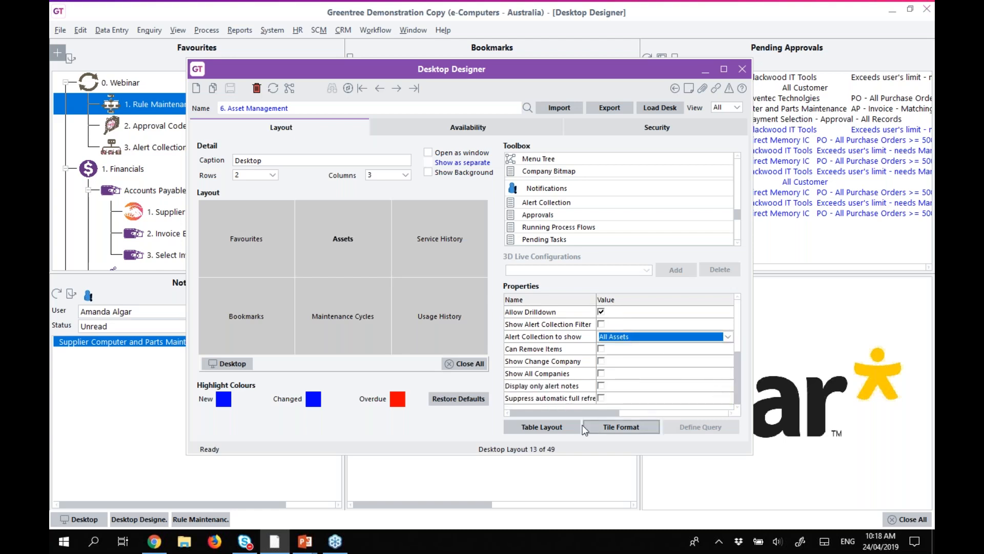
pyautogui.click(551, 428)
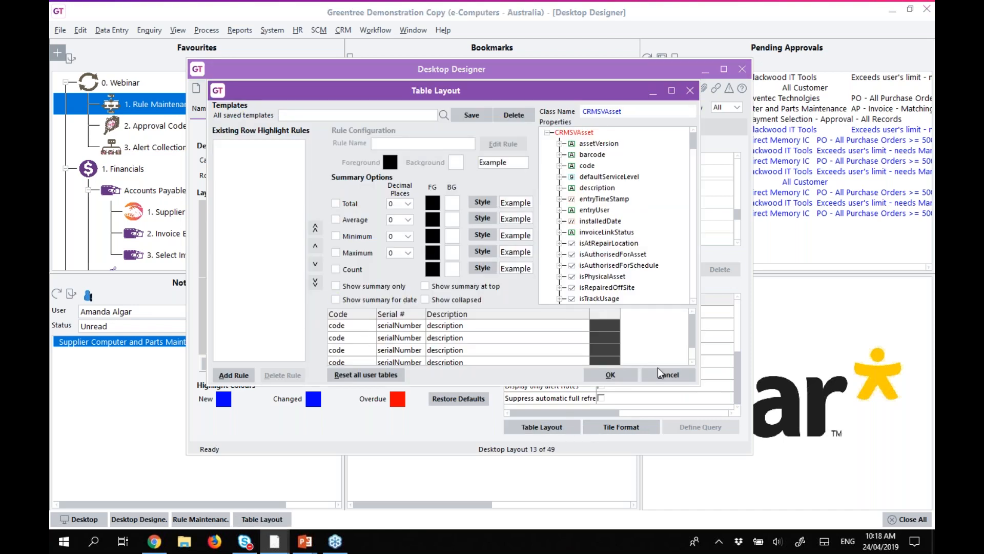
pyautogui.click(663, 374)
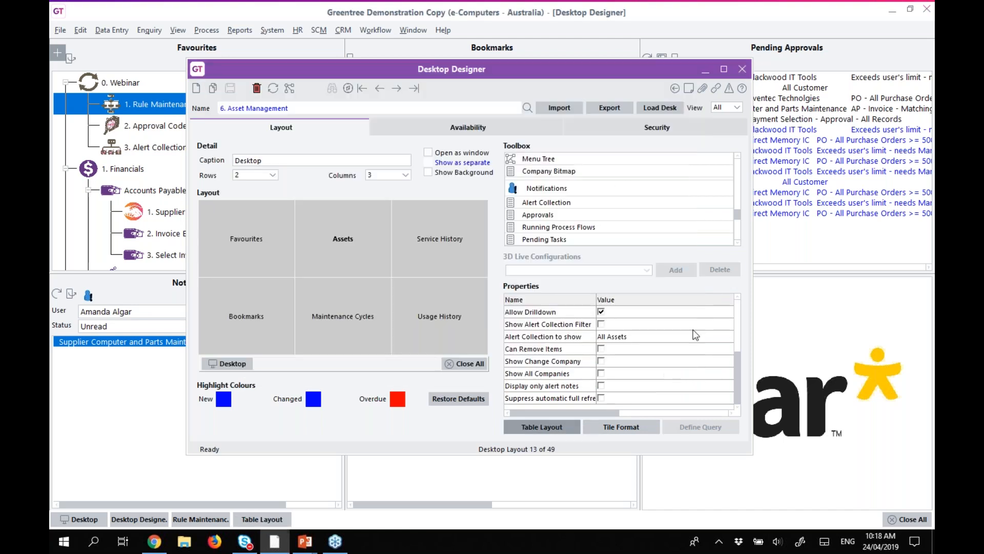
# Load the Asset Management desk and open Physical Asset Maintenance on the EDU Primary School PC asset.
pyautogui.click(657, 106)
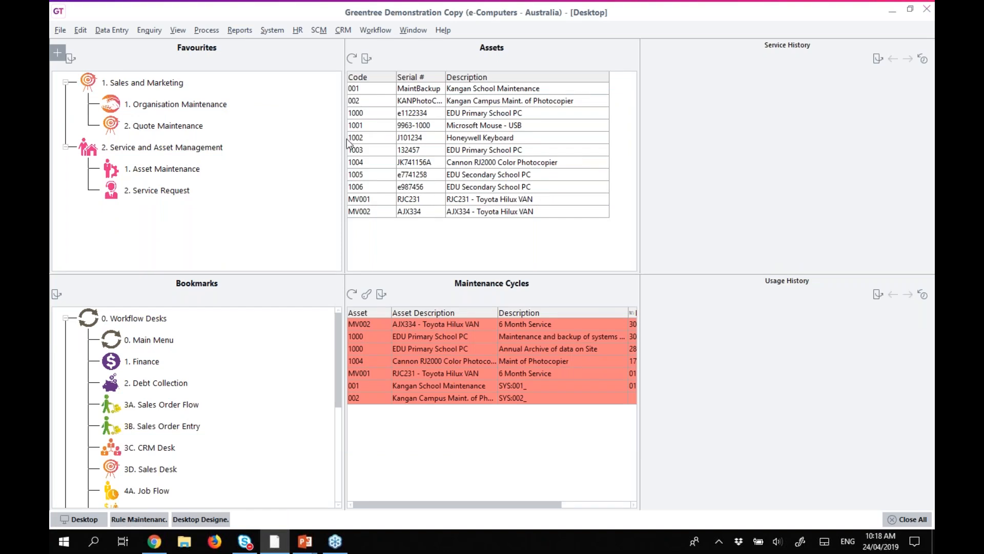
pyautogui.click(346, 33)
pyautogui.moveTo(377, 91)
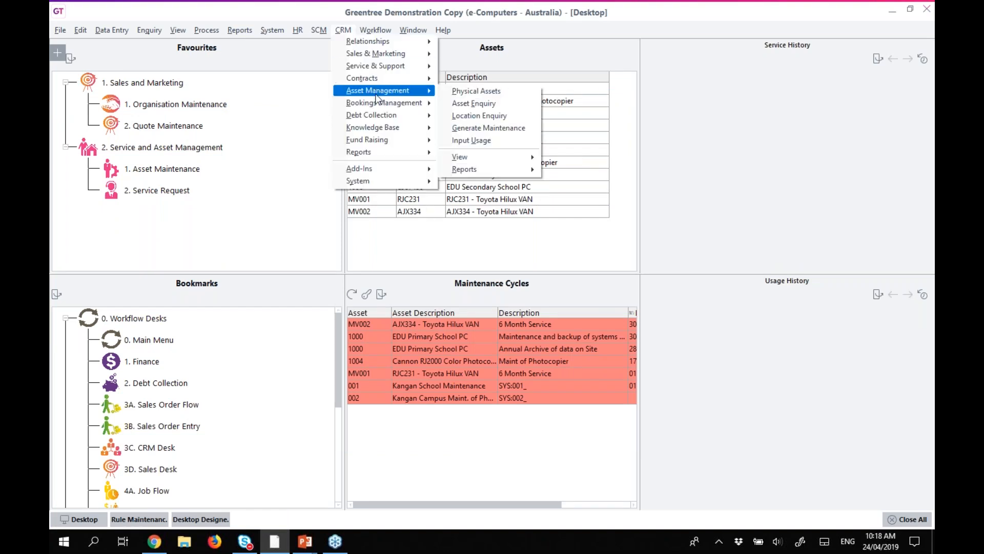
pyautogui.click(451, 92)
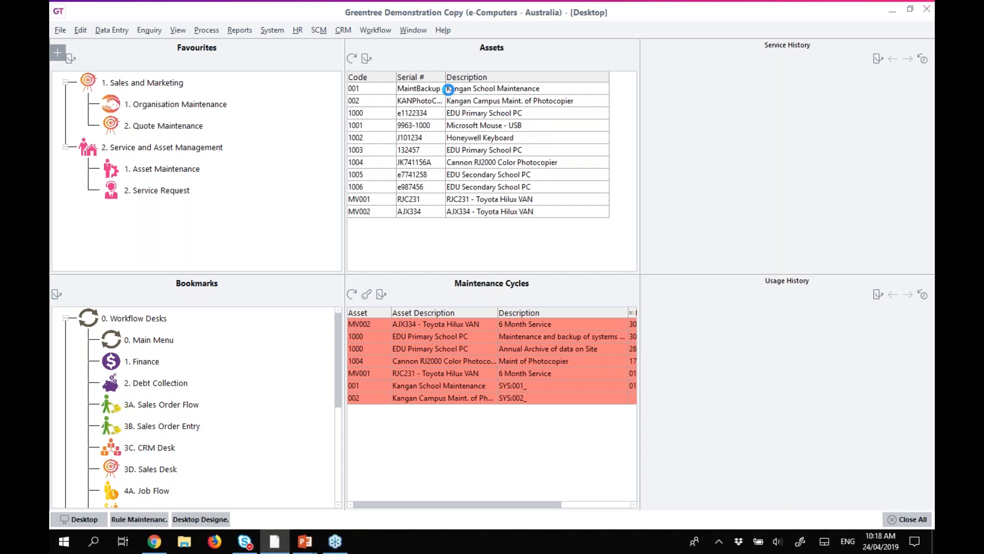
pyautogui.moveTo(368, 113); pyautogui.dragTo(327, 125)
# Save the first asset as new asset TEST with serial e1122334, accepting the duplicate serial warning.
pyautogui.click(364, 143)
pyautogui.write('1')
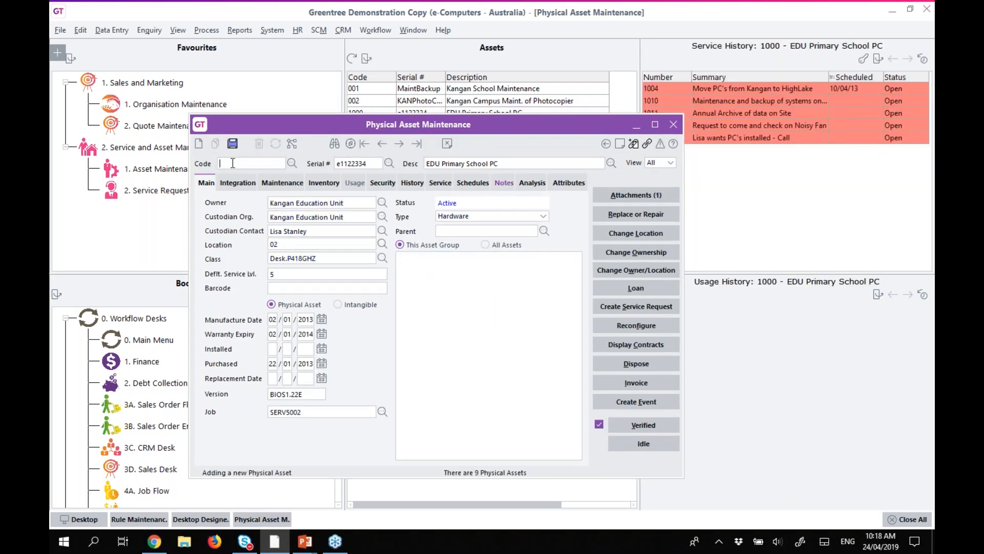
pyautogui.write('EST')
pyautogui.moveTo(318, 130); pyautogui.dragTo(572, 190)
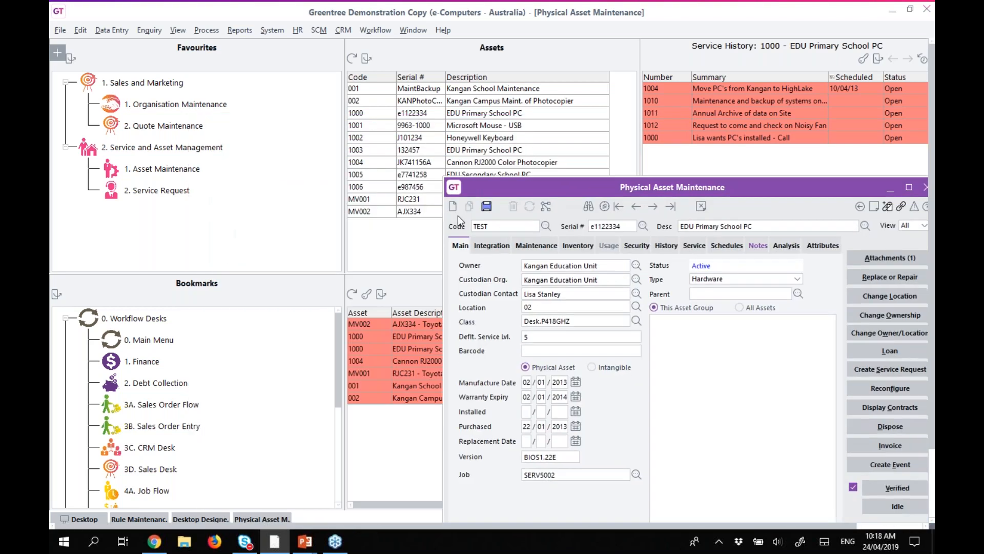
pyautogui.click(486, 206)
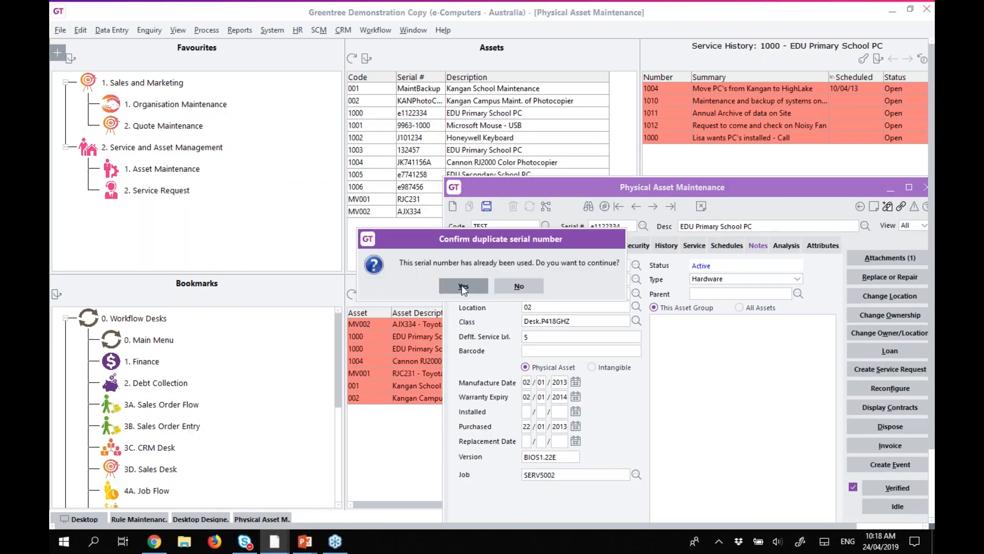
pyautogui.click(462, 286)
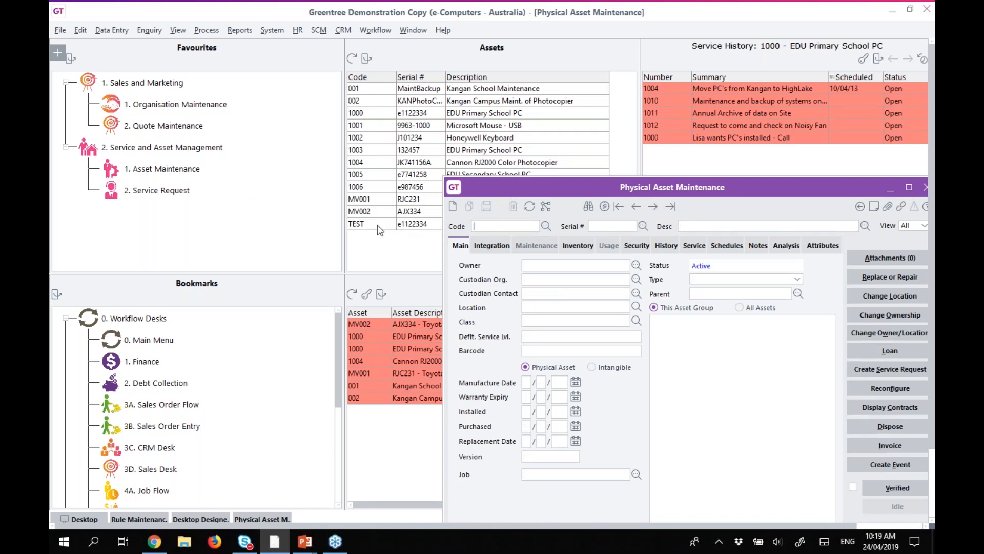
pyautogui.moveTo(506, 186); pyautogui.dragTo(476, 112)
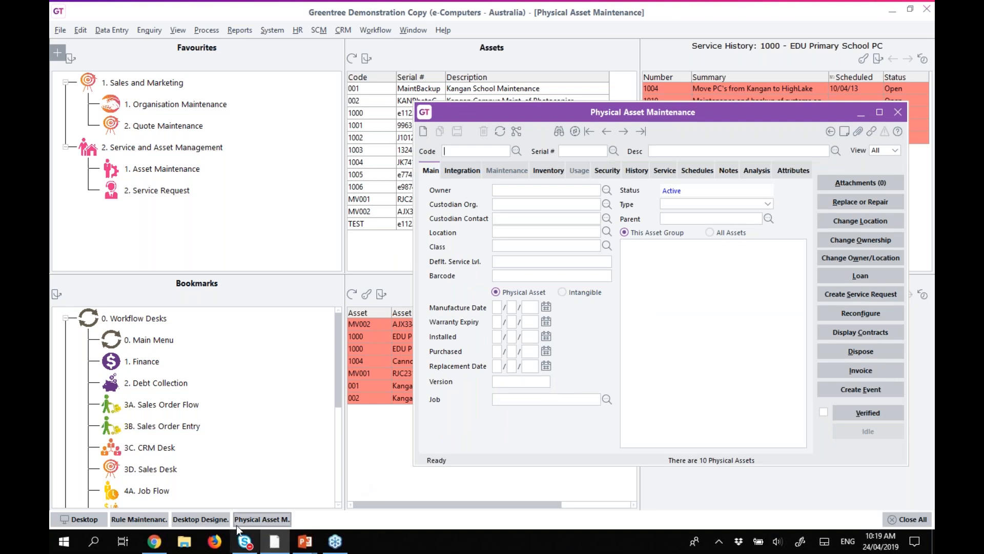
# Add a 'Display a popup message' action to rule 00002.
pyautogui.click(139, 519)
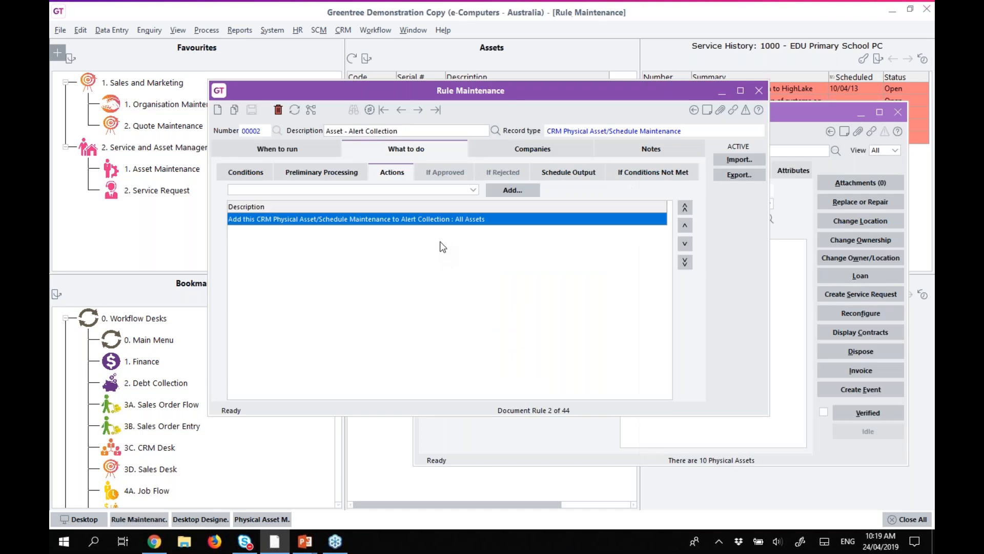
pyautogui.click(391, 190)
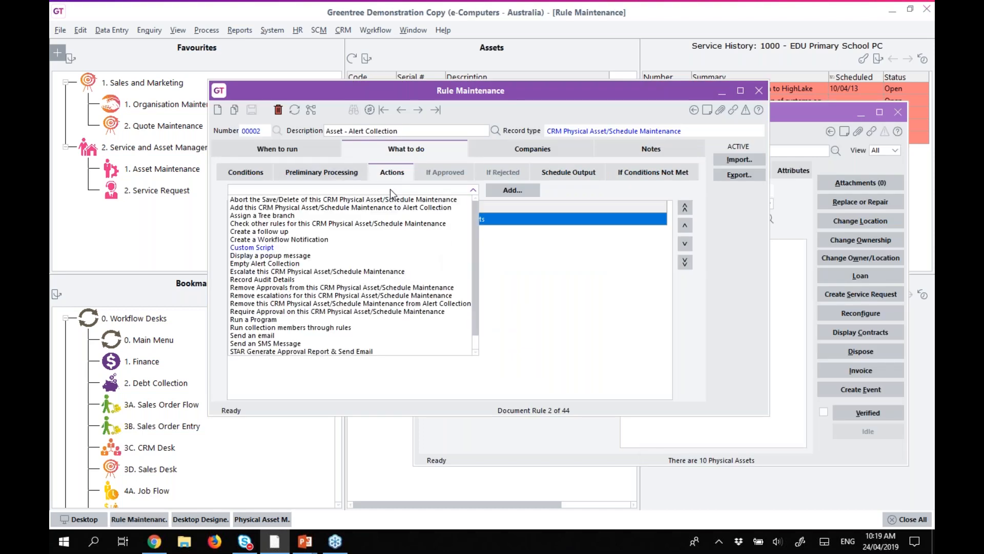
pyautogui.click(270, 255)
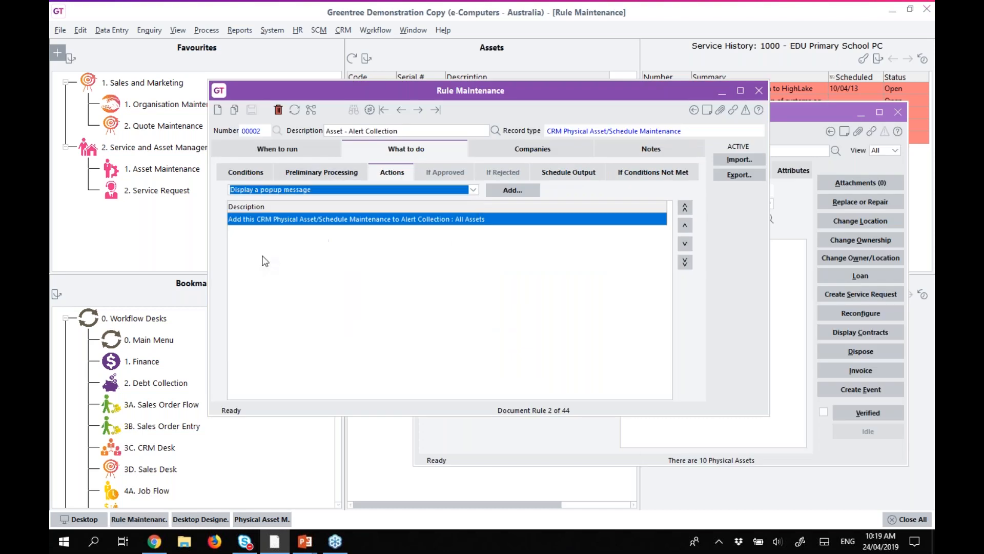
pyautogui.click(520, 190)
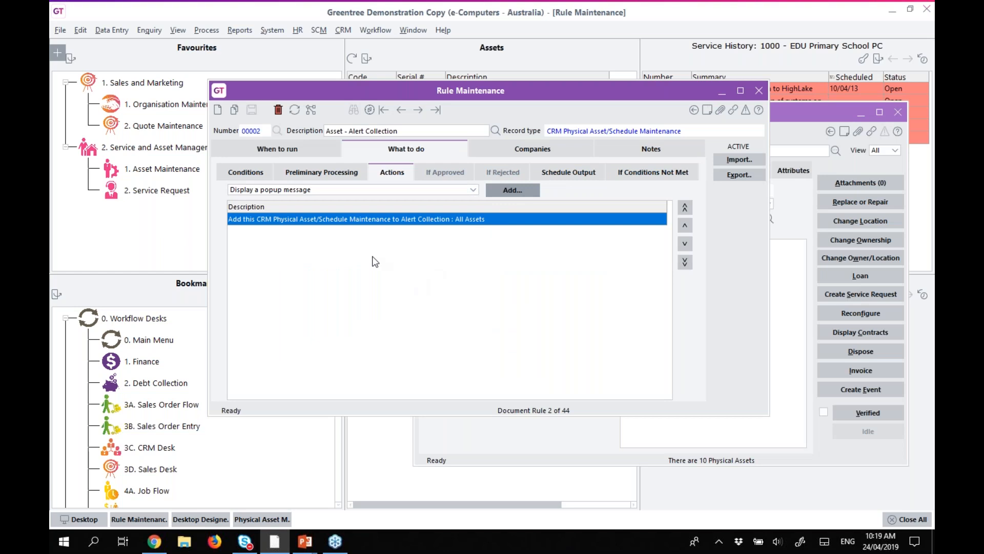
# Set the popup text to 'Asset {code} - {description} has been added to the All Assets Collection'.
pyautogui.write('Asset')
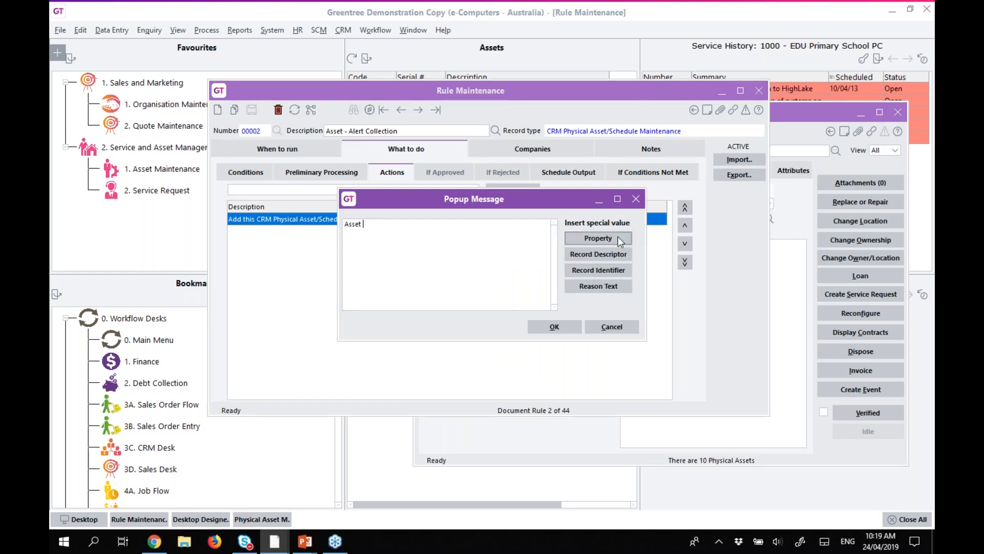
pyautogui.click(599, 238)
pyautogui.moveTo(703, 205); pyautogui.dragTo(470, 230)
pyautogui.click(474, 228)
pyautogui.write('-')
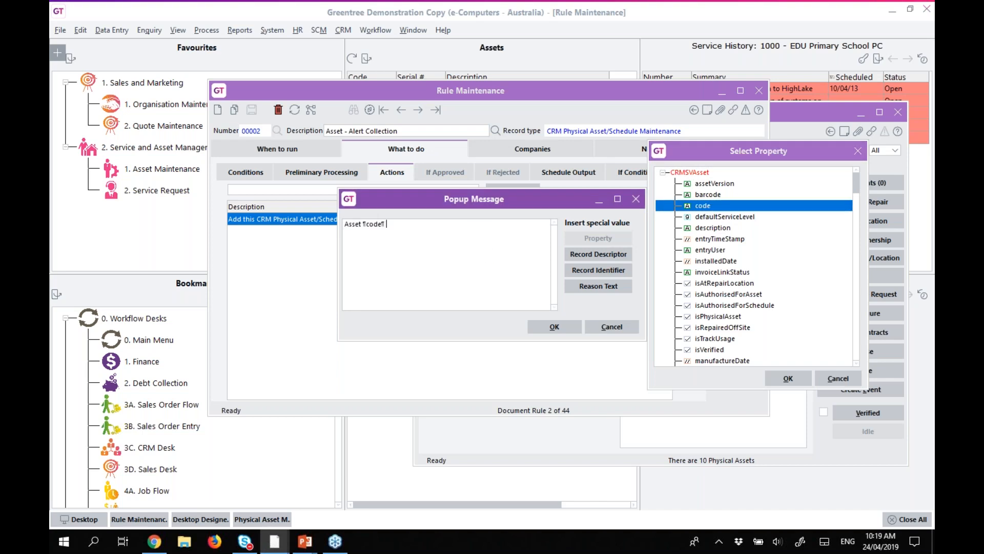
pyautogui.moveTo(712, 228); pyautogui.dragTo(470, 230)
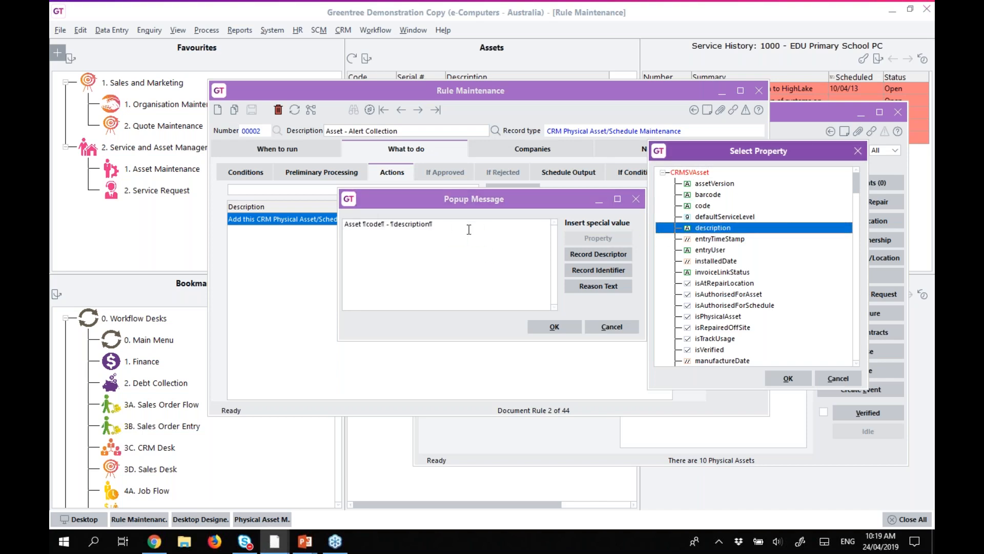
pyautogui.click(474, 229)
pyautogui.write('has been')
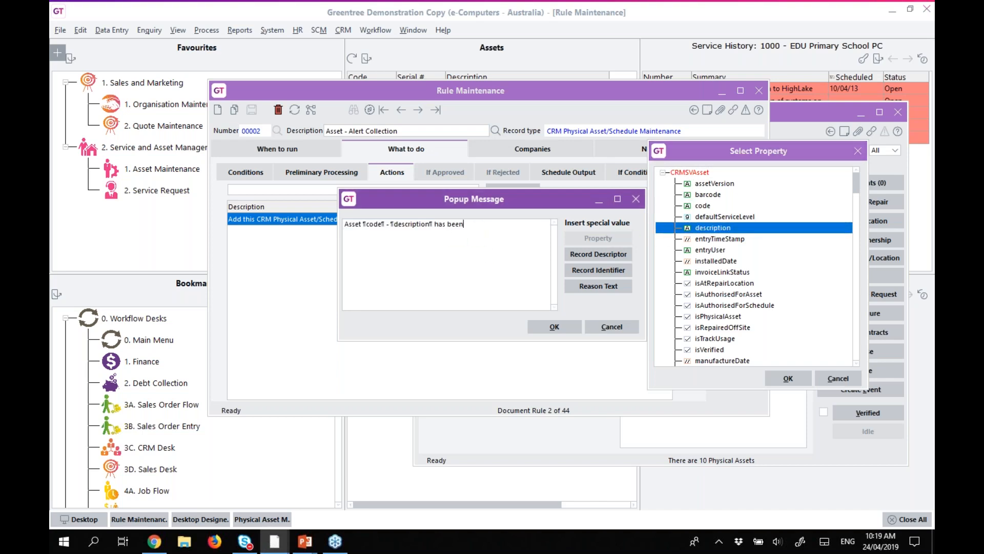
pyautogui.write(' added to the All Assets Collection')
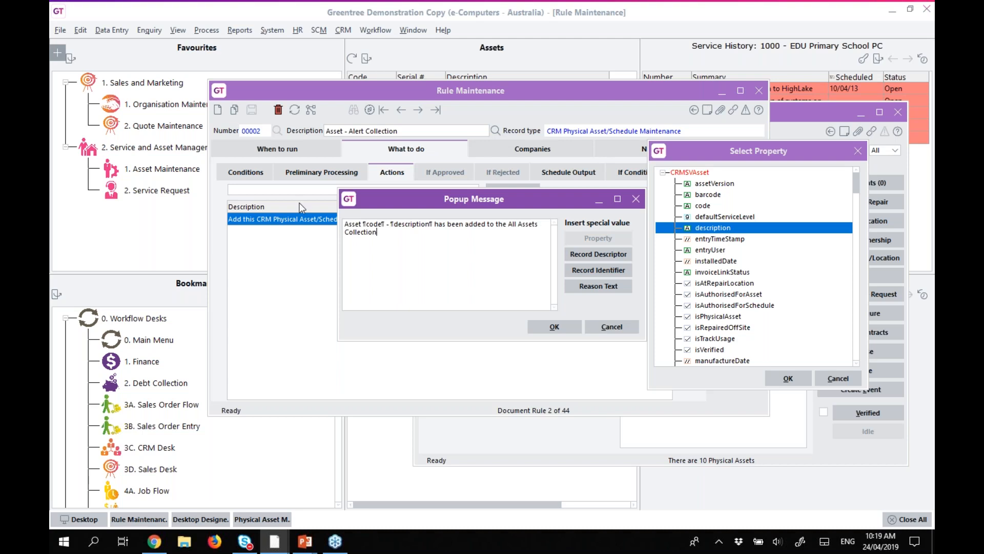
pyautogui.click(553, 325)
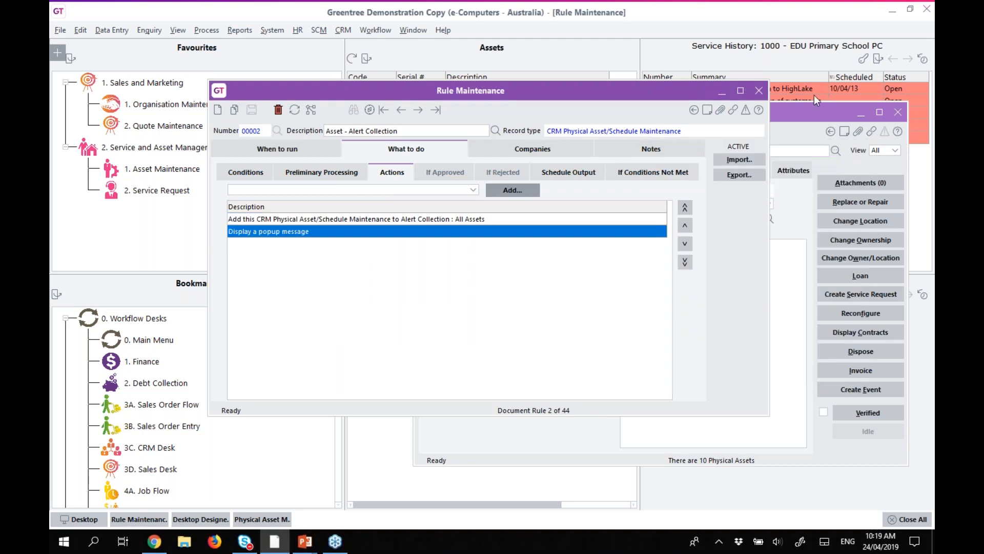
# Copy asset TEST to new asset TEST2, save despite the duplicate serial, and dismiss the rule's popup.
pyautogui.click(800, 108)
pyautogui.click(722, 91)
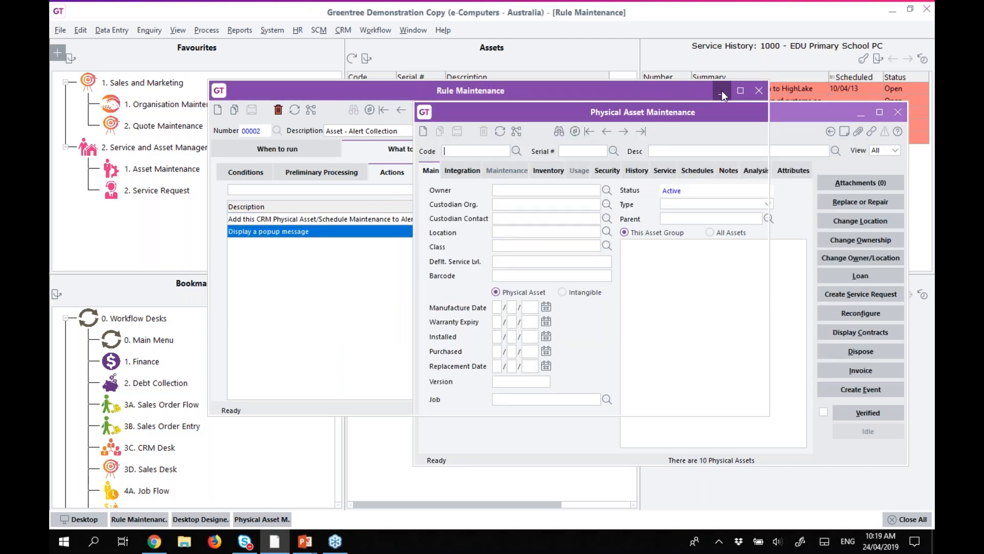
pyautogui.click(499, 130)
pyautogui.click(439, 131)
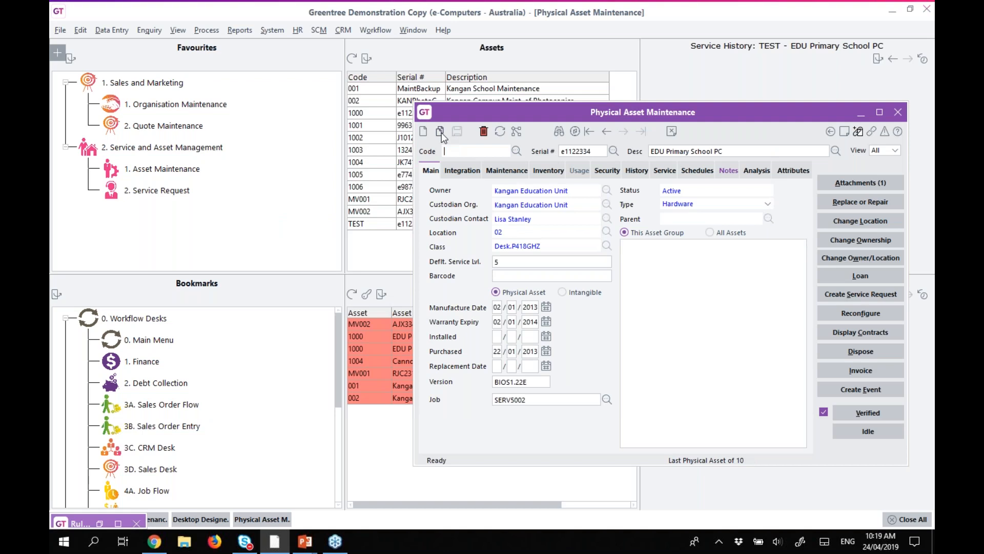
pyautogui.write('2')
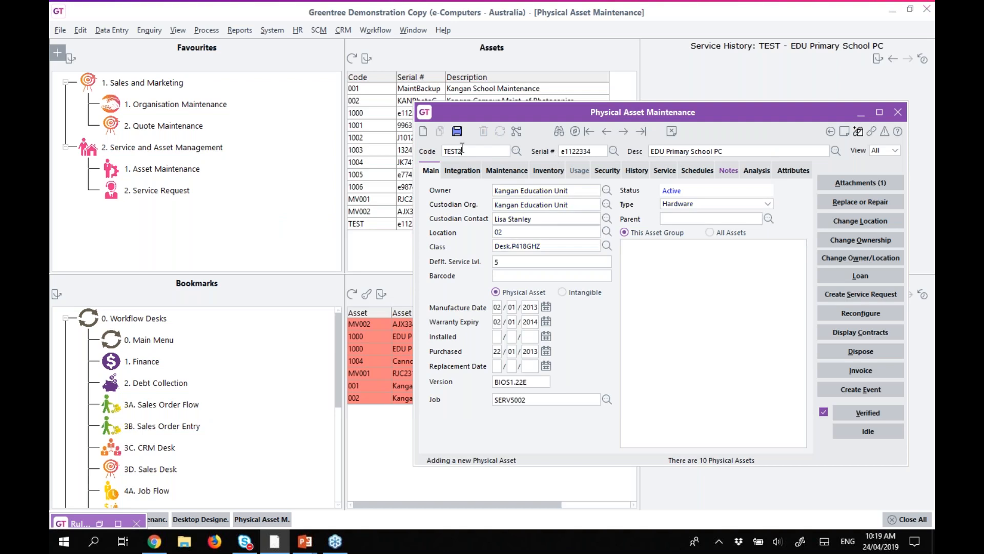
pyautogui.click(457, 131)
pyautogui.click(464, 287)
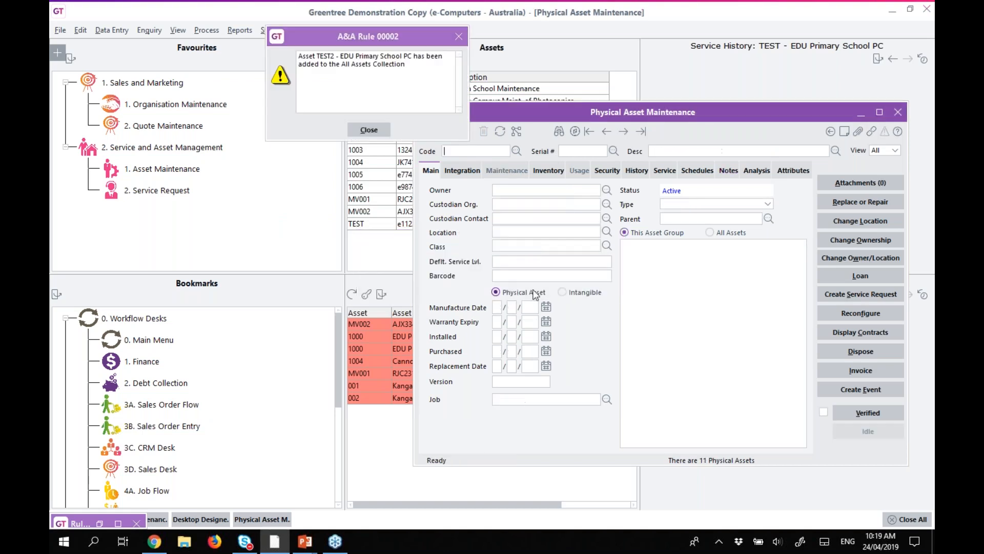
pyautogui.moveTo(299, 55); pyautogui.dragTo(445, 69)
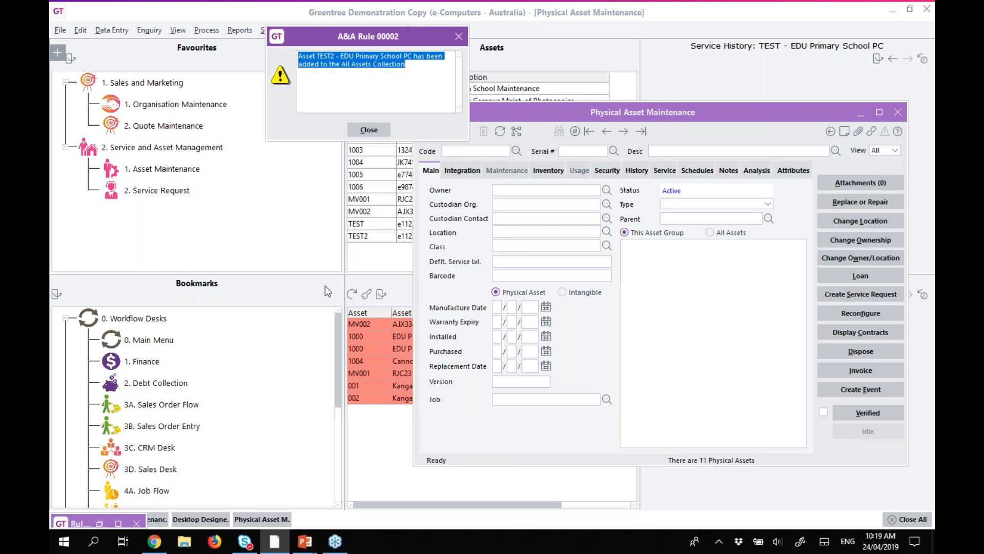
pyautogui.click(368, 129)
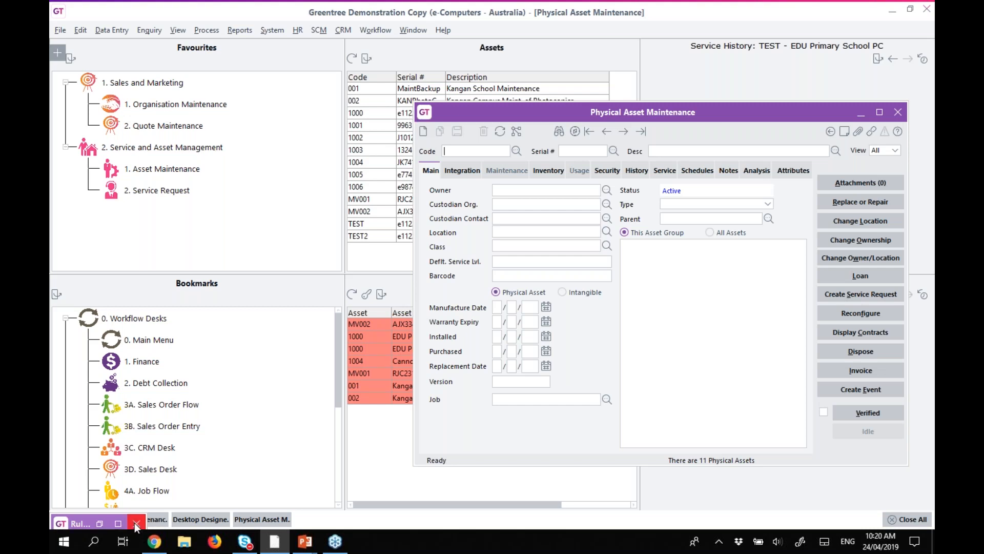
# Close the asset form and pick the Approvals layout in Desktop Designer without saving the blank record.
pyautogui.click(898, 112)
pyautogui.click(184, 524)
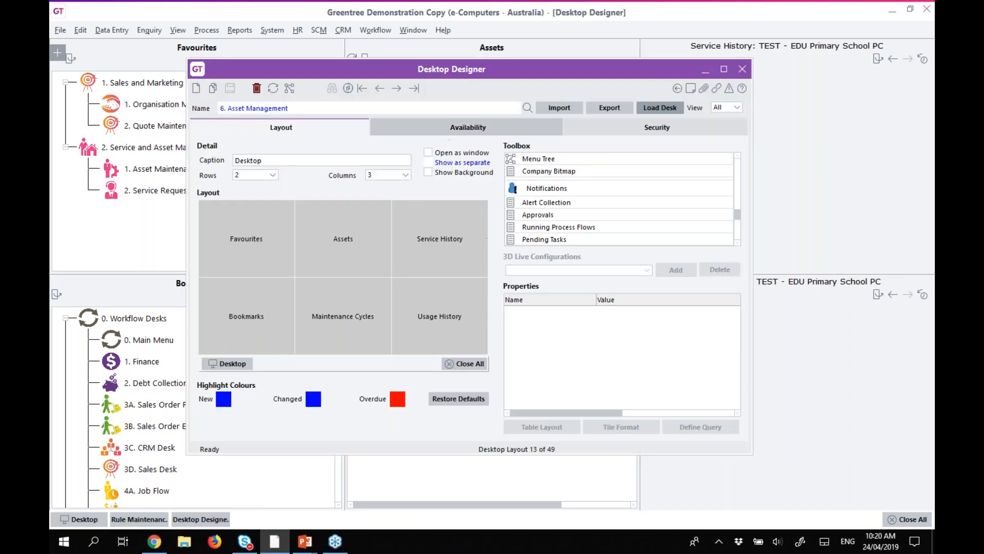
pyautogui.click(196, 88)
pyautogui.click(526, 108)
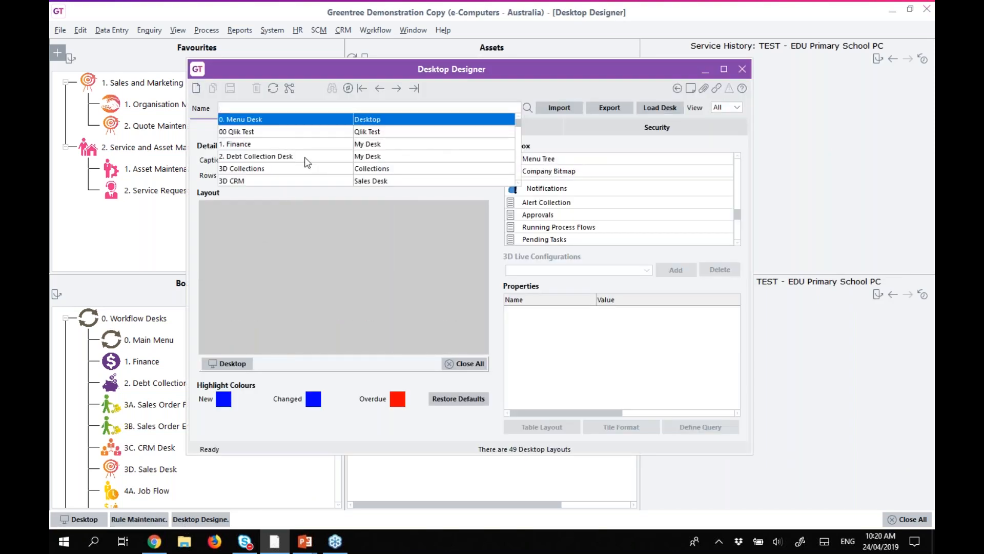
pyautogui.write('Lo')
pyautogui.press('BackSpace')
pyautogui.press('BackSpace')
pyautogui.write('A')
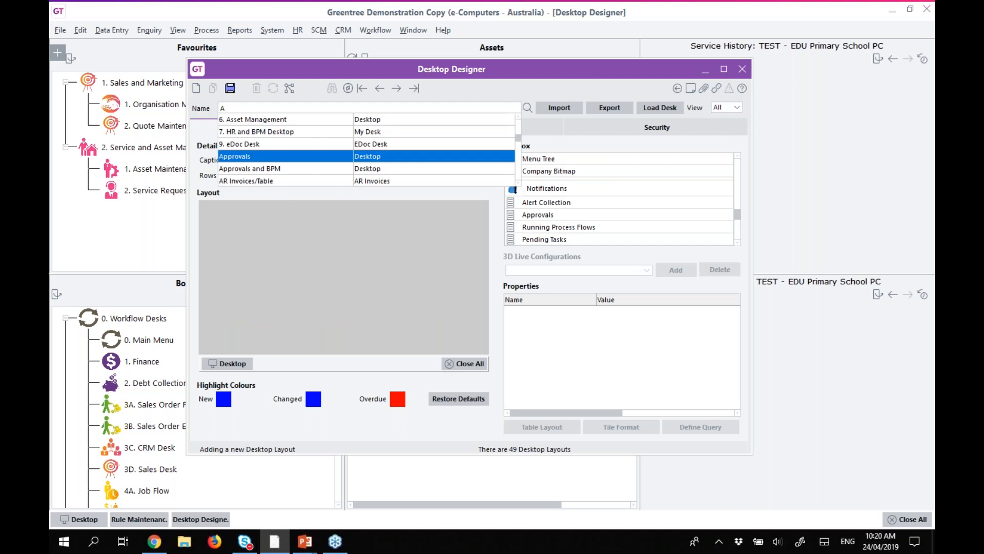
pyautogui.press('Return')
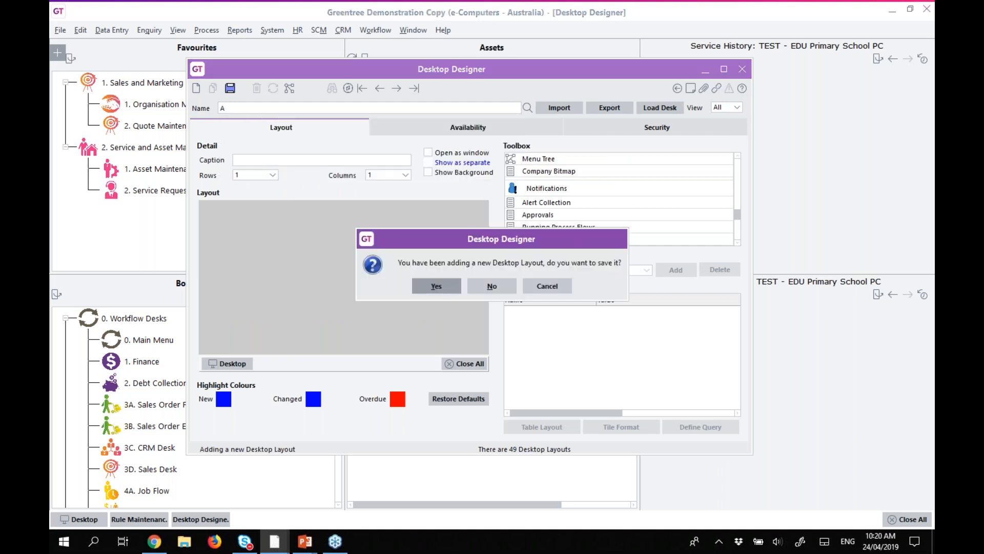
pyautogui.press('n')
# Load the Approvals desk as a window and minimise the designer.
pyautogui.click(461, 153)
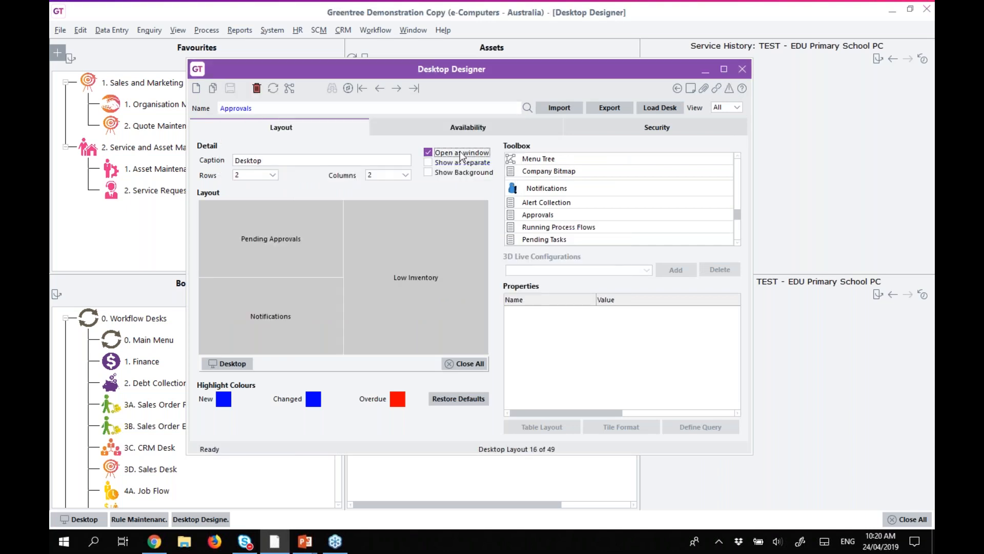
pyautogui.click(654, 113)
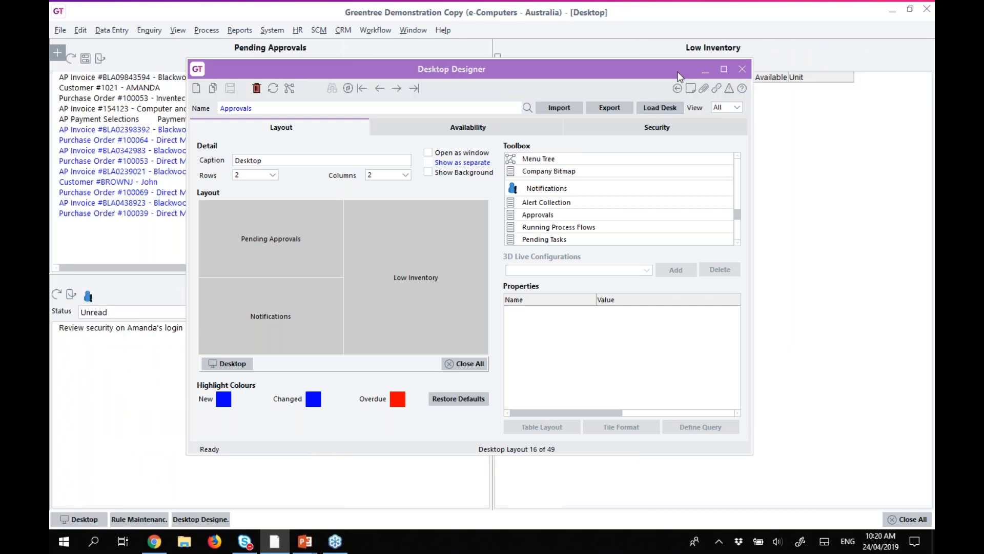
pyautogui.click(704, 69)
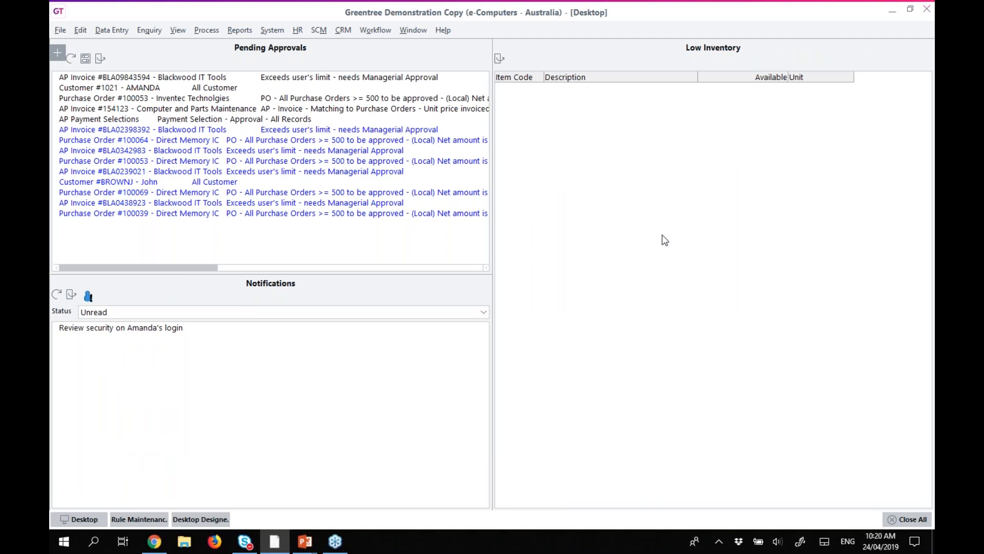
# Step to rule 00003 IN - Low Inventory and view its schedule over StockItem records.
pyautogui.click(152, 519)
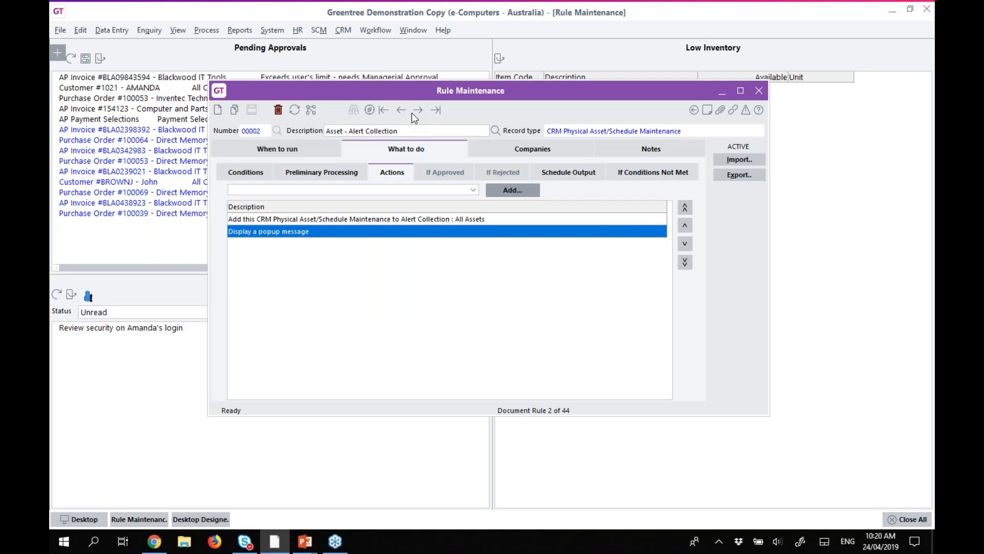
pyautogui.click(417, 110)
pyautogui.moveTo(399, 88); pyautogui.dragTo(276, 108)
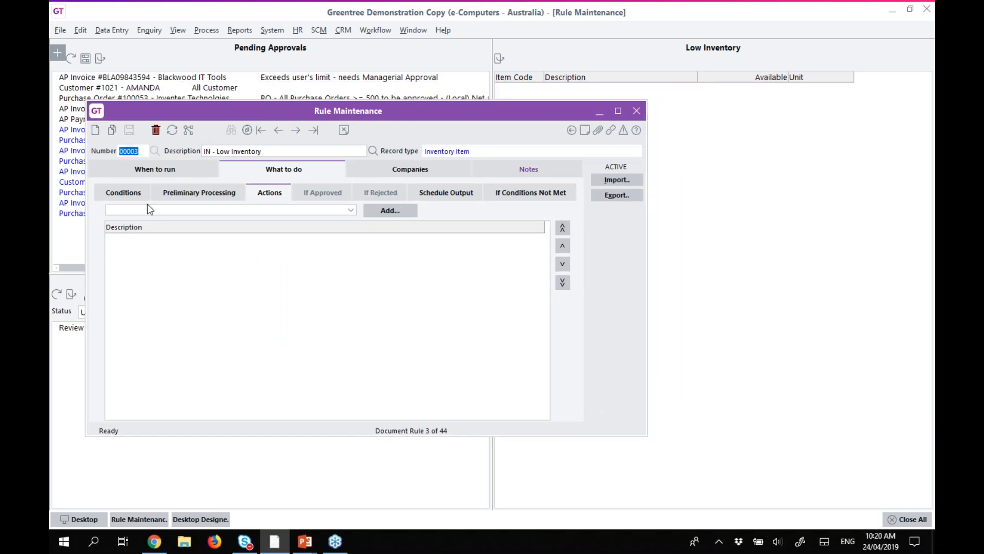
pyautogui.click(114, 193)
pyautogui.click(149, 172)
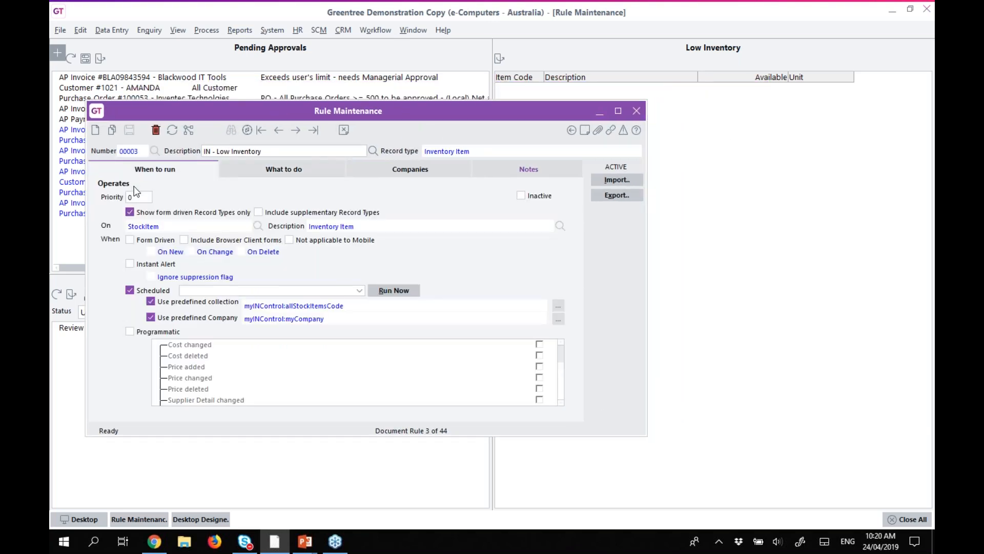
pyautogui.doubleClick(188, 226)
pyautogui.click(257, 170)
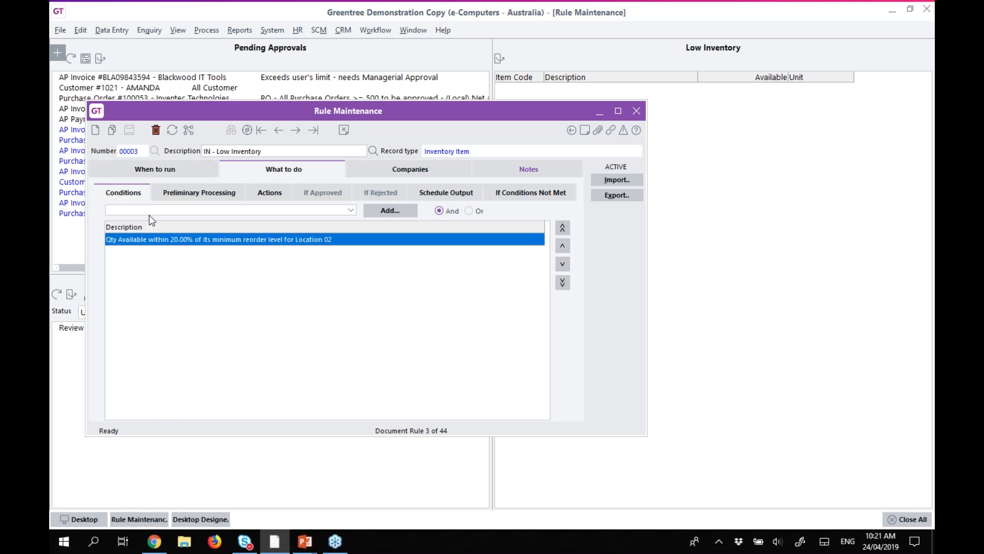
pyautogui.click(132, 211)
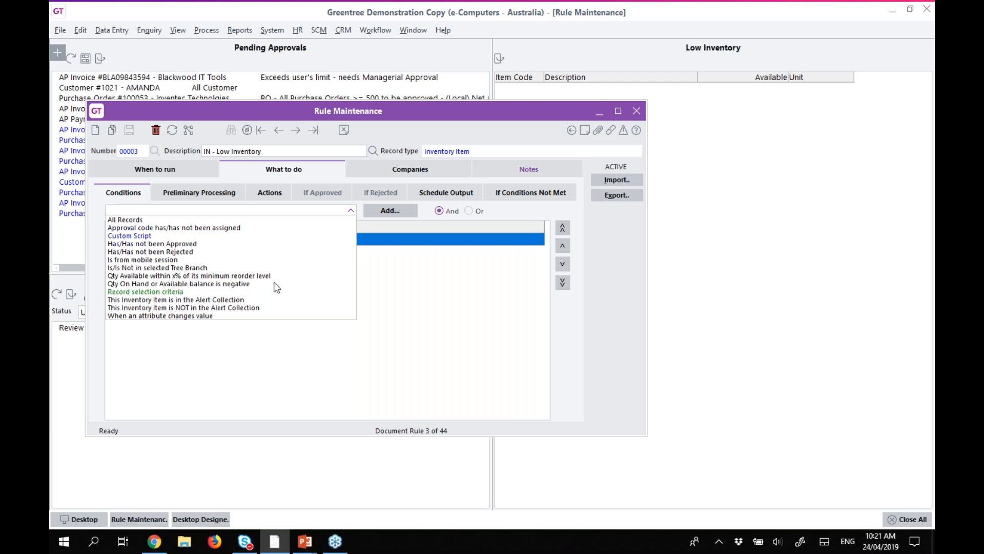
pyautogui.click(423, 292)
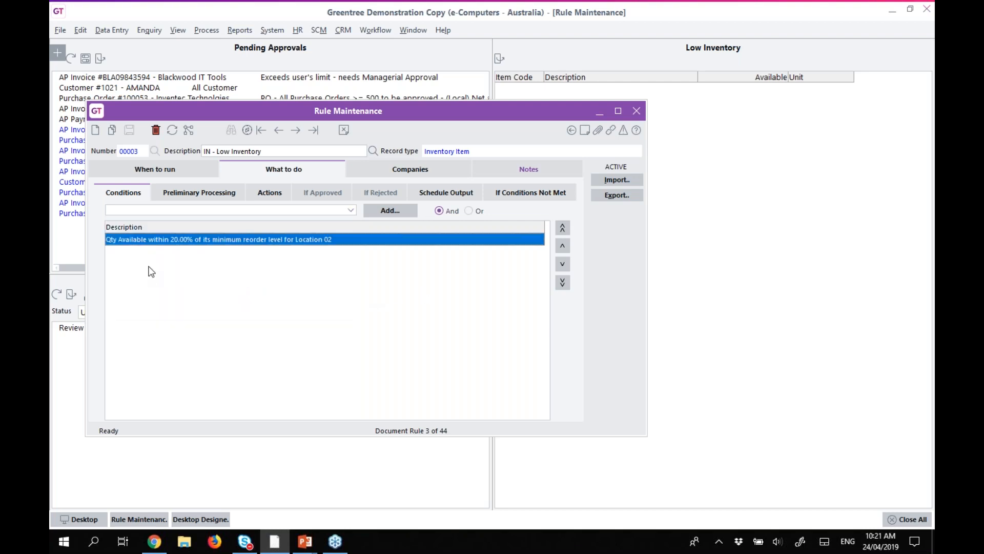
pyautogui.doubleClick(150, 241)
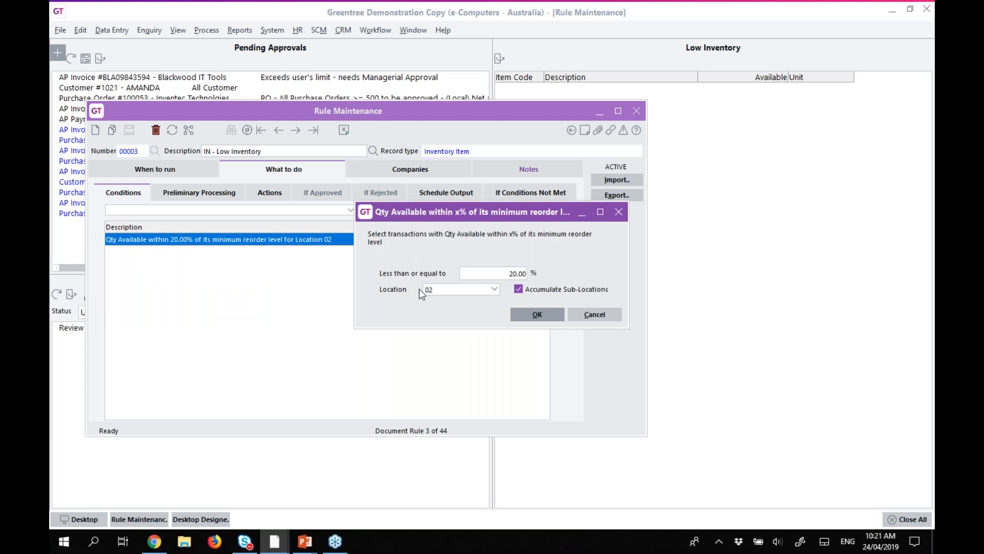
pyautogui.click(495, 290)
pyautogui.click(495, 290)
pyautogui.click(501, 274)
pyautogui.click(603, 318)
pyautogui.click(205, 195)
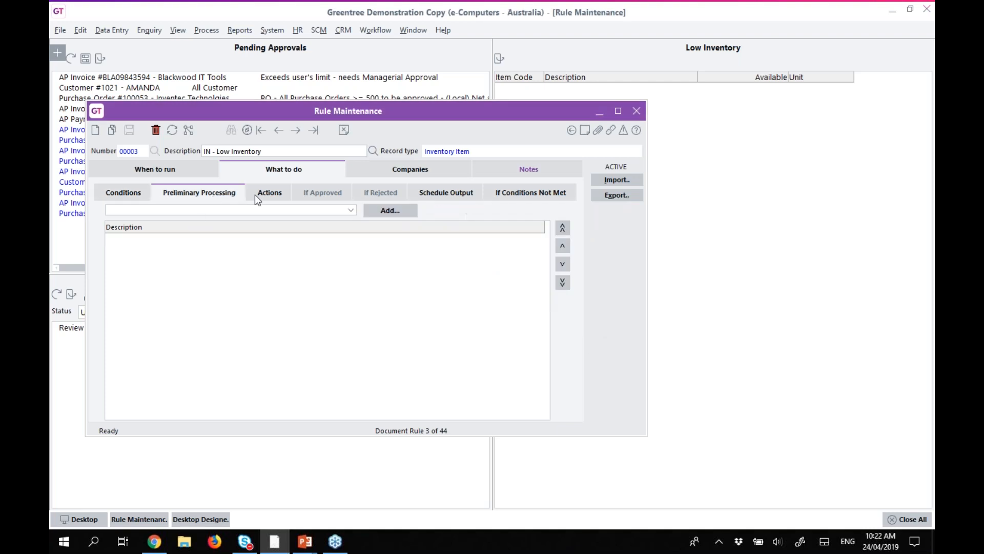
pyautogui.click(267, 195)
pyautogui.click(471, 198)
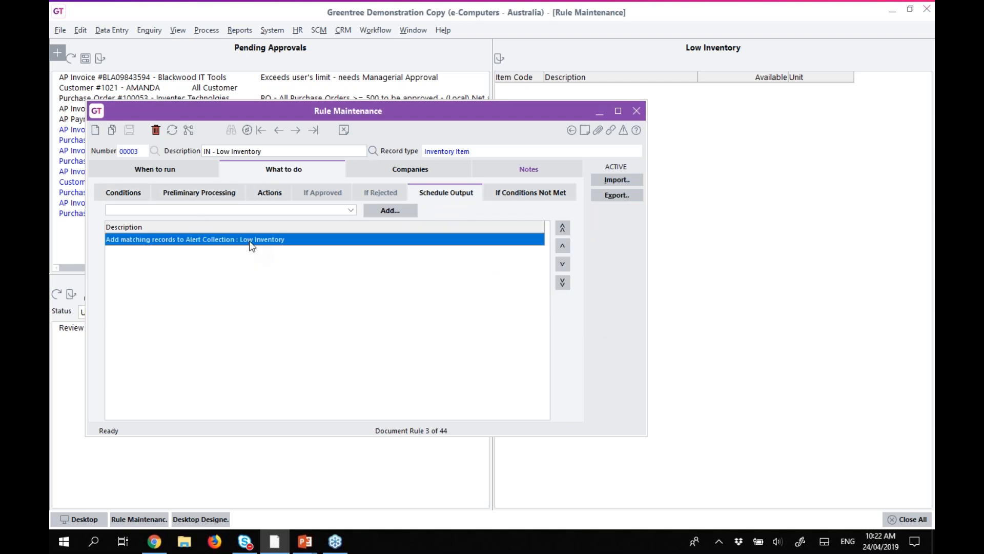
pyautogui.click(531, 193)
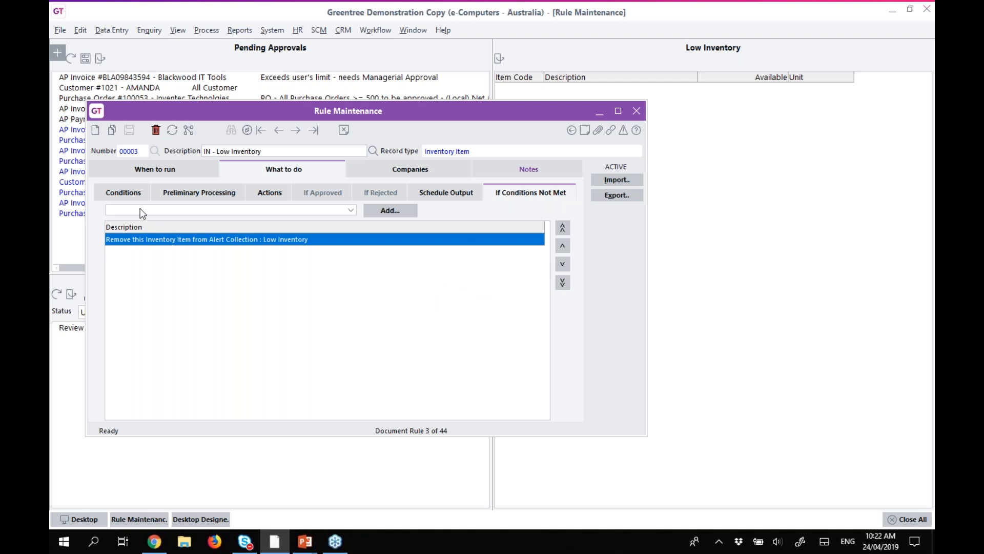
pyautogui.click(165, 174)
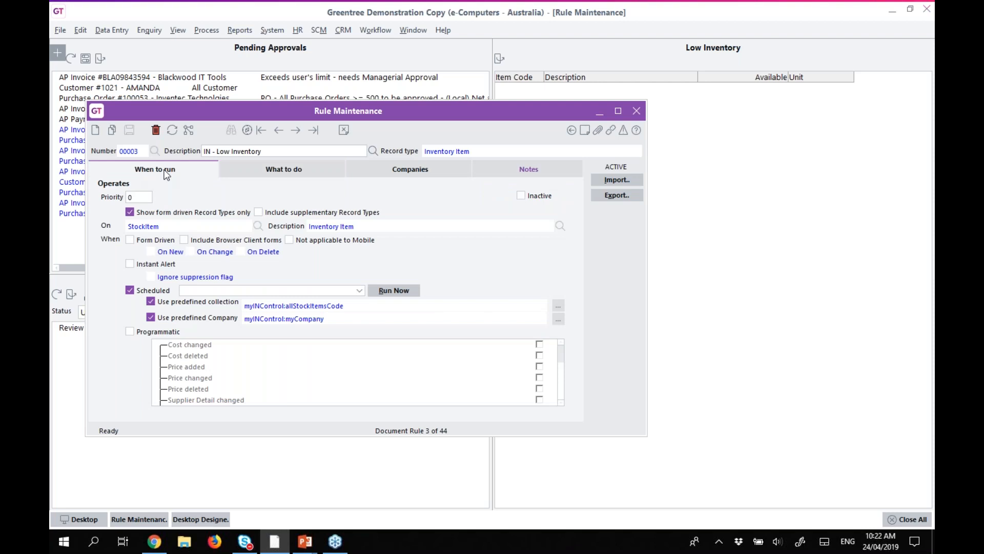
pyautogui.moveTo(236, 111); pyautogui.dragTo(208, 147)
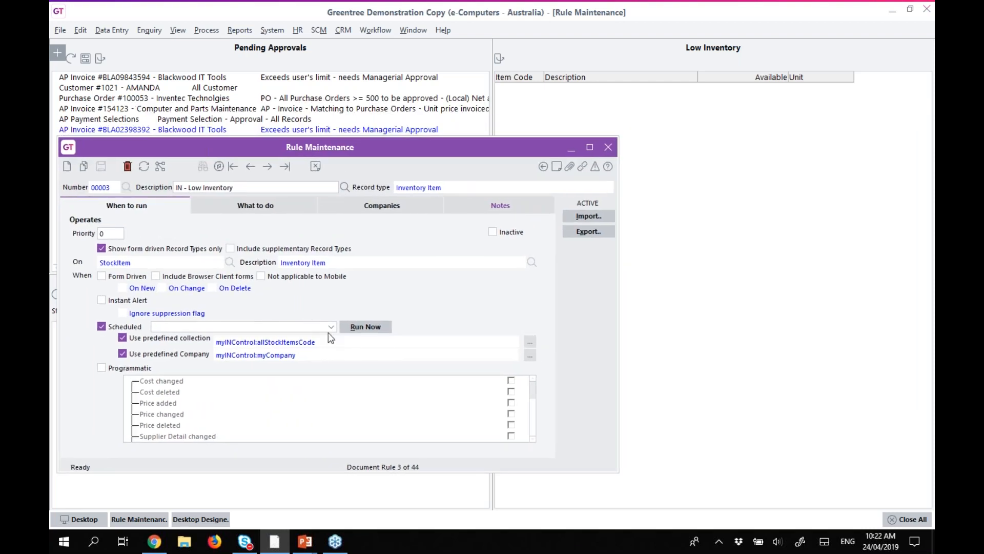
# Open Task Scheduling for processing document rules, trying Schedule and Interval before returning to Run once.
pyautogui.click(374, 29)
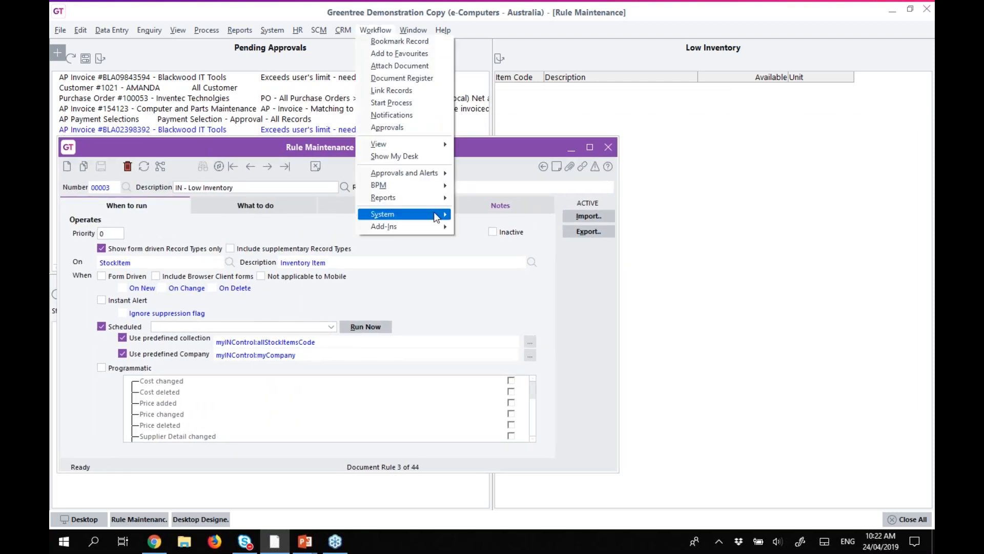
pyautogui.moveTo(425, 177)
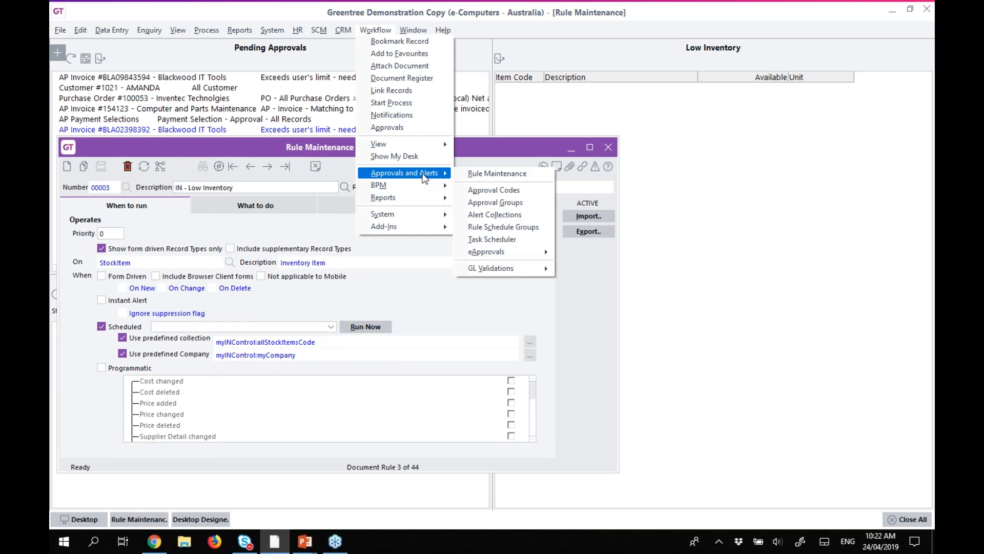
pyautogui.click(501, 241)
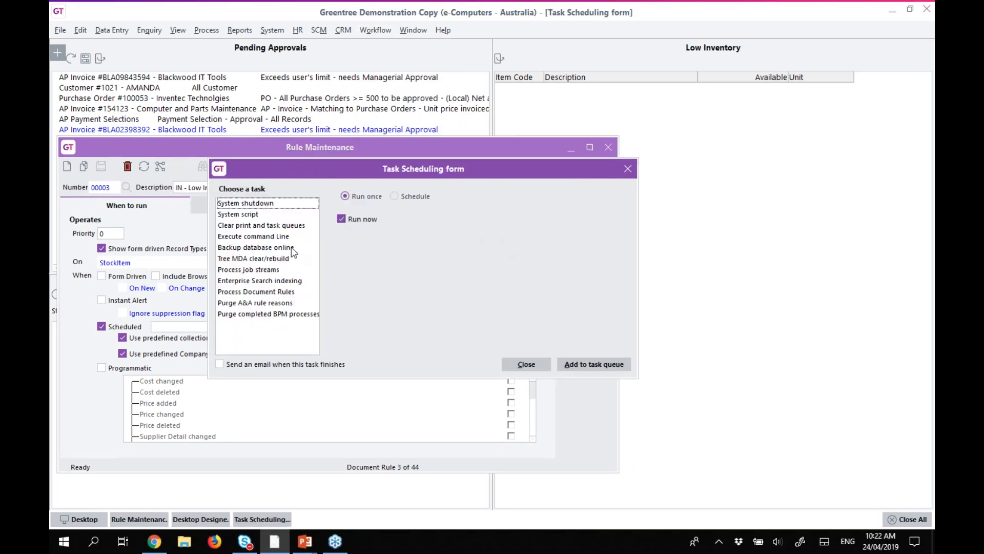
pyautogui.click(247, 292)
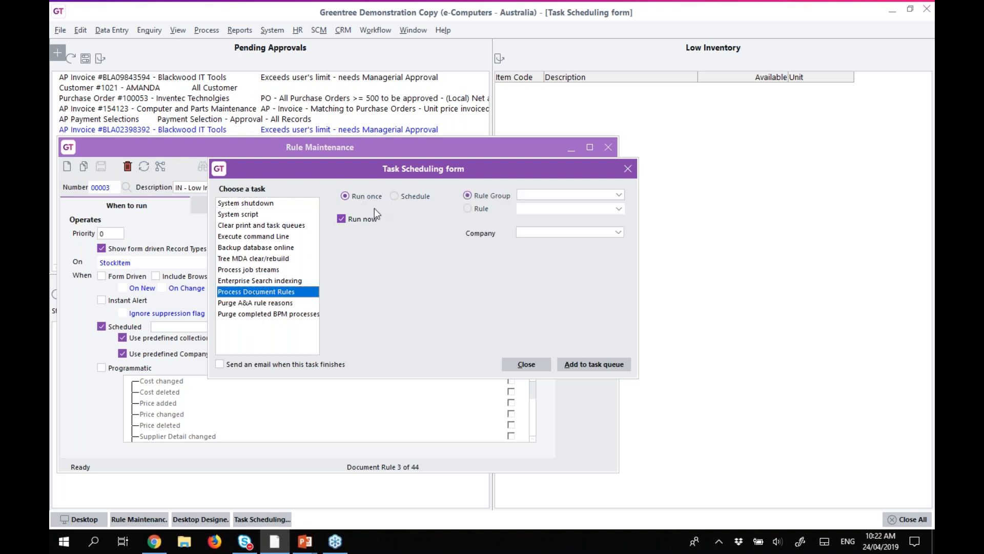
pyautogui.click(396, 196)
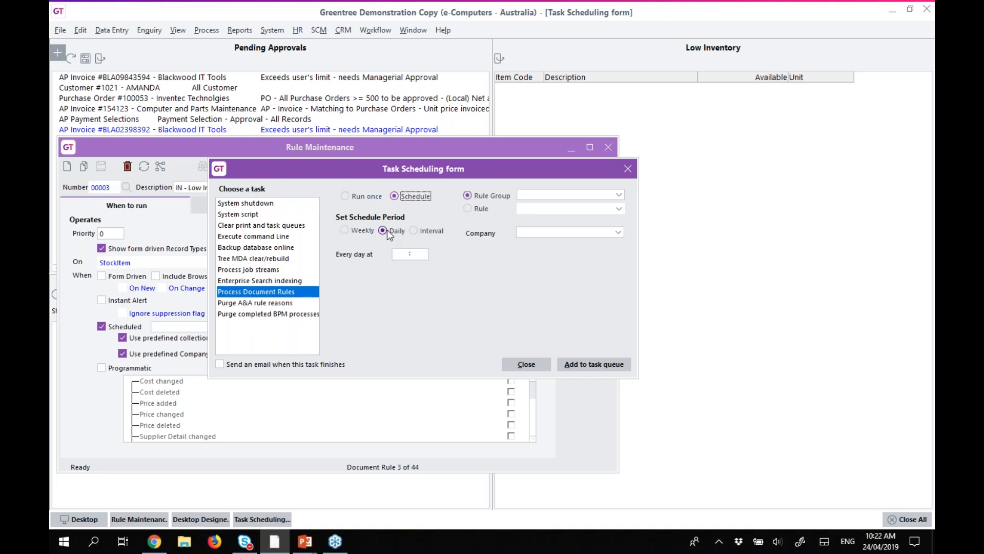
pyautogui.click(413, 230)
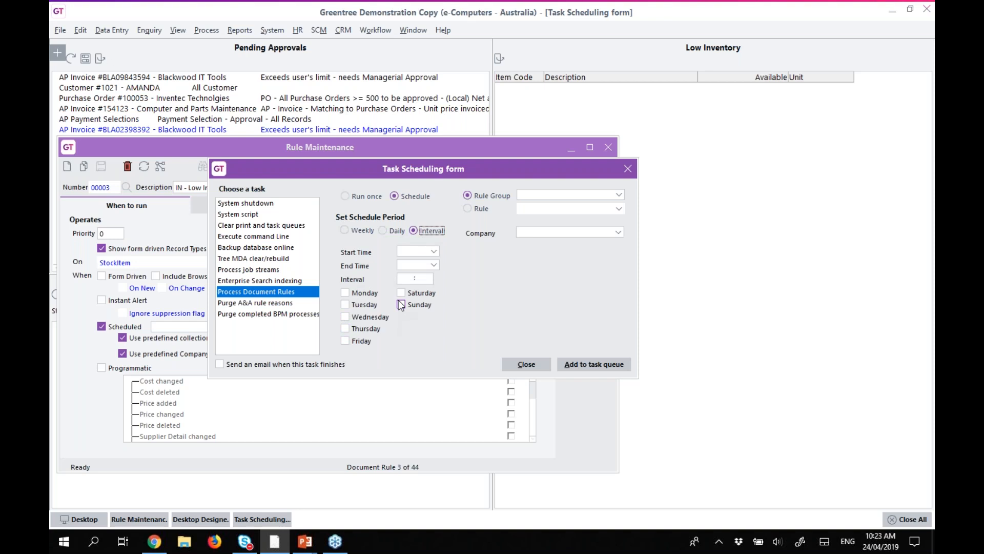
pyautogui.click(363, 197)
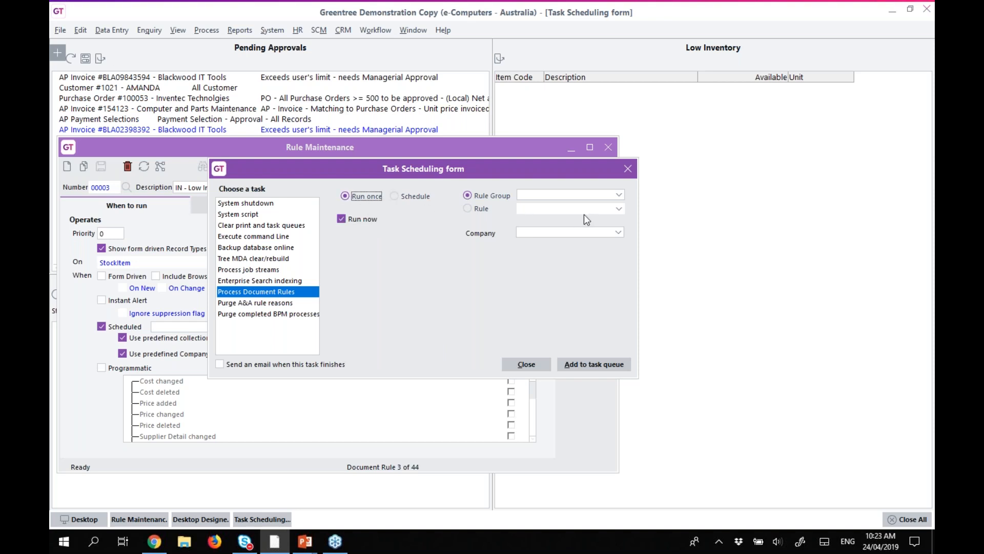
# Select the single rule 'IN - Low Inventory (00003)' and close the scheduling form.
pyautogui.click(619, 195)
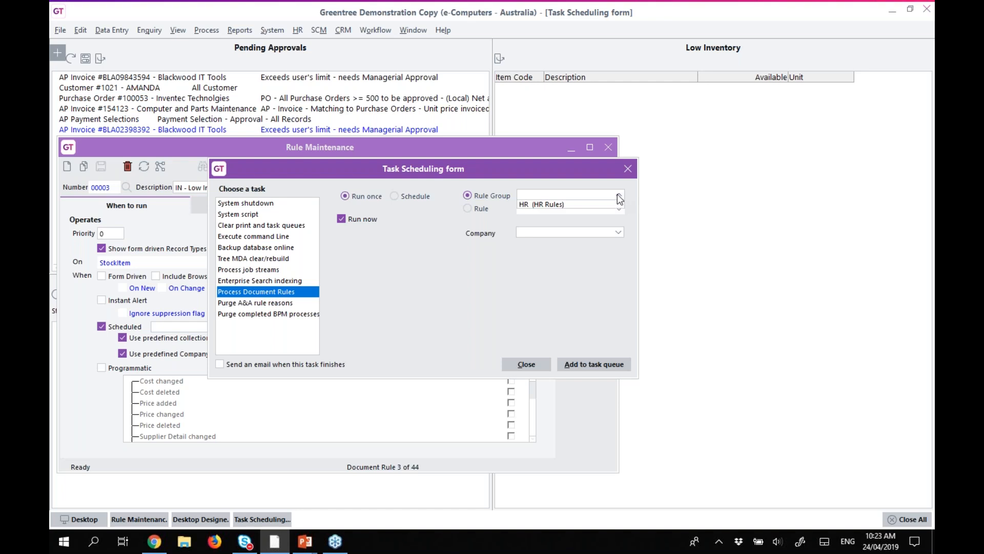
pyautogui.click(468, 207)
pyautogui.click(571, 208)
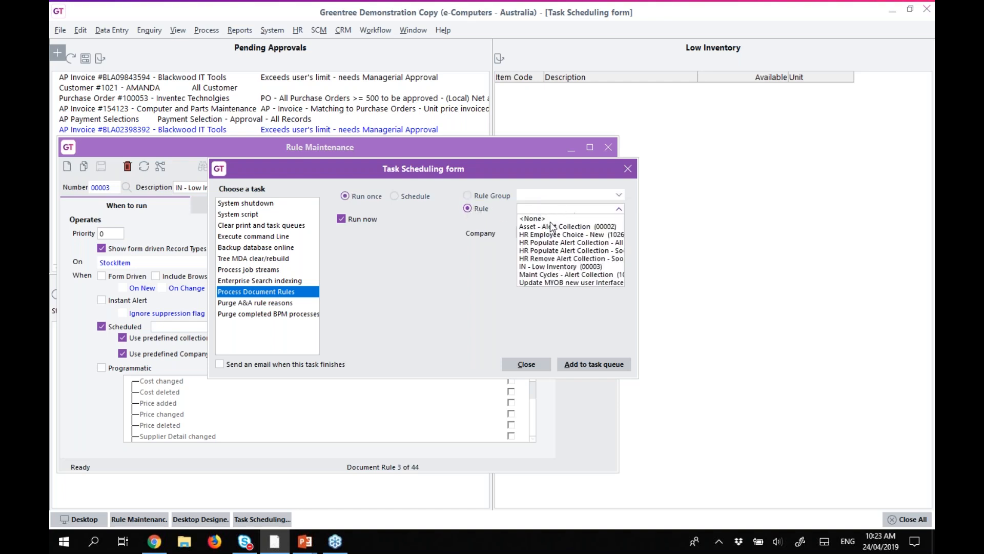
pyautogui.click(545, 267)
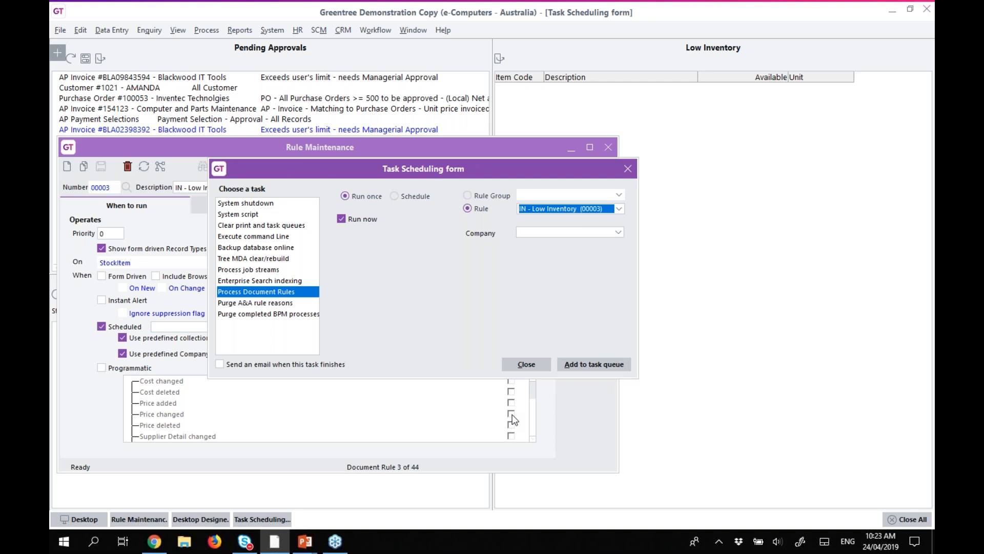
pyautogui.click(527, 364)
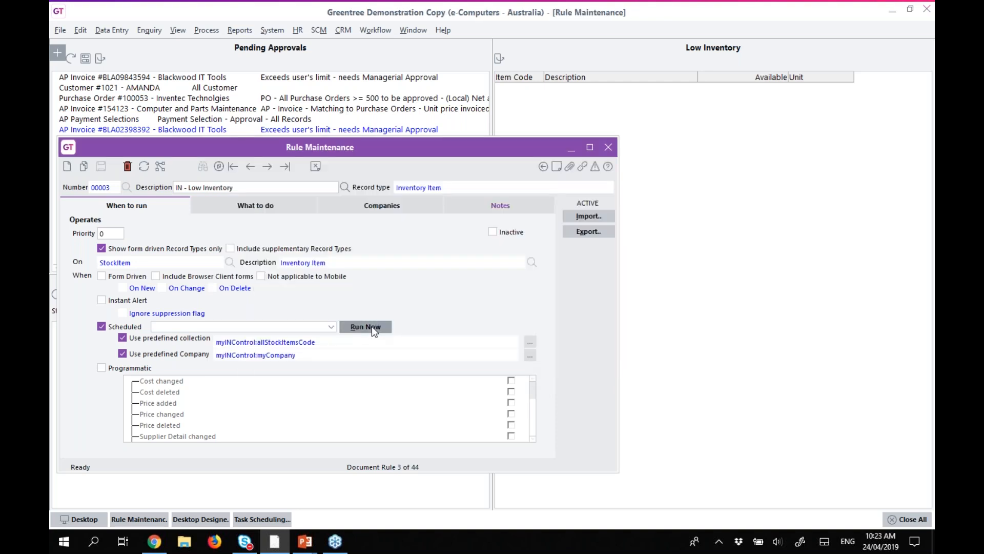
# Run the IN - Low Inventory rule now and minimise its window to view the Low Inventory panel.
pyautogui.click(371, 327)
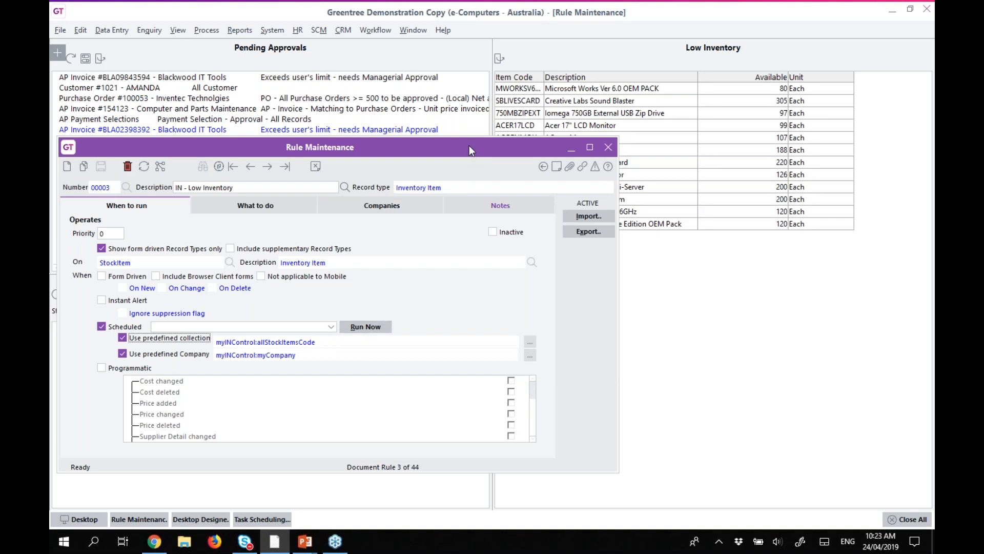
pyautogui.click(571, 148)
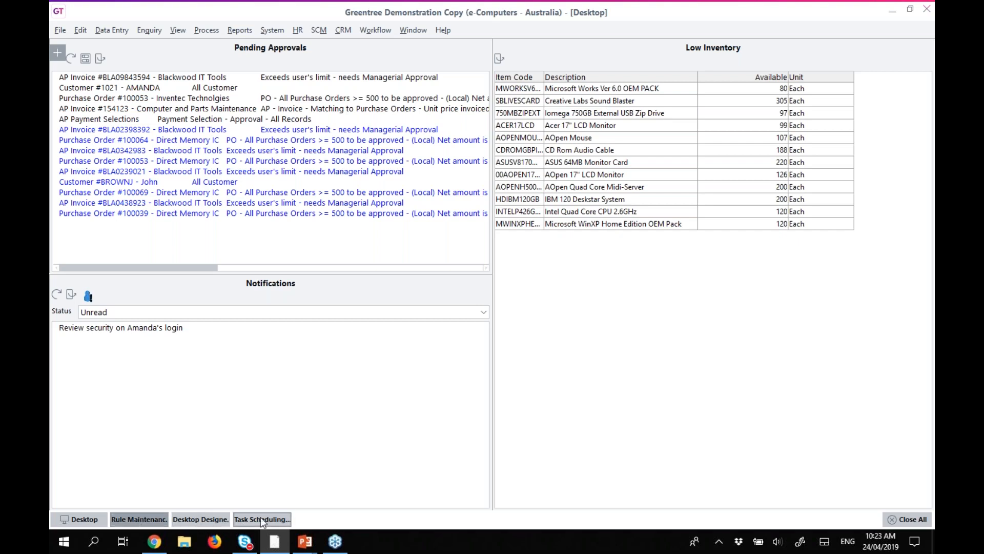
# Close Desktop Designer and switch to My Desk with Favourites, Bookmarks and Pending Approvals.
pyautogui.click(193, 517)
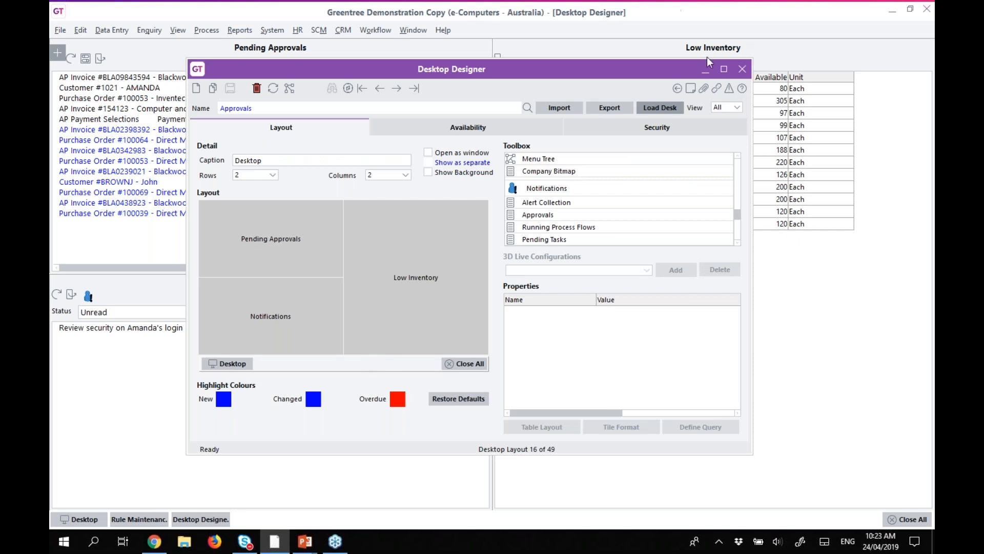
pyautogui.click(131, 517)
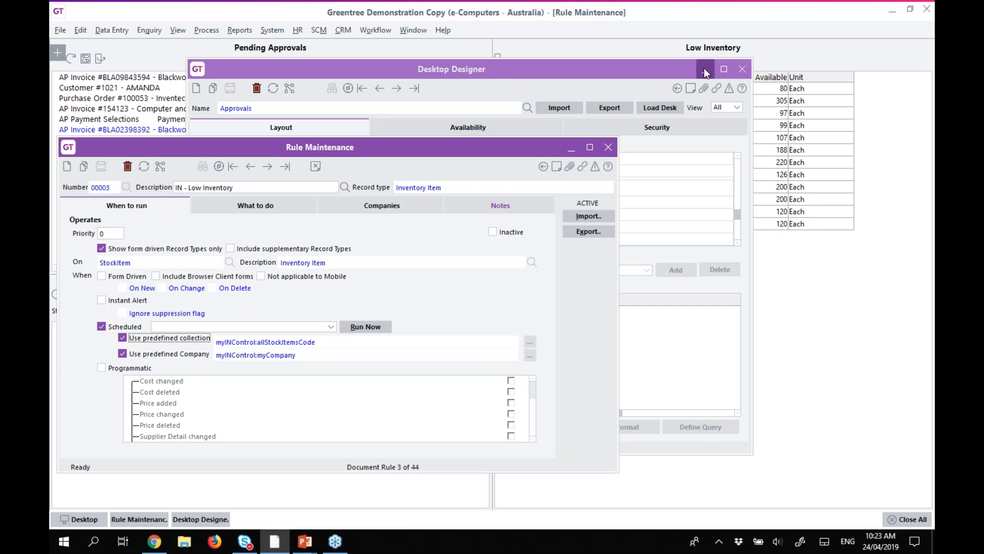
pyautogui.click(743, 69)
pyautogui.click(378, 31)
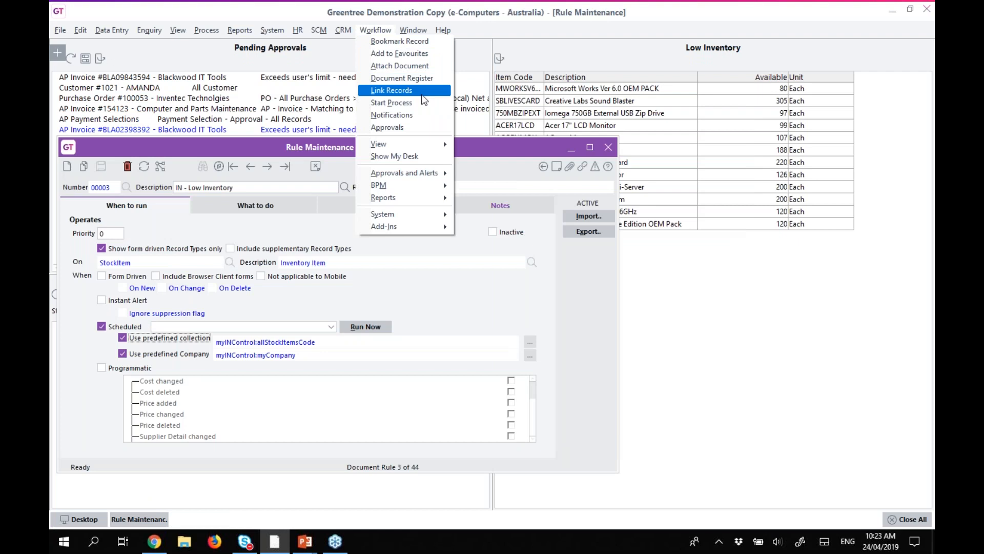
pyautogui.click(410, 154)
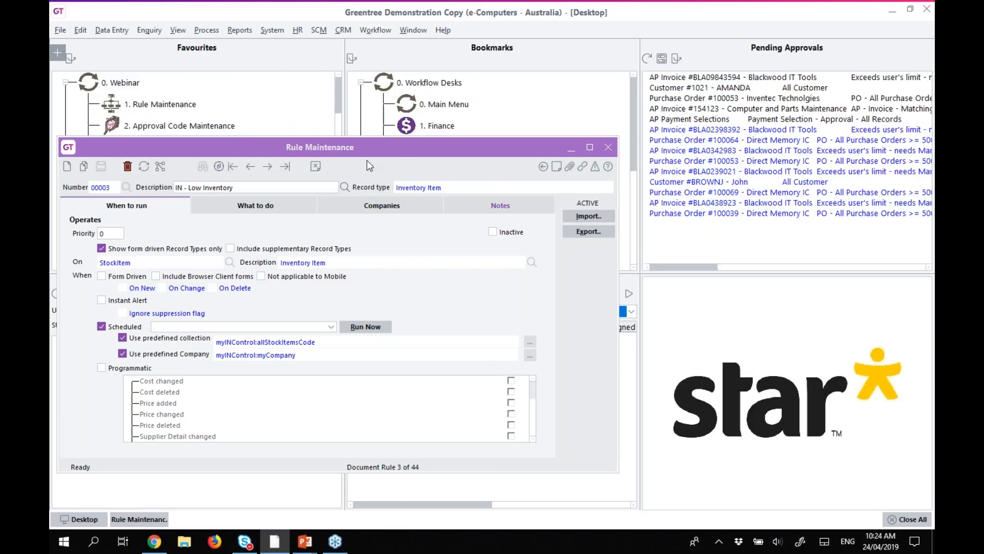
# Advance to purchase order approval rule 00004 (orders ≥ 500), then open Approval Code Maintenance from Favourites.
pyautogui.moveTo(202, 147); pyautogui.dragTo(290, 123)
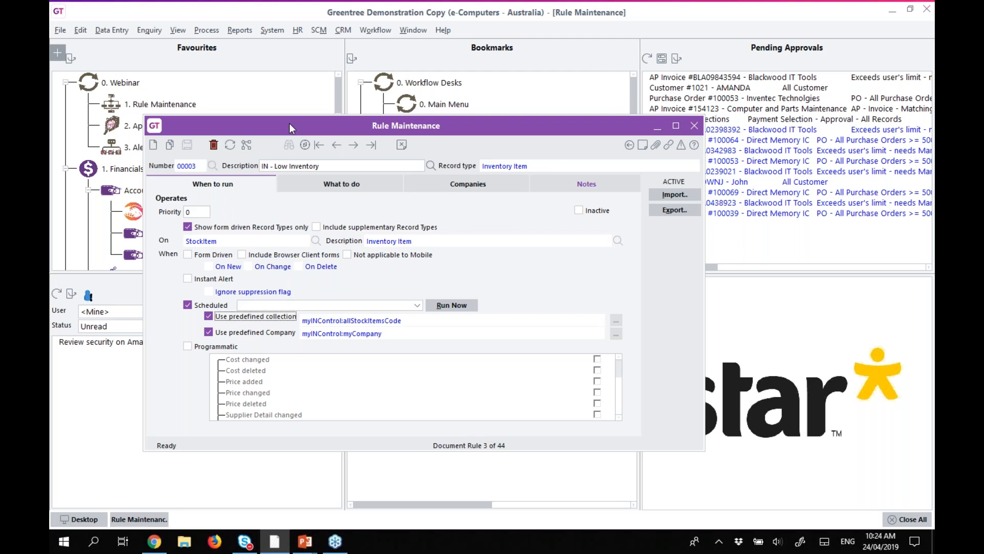
pyautogui.click(215, 165)
pyautogui.click(354, 145)
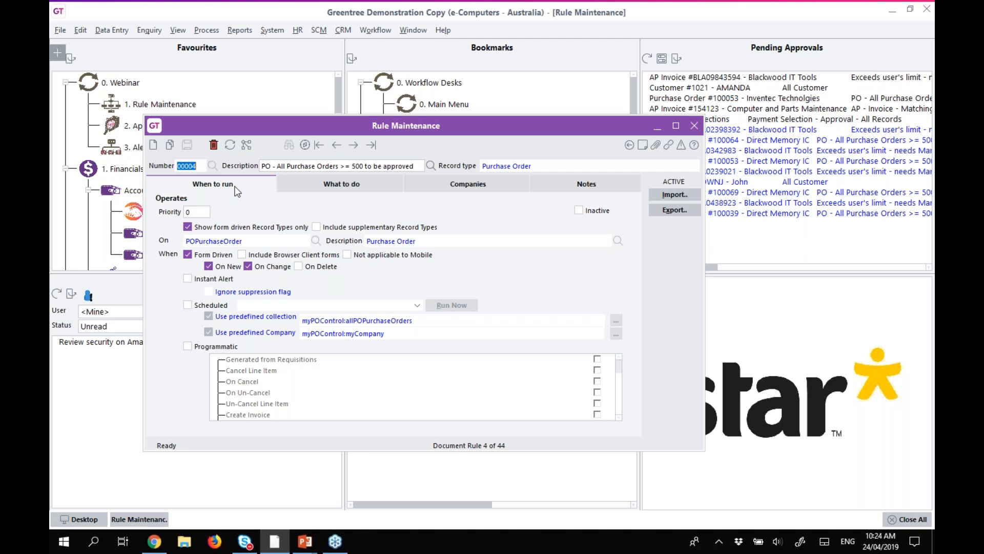
pyautogui.moveTo(275, 124); pyautogui.dragTo(356, 112)
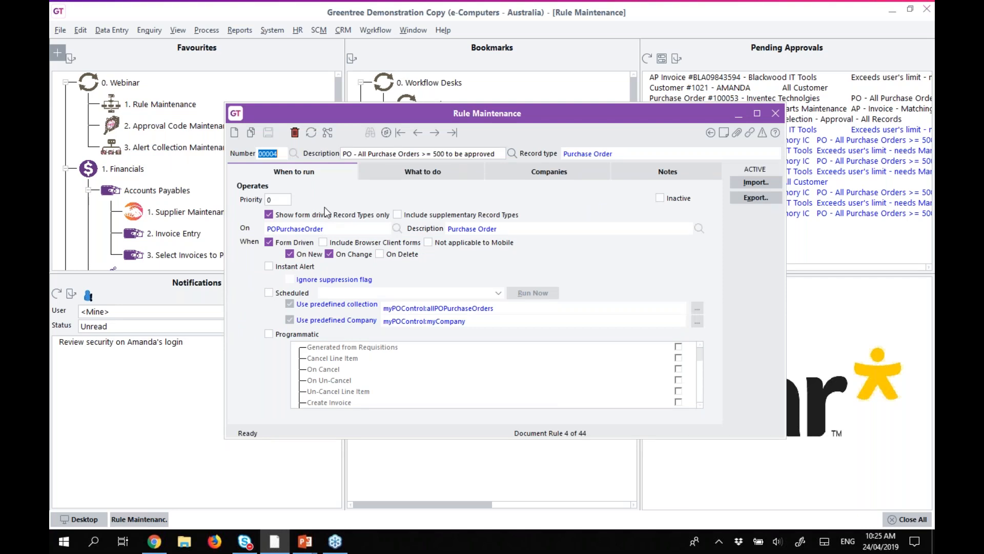
pyautogui.click(148, 127)
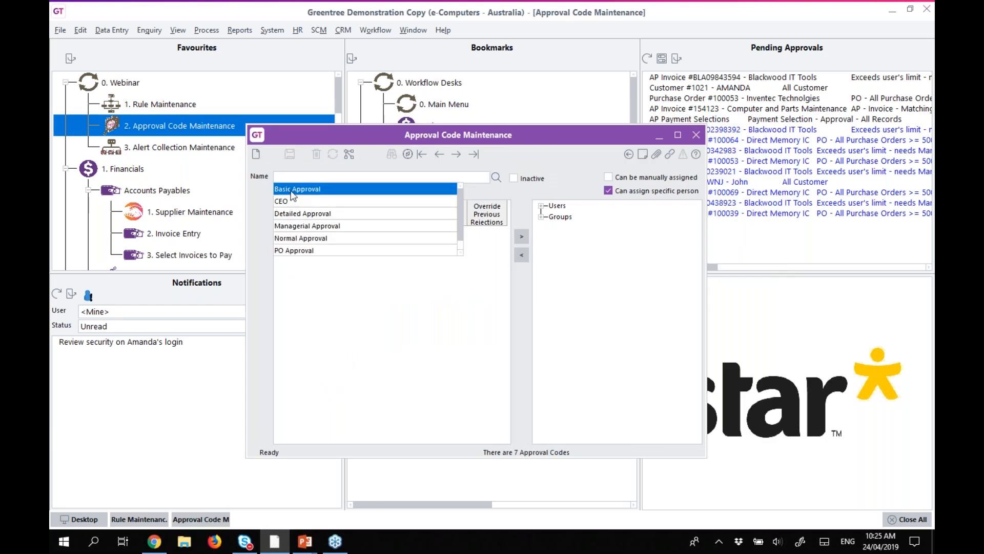
# Load the Basic Approval code, select its second approver row, and expand the available approver groups.
pyautogui.click(291, 193)
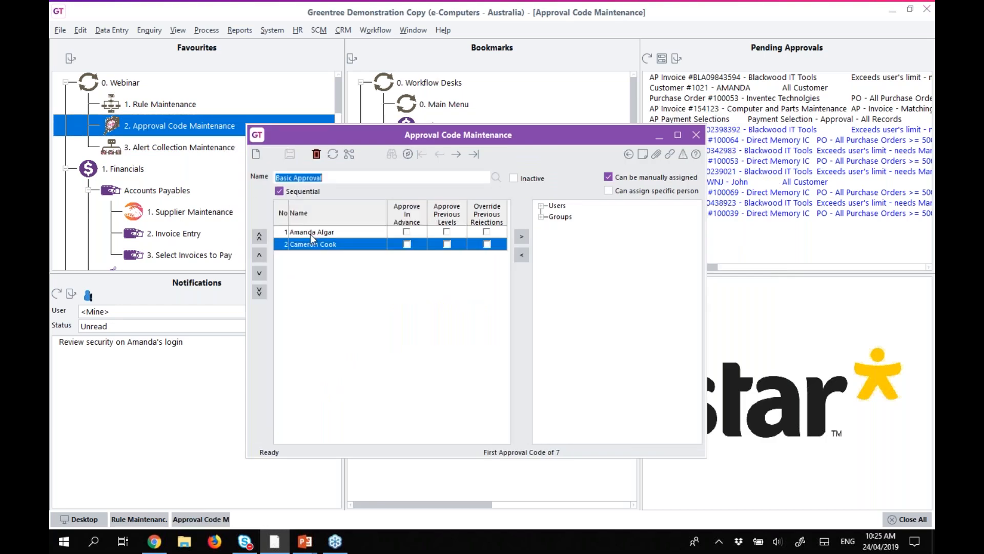
pyautogui.click(309, 233)
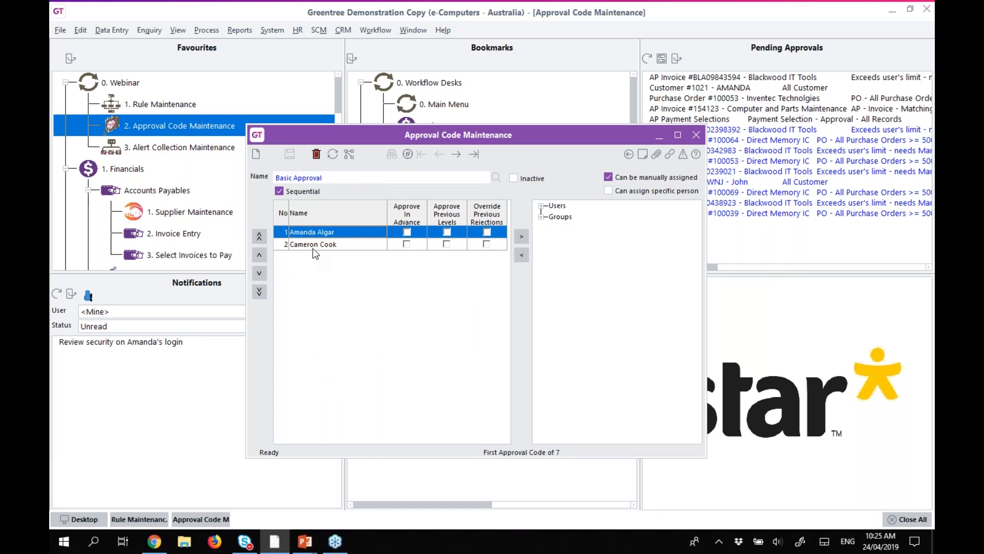
pyautogui.click(312, 247)
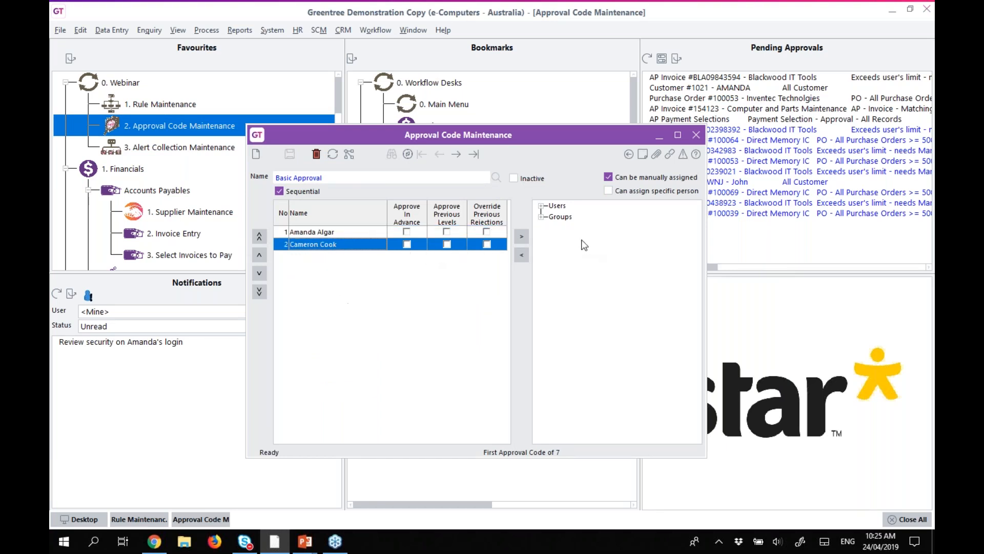
pyautogui.click(542, 217)
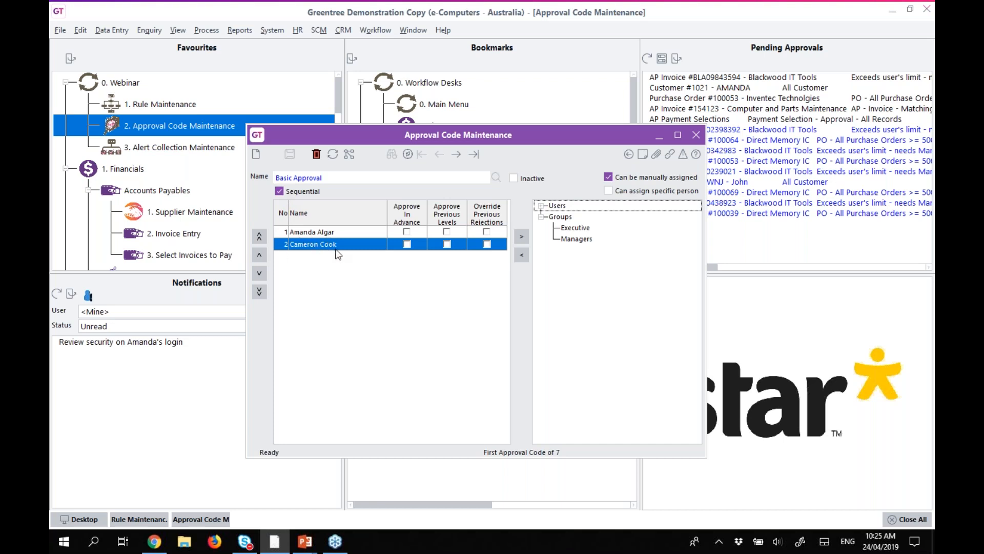
# Discard a trial Sequential toggle by reloading, then give the second approver Approve In Advance and Approve Previous Levels.
pyautogui.click(279, 190)
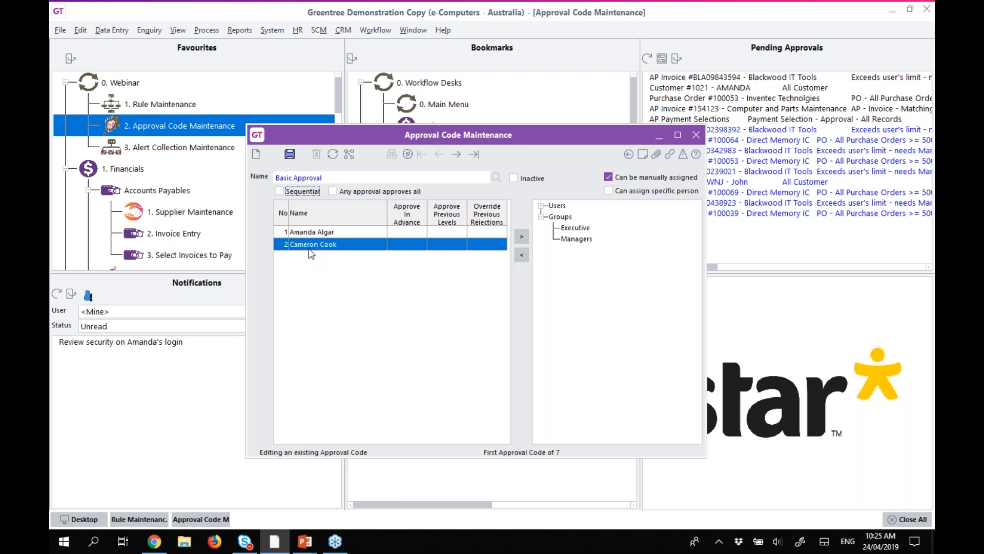
pyautogui.click(333, 154)
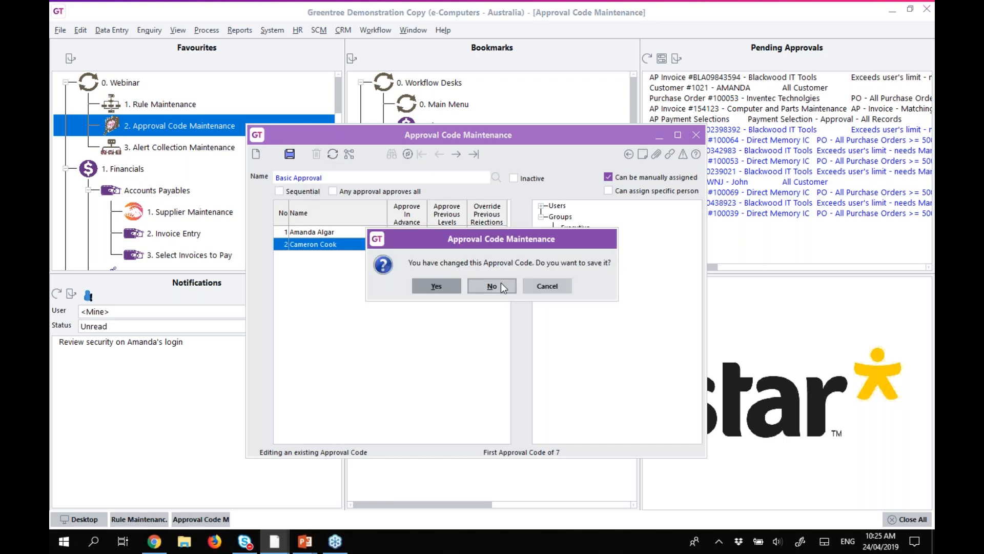
pyautogui.click(501, 285)
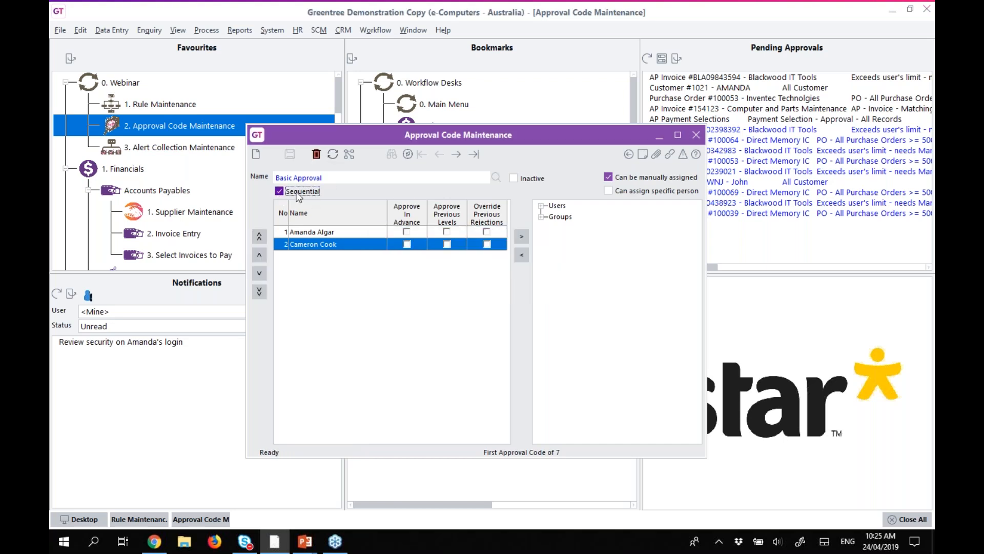
pyautogui.click(408, 245)
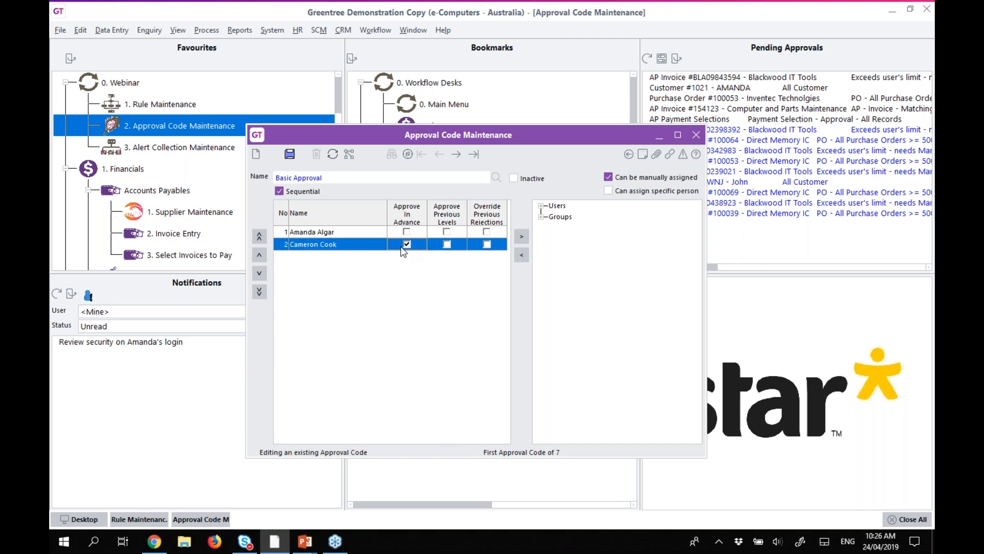
pyautogui.click(447, 245)
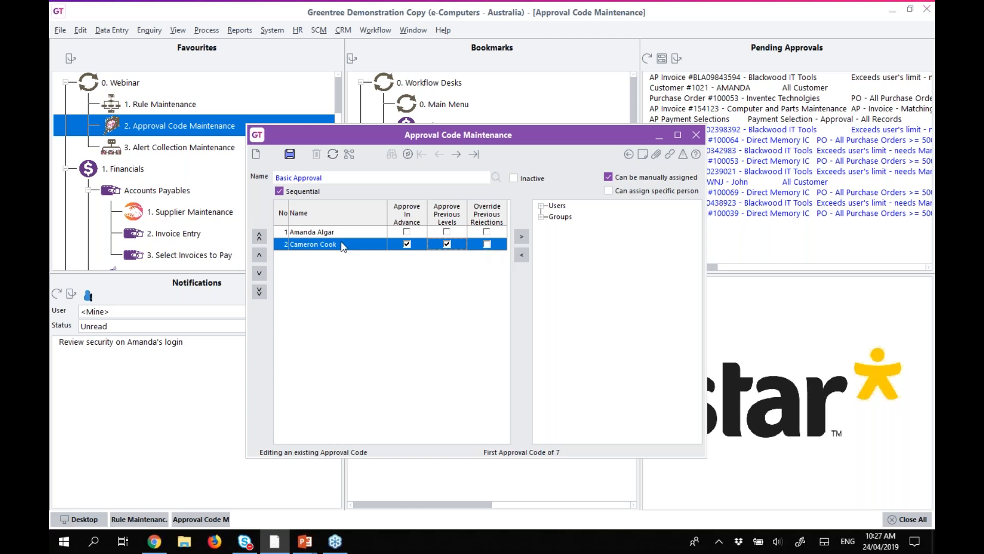
# Reload Basic Approval without saving the approver checkbox changes, and close Approval Code Maintenance.
pyautogui.click(333, 155)
pyautogui.click(492, 285)
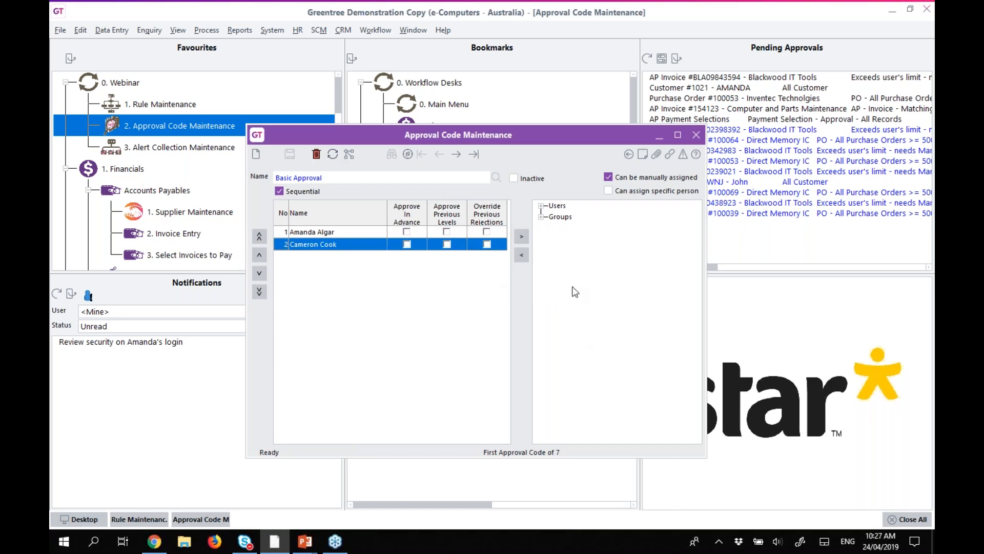
pyautogui.click(694, 136)
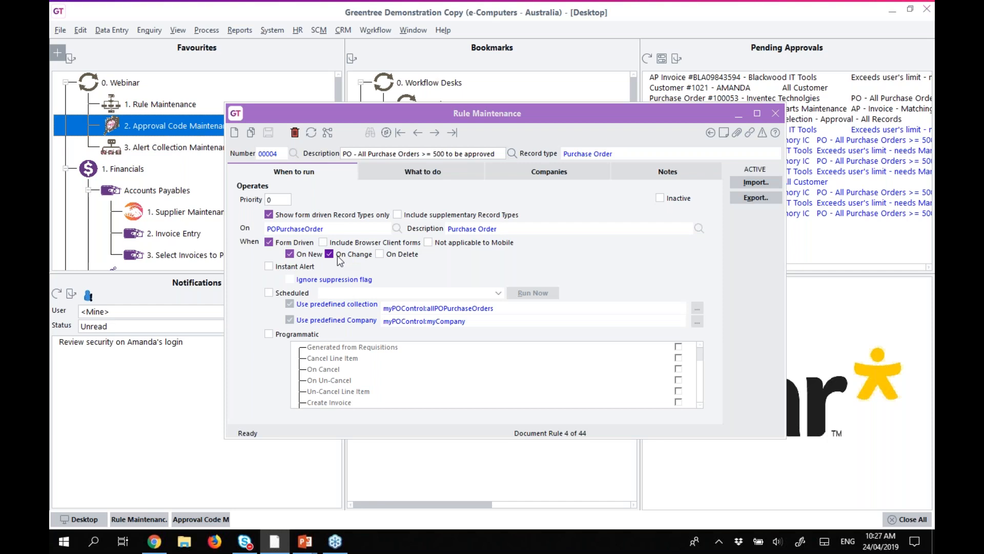
# Open rule 00004's What to do conditions and browse the available condition types.
pyautogui.click(405, 173)
pyautogui.click(261, 201)
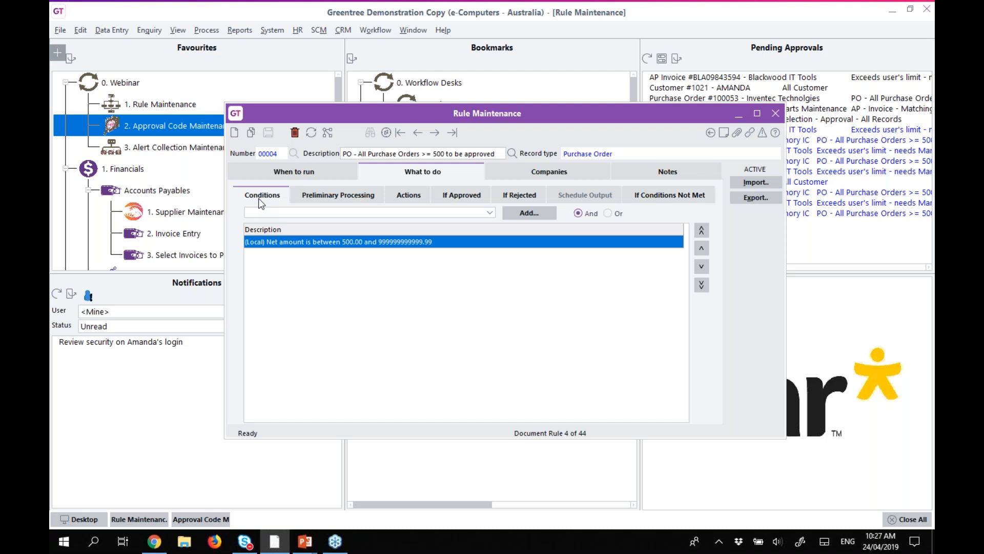
pyautogui.click(274, 213)
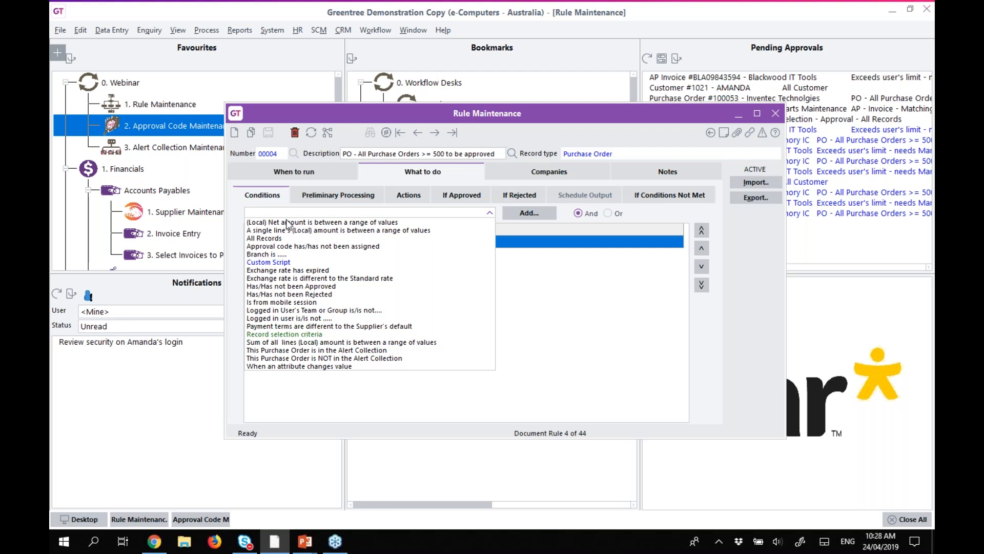
pyautogui.click(588, 346)
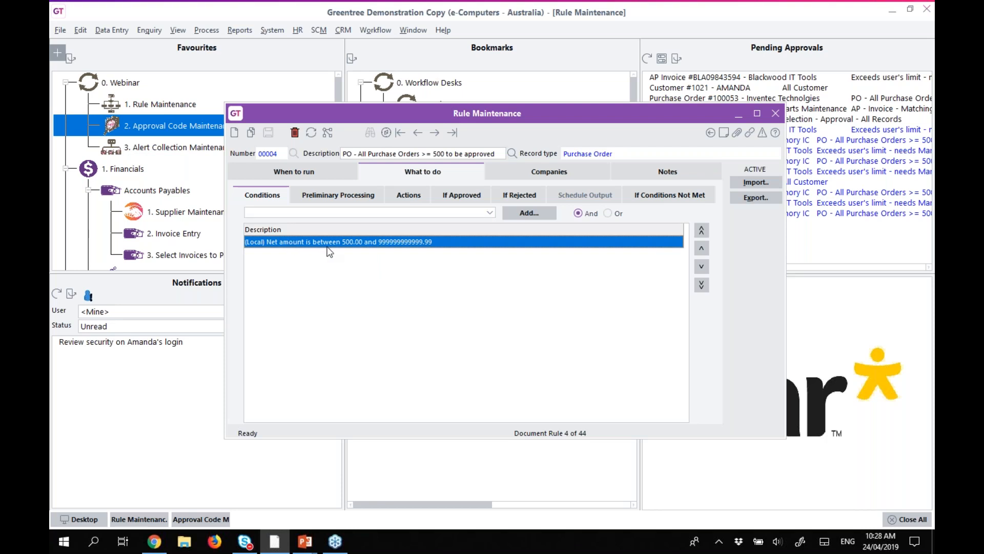
pyautogui.click(396, 211)
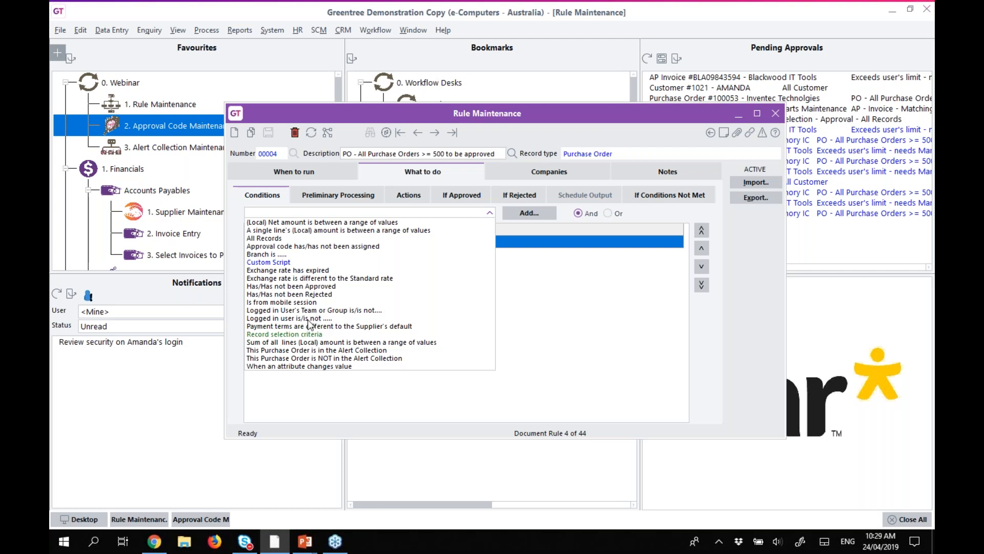
# Trial a 'Logged in user Is NOT this User' condition, cancel it, and show Preliminary Processing.
pyautogui.click(281, 318)
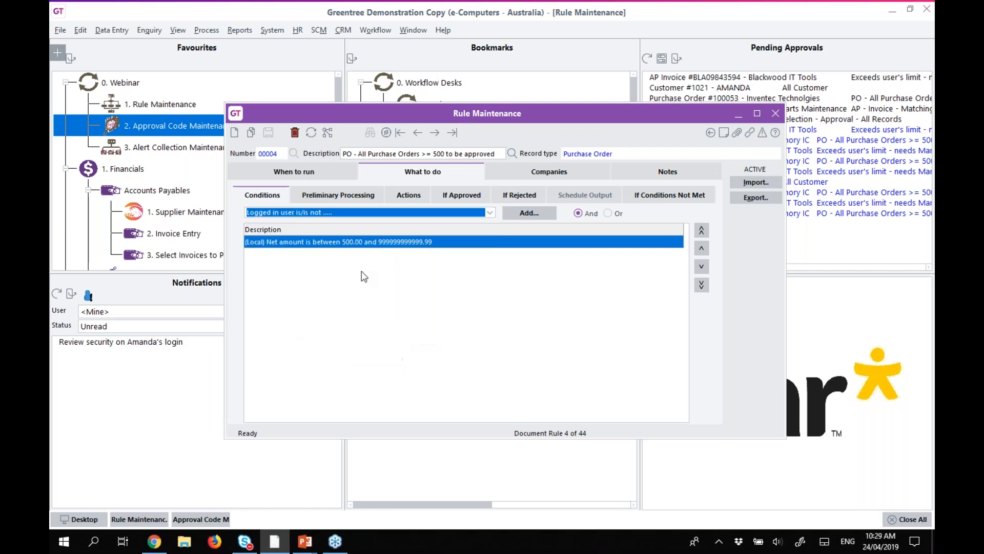
pyautogui.click(517, 211)
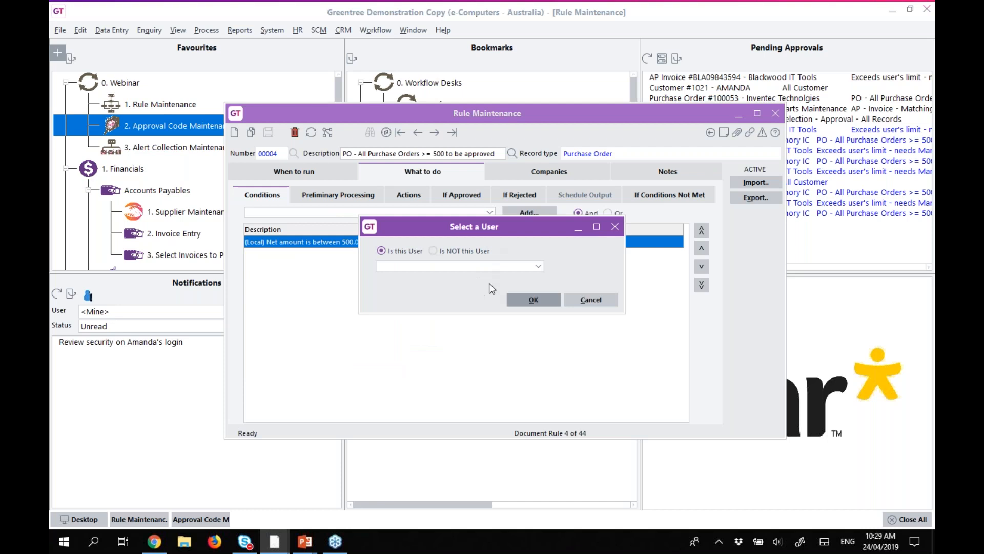
pyautogui.click(448, 251)
pyautogui.click(454, 266)
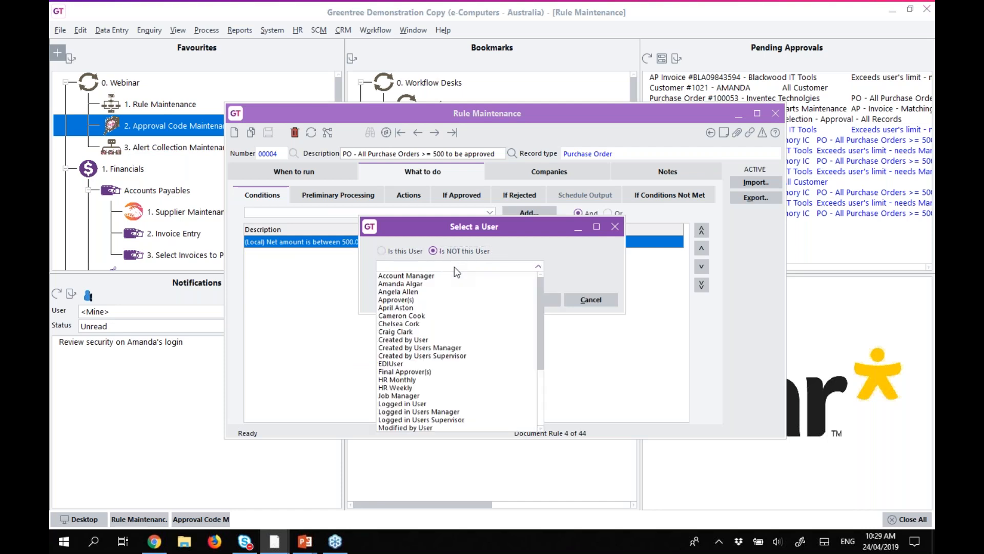
pyautogui.click(400, 284)
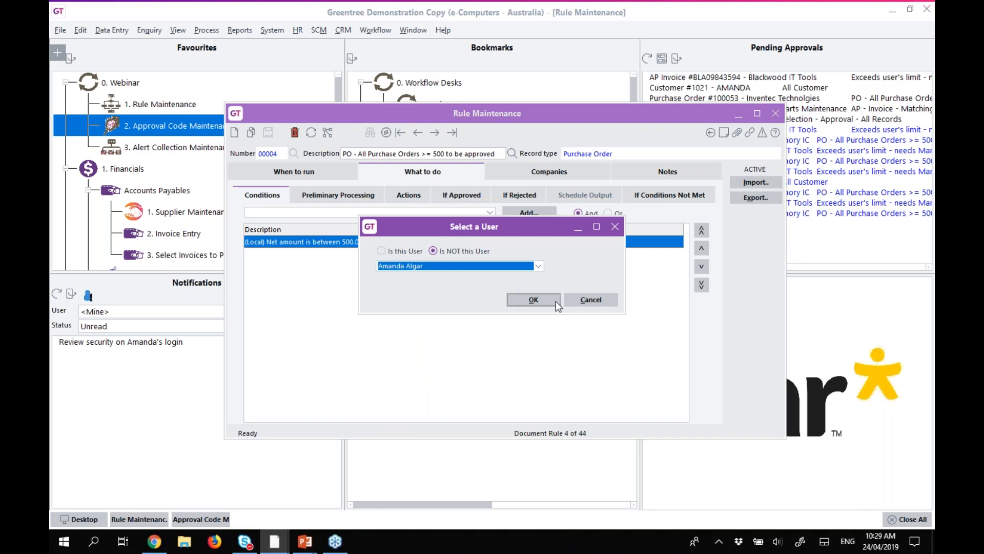
pyautogui.click(580, 298)
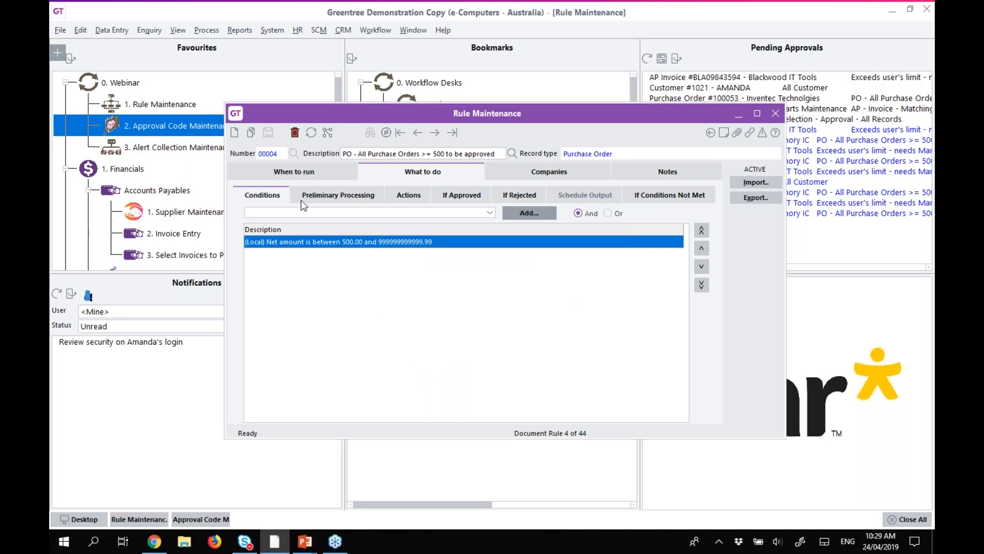
pyautogui.click(314, 198)
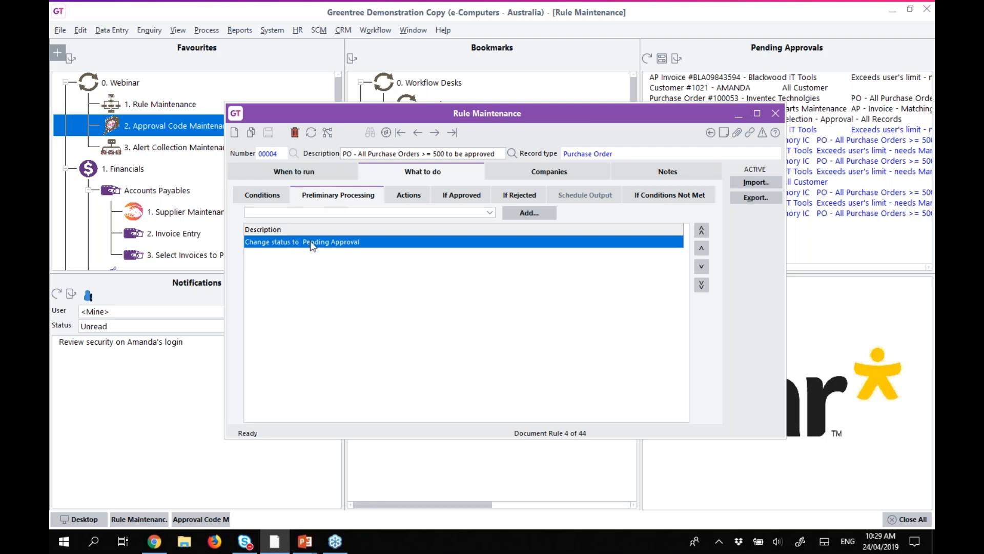
# Inspect the Change Status to Pending Approval step without changing it, then view the rule's Actions.
pyautogui.click(304, 213)
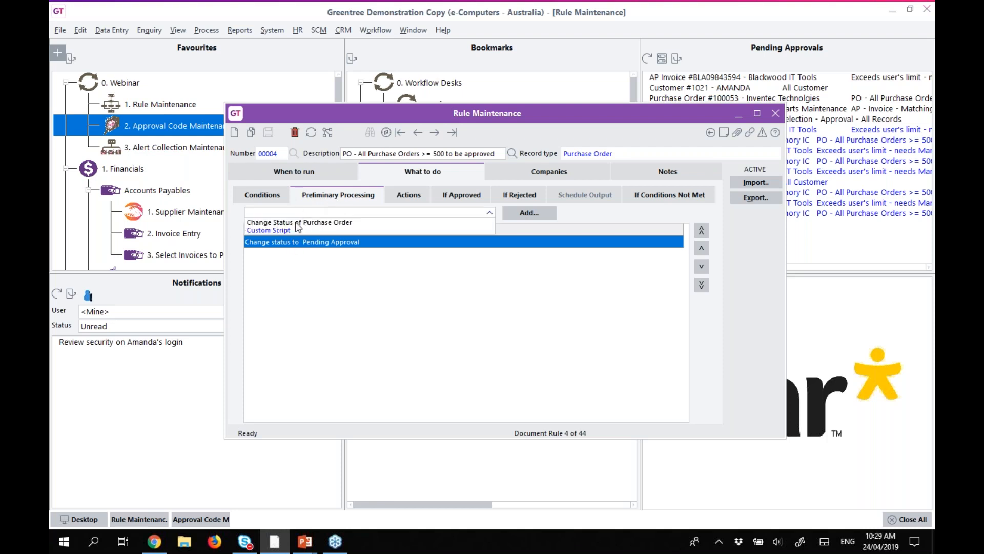
pyautogui.doubleClick(309, 249)
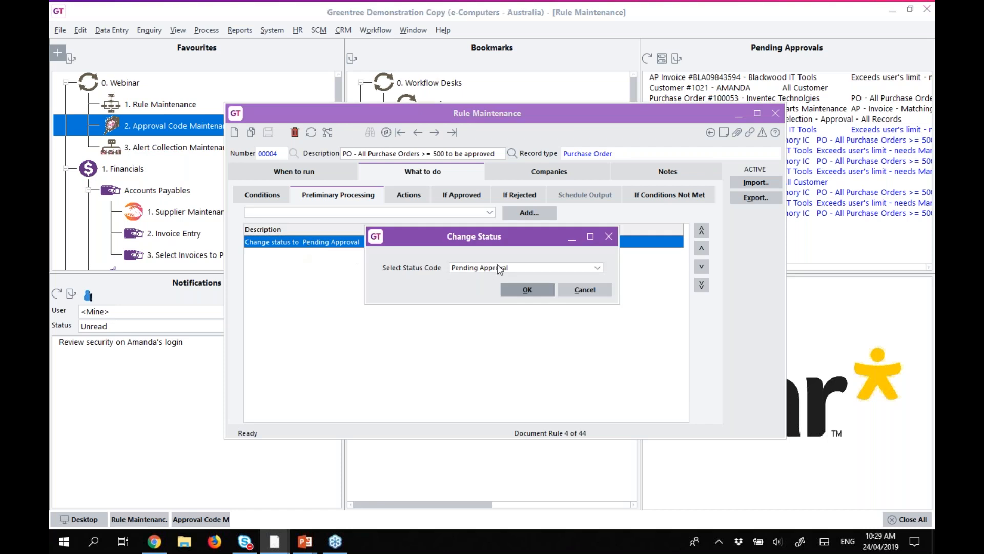
pyautogui.click(595, 268)
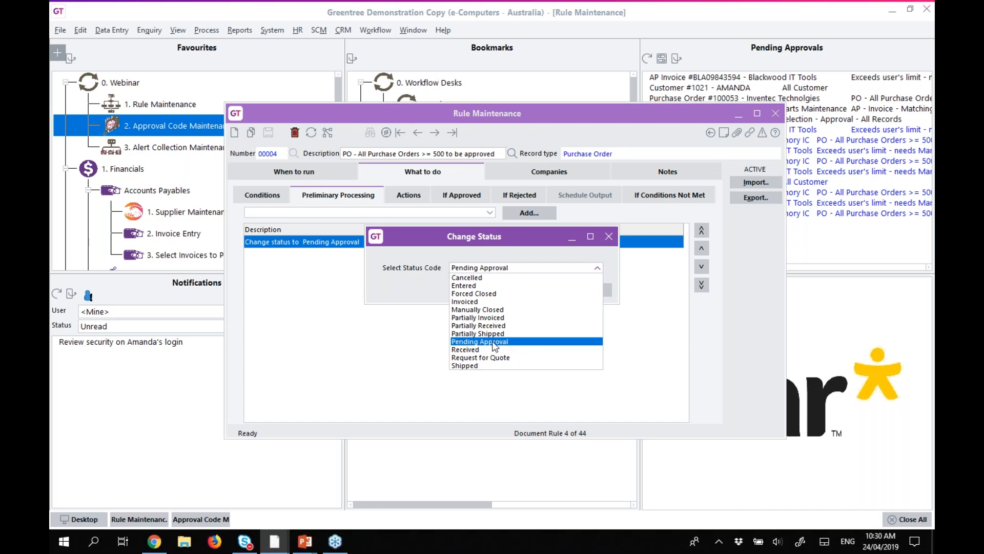
pyautogui.click(415, 295)
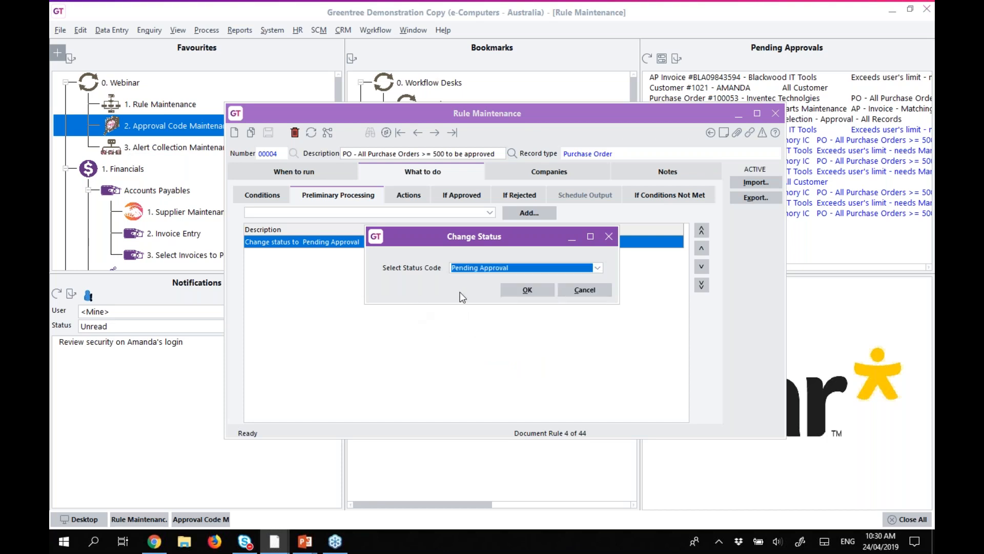
pyautogui.click(580, 294)
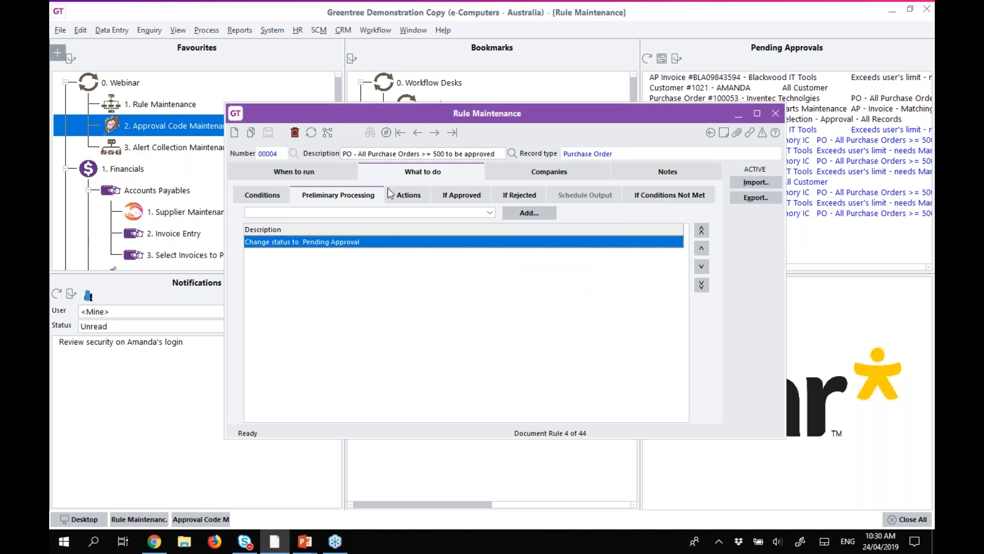
pyautogui.click(406, 198)
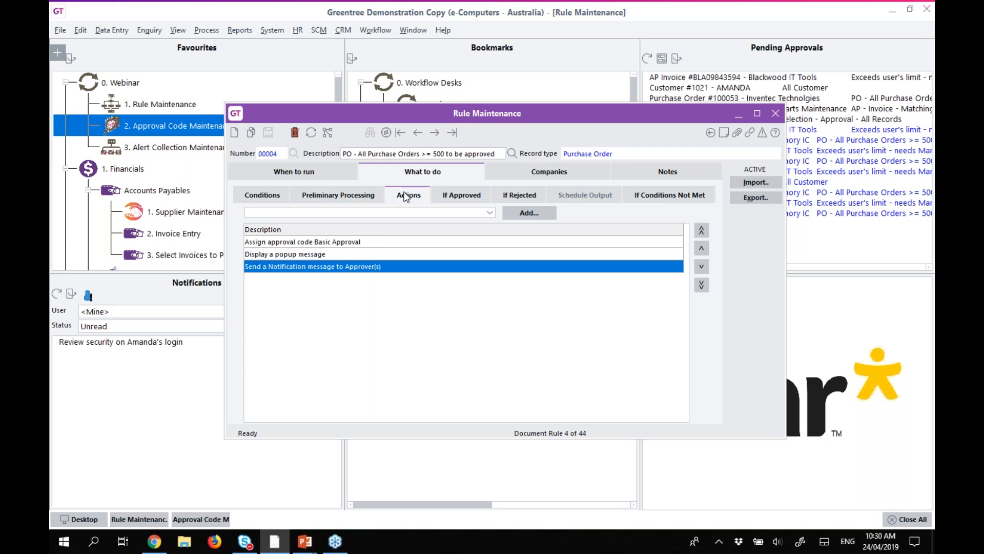
# Review the Basic Approval assignment, popup message and approver notification actions without changes.
pyautogui.click(306, 243)
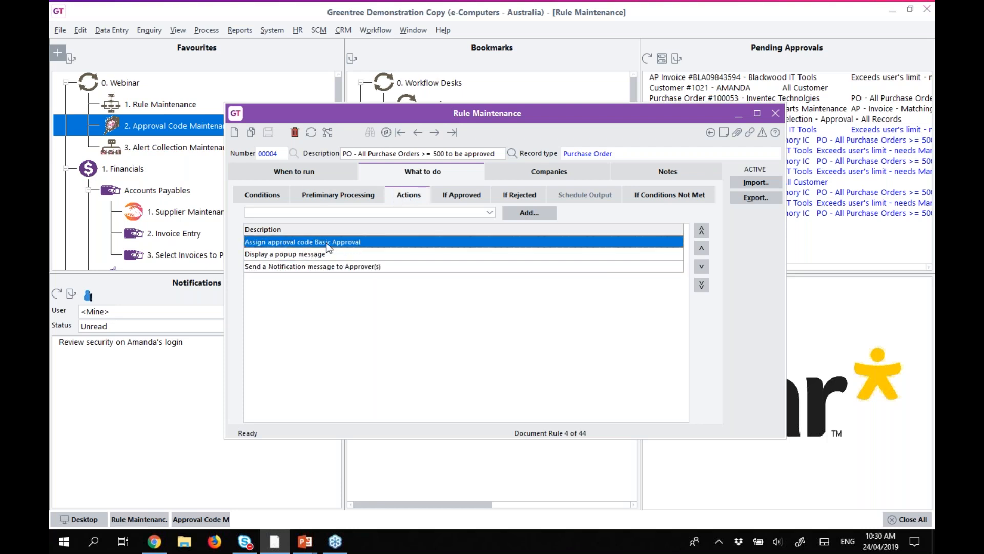
pyautogui.doubleClick(277, 255)
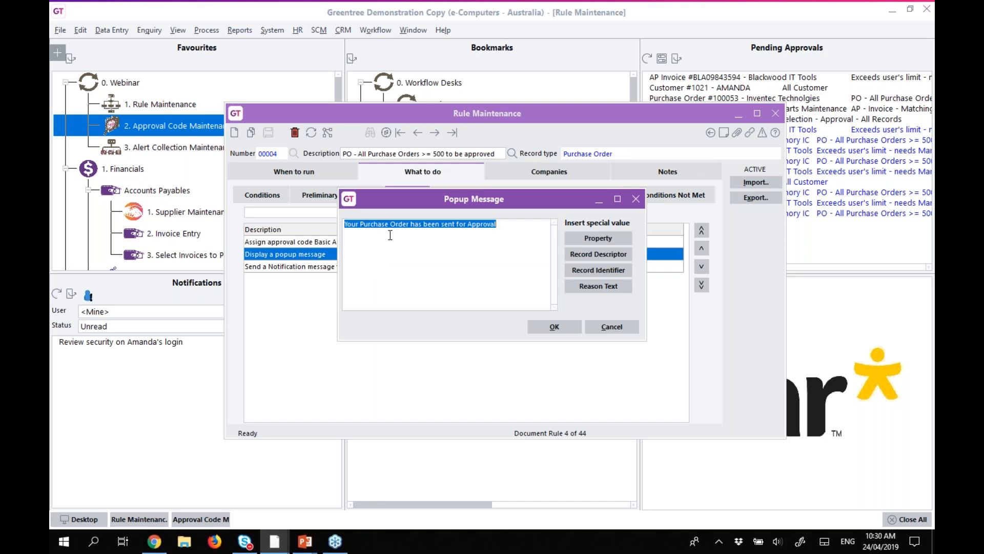
pyautogui.click(617, 324)
pyautogui.click(362, 266)
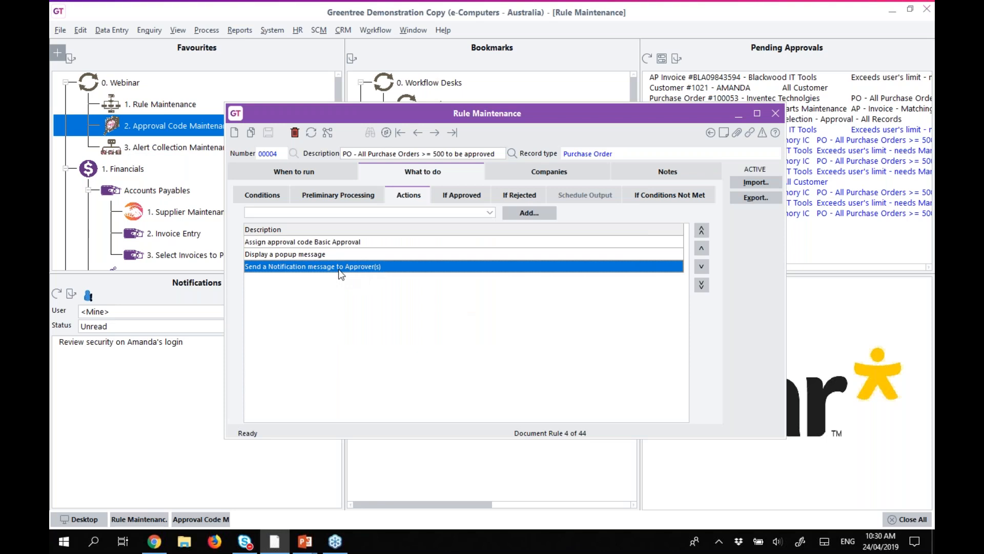
pyautogui.doubleClick(338, 266)
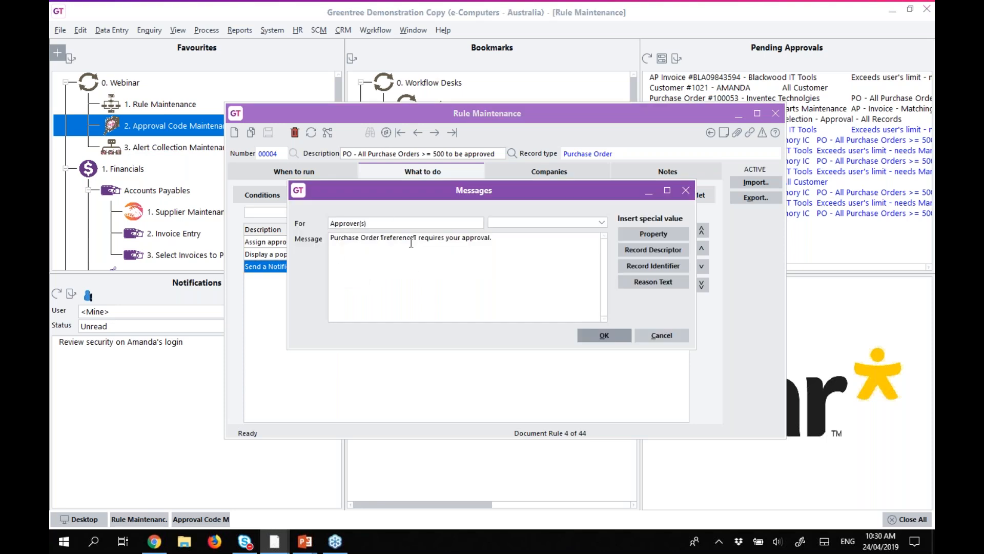
pyautogui.click(661, 335)
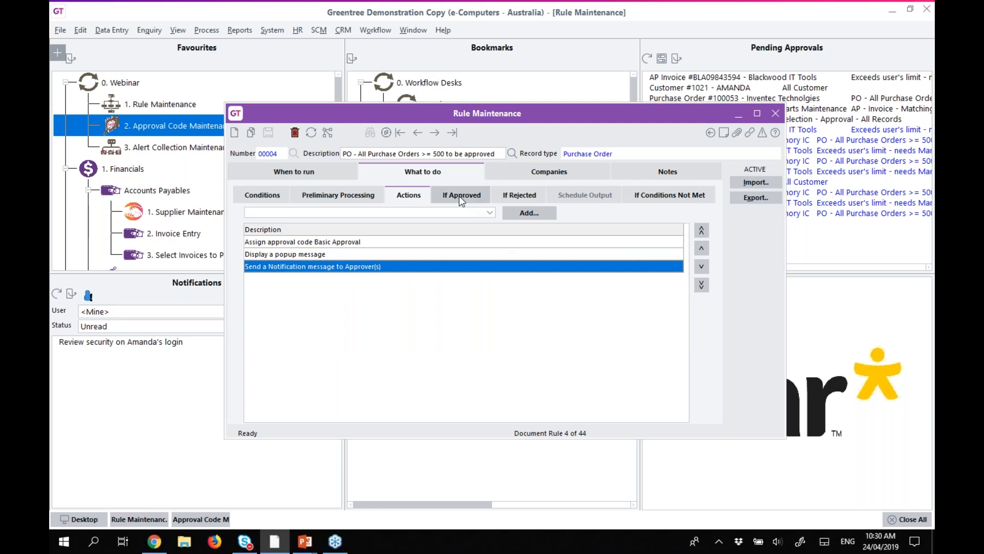
# Check the If Approved and If Rejected outcomes, then return to the Greentree Desktop.
pyautogui.click(461, 199)
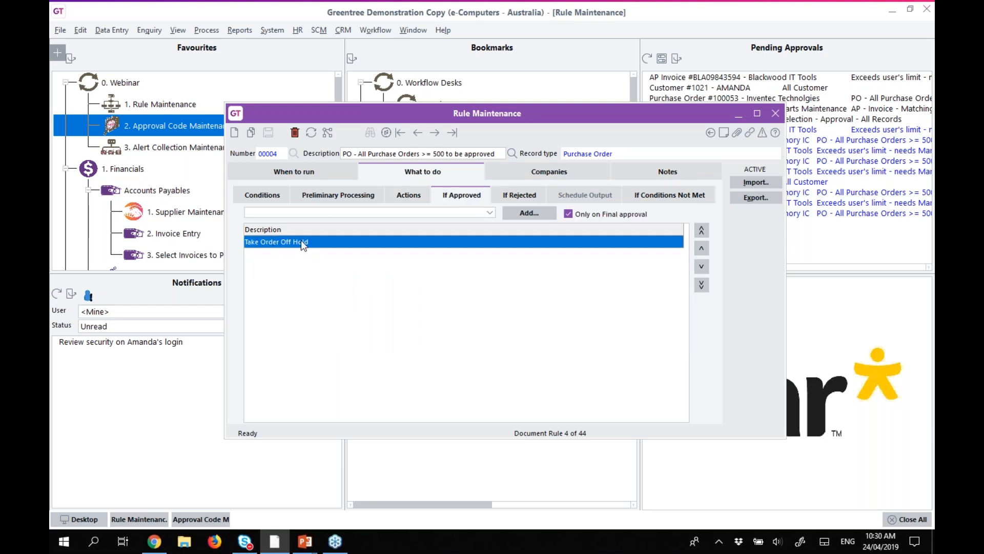
pyautogui.click(515, 195)
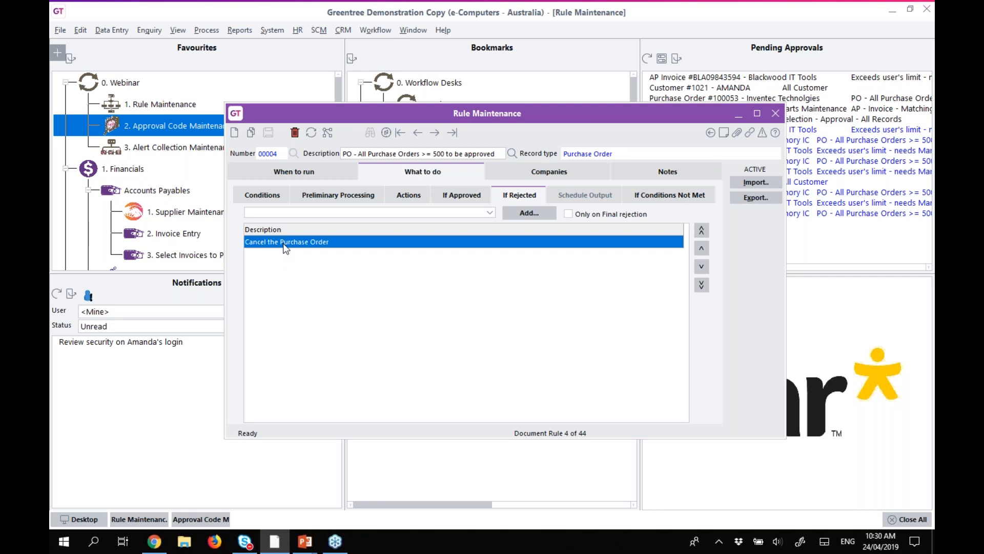
pyautogui.click(83, 518)
pyautogui.click(119, 31)
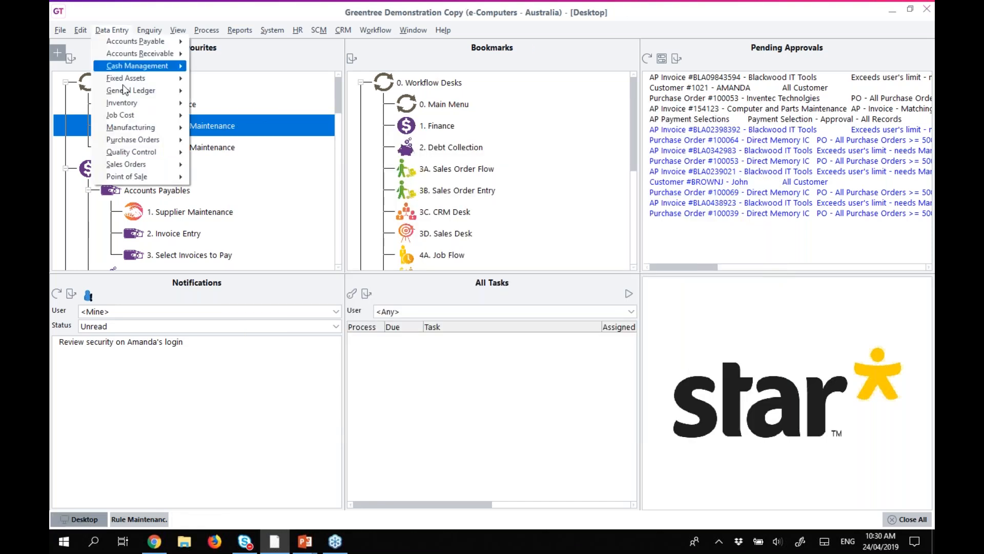
# Start a purchase order for supplier 2000 with a 00AOPEN17MONITOR item line.
pyautogui.moveTo(174, 140)
pyautogui.click(209, 141)
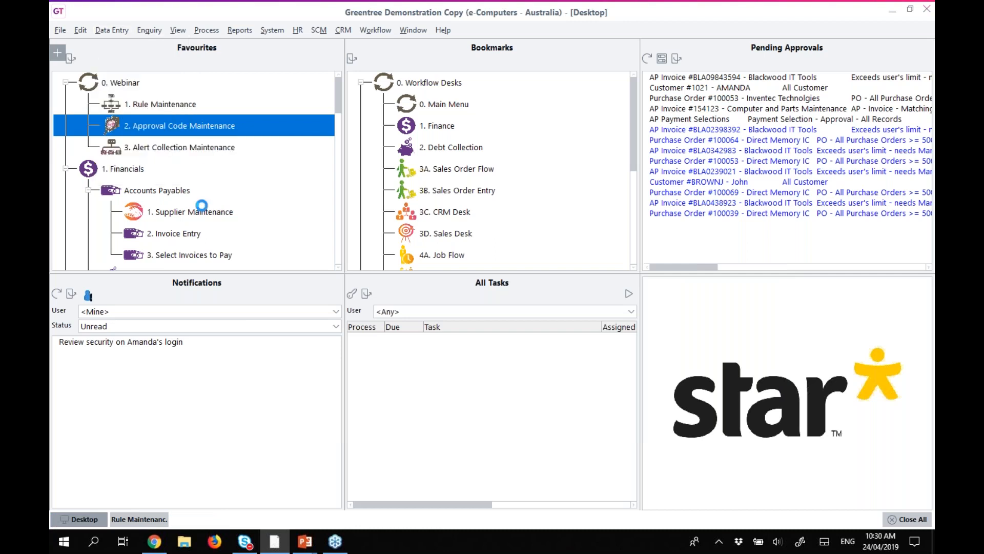
pyautogui.moveTo(450, 141); pyautogui.dragTo(407, 91)
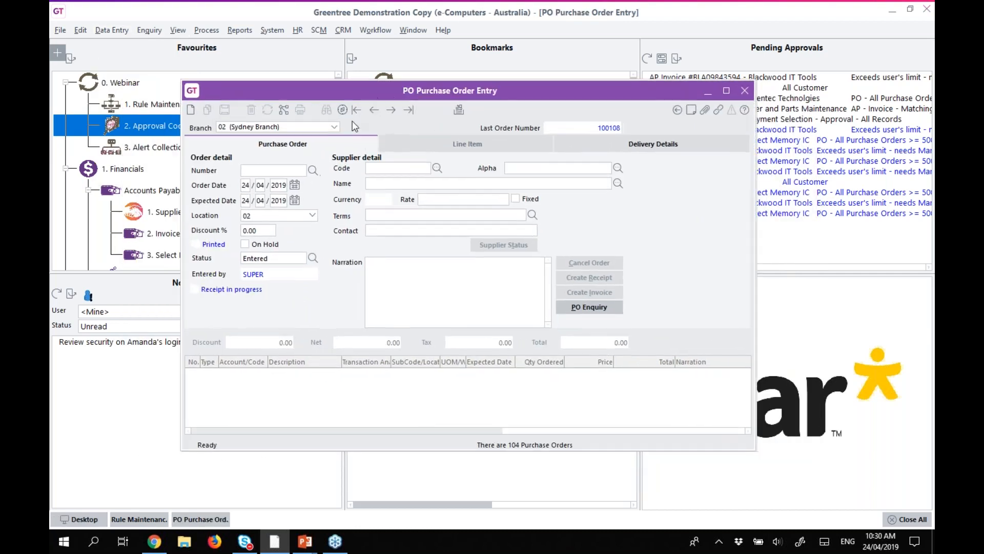
pyautogui.click(437, 168)
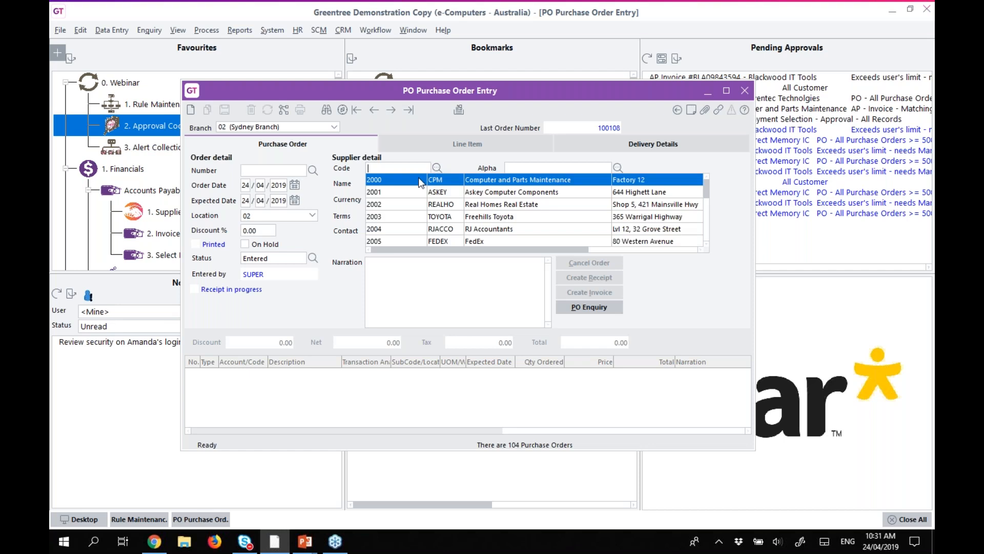
pyautogui.doubleClick(388, 181)
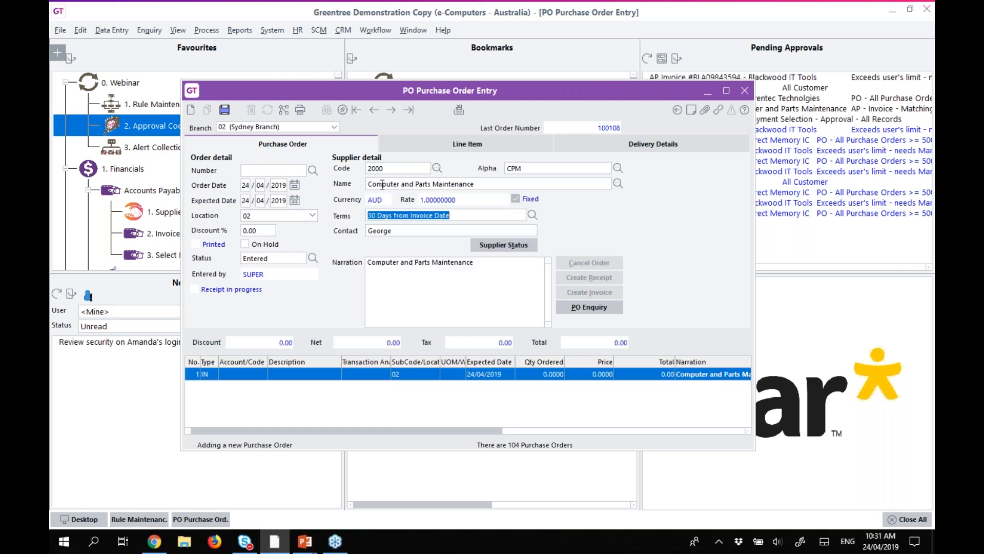
pyautogui.click(238, 376)
pyautogui.click(262, 375)
pyautogui.doubleClick(243, 386)
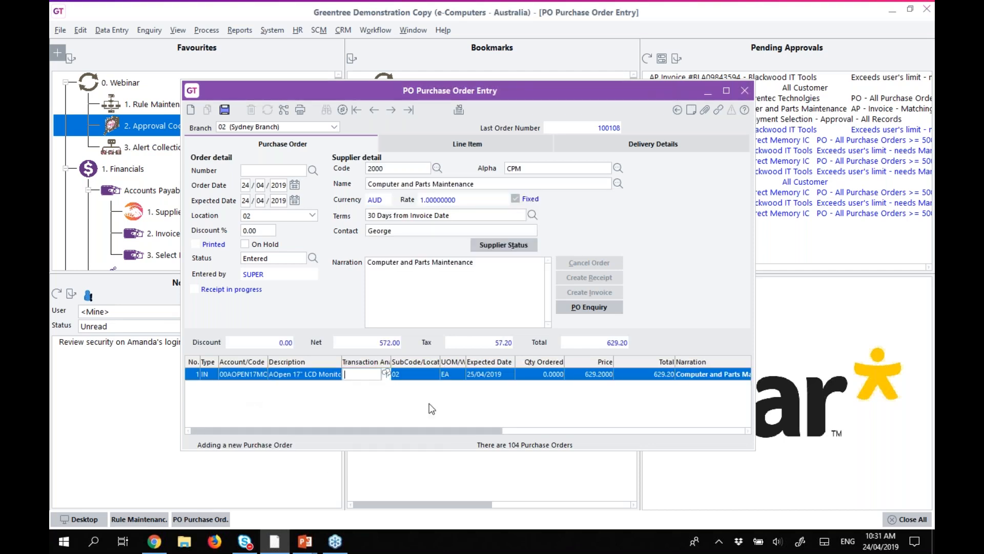
# Give the line quantity 1 at price 400 and save the order.
pyautogui.click(539, 375)
pyautogui.write('1')
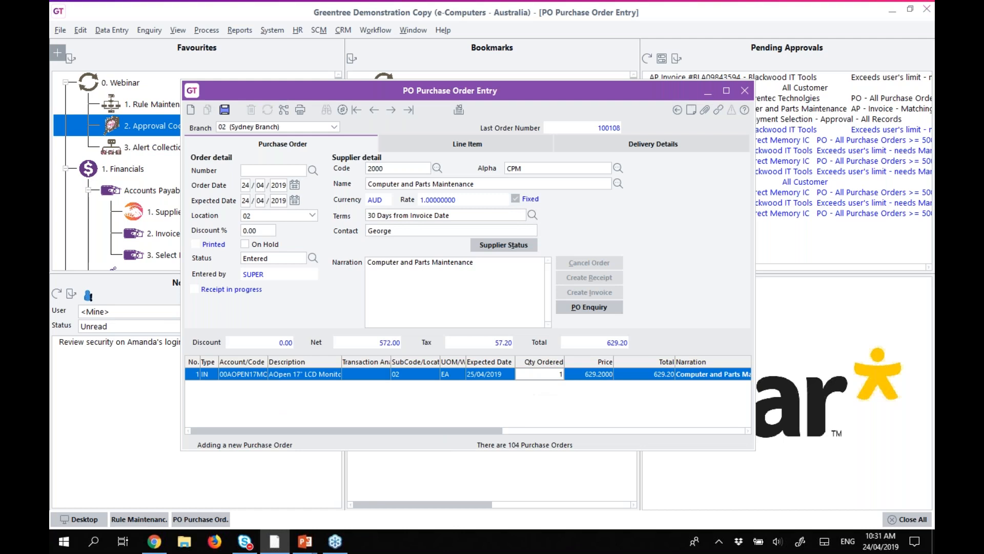
pyautogui.press('Tab')
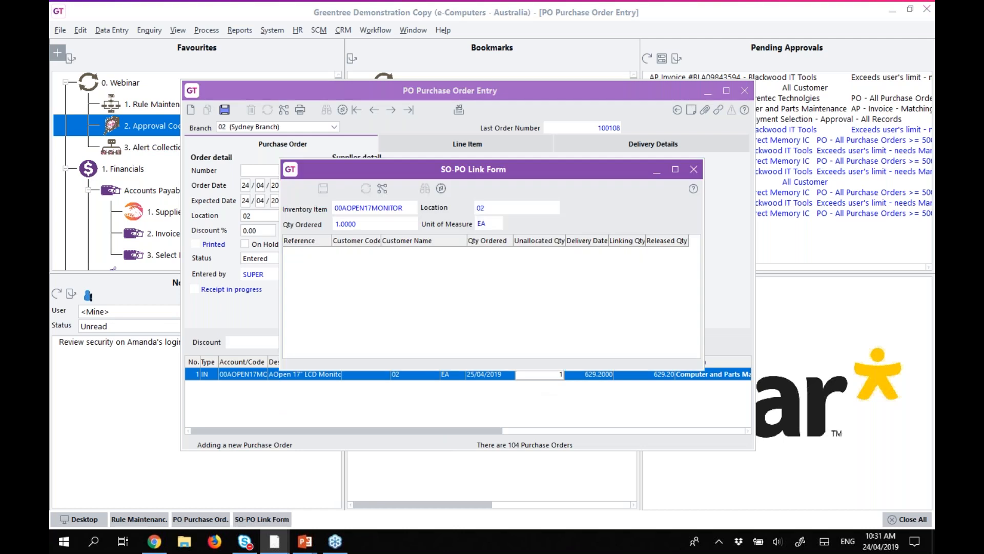
pyautogui.click(694, 169)
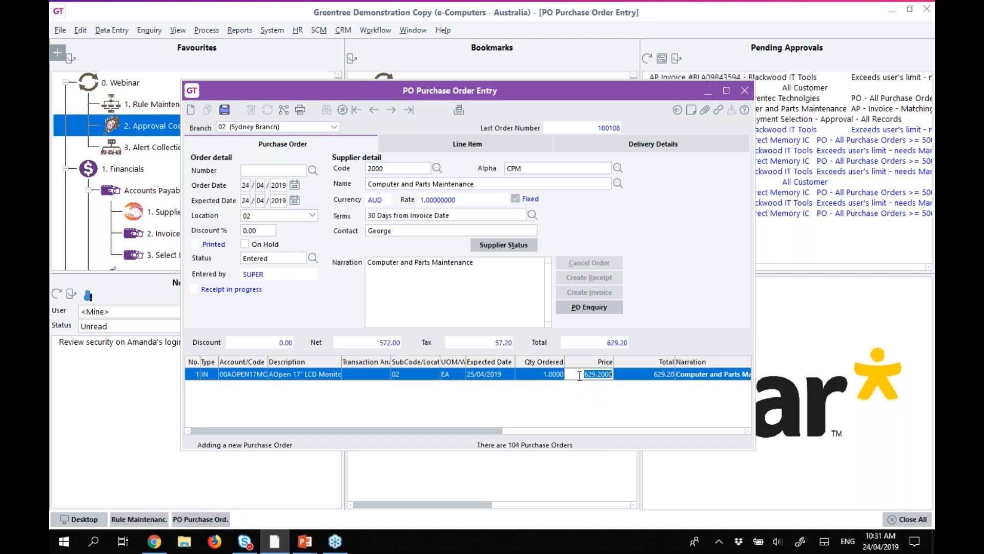
pyautogui.write('400')
pyautogui.press('Tab')
pyautogui.moveTo(486, 93); pyautogui.dragTo(459, 112)
pyautogui.click(199, 130)
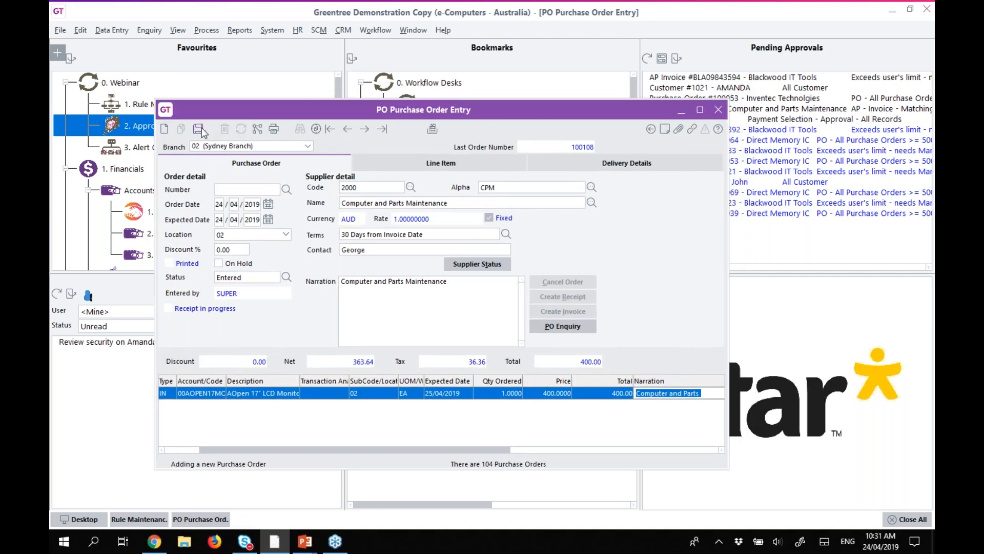
# Recall order 100109, raise the line price to 600, and save it.
pyautogui.click(241, 131)
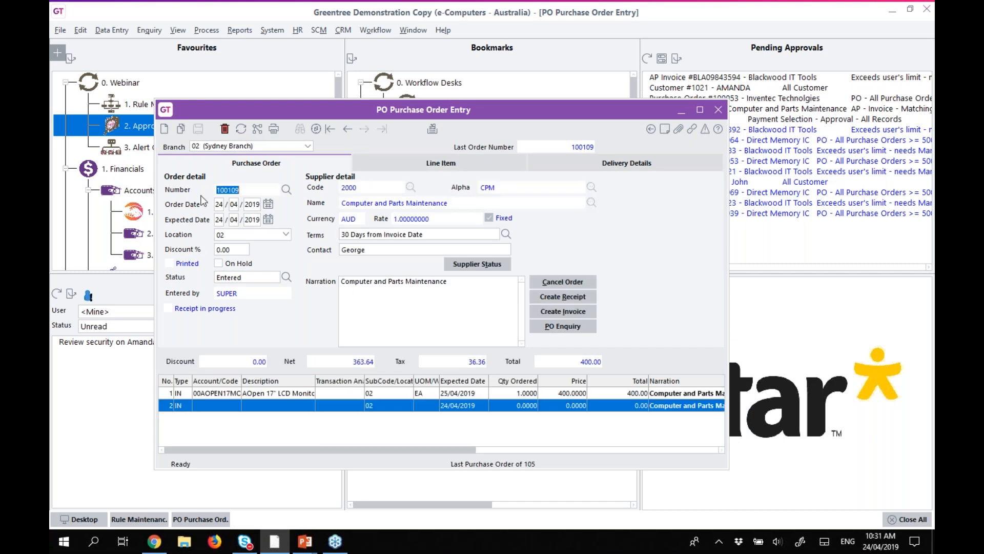
pyautogui.click(248, 277)
pyautogui.click(559, 398)
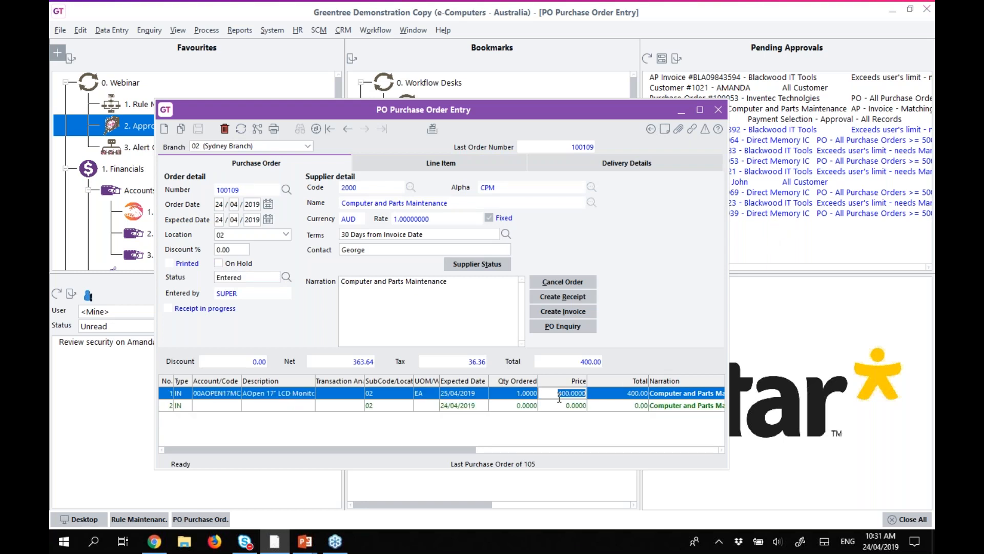
pyautogui.write('600')
pyautogui.press('Tab')
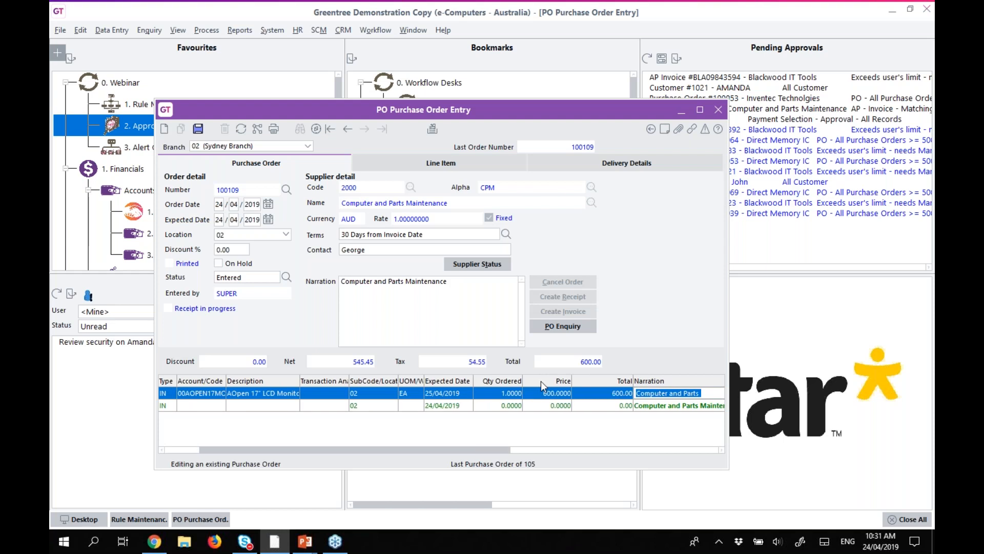
pyautogui.click(198, 128)
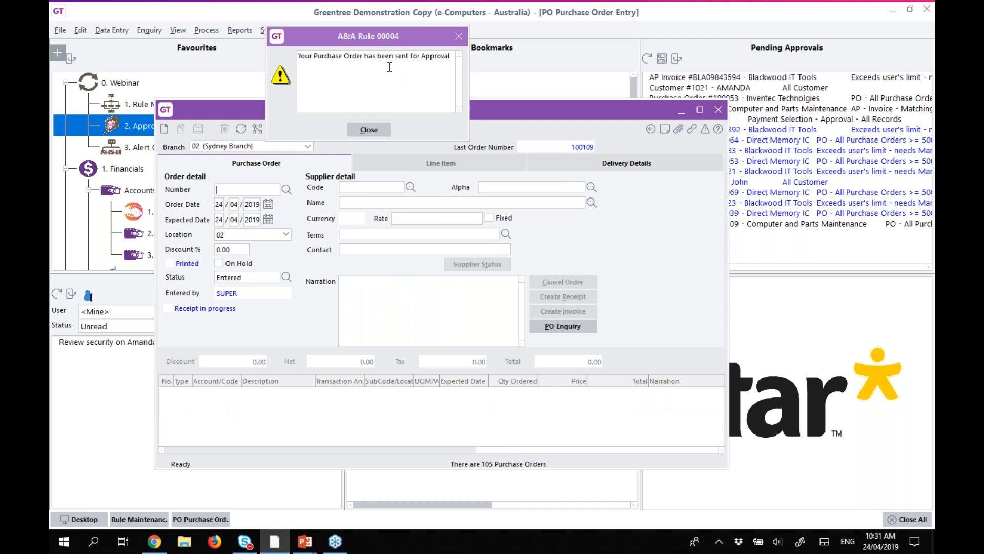
# Dismiss the sent-for-approval message and move the purchase order window aside.
pyautogui.click(373, 126)
pyautogui.moveTo(592, 117); pyautogui.dragTo(492, 113)
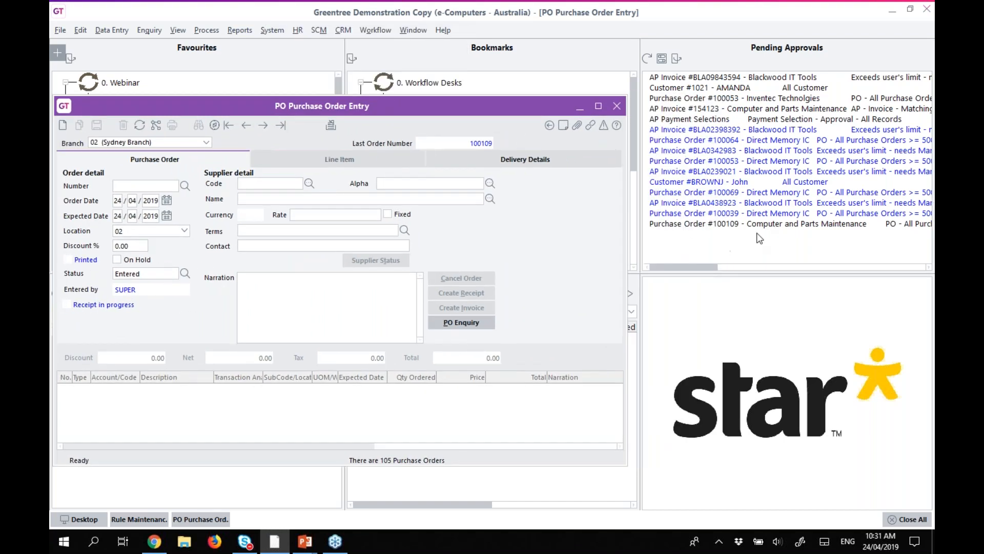
pyautogui.moveTo(484, 104); pyautogui.dragTo(686, 111)
# Check notifications for several users, including the second approver, ending back on <Mine>.
pyautogui.click(147, 314)
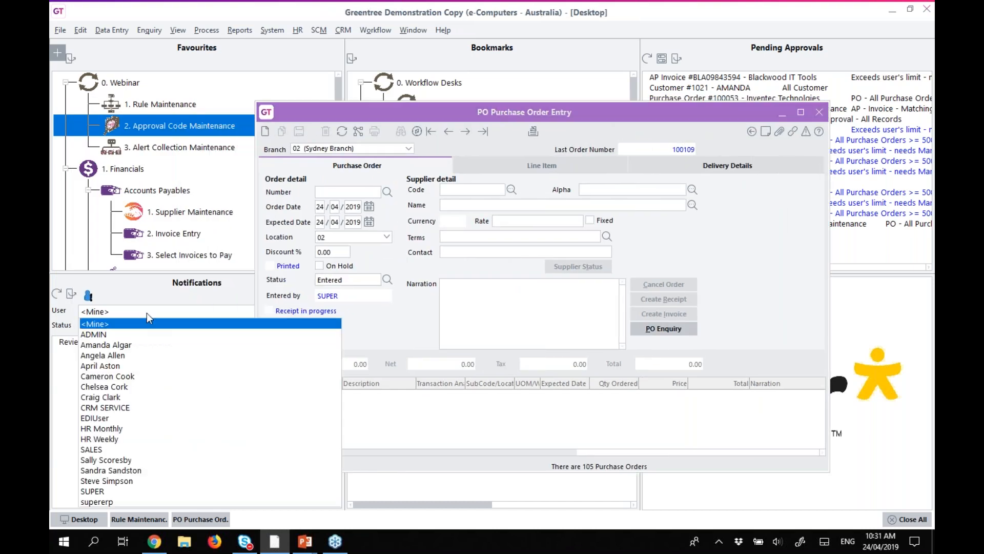
pyautogui.click(109, 347)
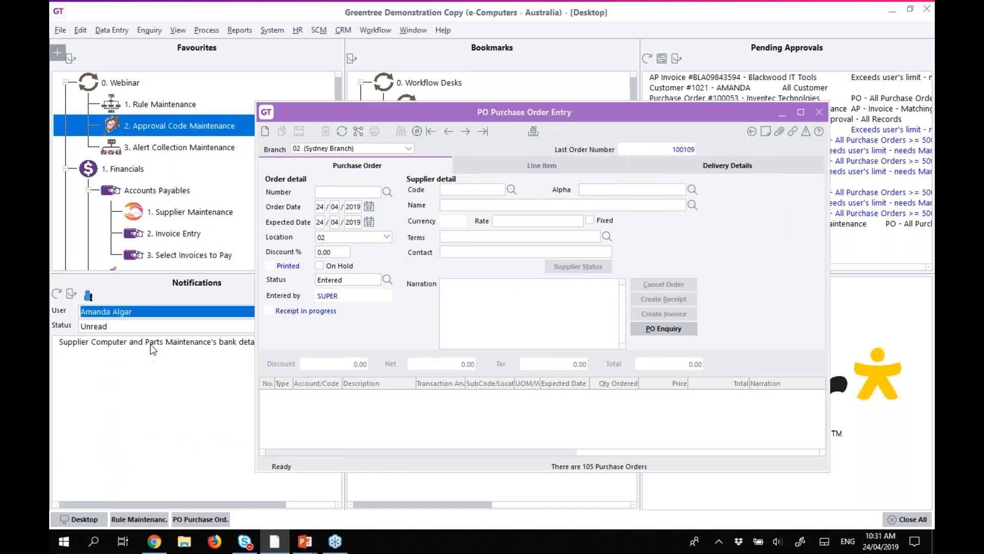
pyautogui.click(111, 313)
pyautogui.click(111, 355)
pyautogui.click(122, 309)
pyautogui.click(113, 378)
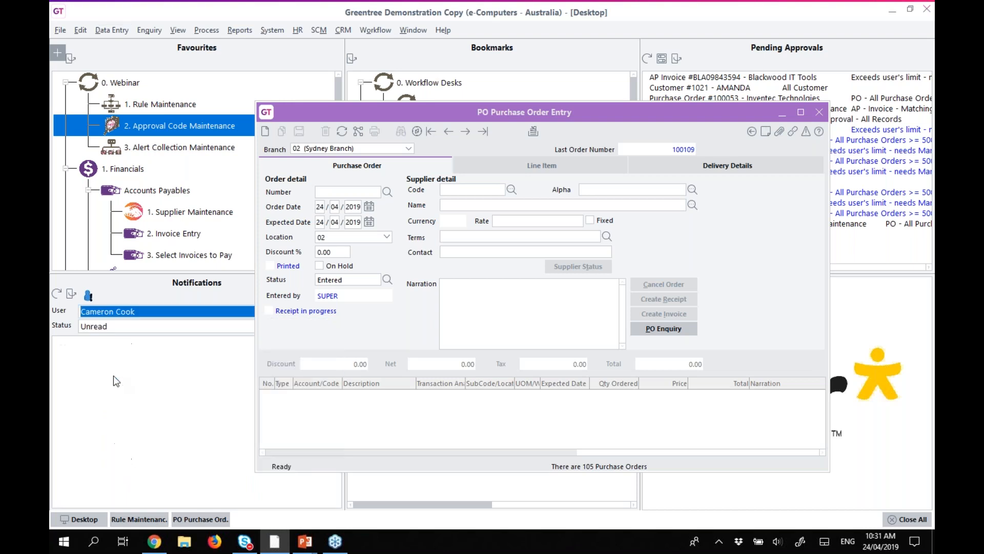
pyautogui.click(110, 314)
pyautogui.click(95, 324)
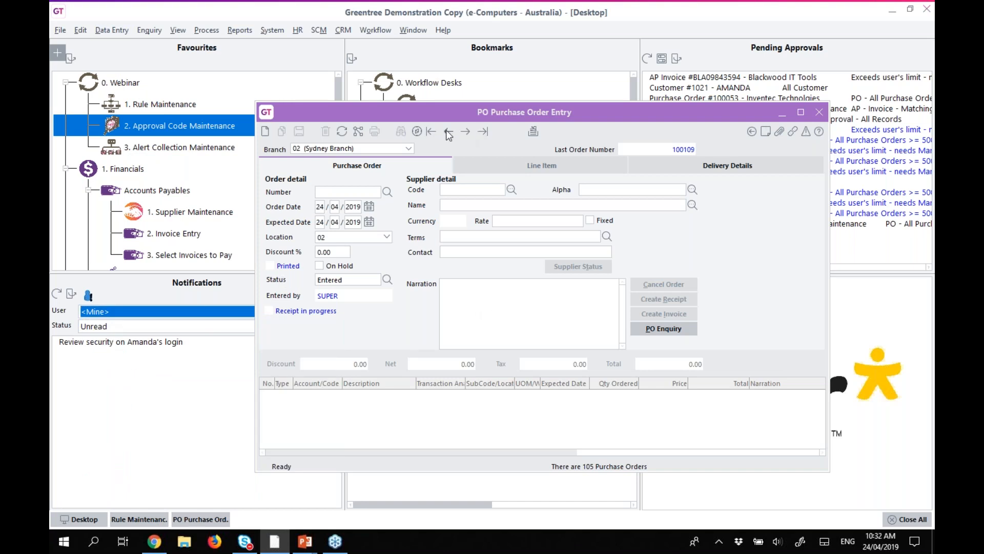
# Recall order 100109 and review its Basic Approval details, widening the Rule/Reason column.
pyautogui.click(342, 132)
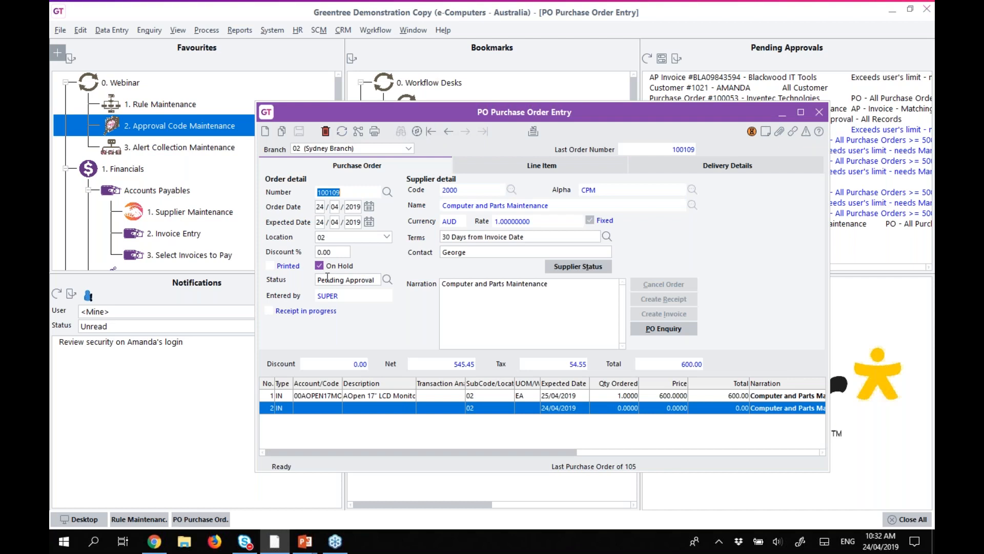
pyautogui.click(752, 132)
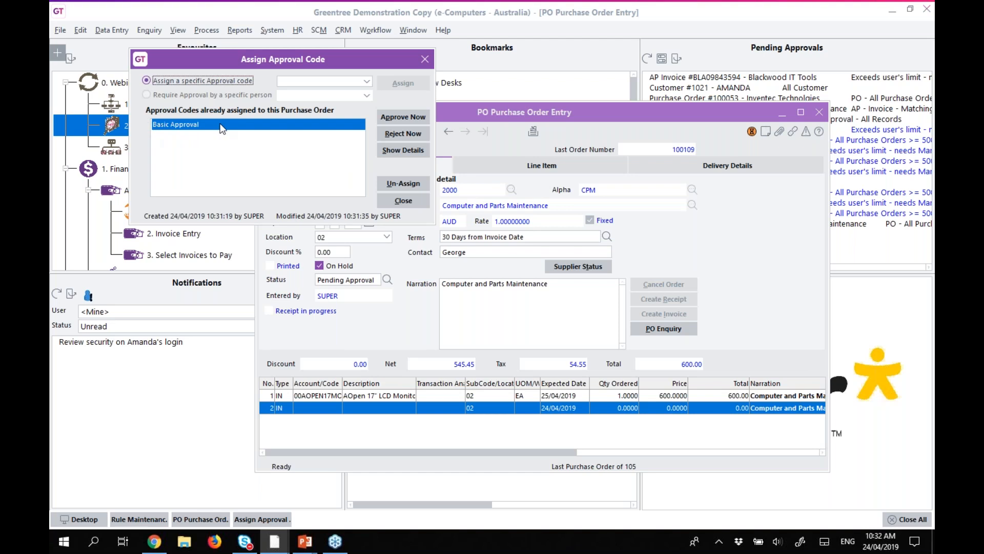
pyautogui.click(396, 150)
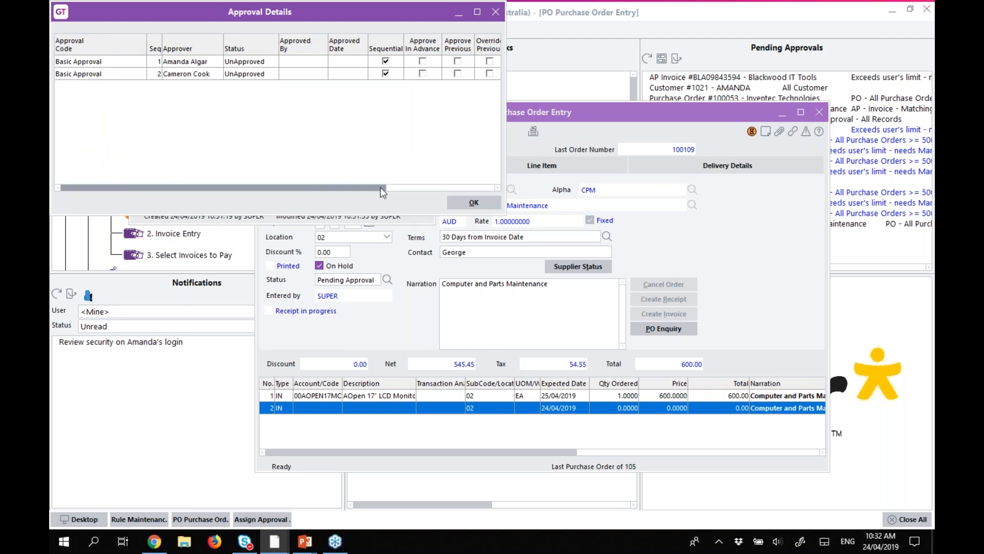
pyautogui.click(471, 188)
pyautogui.moveTo(506, 140); pyautogui.dragTo(854, 144)
pyautogui.moveTo(631, 45); pyautogui.dragTo(847, 54)
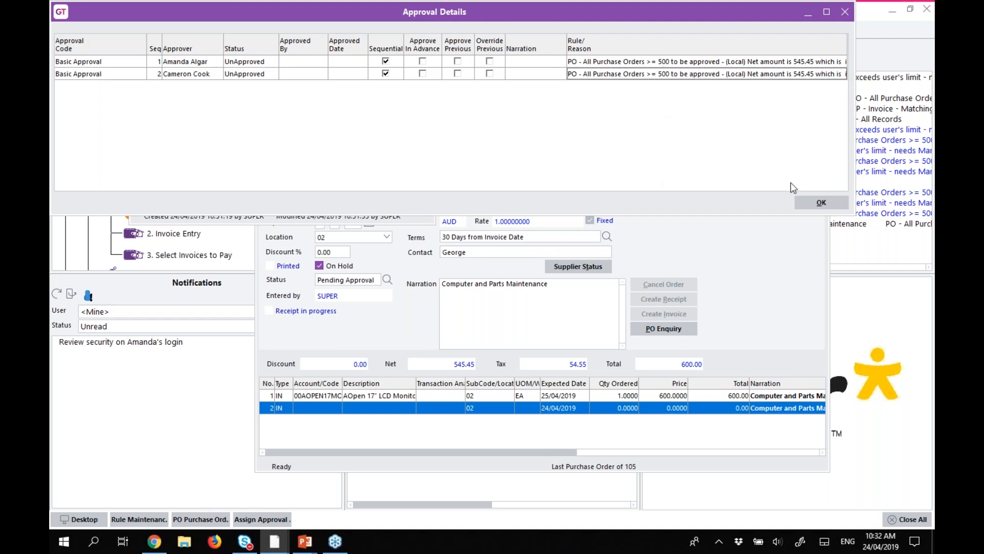
pyautogui.click(821, 203)
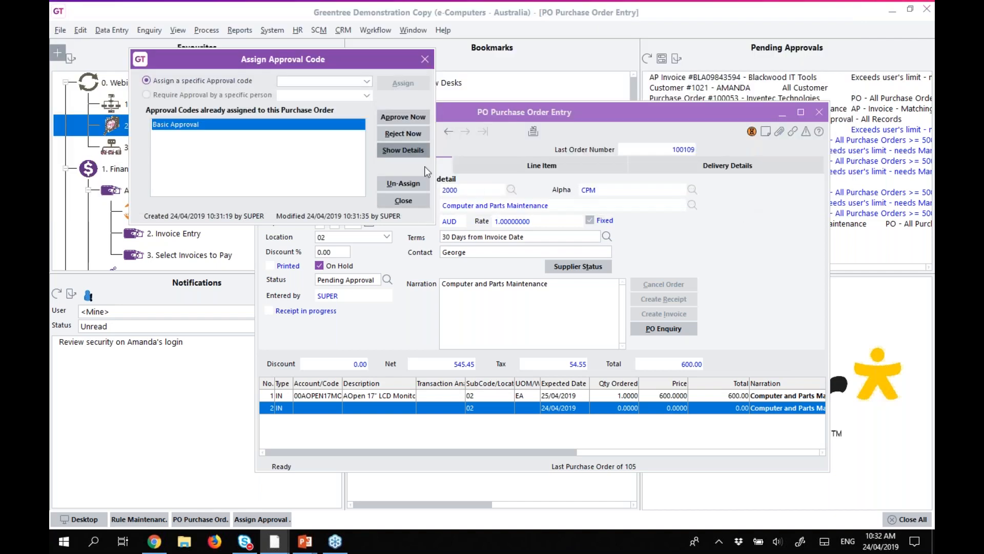
# Approve order 100109 immediately as administrator, without a narration.
pyautogui.click(401, 118)
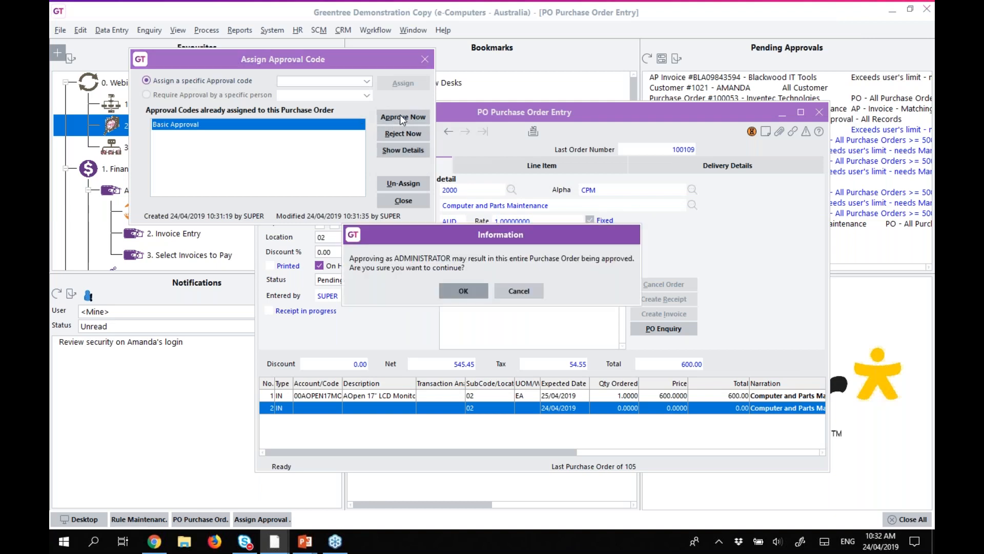
pyautogui.click(470, 291)
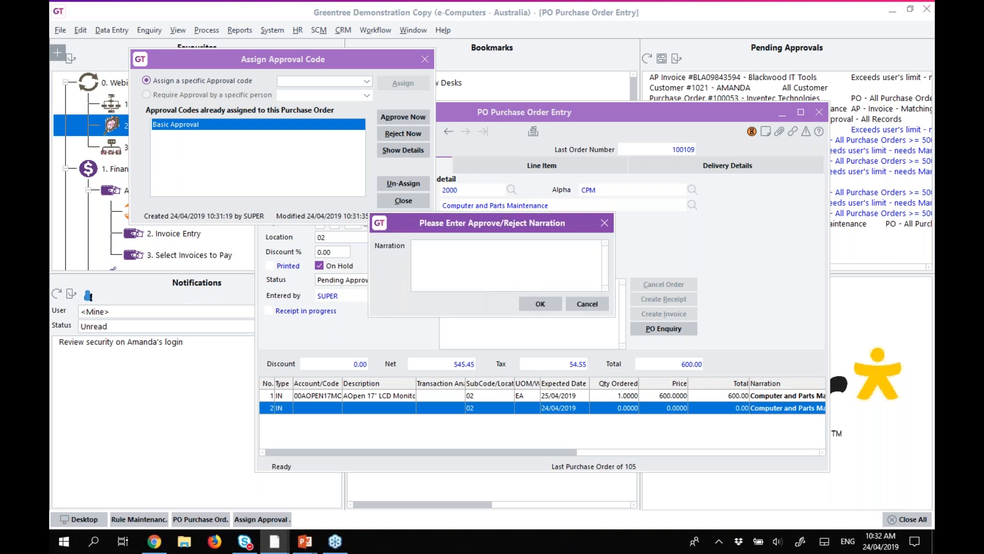
pyautogui.click(539, 304)
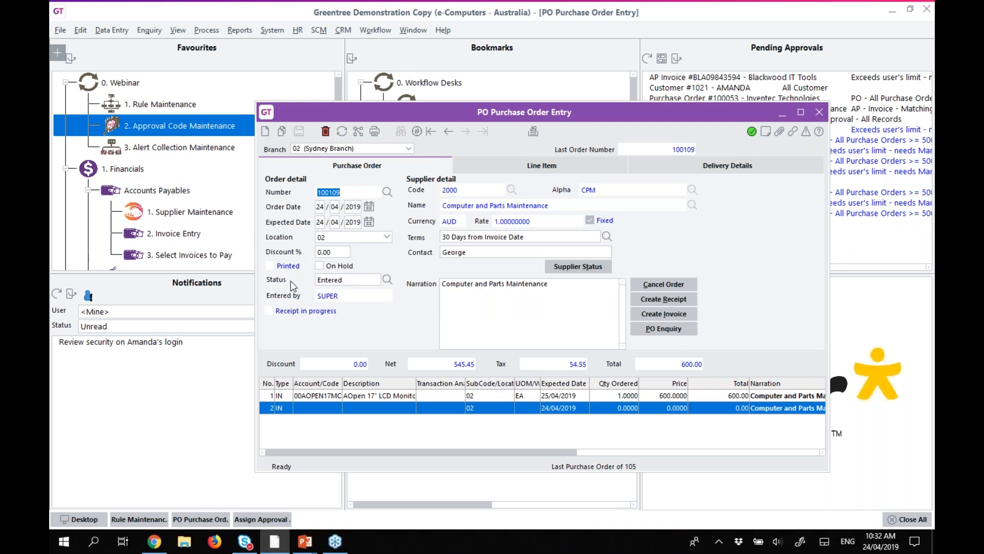
# Confirm both Basic Approval approvers now show Approved on 24/04/2019.
pyautogui.click(750, 133)
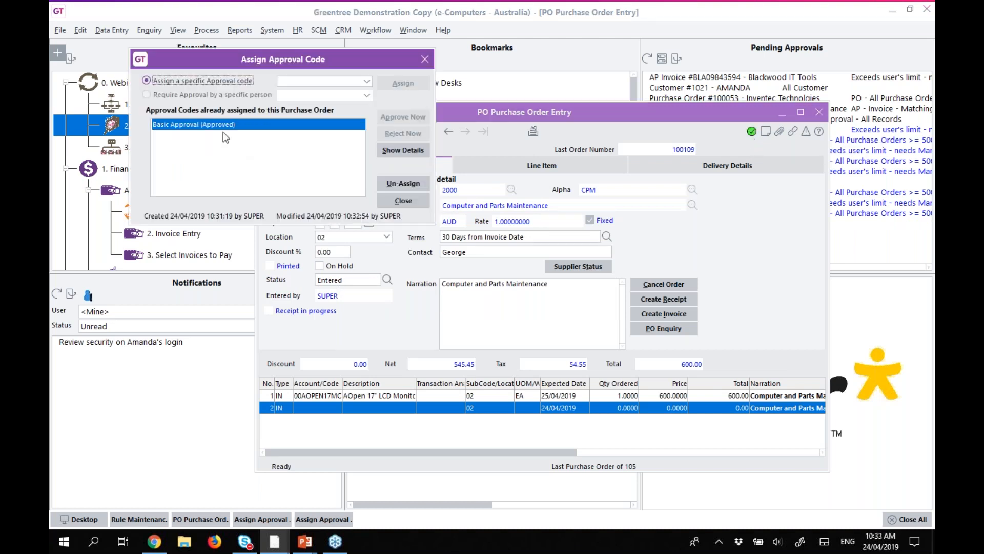
pyautogui.click(387, 150)
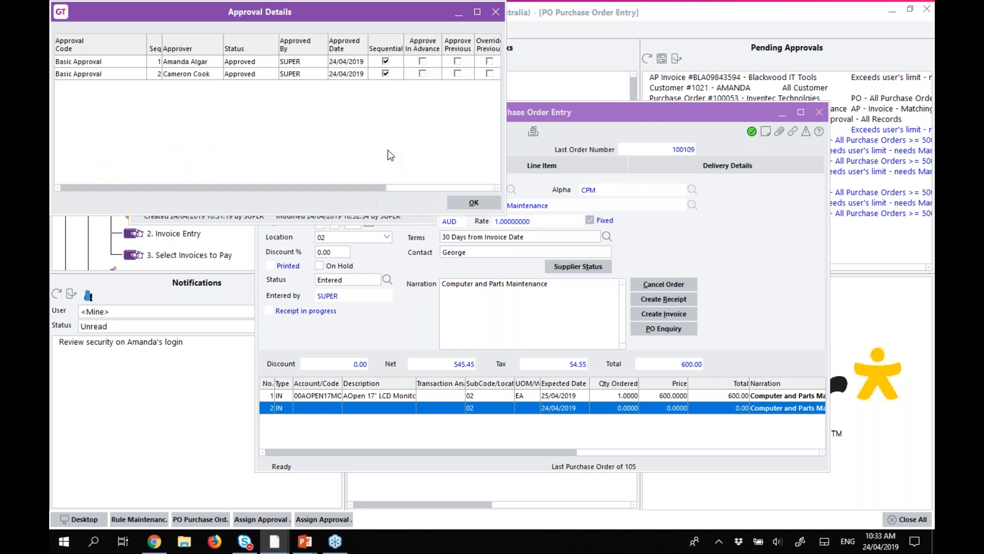
pyautogui.click(290, 63)
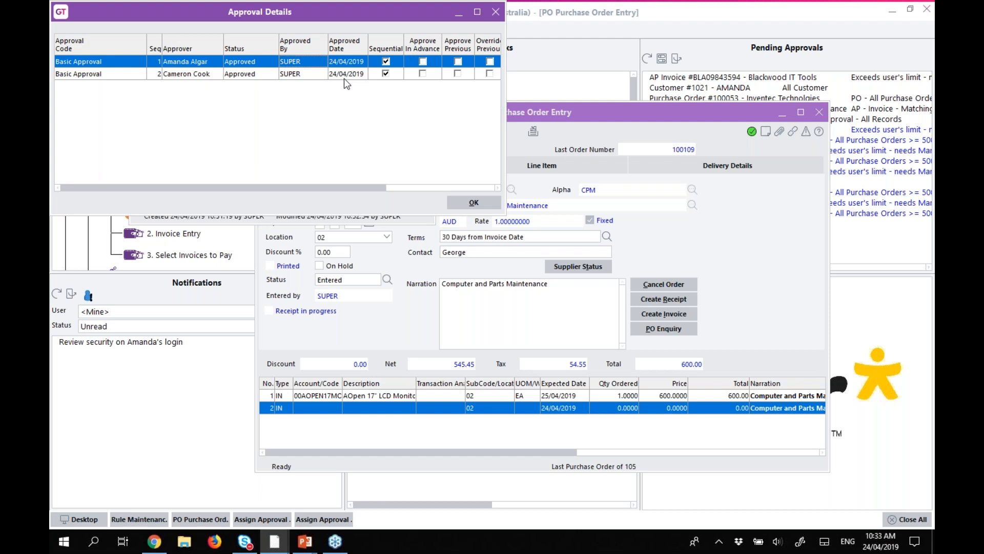
pyautogui.click(482, 202)
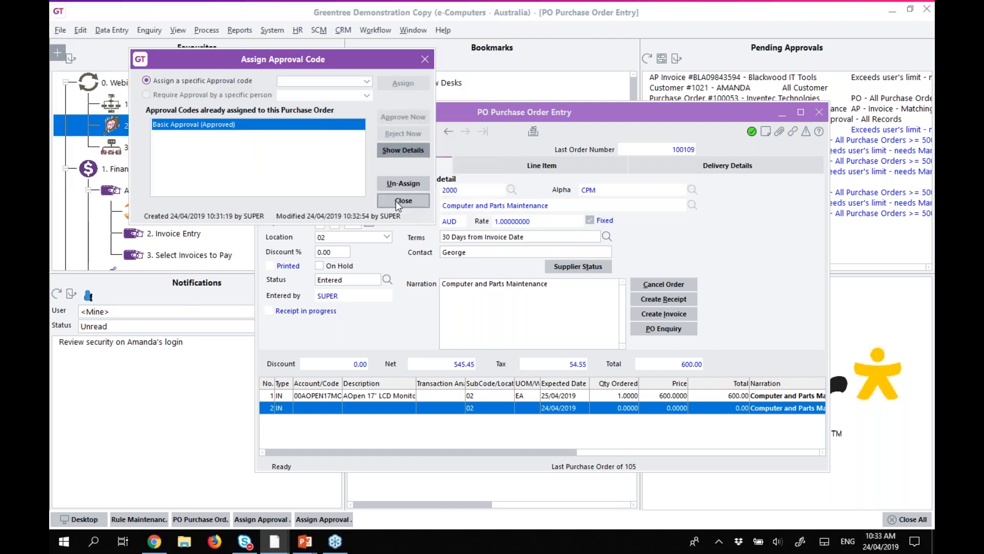
# Close the approval code and purchase order windows, returning to rule 00004's Rule Maintenance.
pyautogui.click(396, 201)
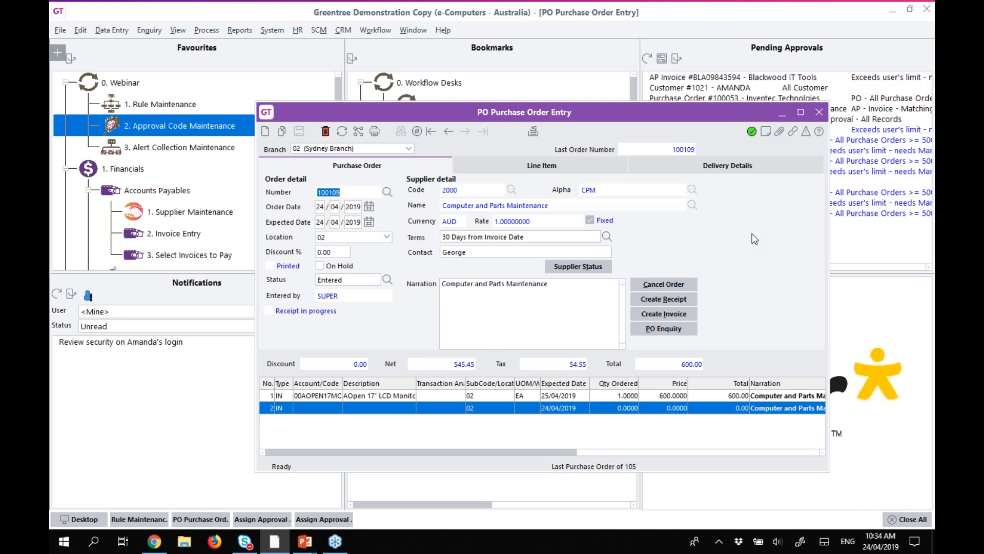
pyautogui.click(819, 112)
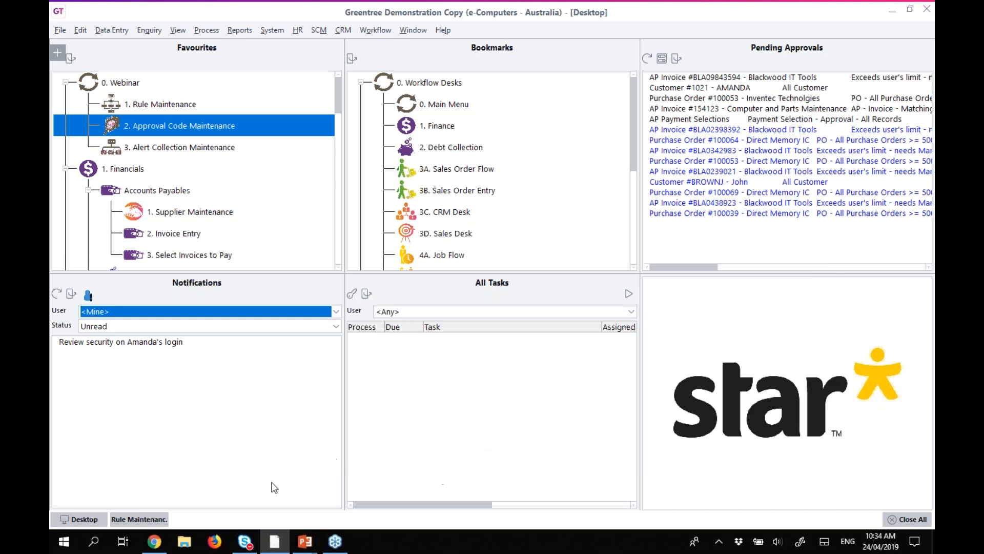
pyautogui.click(134, 518)
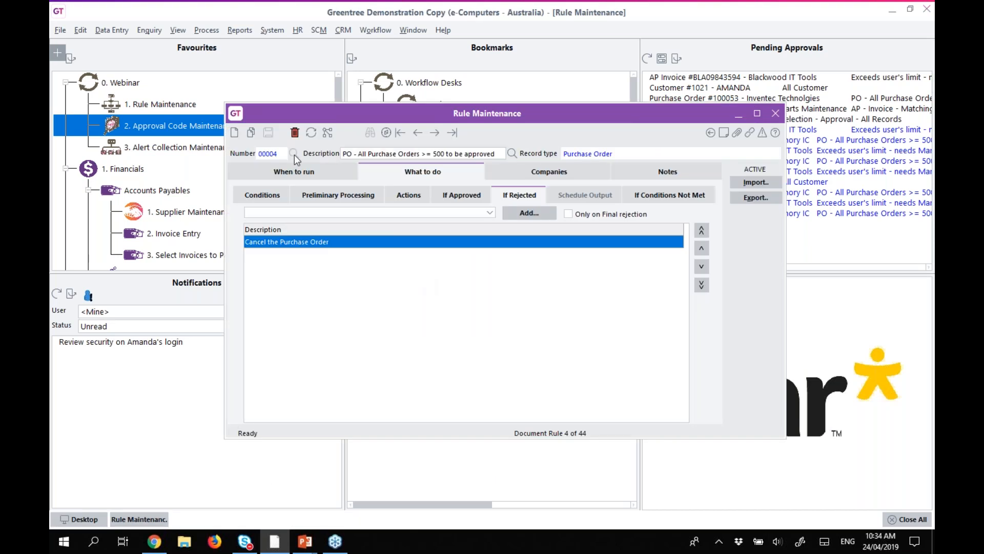
# Browse the rule description list, then clear Rule Maintenance to a blank new rule.
pyautogui.click(511, 154)
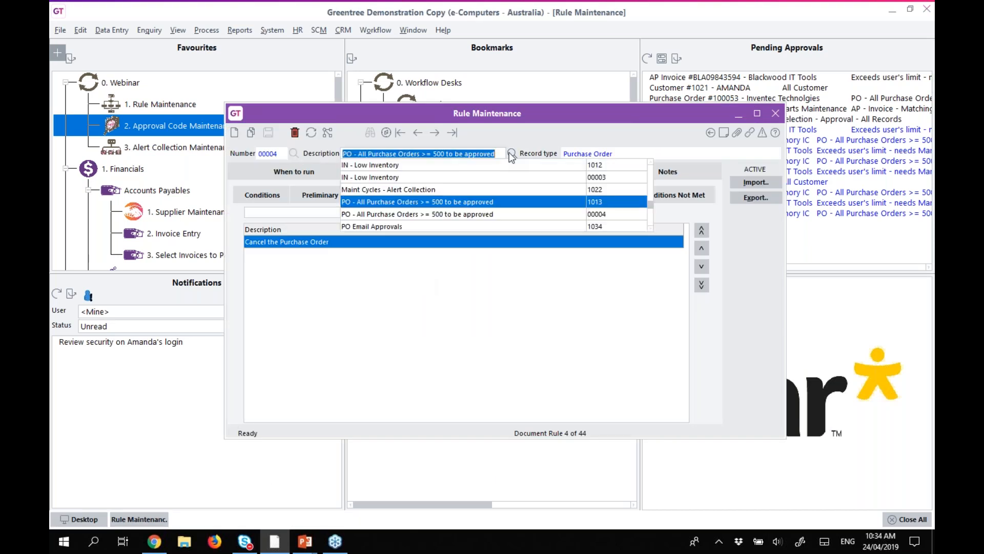
pyautogui.click(234, 134)
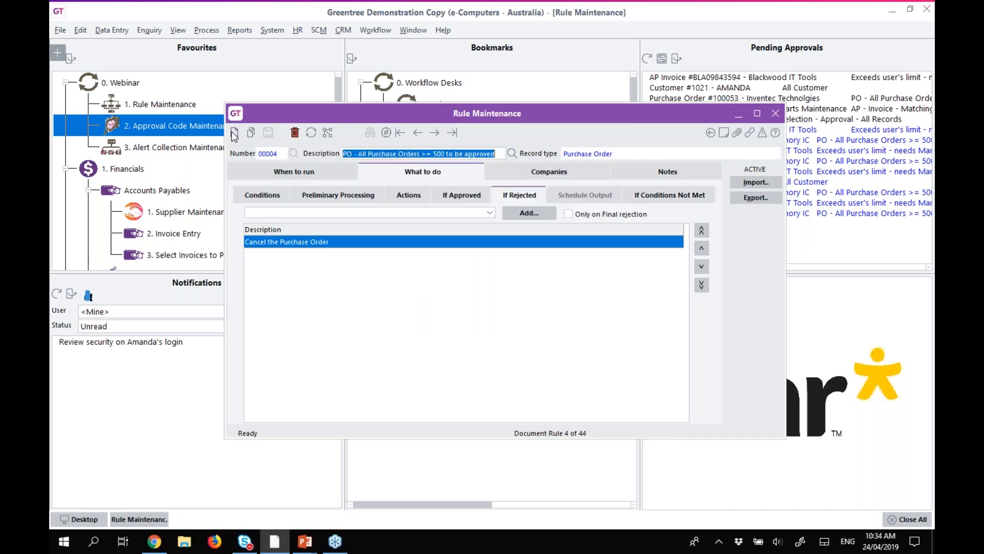
pyautogui.click(510, 152)
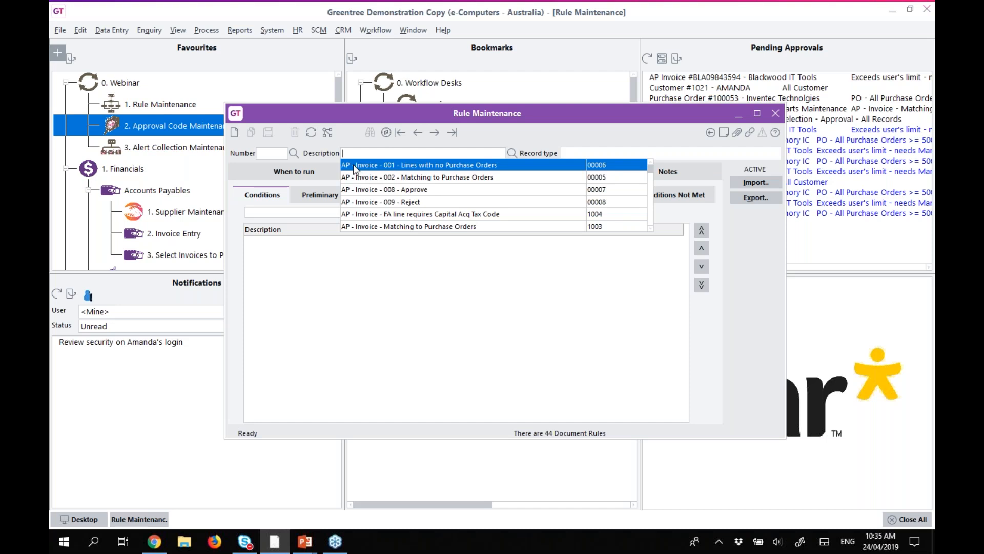
# Load rule 00006, Lines with no Purchase Orders, and review its trigger, condition types and preliminary processing step.
pyautogui.click(354, 168)
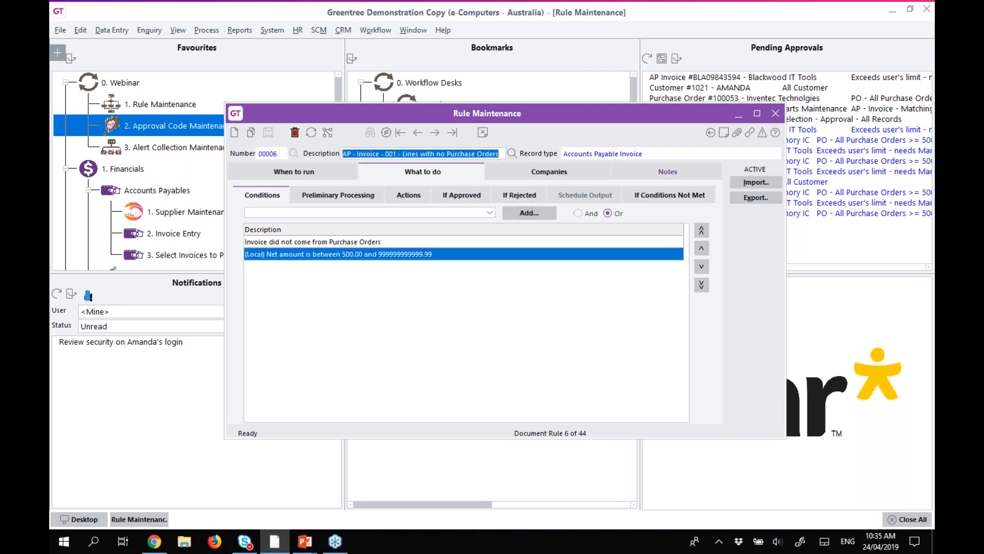
pyautogui.click(268, 174)
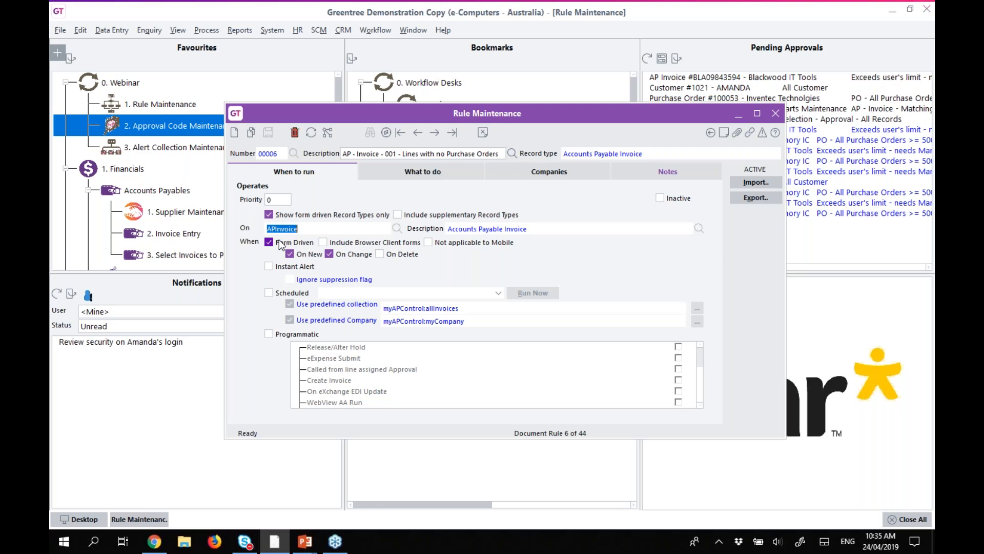
pyautogui.click(403, 173)
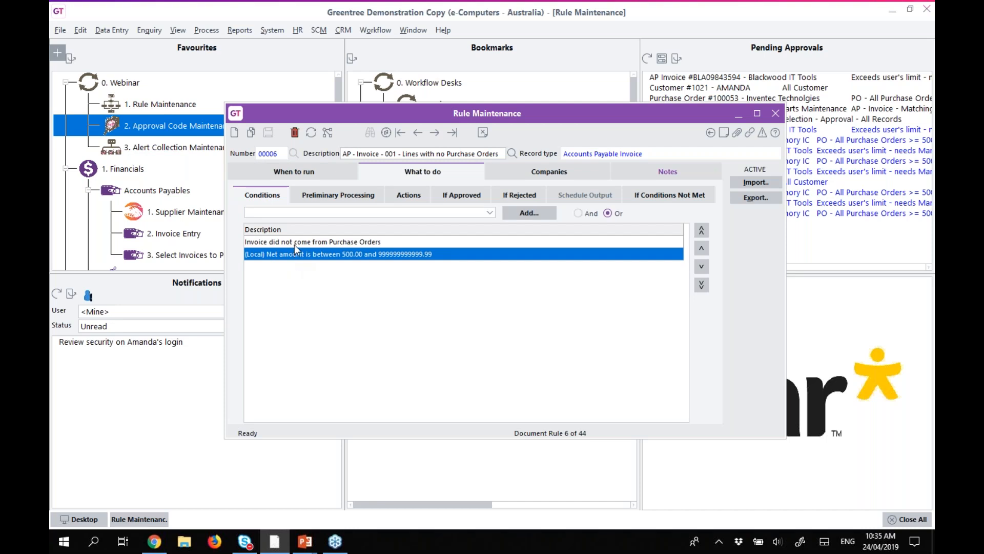
pyautogui.click(288, 214)
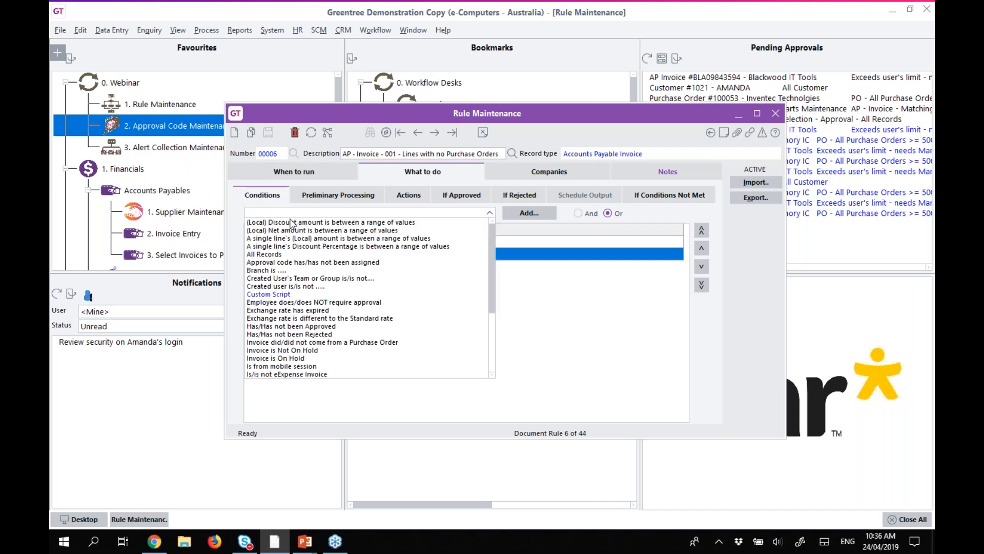
pyautogui.click(352, 343)
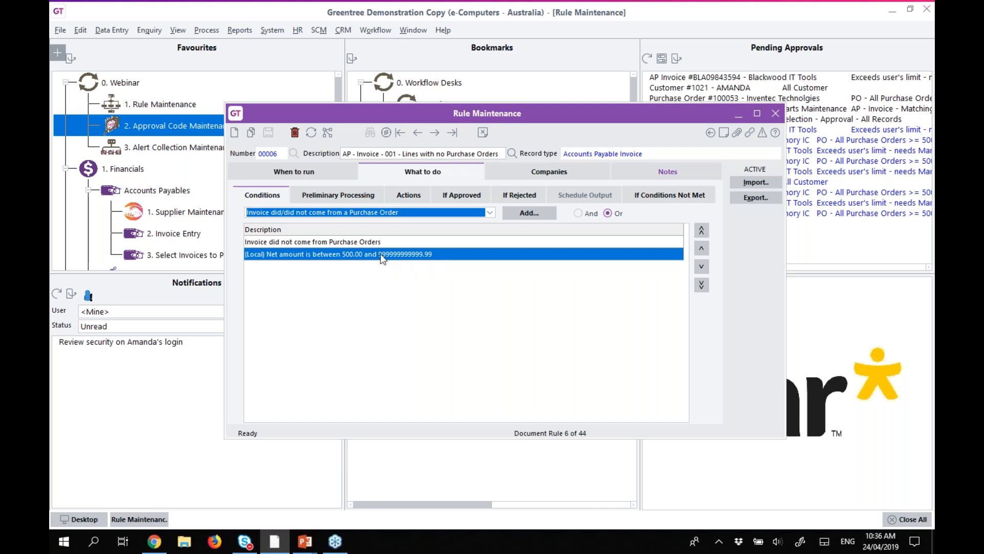
pyautogui.click(327, 194)
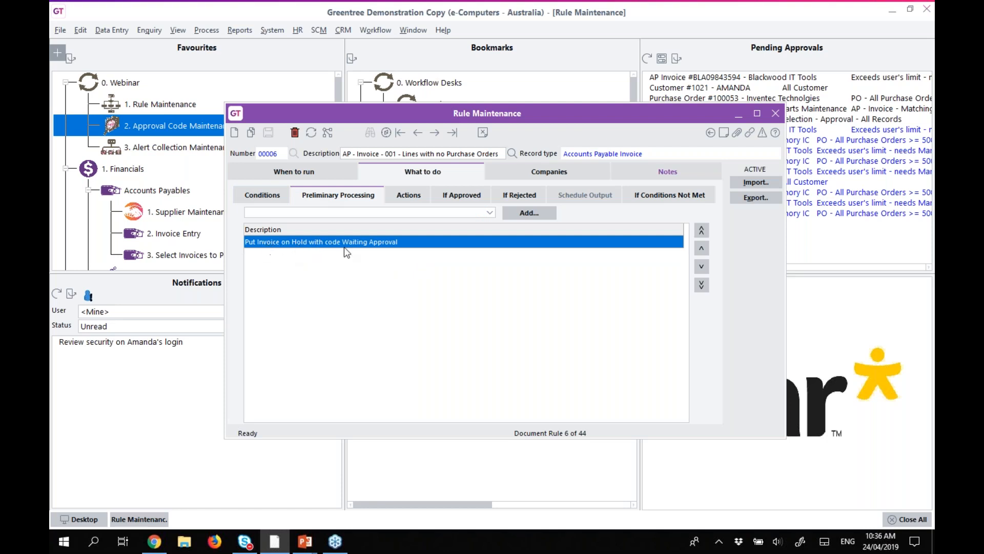
# Review rule 001's actions, approval, rejection and not-met follow-ups, then advance to the next rule.
pyautogui.click(408, 195)
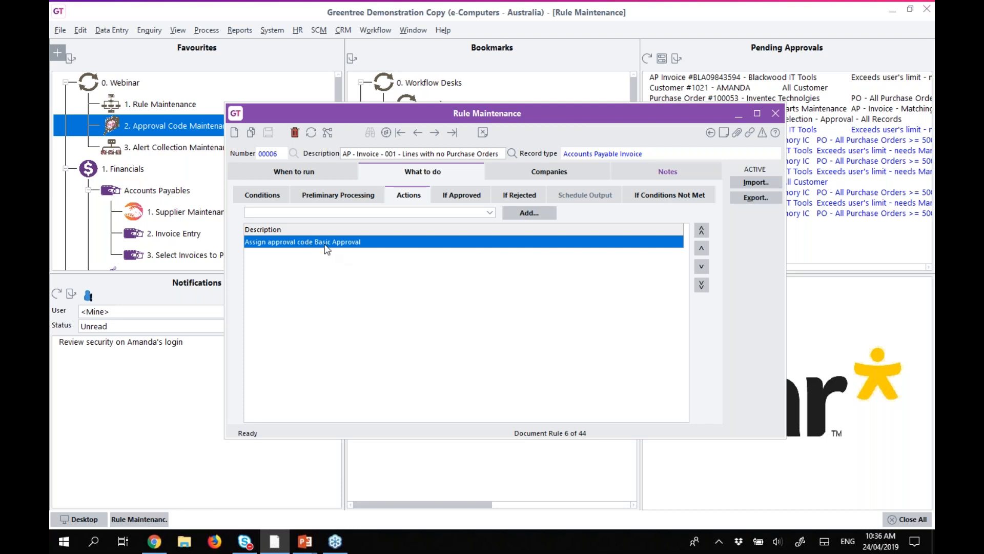
pyautogui.click(519, 195)
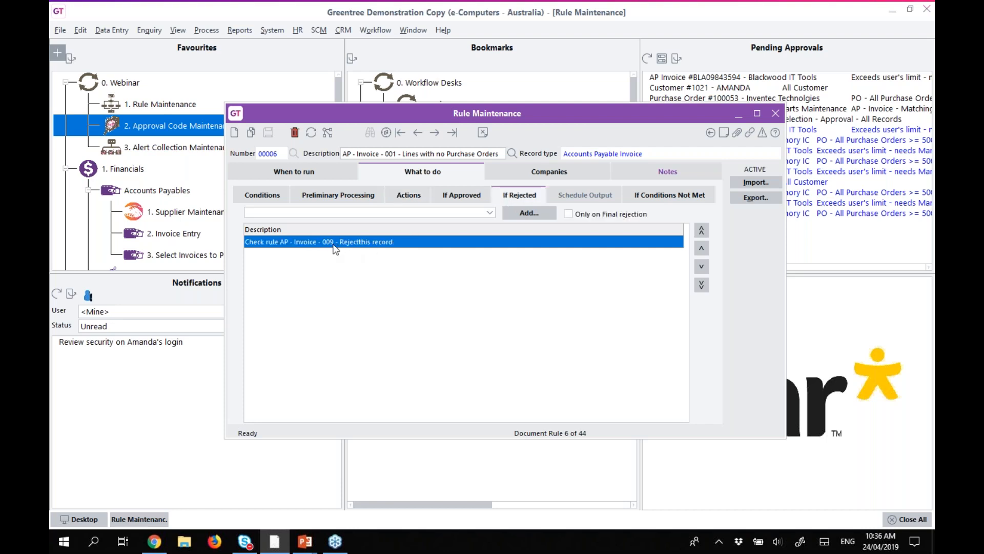
pyautogui.click(460, 197)
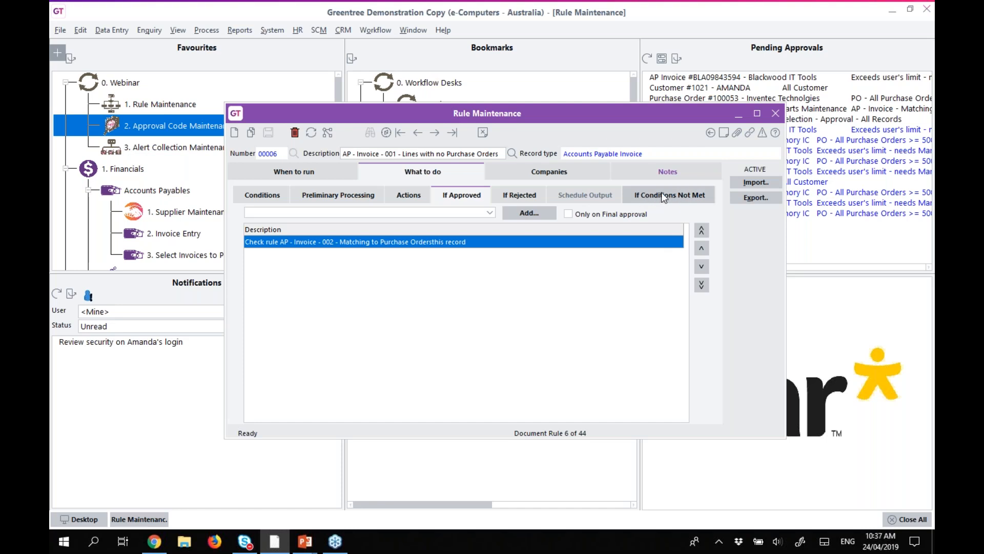
pyautogui.click(280, 197)
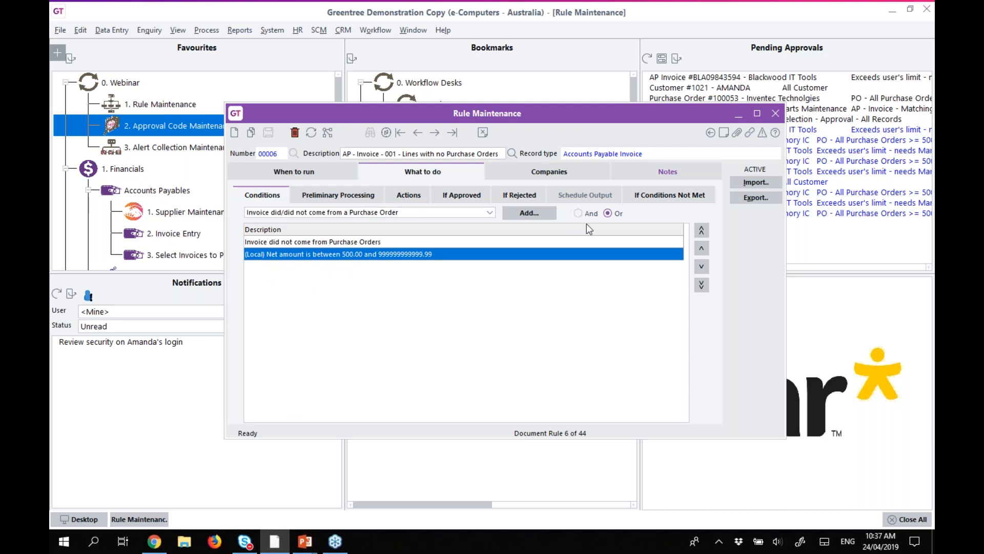
pyautogui.click(652, 196)
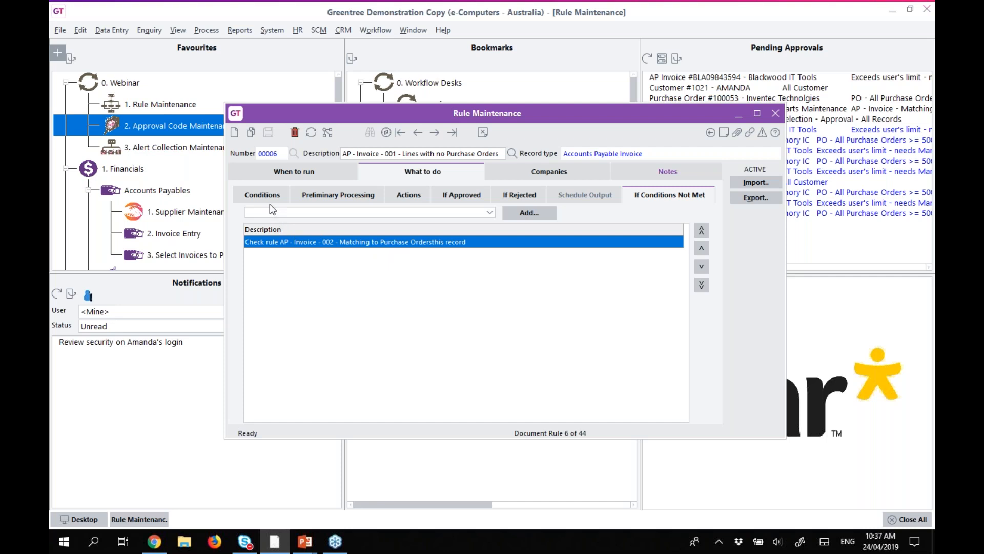
pyautogui.click(436, 135)
# Load rule 00005, Matching to Purchase Orders, check its programmatic triggers, and view its conditions.
pyautogui.click(418, 135)
pyautogui.click(493, 154)
pyautogui.click(400, 177)
pyautogui.click(270, 177)
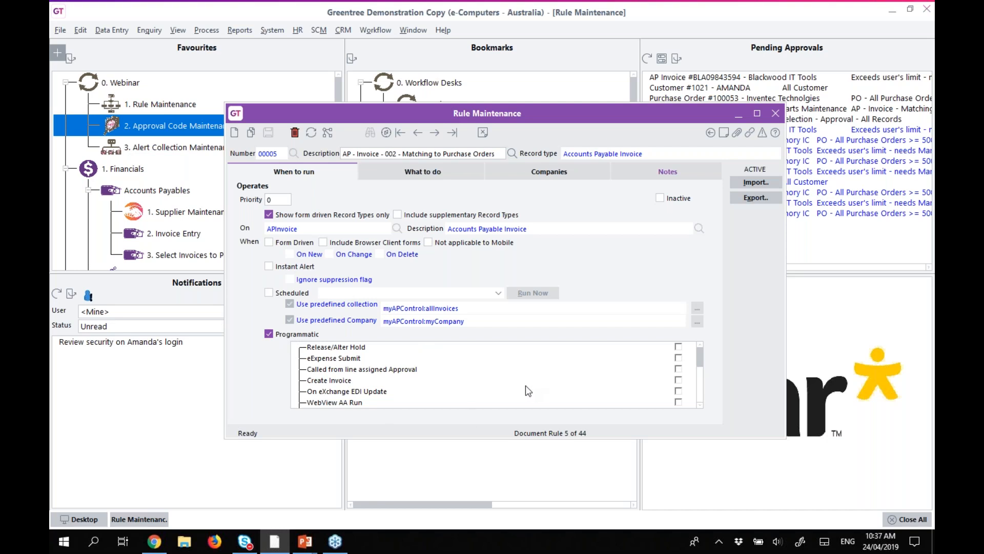
pyautogui.scroll(-3, 700, 360)
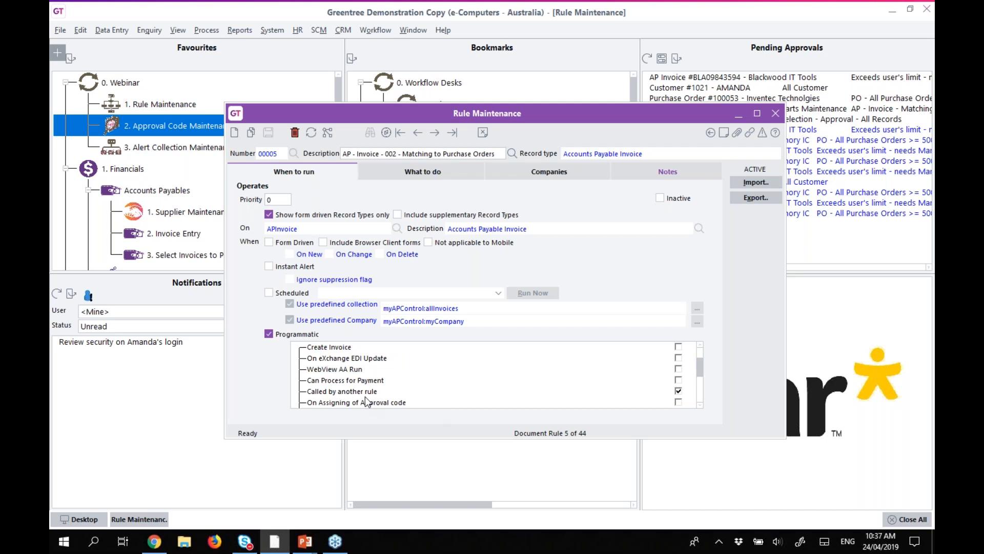
pyautogui.click(362, 393)
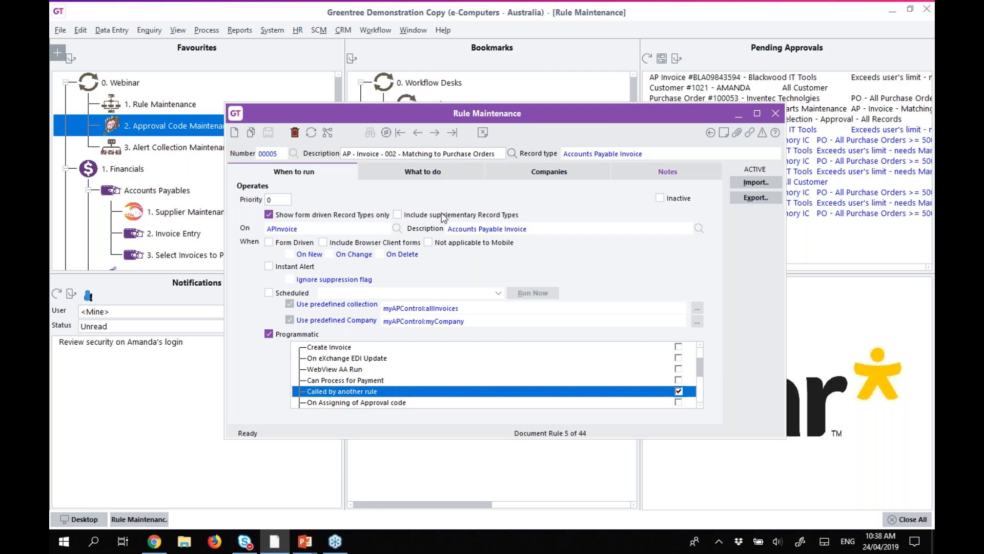
pyautogui.click(402, 167)
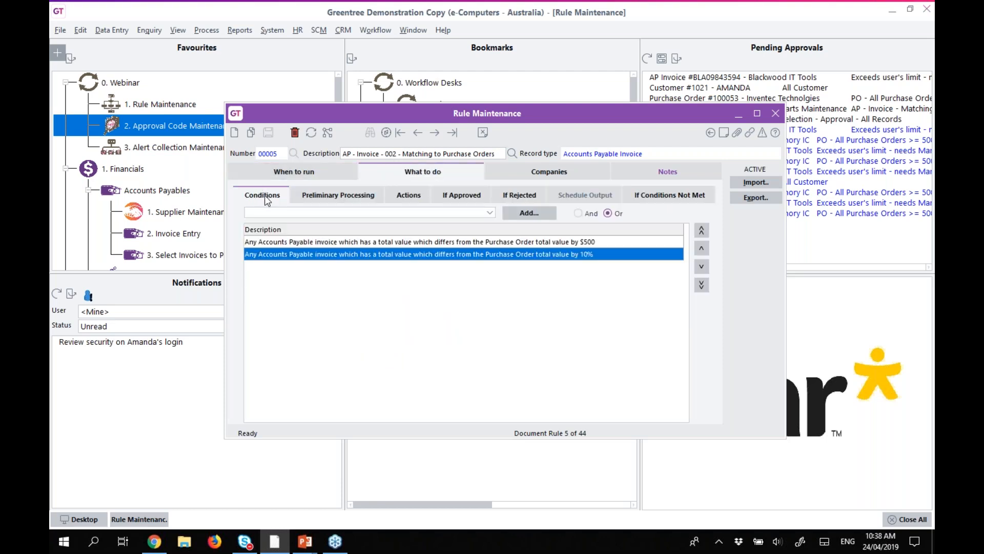
# Inspect the $500 Purchase Order variance condition's settings without changing them.
pyautogui.click(297, 213)
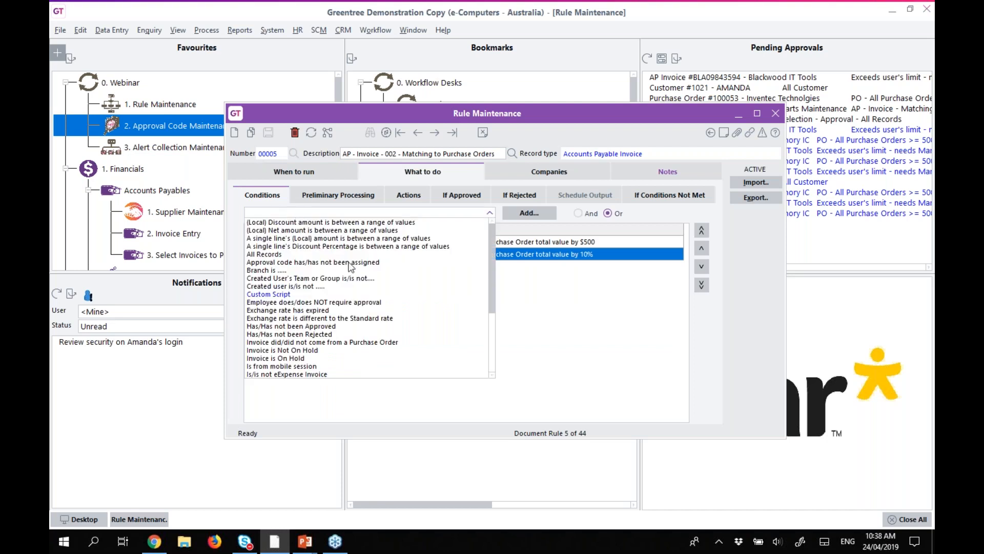
pyautogui.moveTo(495, 266)
pyautogui.mouseDown()
pyautogui.moveTo(504, 337)
pyautogui.moveTo(498, 258)
pyautogui.mouseUp()
pyautogui.click(521, 307)
pyautogui.click(295, 242)
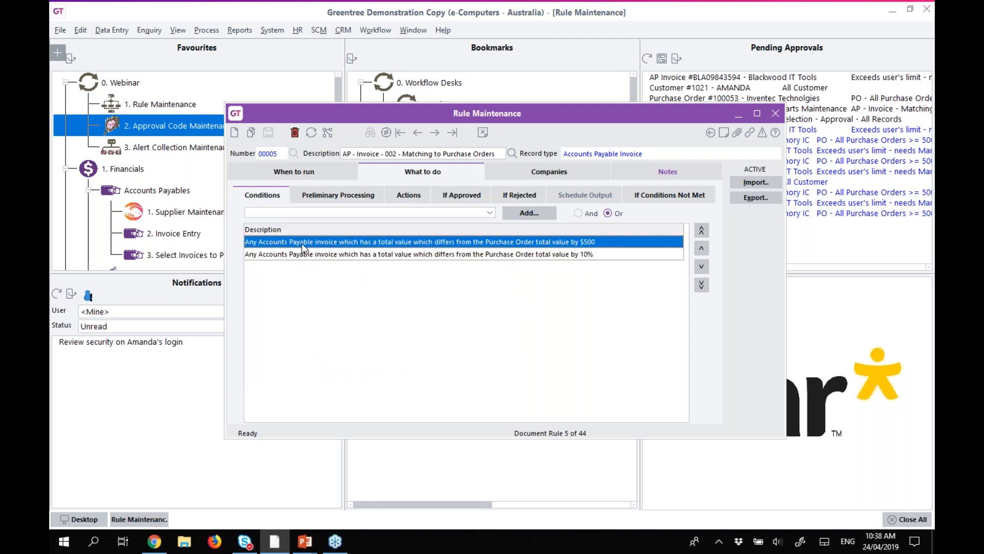
pyautogui.doubleClick(315, 244)
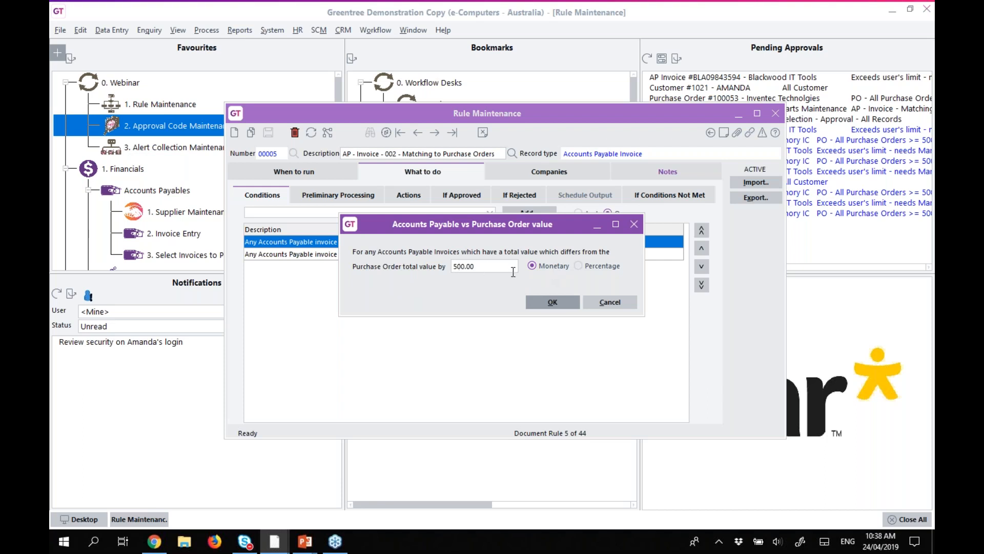
pyautogui.click(610, 302)
# Inspect the 10% variance condition unchanged, then view the Waiting Approval hold step.
pyautogui.click(457, 257)
pyautogui.doubleClick(490, 257)
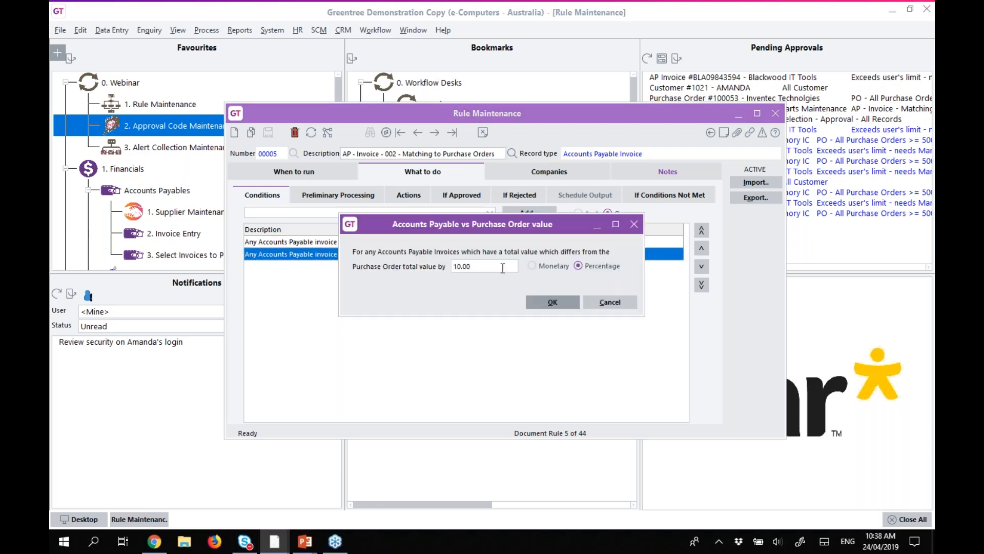
pyautogui.click(608, 302)
pyautogui.click(318, 196)
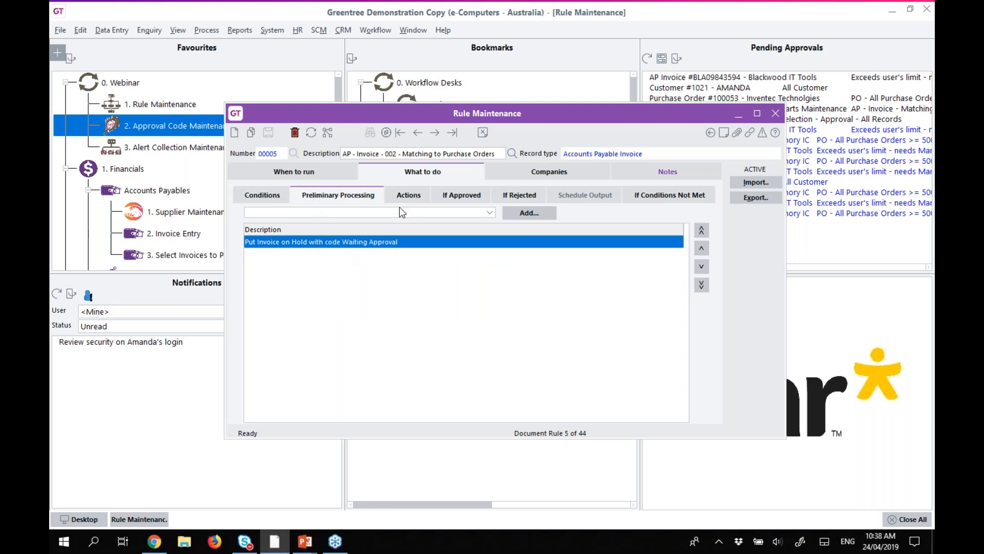
# Show rule 00005's action requiring approval by the users who created the Purchase Order.
pyautogui.click(402, 194)
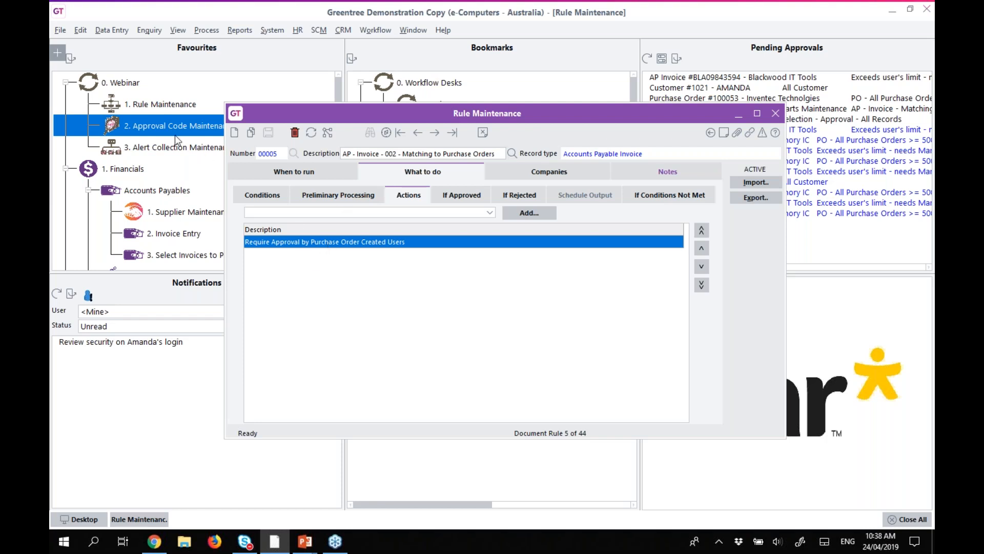
# Open Approval Code Maintenance from Favourites and load the Detailed Approval code.
pyautogui.doubleClick(184, 124)
pyautogui.click(495, 178)
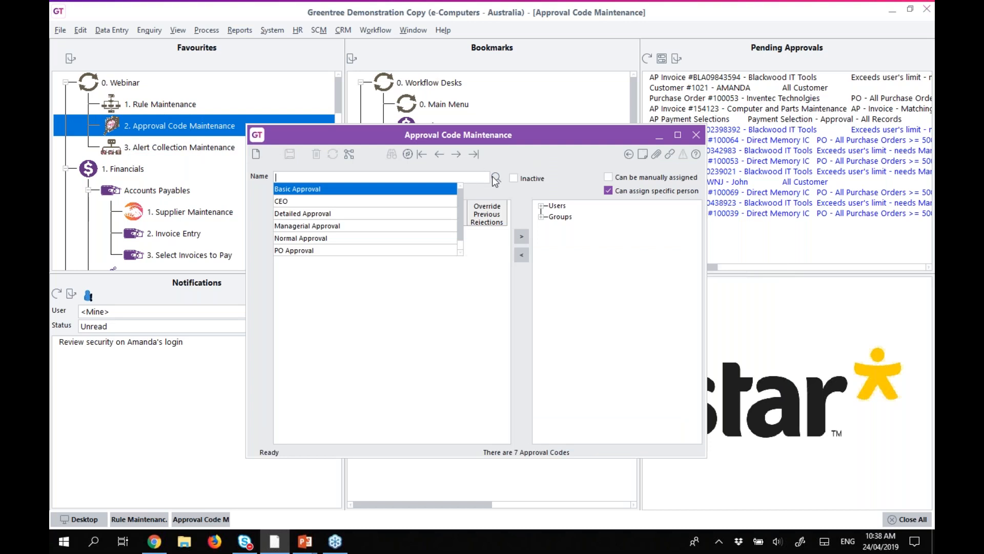
pyautogui.click(310, 215)
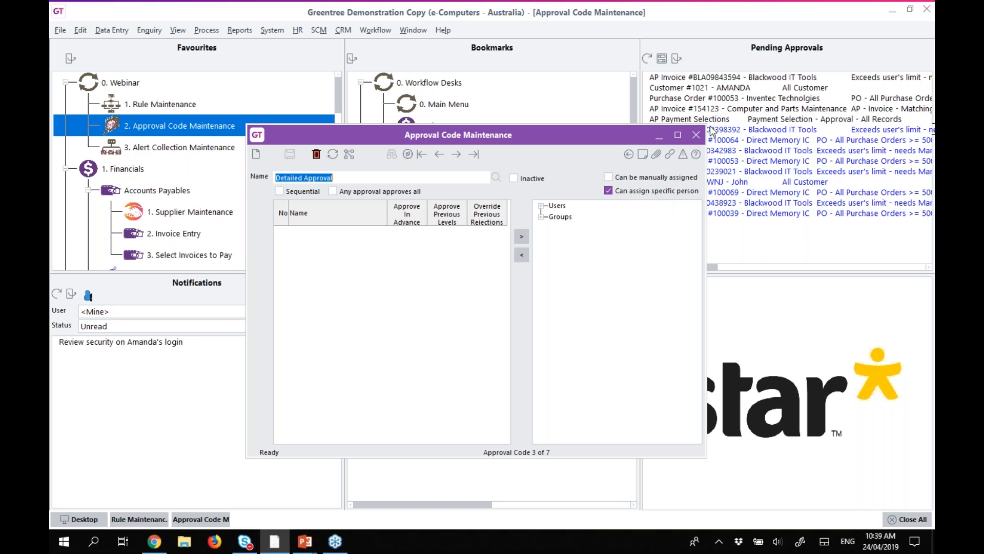
pyautogui.click(696, 135)
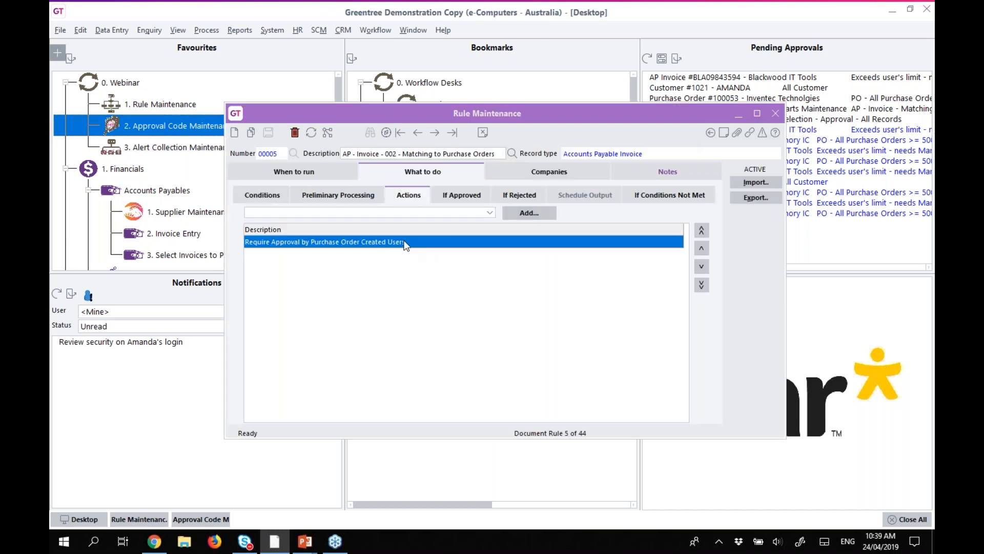
pyautogui.doubleClick(362, 240)
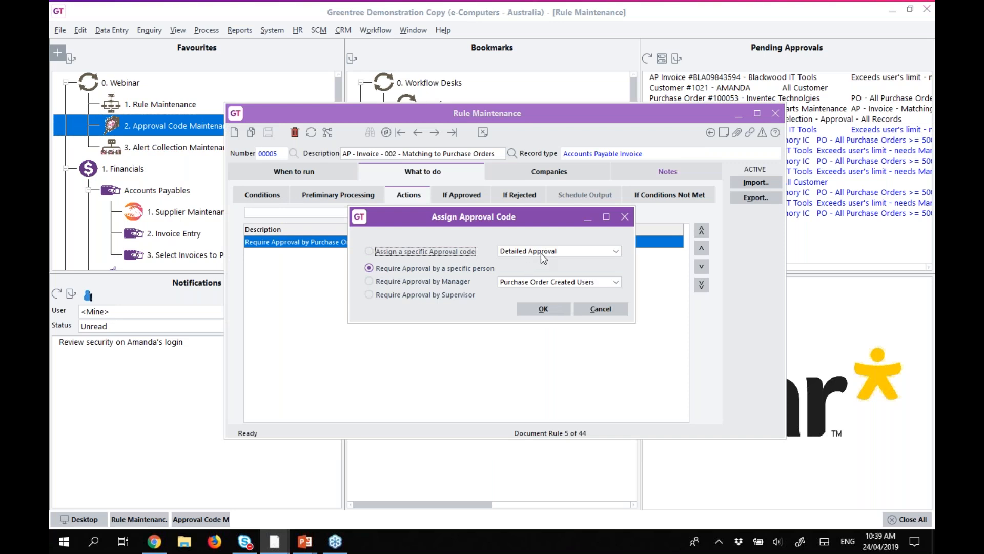
pyautogui.click(557, 252)
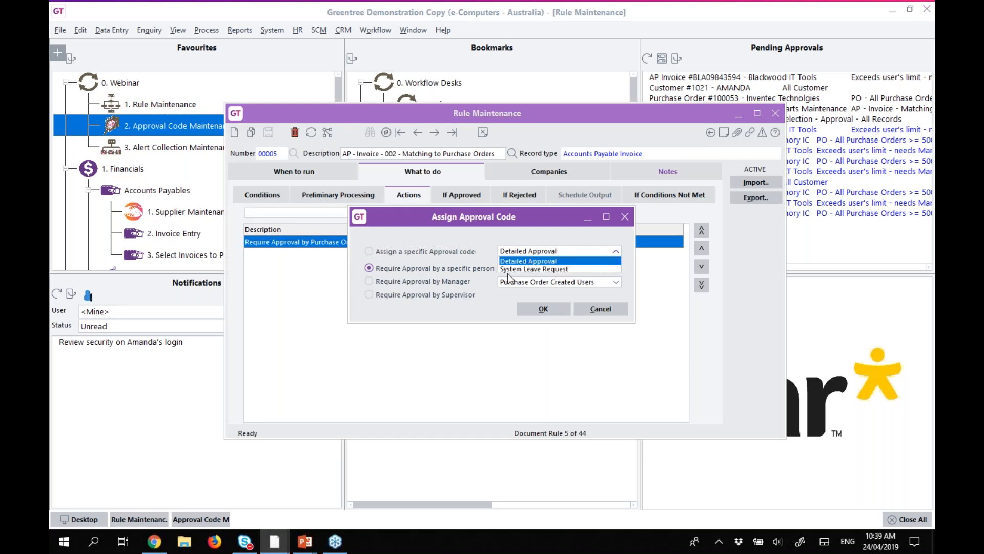
pyautogui.click(424, 269)
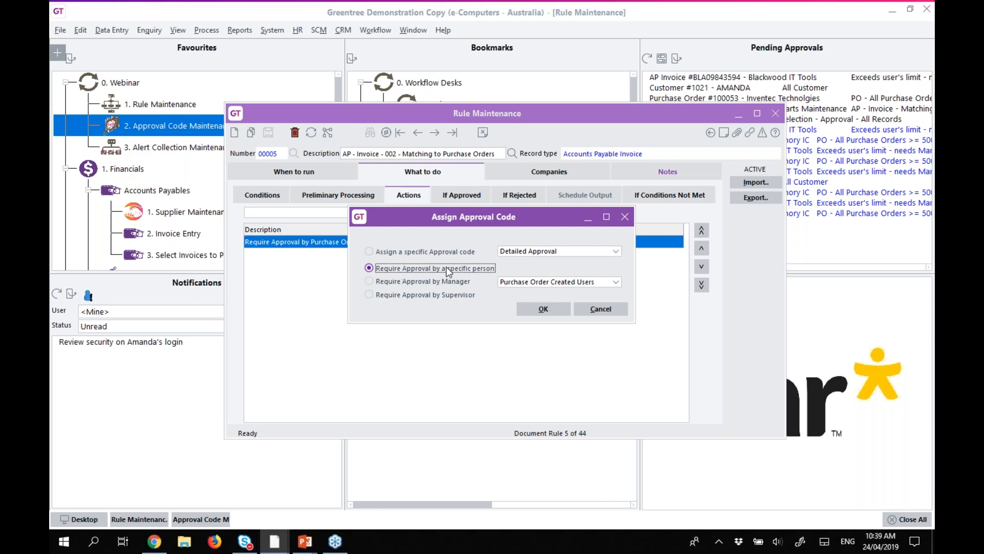
pyautogui.click(605, 282)
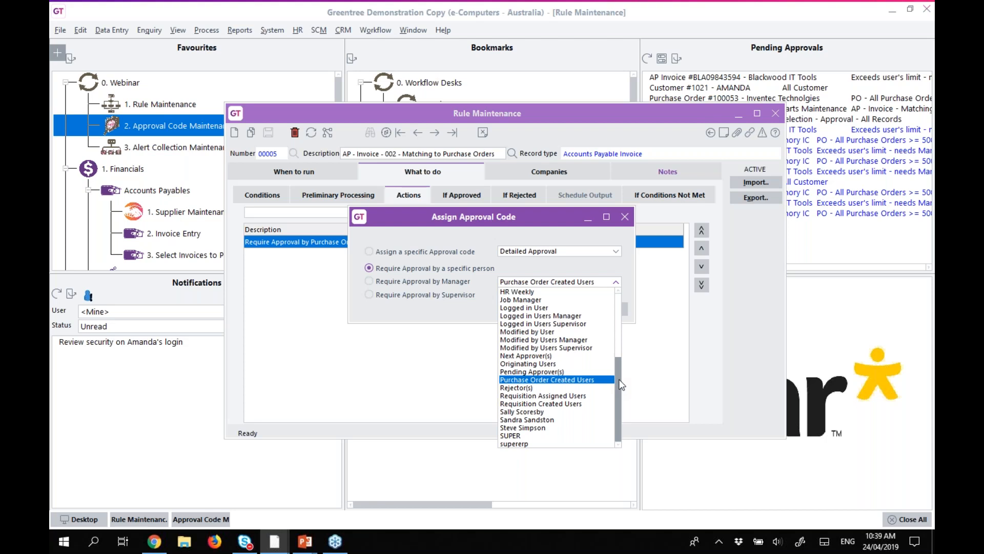
pyautogui.moveTo(618, 386); pyautogui.dragTo(620, 292)
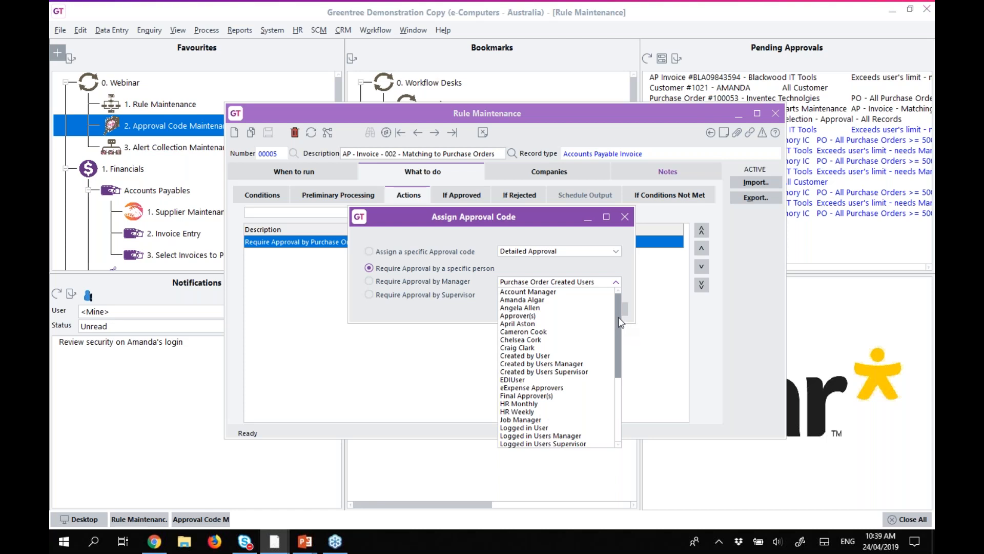
pyautogui.moveTo(618, 317); pyautogui.dragTo(618, 331)
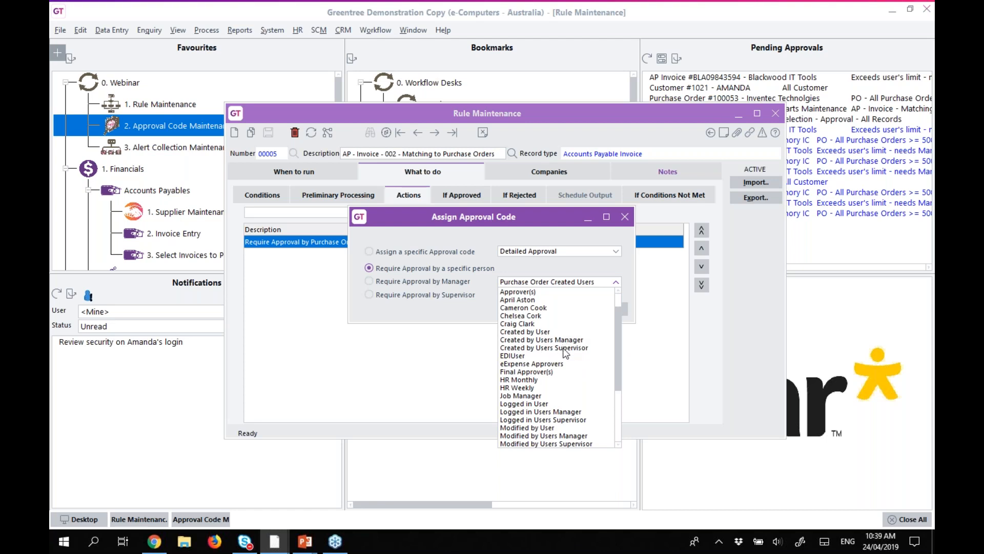
pyautogui.moveTo(619, 391); pyautogui.dragTo(626, 439)
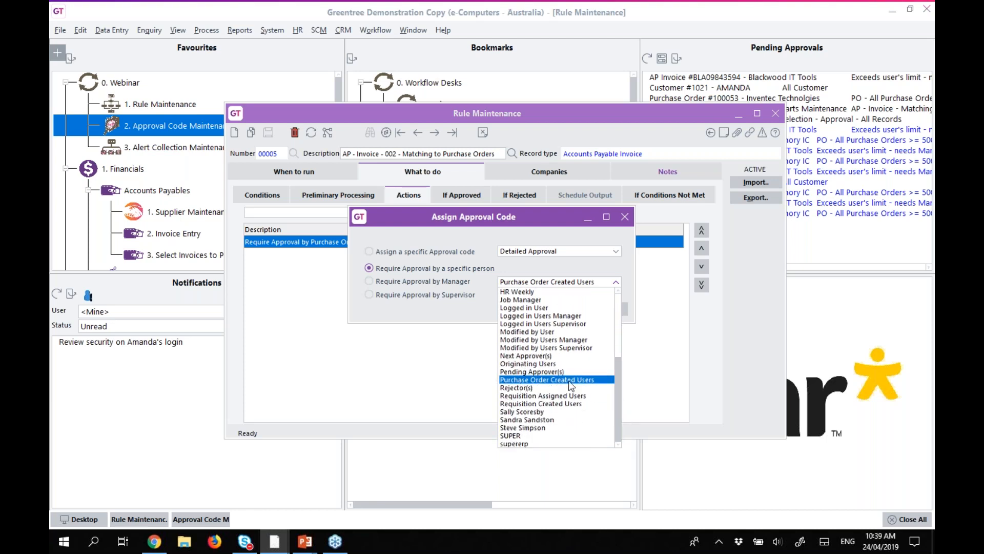
pyautogui.click(408, 313)
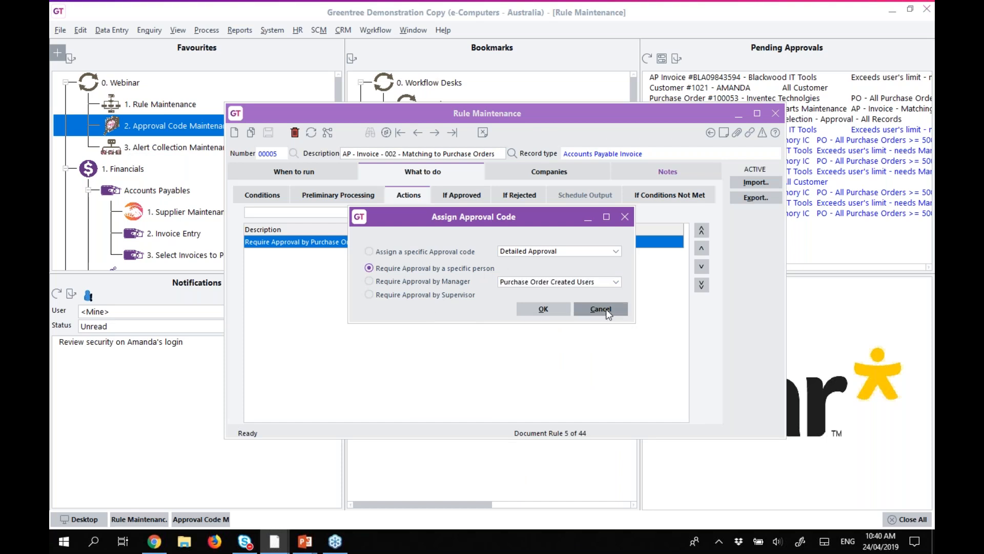
pyautogui.click(606, 309)
# Review rule 00005's If Approved, If Rejected and If Conditions Not Met follow-up rules.
pyautogui.click(458, 196)
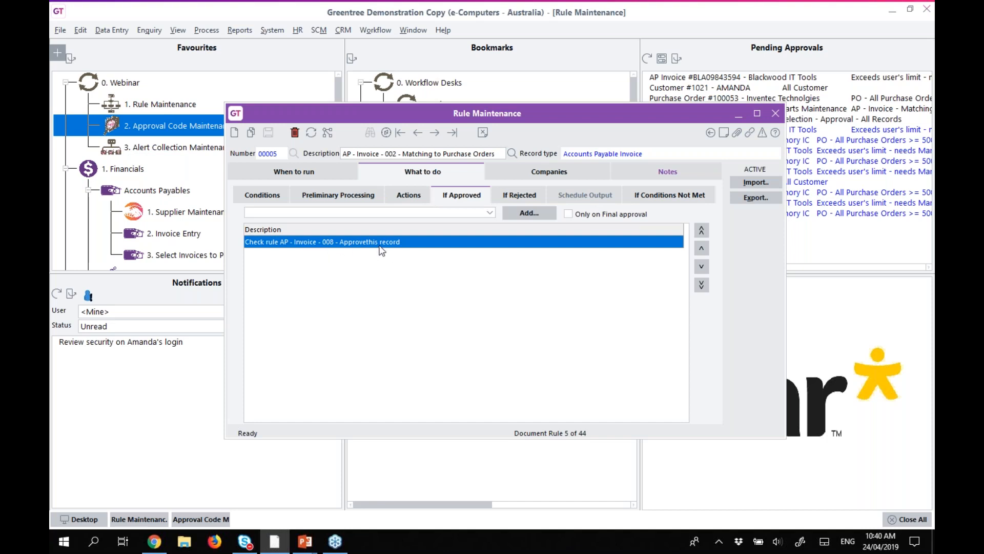
pyautogui.click(511, 195)
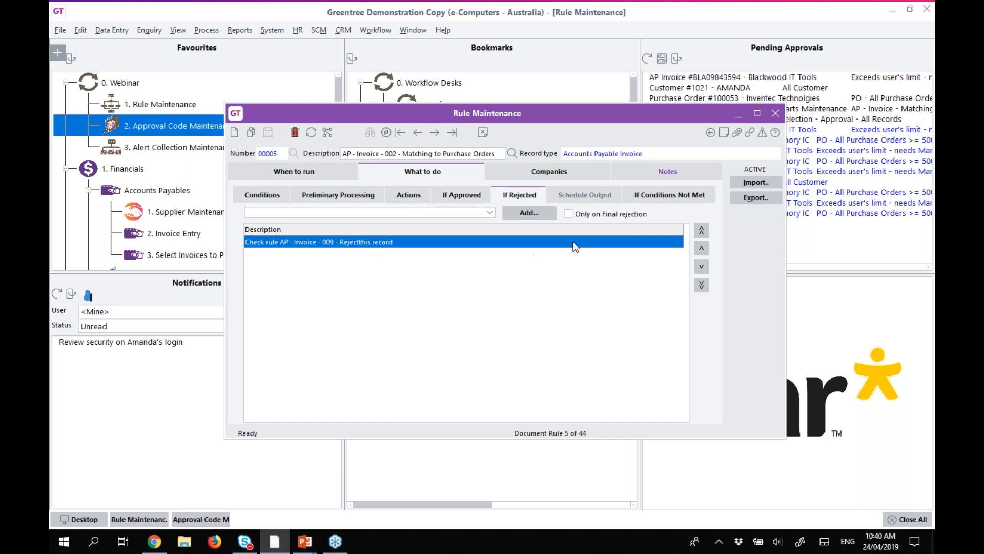
pyautogui.click(658, 196)
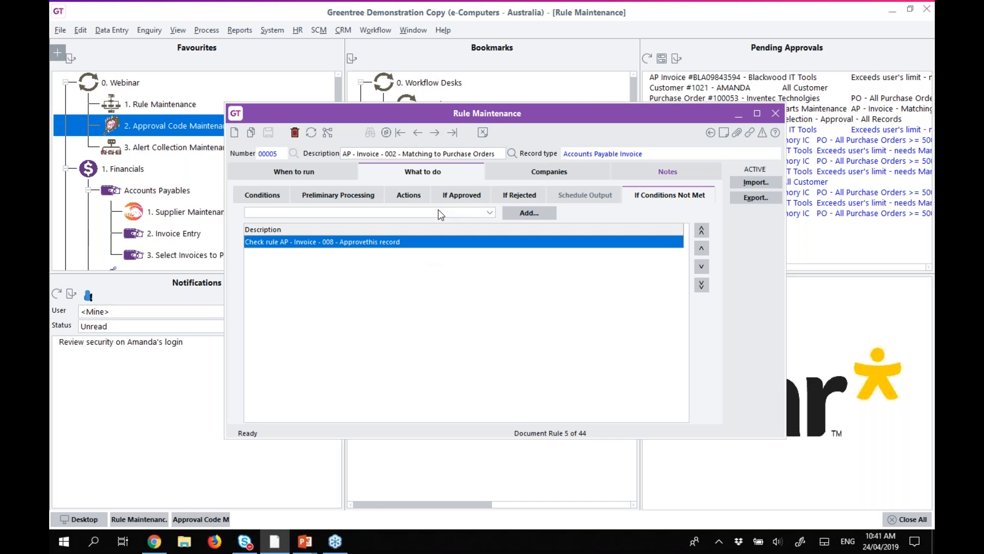
# Review rule AP - Invoice - 008 - Approve's conditions, preliminary processing, actions and notification message.
pyautogui.click(508, 154)
pyautogui.click(377, 191)
pyautogui.click(280, 196)
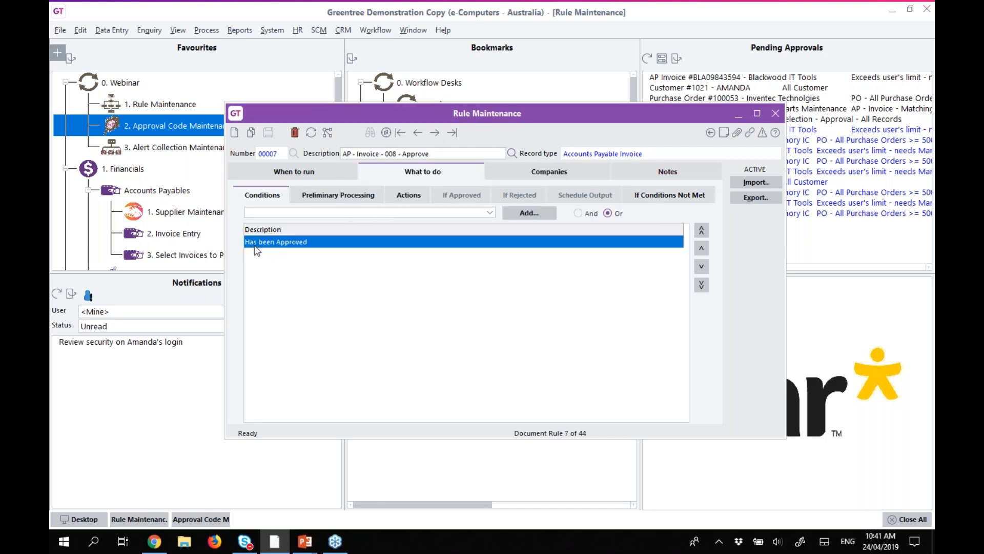
pyautogui.click(338, 194)
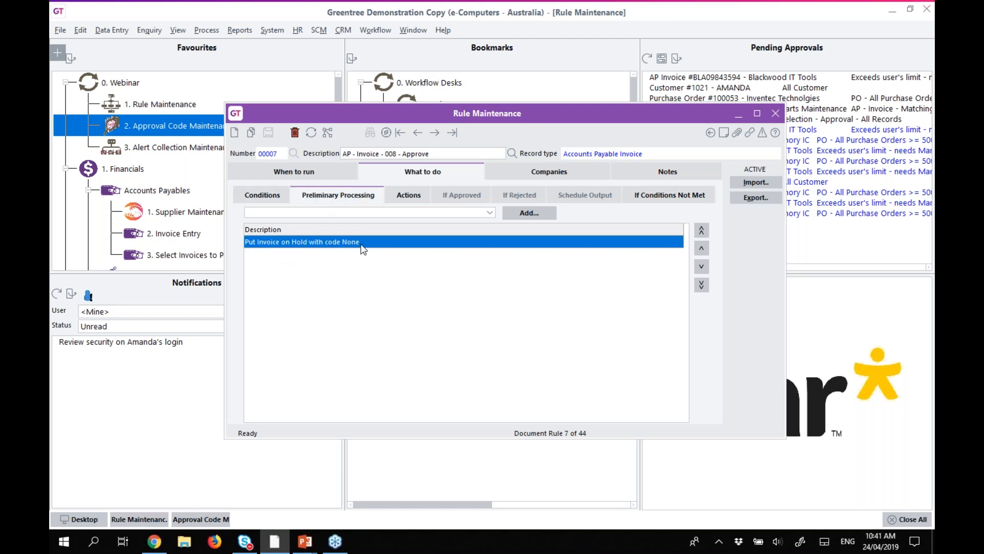
pyautogui.click(400, 194)
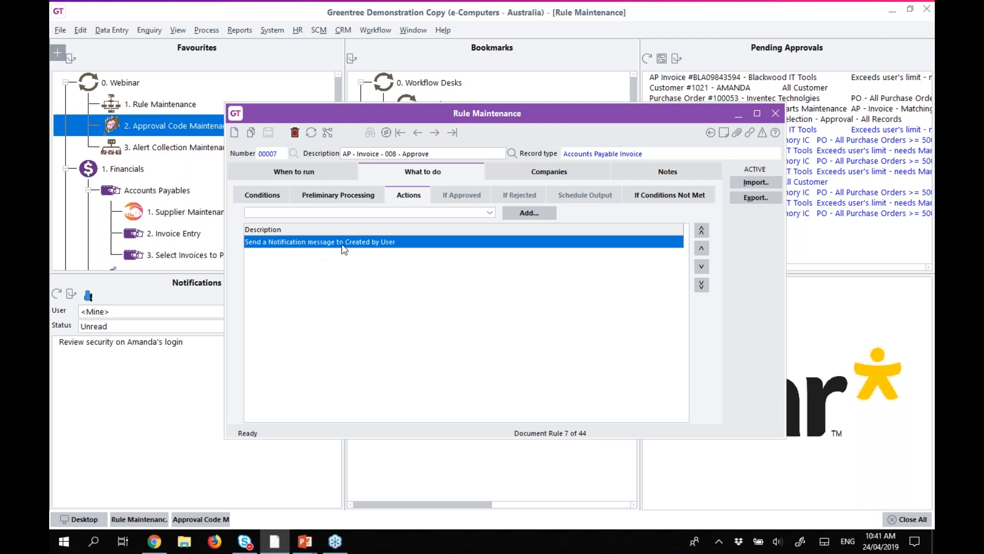
pyautogui.doubleClick(408, 242)
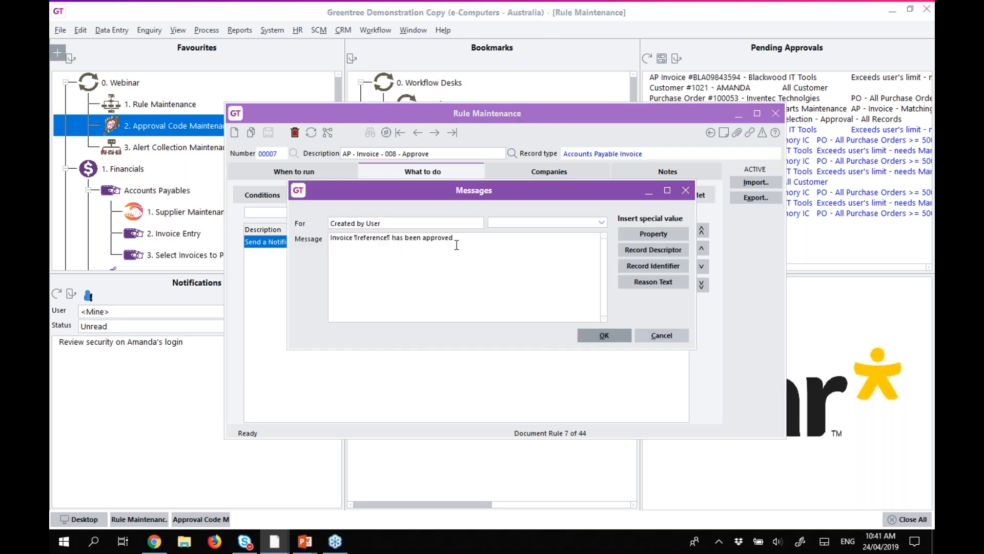
pyautogui.click(656, 334)
# Review rule AP - Invoice - 009 - Reject's tabs and rejection message, then minimise Rule Maintenance.
pyautogui.click(511, 153)
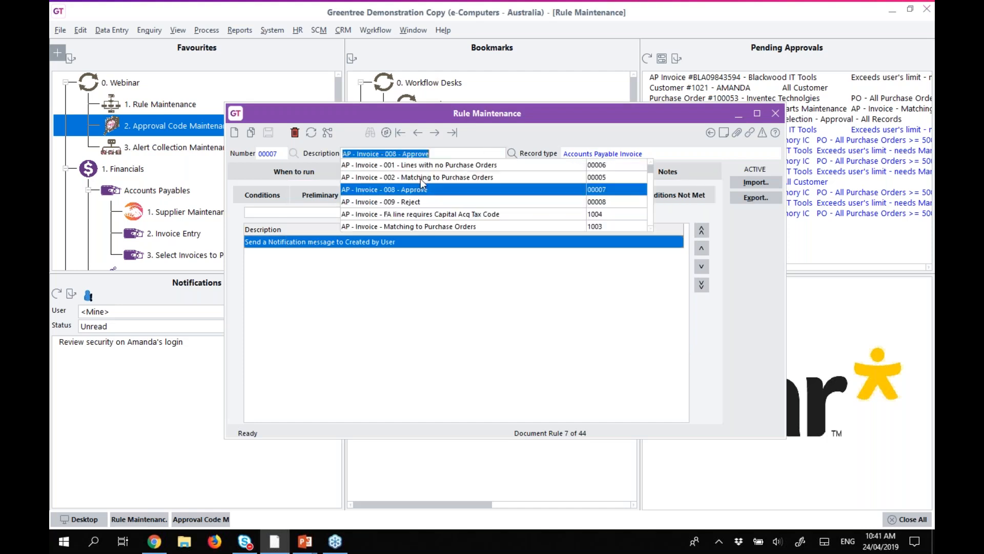
pyautogui.click(377, 204)
pyautogui.click(267, 197)
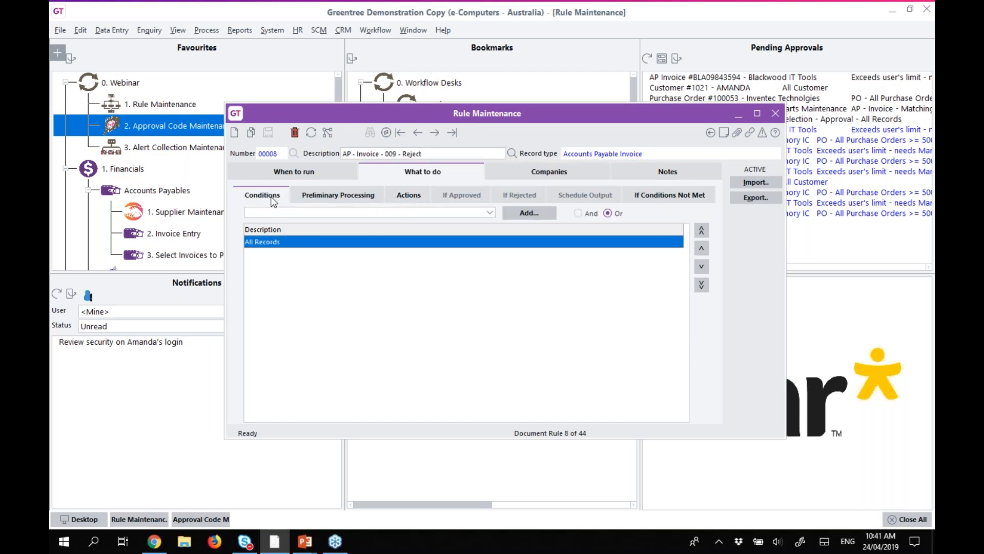
pyautogui.click(337, 196)
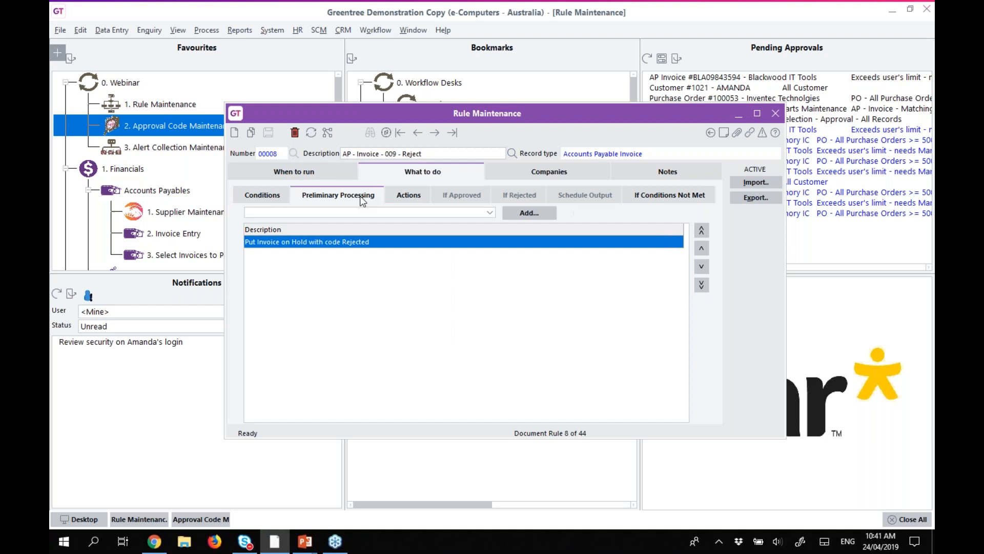
pyautogui.click(402, 198)
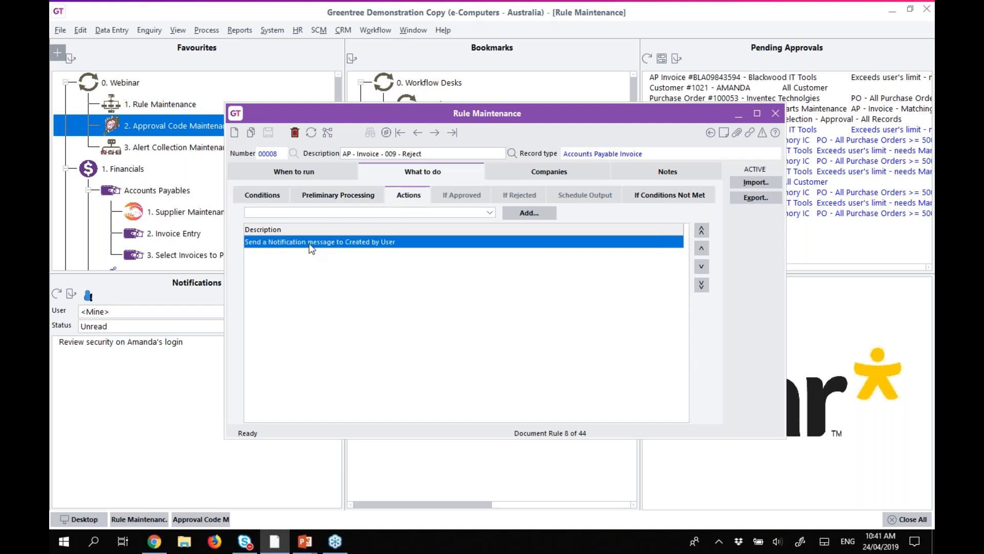
pyautogui.doubleClick(311, 245)
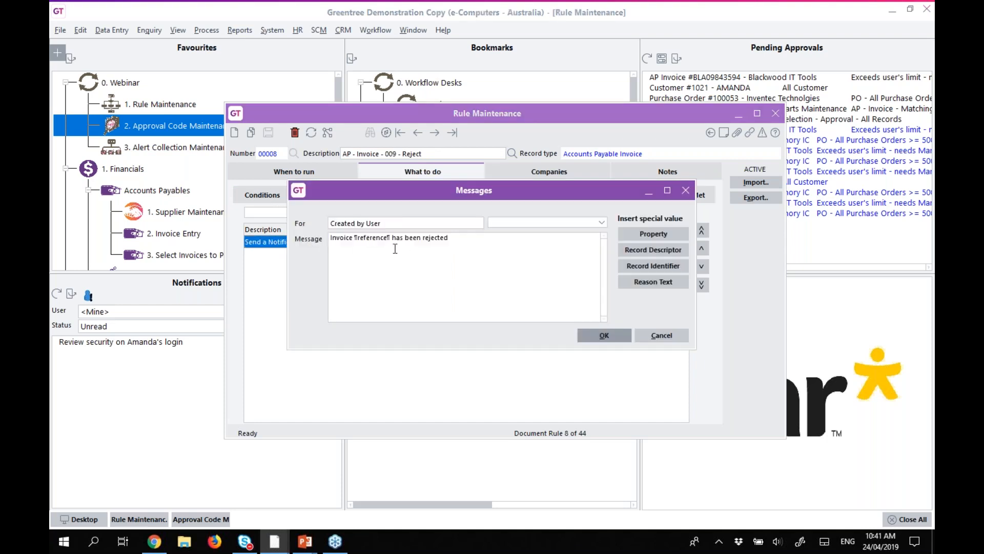
pyautogui.click(661, 335)
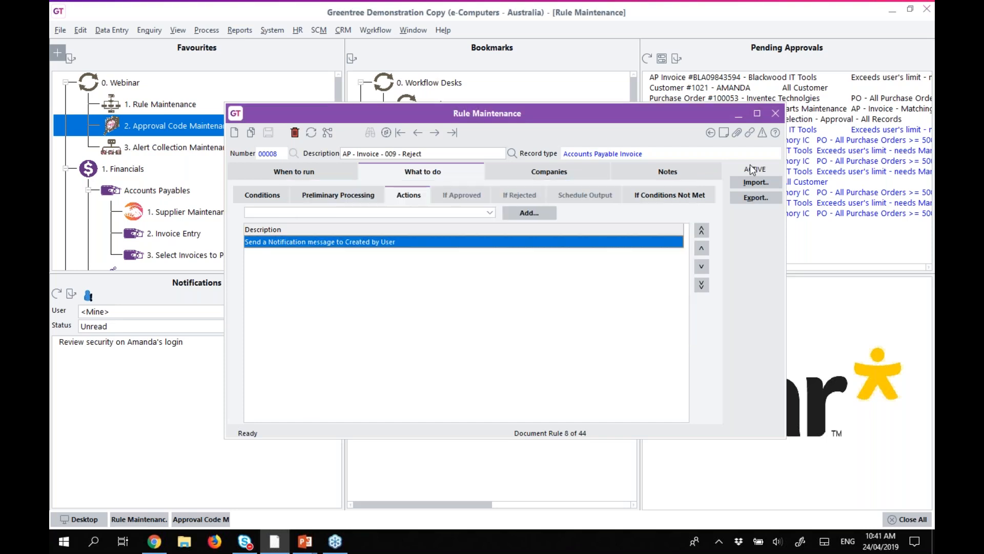
pyautogui.click(739, 118)
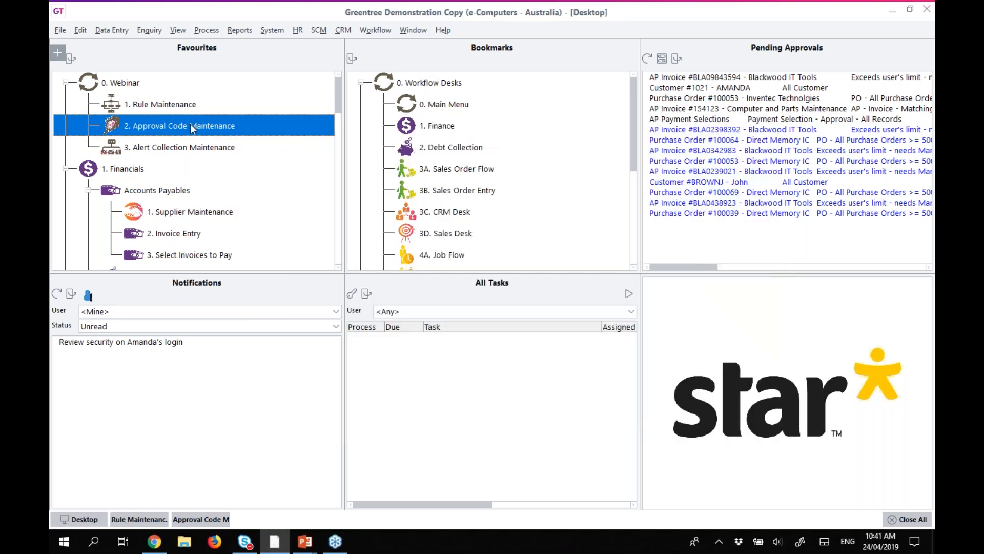
# Start a new AP invoice for supplier 2000, keeping Pending Approvals visible.
pyautogui.click(111, 30)
pyautogui.moveTo(126, 46)
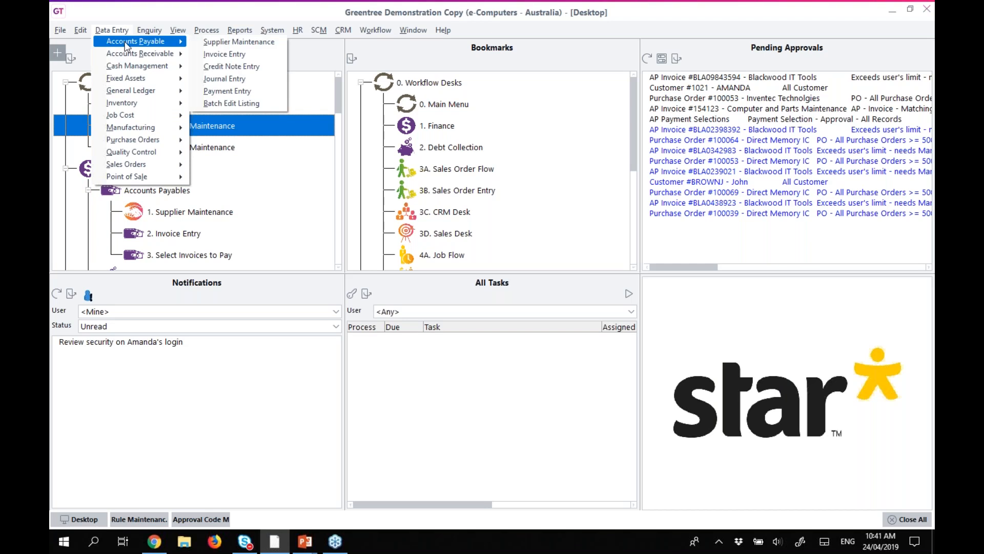
pyautogui.click(216, 54)
pyautogui.moveTo(400, 139); pyautogui.dragTo(277, 105)
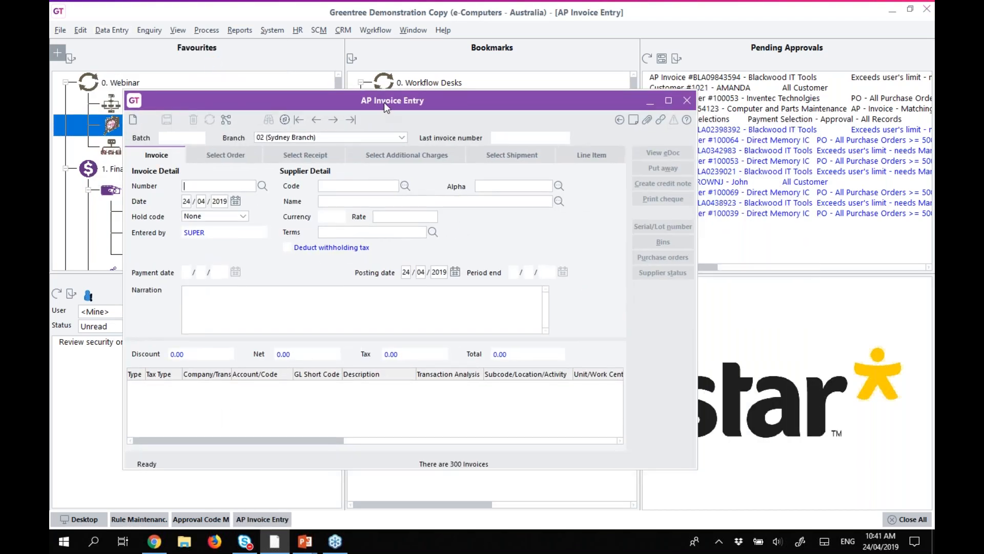
pyautogui.moveTo(385, 106); pyautogui.dragTo(325, 75)
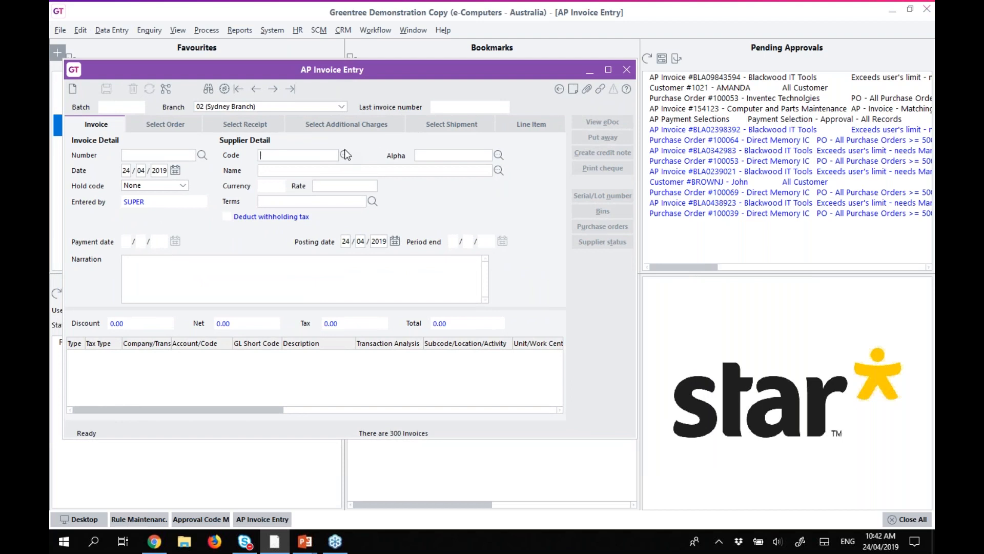
pyautogui.click(343, 156)
pyautogui.press('Return')
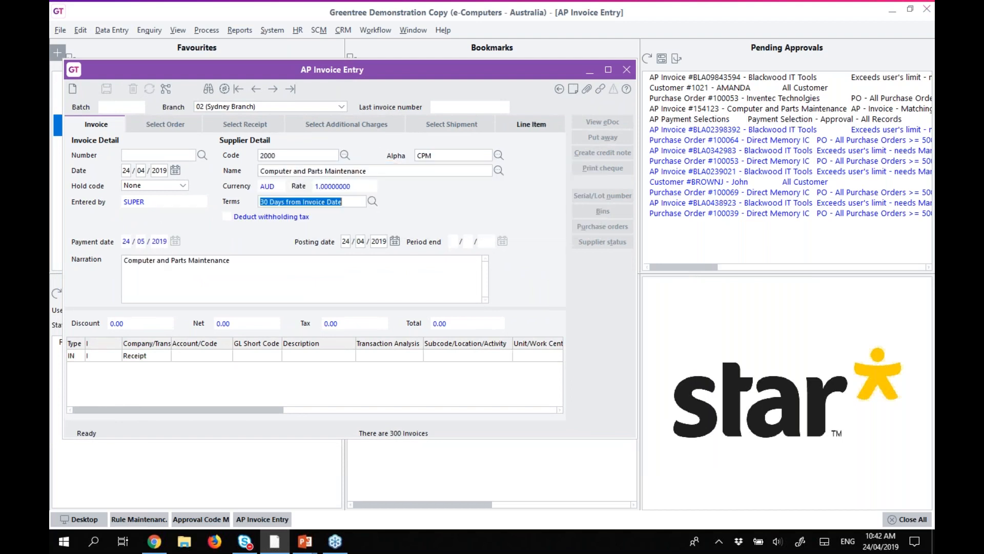
# Add a line for item 00AOPEN17MONITOR with quantity 1.
pyautogui.click(73, 357)
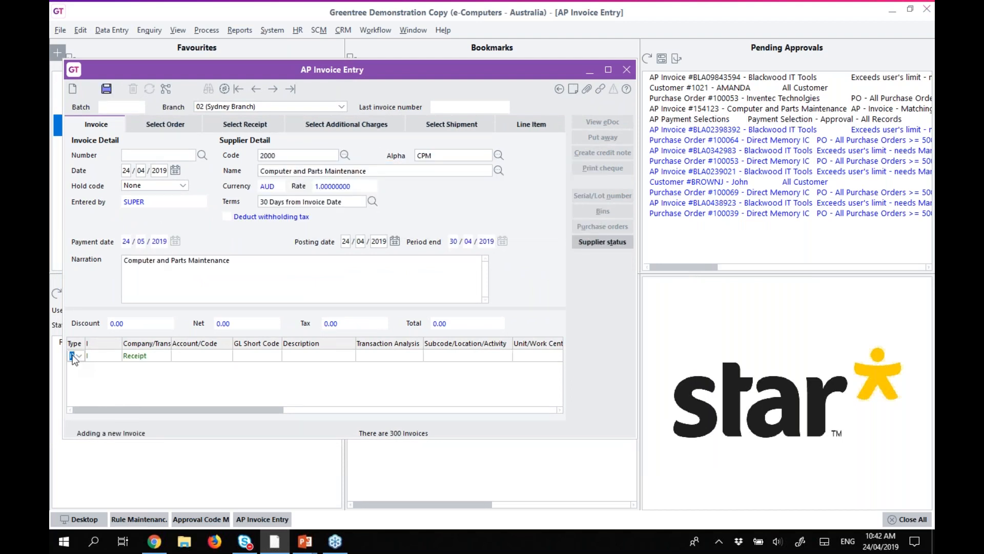
pyautogui.press('Tab')
pyautogui.press('Tab')
pyautogui.press('Tab')
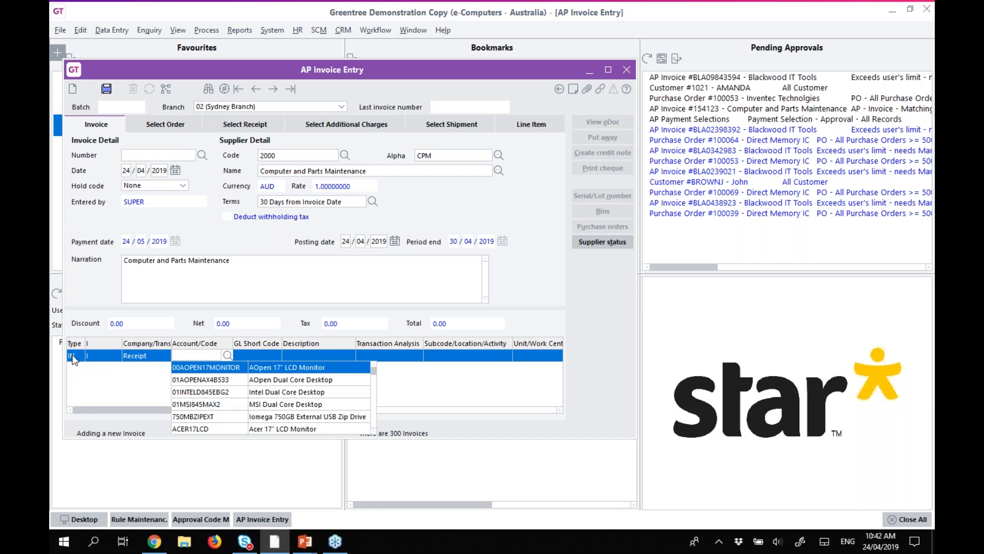
pyautogui.press('Tab')
pyautogui.press('Tab')
pyautogui.press('Tab')
pyautogui.press('Tab')
pyautogui.write('1')
pyautogui.press('Tab')
# Set the invoice number to Example1 and save the invoice.
pyautogui.click(100, 124)
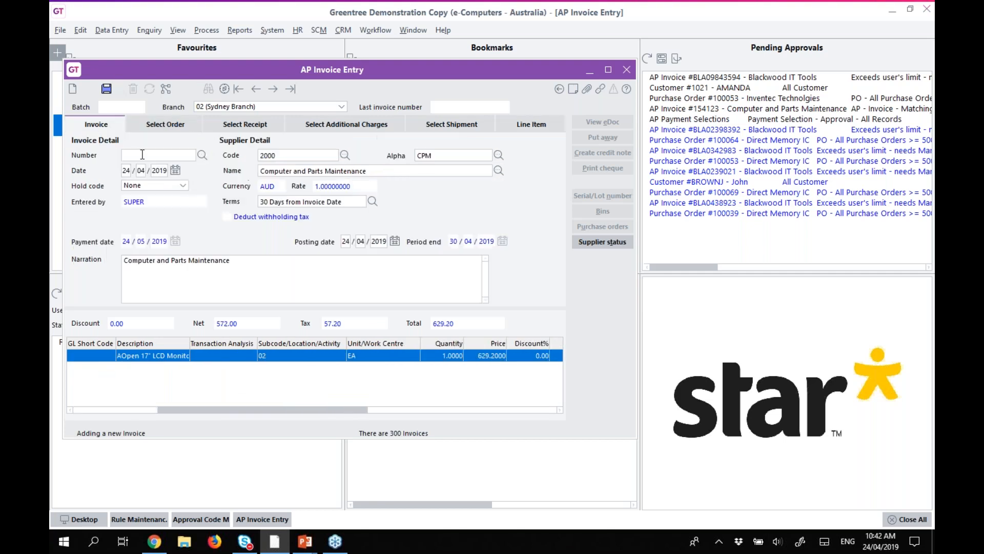
pyautogui.click(145, 155)
pyautogui.write('1234')
pyautogui.hotkey('shift', 'Home')
pyautogui.write('Example1')
pyautogui.click(106, 90)
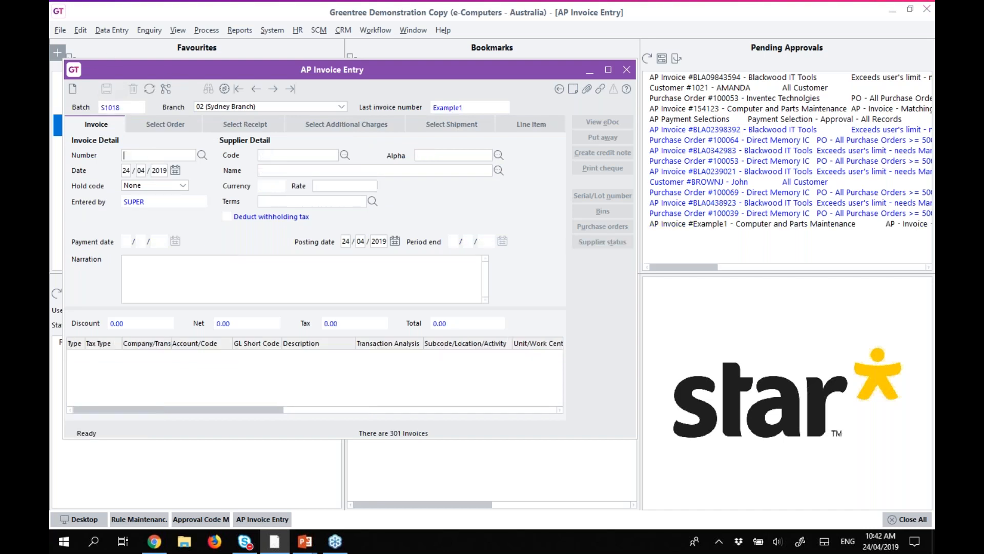
# Recall invoice Example1, check its Basic Approval approvers, and approve it now as administrator.
pyautogui.click(150, 89)
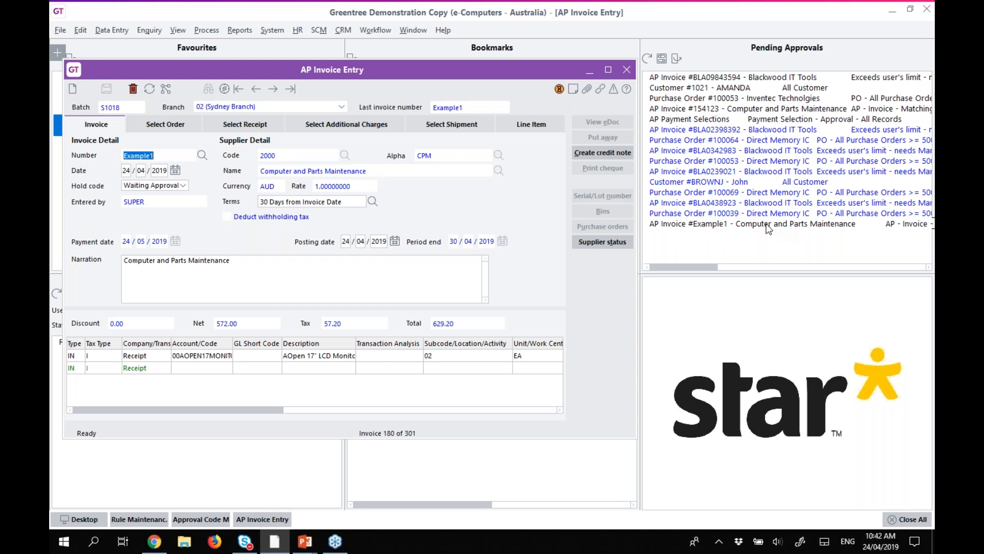
pyautogui.click(558, 88)
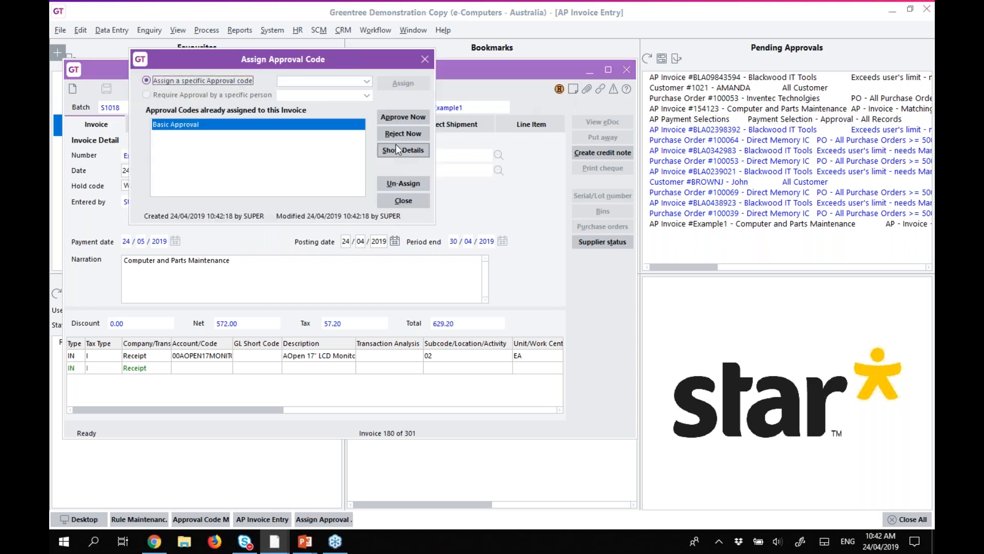
pyautogui.click(395, 150)
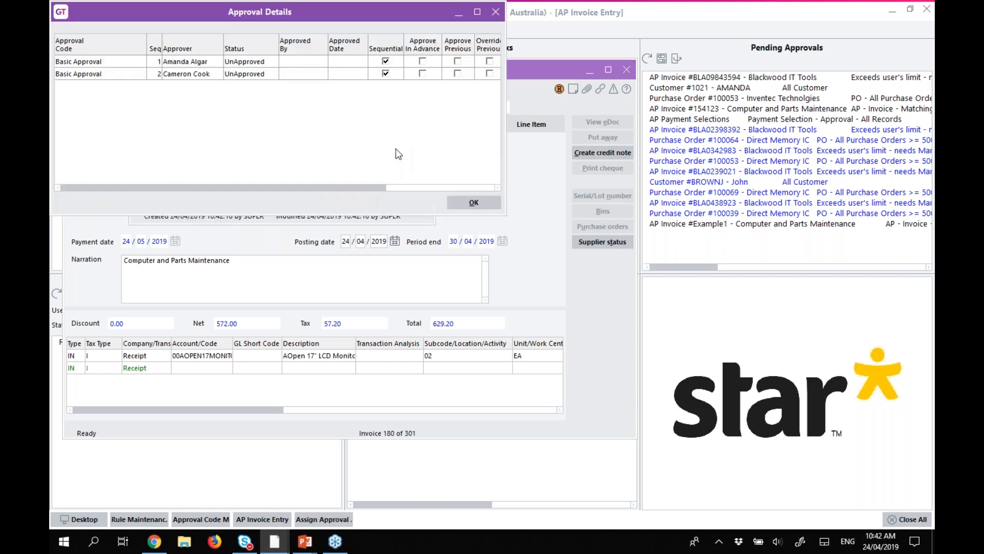
pyautogui.click(466, 204)
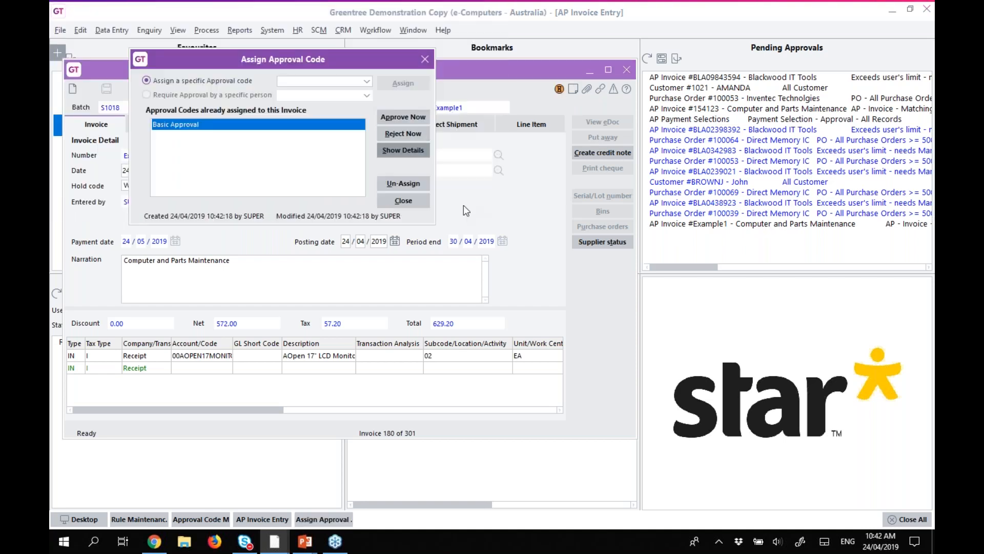
pyautogui.click(408, 117)
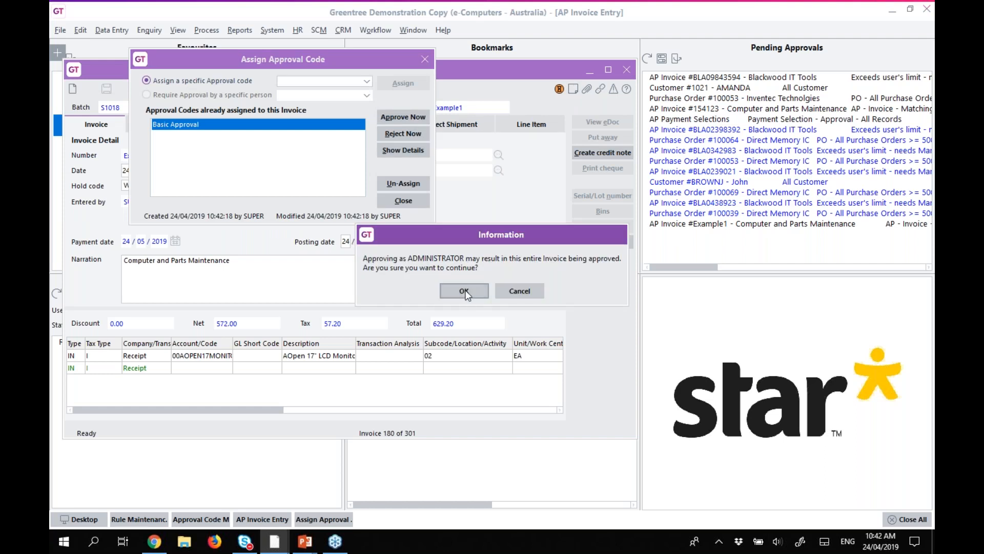
pyautogui.click(462, 290)
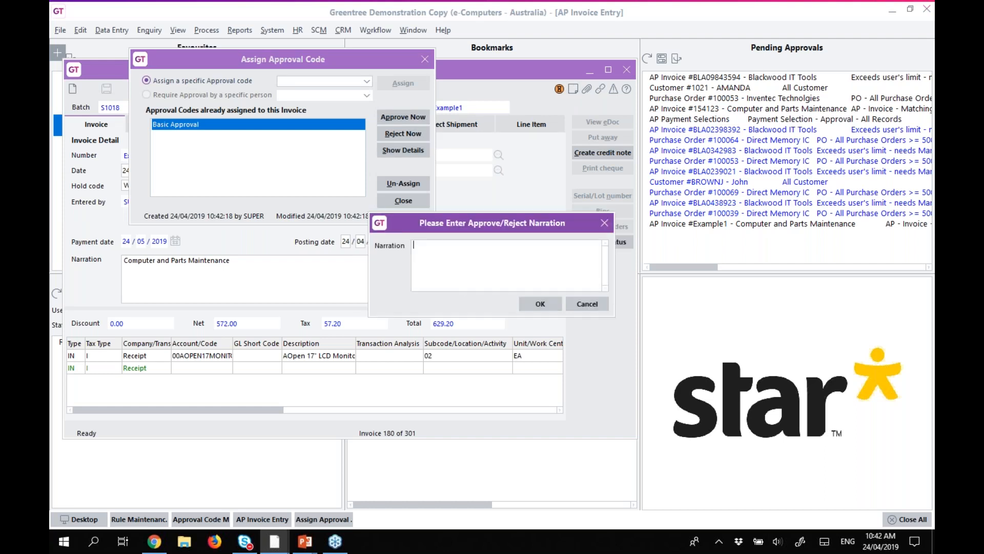
pyautogui.click(544, 302)
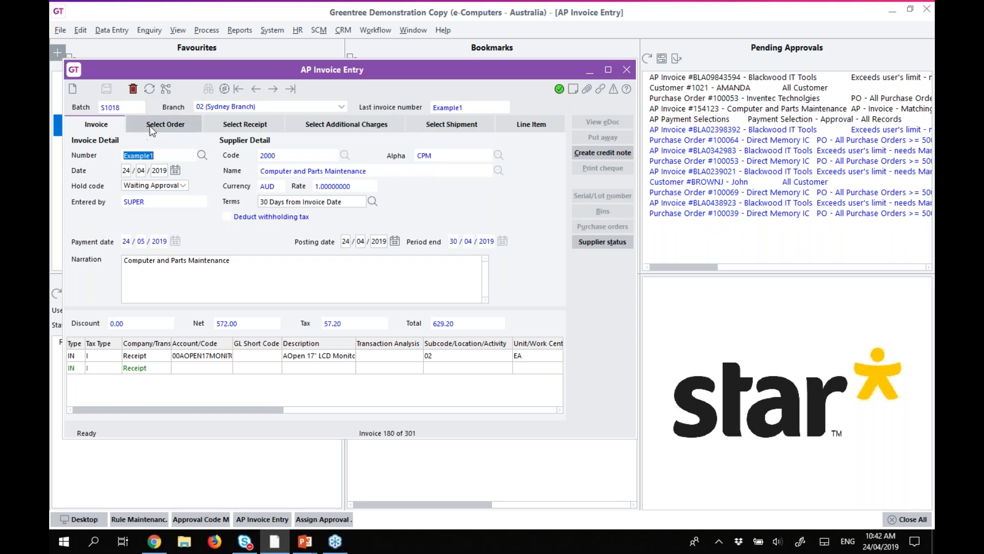
# Create invoice Example2 for supplier 2000 Computer and Parts Maintenance from order 100085 and save it.
pyautogui.click(166, 124)
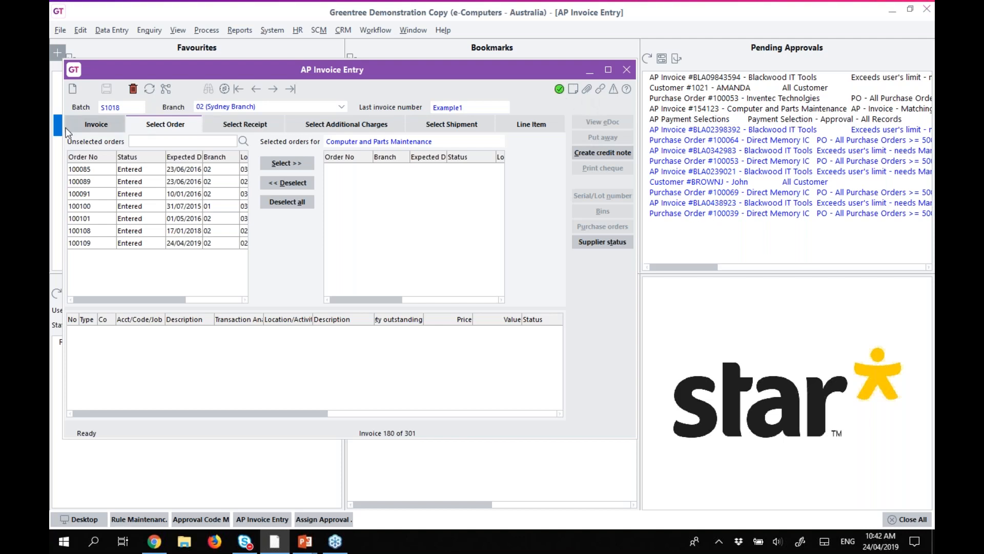
pyautogui.click(74, 90)
pyautogui.write('Example2')
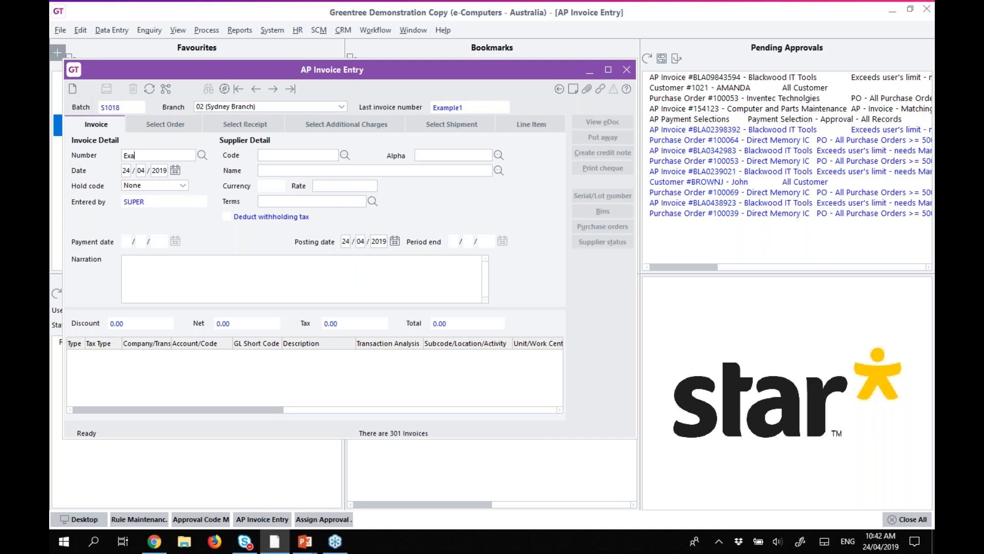
pyautogui.click(345, 154)
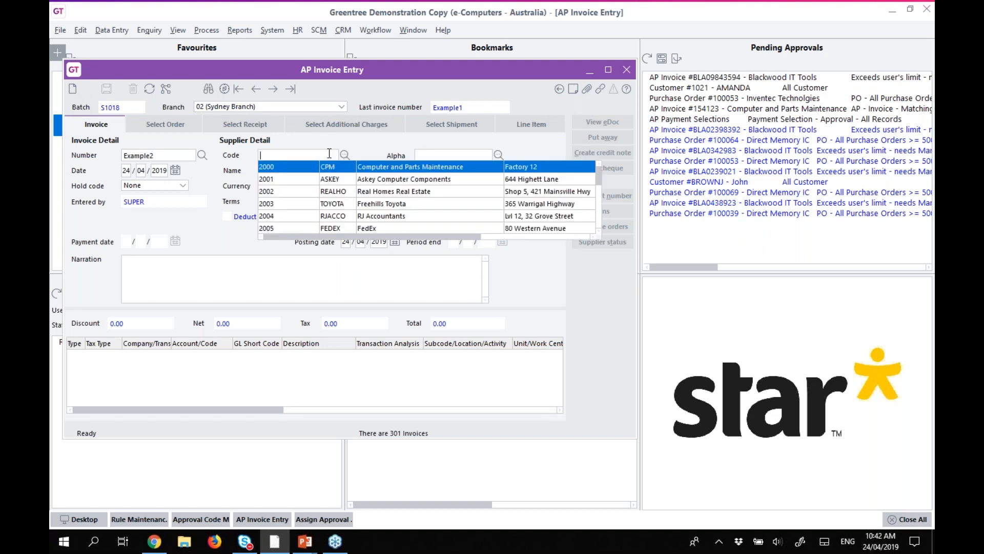
pyautogui.click(276, 168)
pyautogui.click(171, 126)
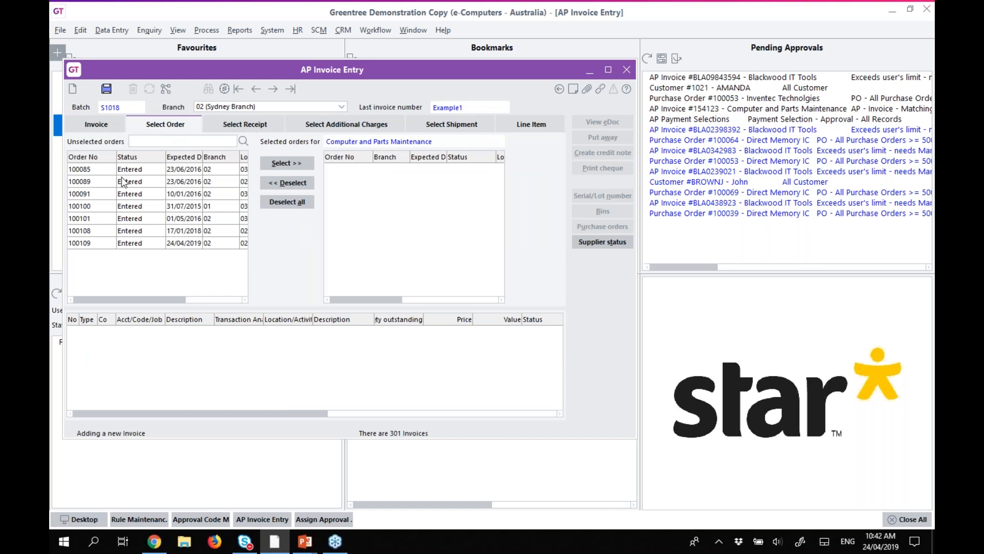
pyautogui.click(106, 170)
pyautogui.click(271, 162)
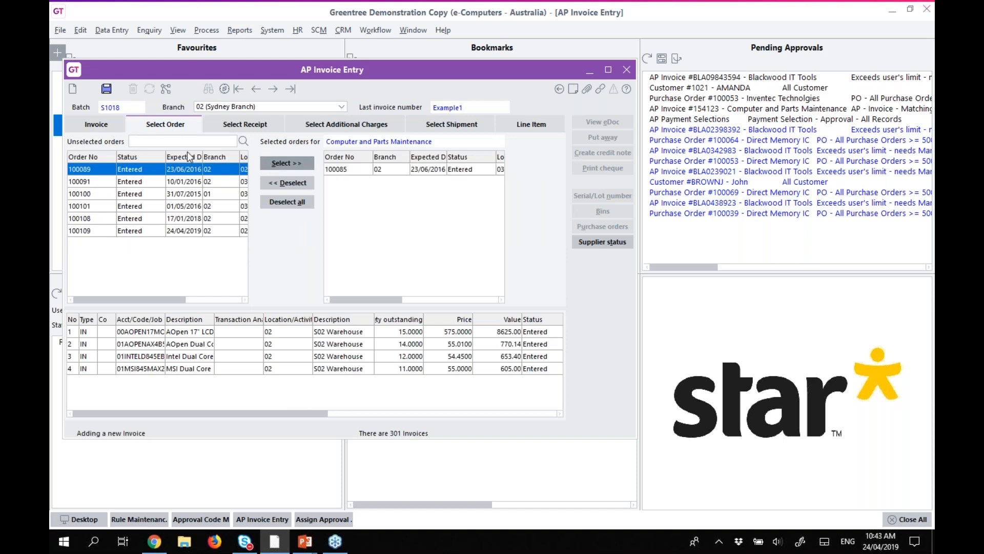
pyautogui.click(104, 127)
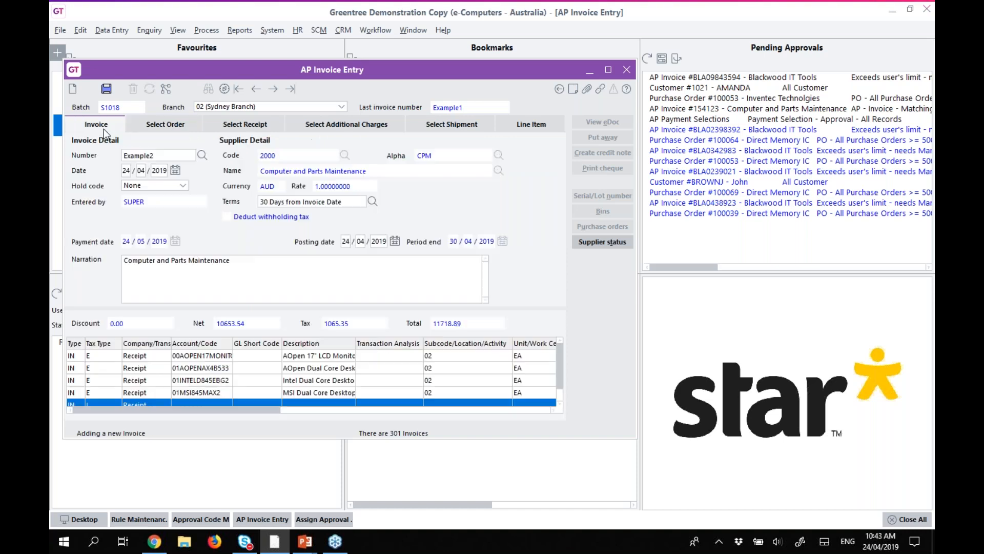
pyautogui.click(106, 89)
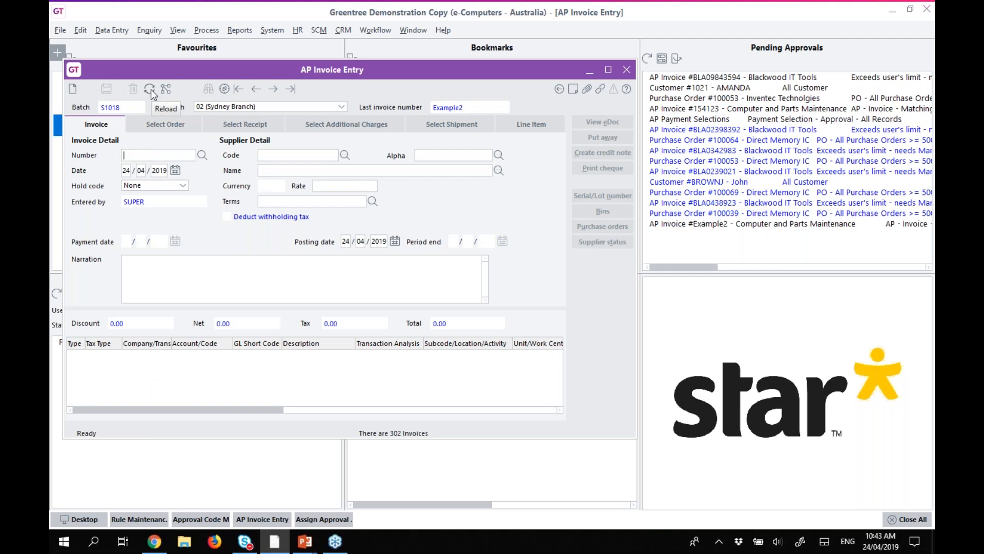
# Reload invoice Example2 and widen the window to show quantity and price.
pyautogui.click(149, 89)
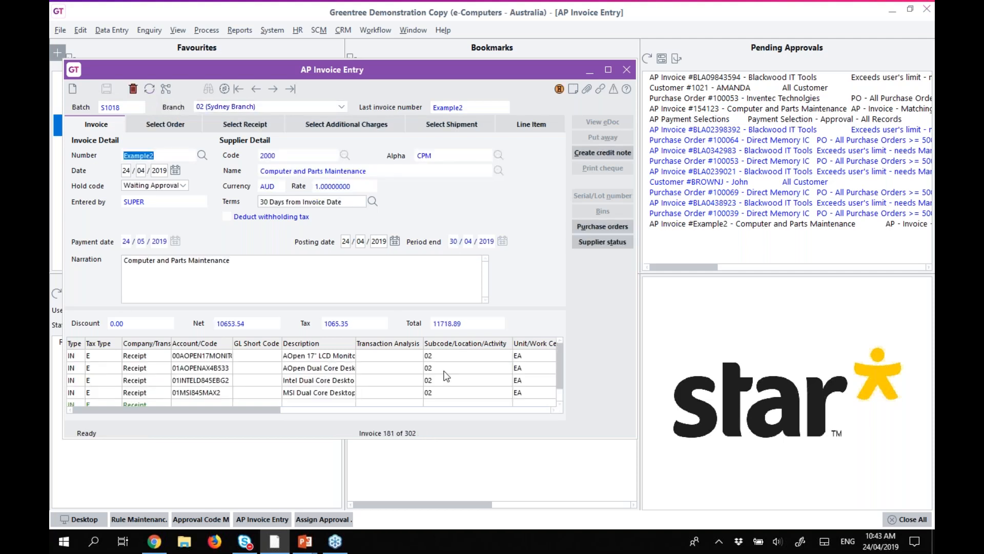
pyautogui.moveTo(636, 306); pyautogui.dragTo(759, 307)
pyautogui.click(683, 88)
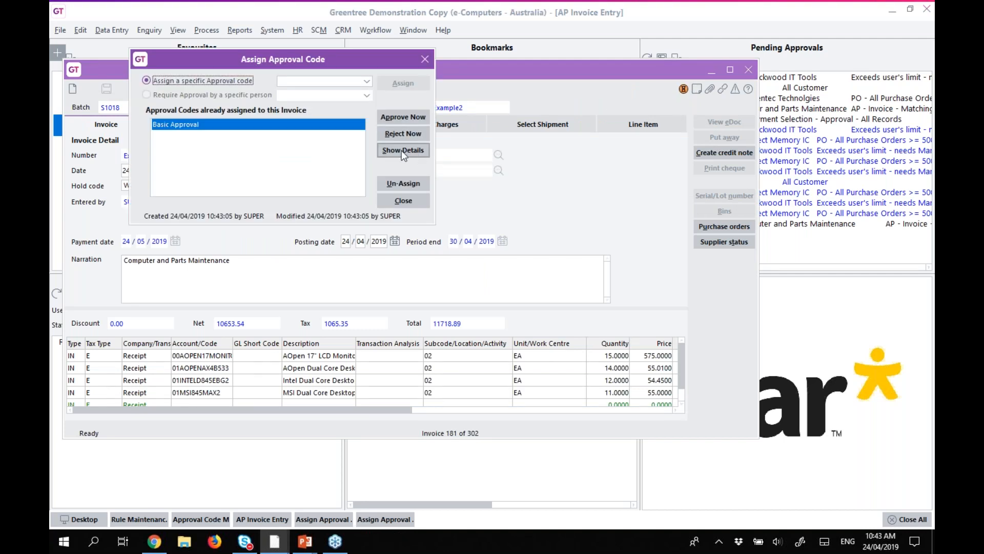
# Review Example2's Basic Approval details under rule AP - Invoice - 001, then close both windows.
pyautogui.click(402, 149)
pyautogui.moveTo(374, 188); pyautogui.dragTo(504, 193)
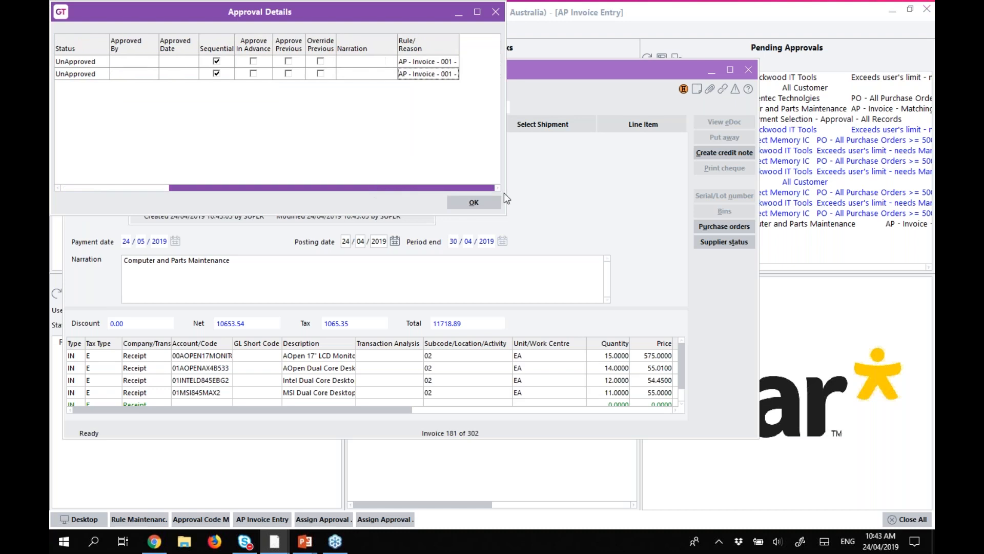
pyautogui.moveTo(459, 48); pyautogui.dragTo(502, 51)
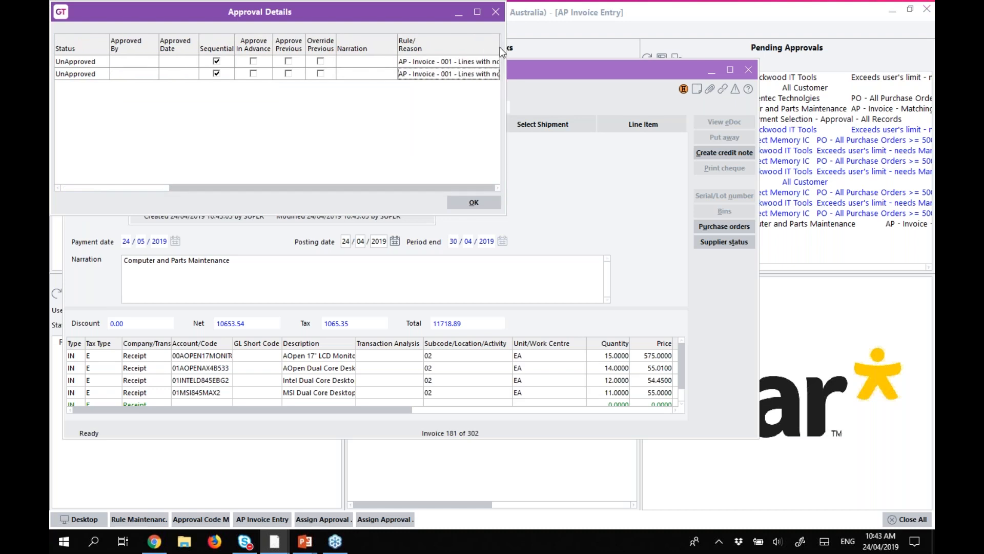
pyautogui.click(472, 202)
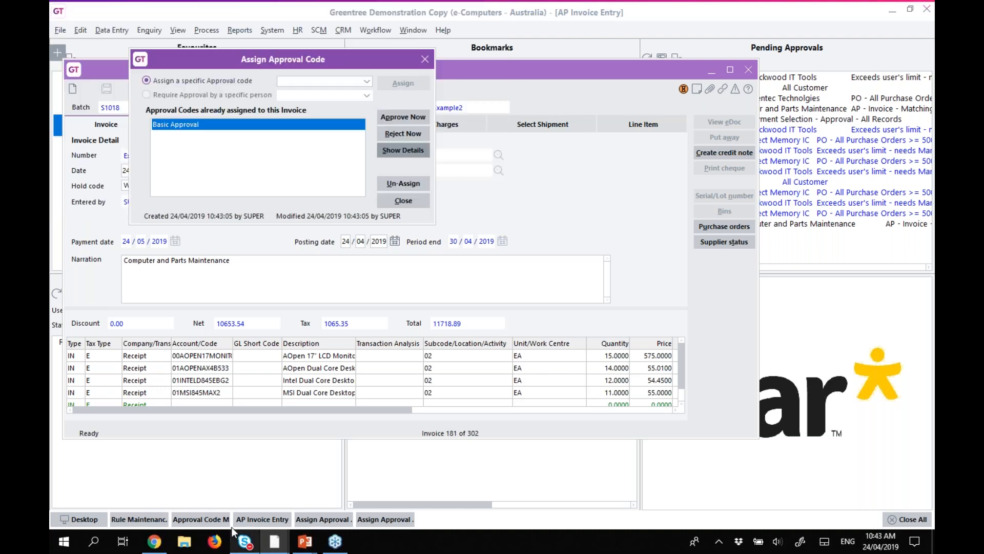
pyautogui.click(394, 202)
# Set rule AP - Invoice - 001 (Lines with no Purchase Orders) to combine conditions with And, and save.
pyautogui.click(156, 516)
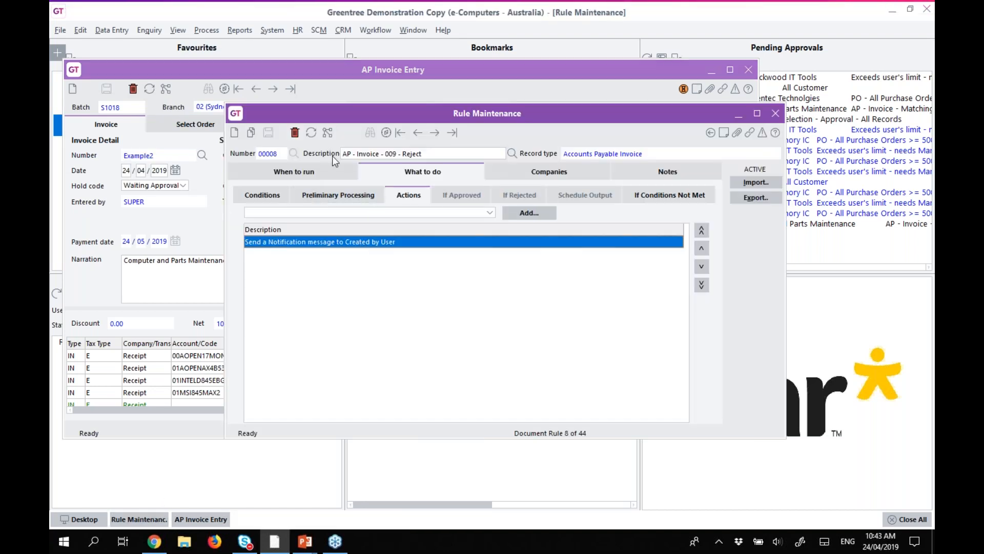
pyautogui.click(512, 153)
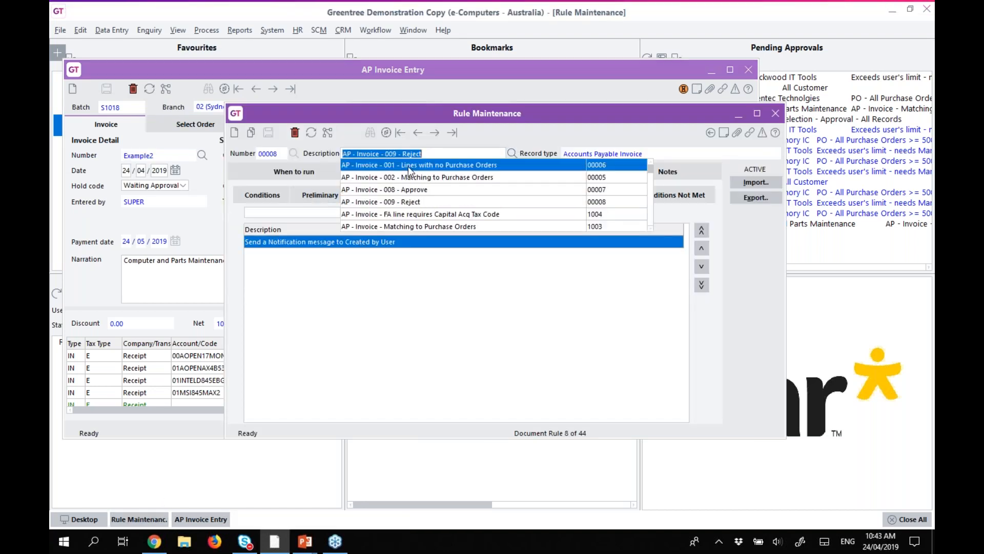
pyautogui.click(408, 164)
pyautogui.click(276, 197)
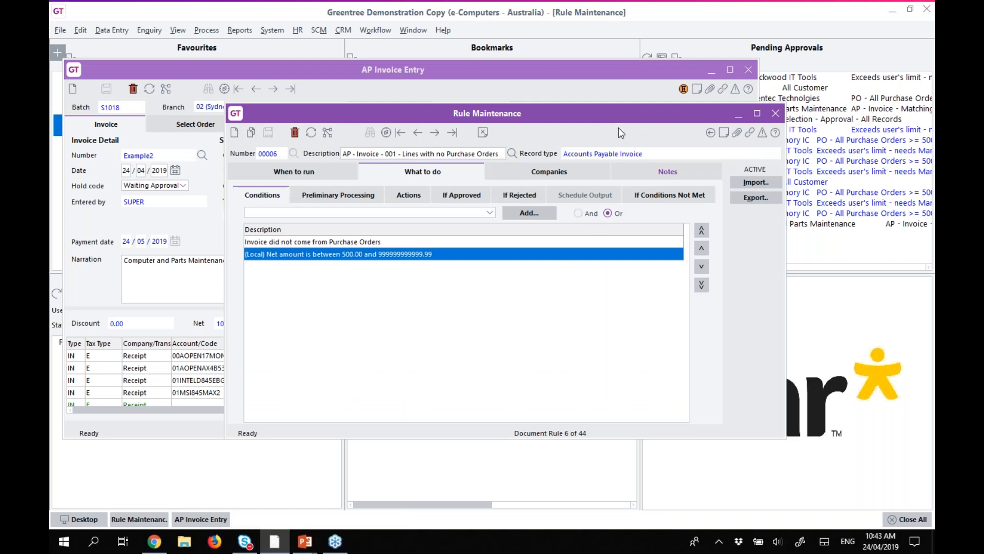
pyautogui.moveTo(615, 118); pyautogui.dragTo(646, 156)
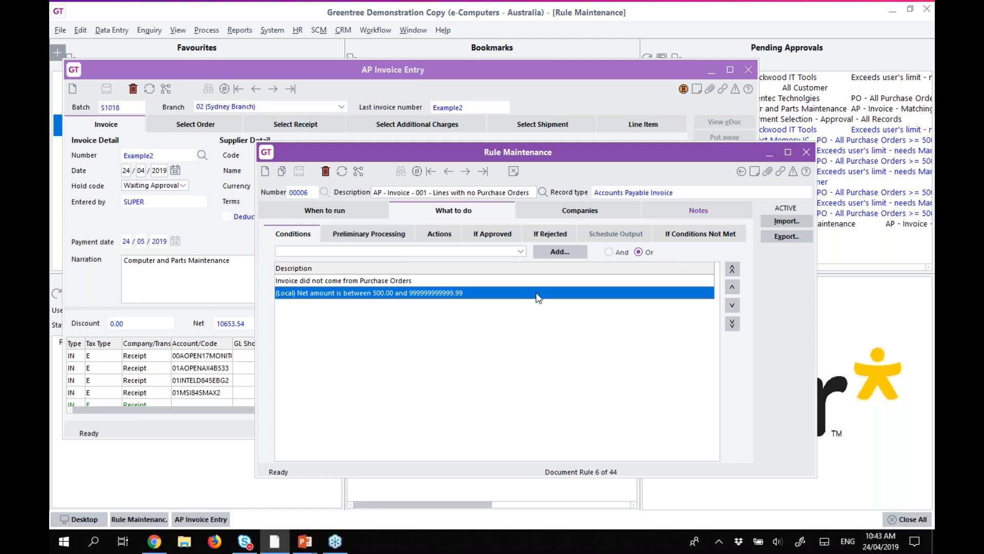
pyautogui.click(614, 254)
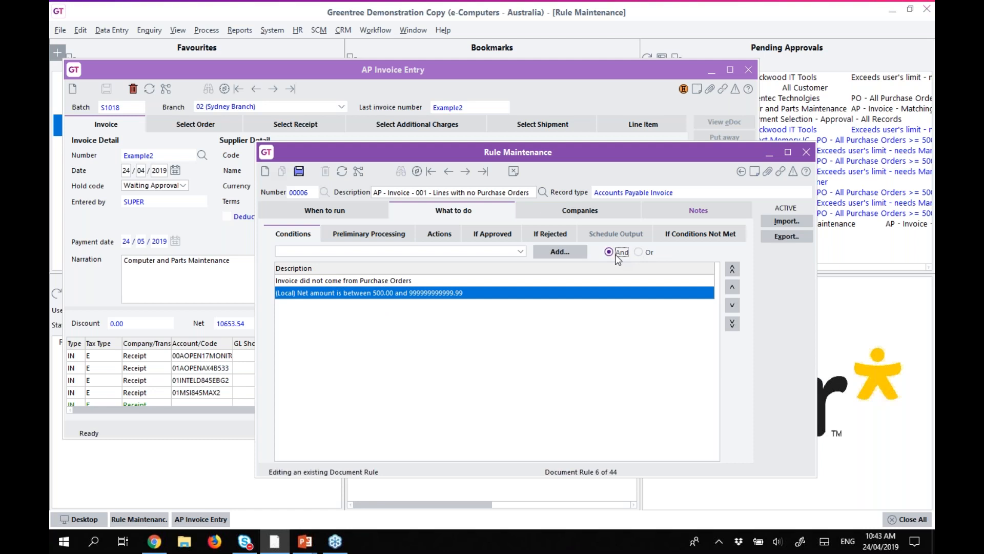
pyautogui.click(299, 173)
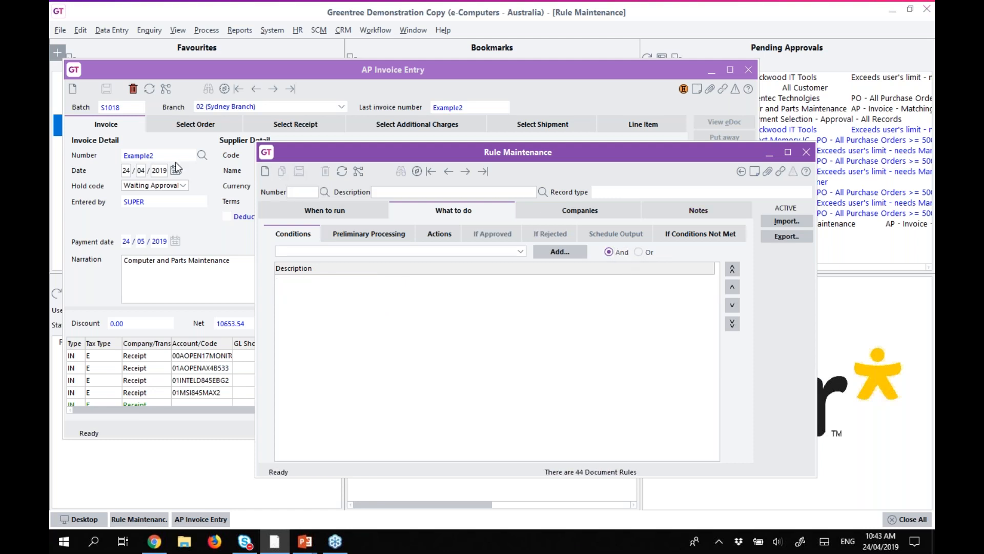
# Delete invoice Example2 and re-enter it for supplier 2000 from order 100085, then save and reload.
pyautogui.click(164, 155)
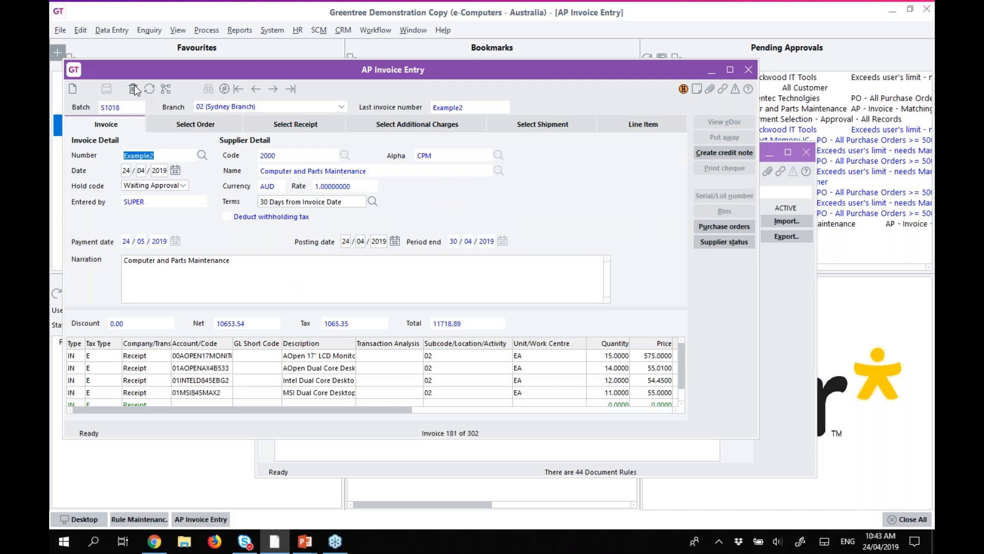
pyautogui.click(133, 88)
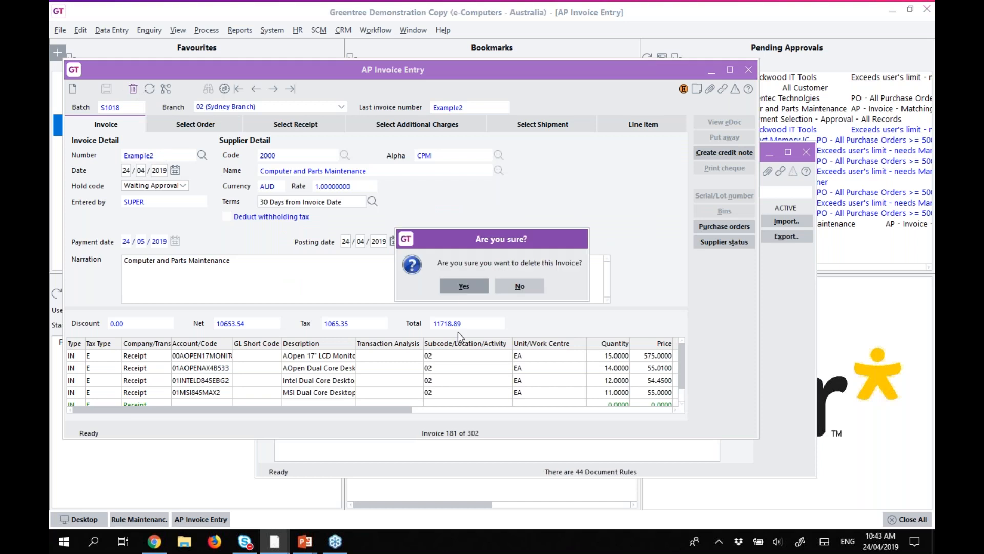
pyautogui.click(464, 284)
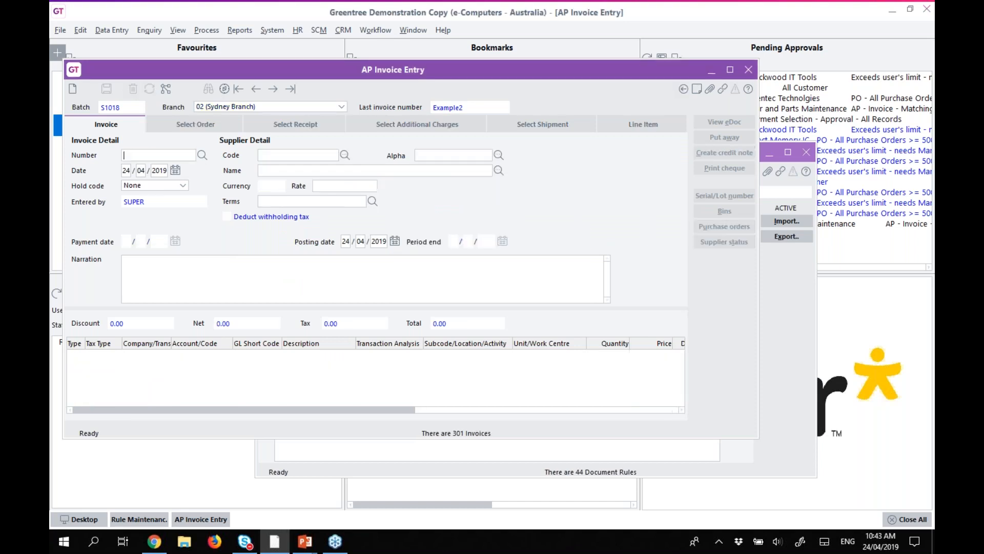
pyautogui.click(345, 155)
pyautogui.doubleClick(271, 169)
pyautogui.click(148, 155)
pyautogui.write('Example2')
pyautogui.click(163, 125)
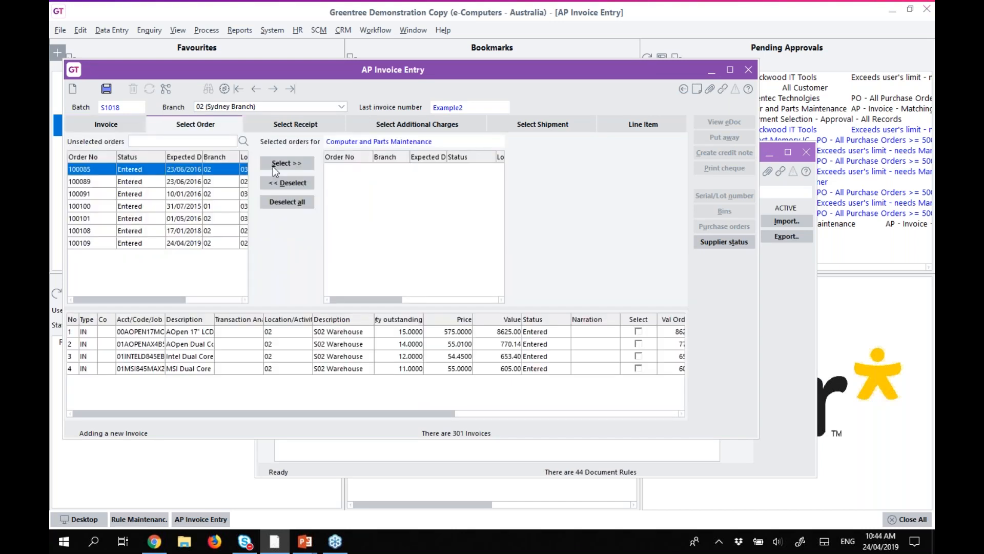
pyautogui.click(286, 163)
pyautogui.click(114, 126)
pyautogui.click(106, 90)
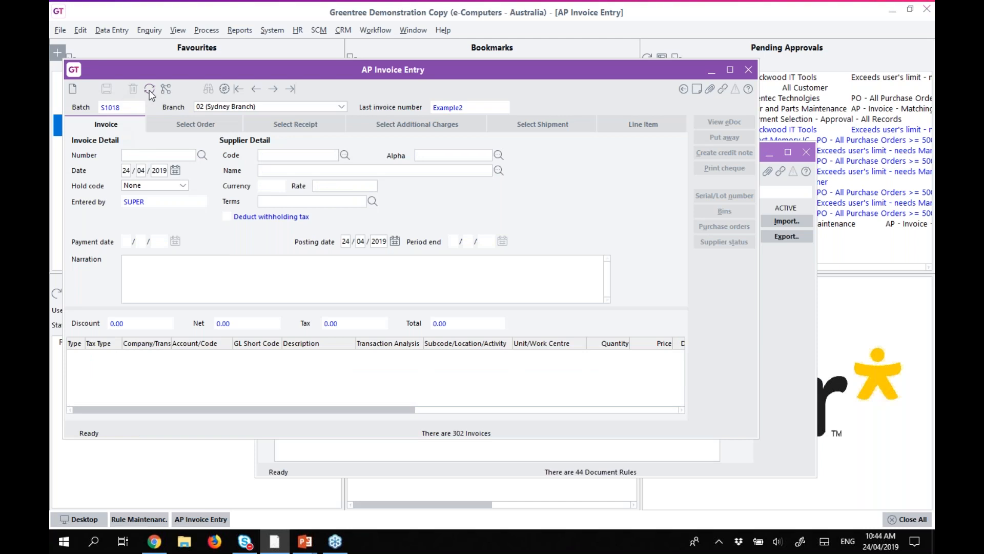
pyautogui.click(149, 89)
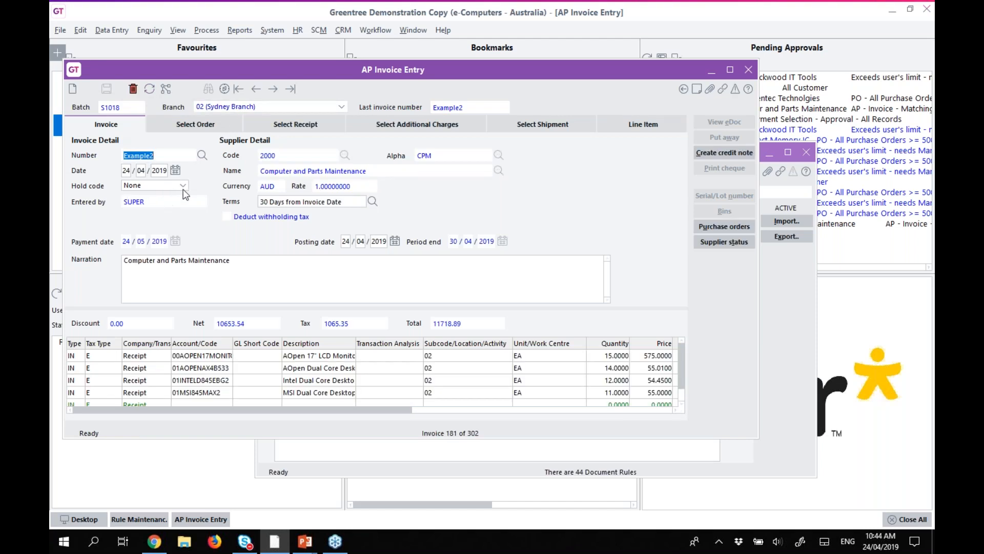
# Change the first two line prices to 700 and 80, save, and reload the invoice.
pyautogui.click(769, 153)
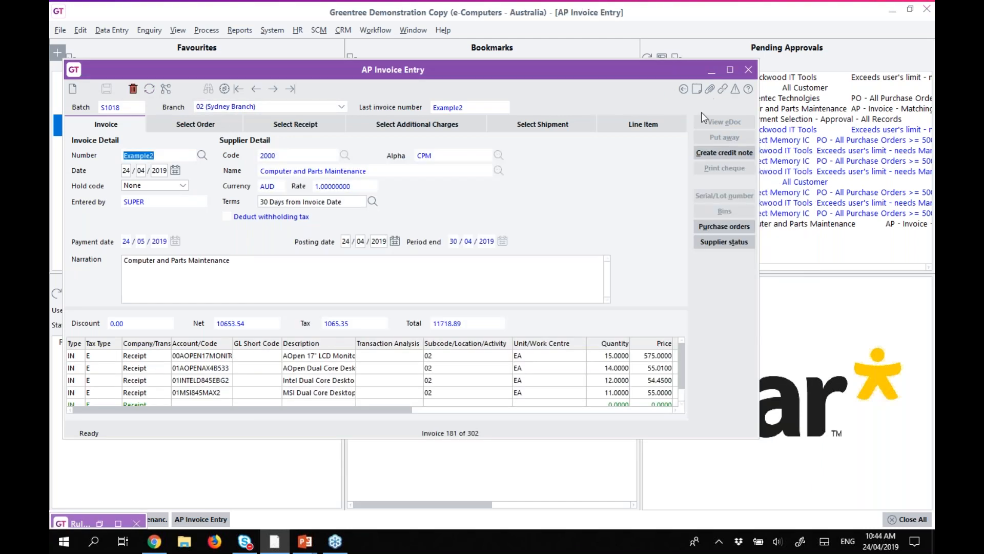
pyautogui.click(609, 359)
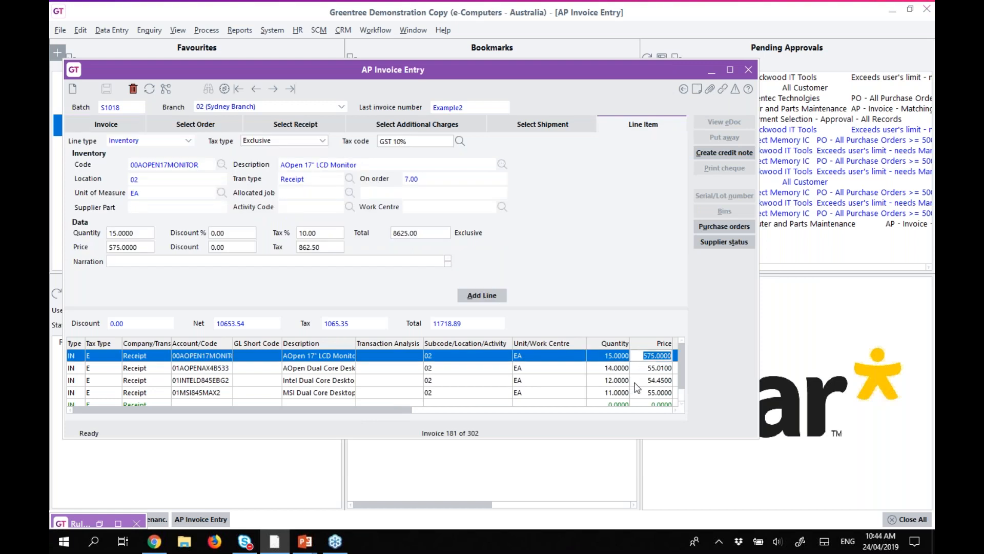
pyautogui.write('6')
pyautogui.press('BackSpace')
pyautogui.write('7000')
pyautogui.press('Tab')
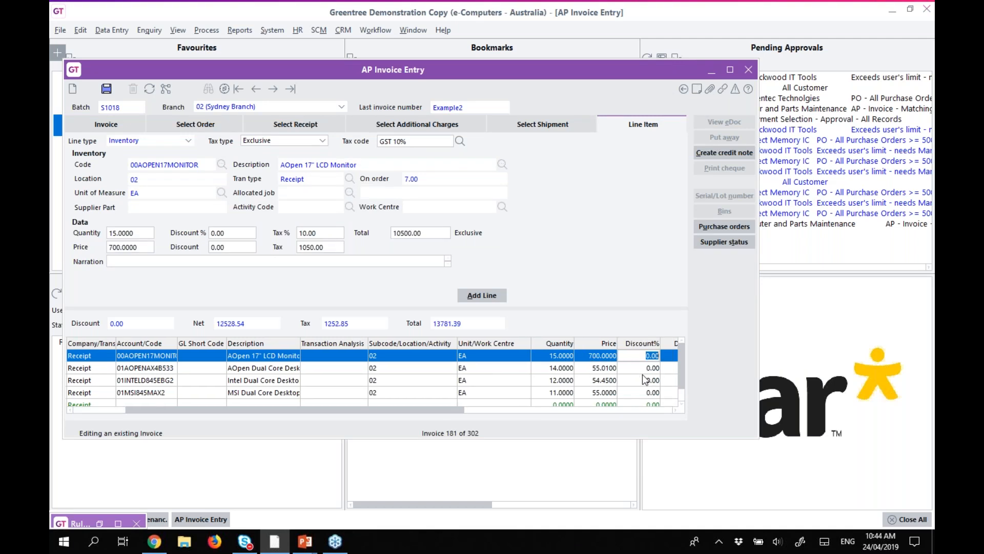
pyautogui.click(599, 368)
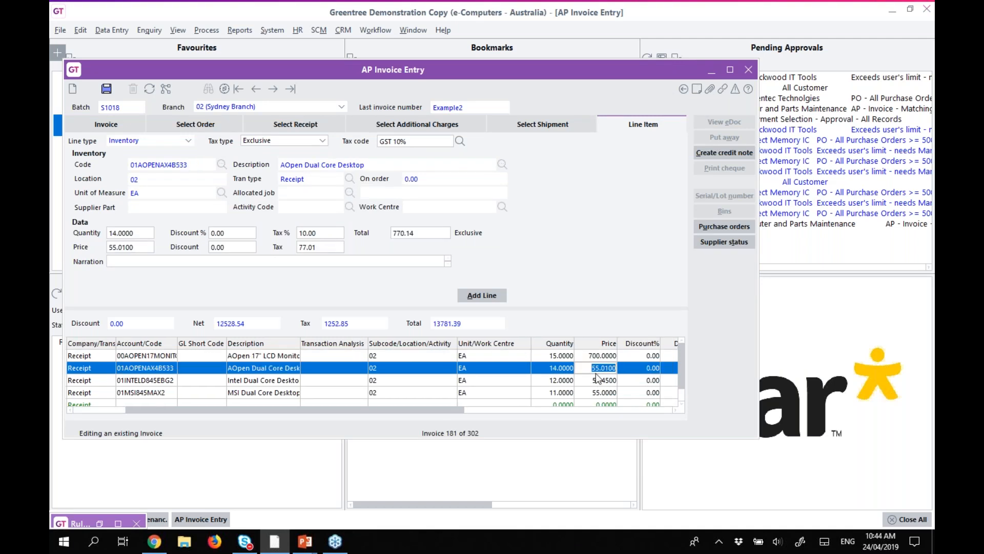
pyautogui.write('80')
pyautogui.click(597, 380)
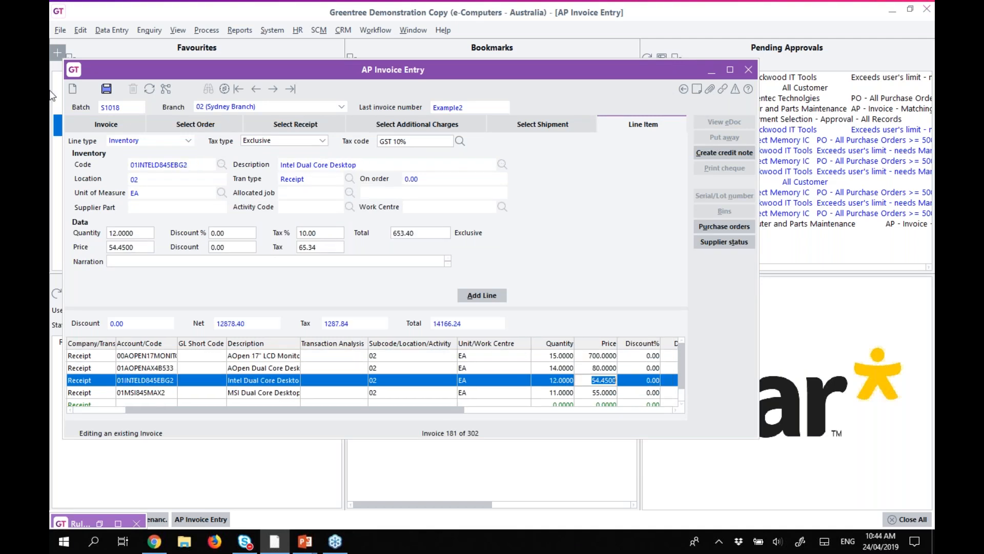
pyautogui.click(111, 123)
pyautogui.click(106, 90)
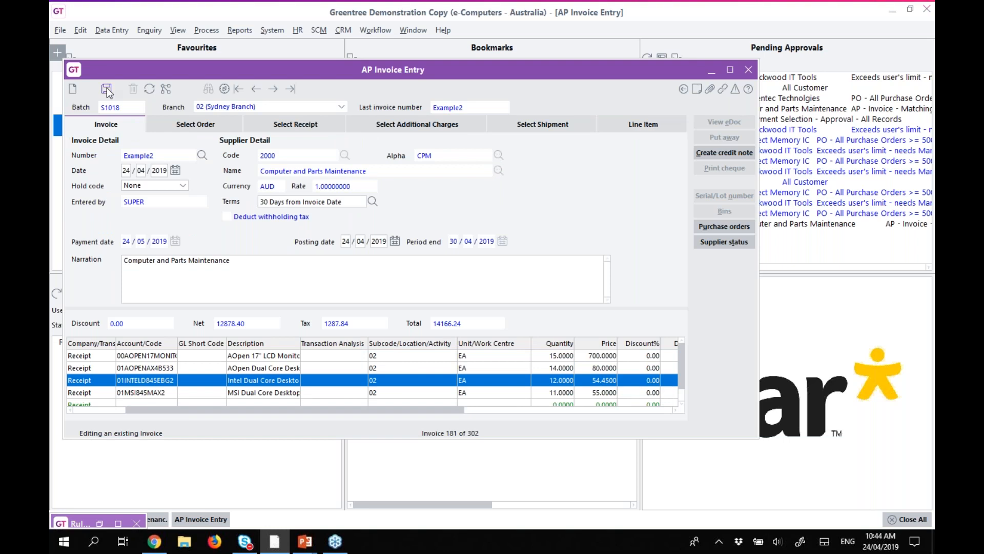
pyautogui.click(150, 88)
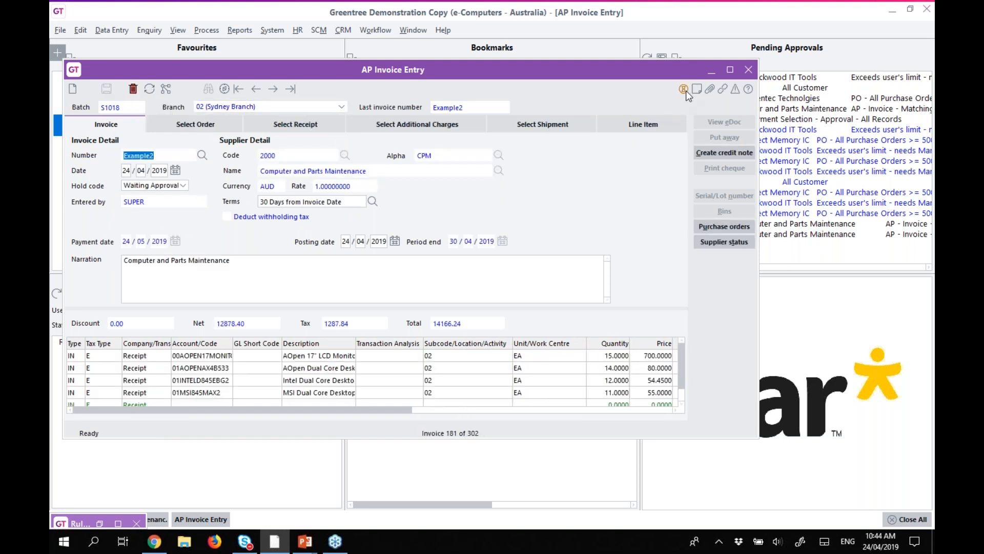
# Inspect Example2's Detailed Approval details, widening the window and Rule/Reason column.
pyautogui.click(684, 90)
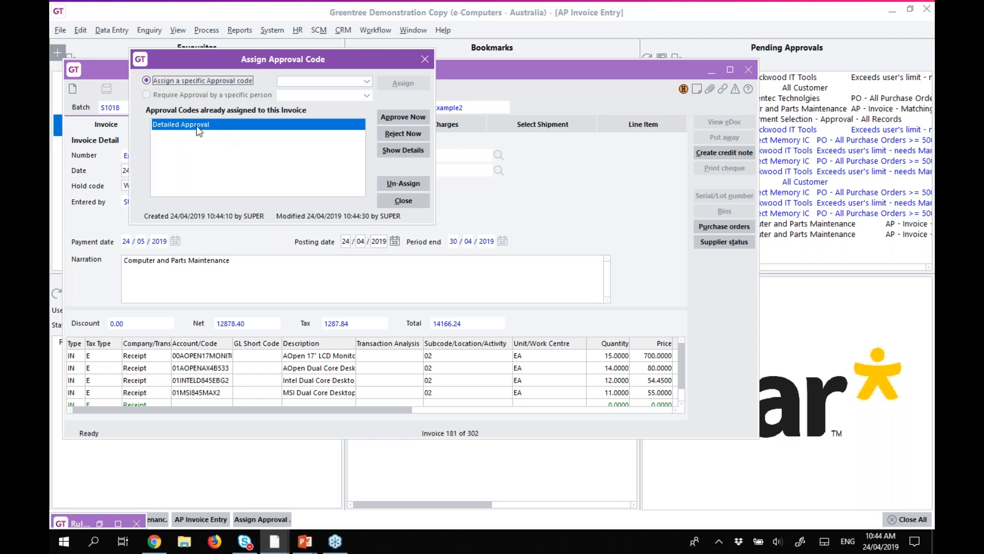
pyautogui.click(403, 150)
pyautogui.moveTo(508, 60); pyautogui.dragTo(858, 60)
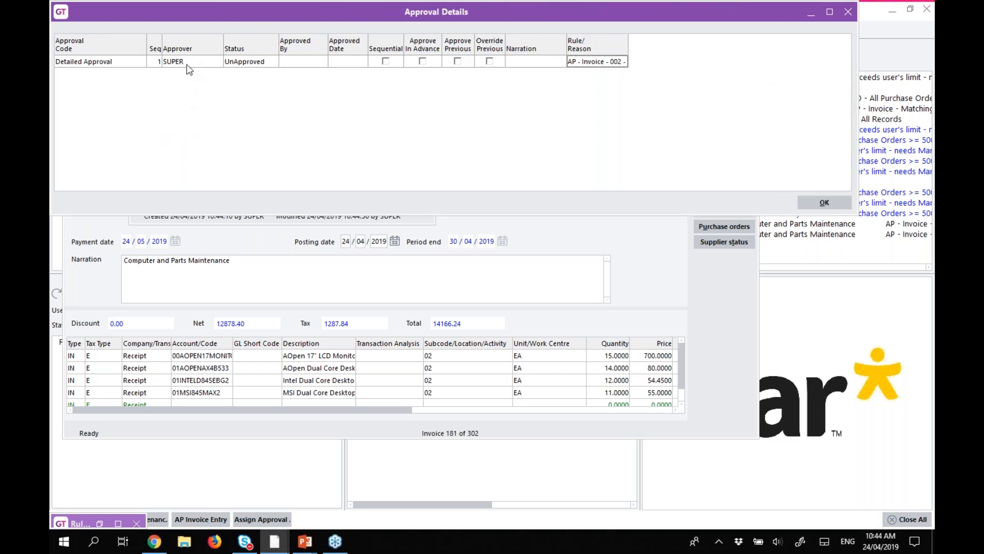
pyautogui.doubleClick(628, 45)
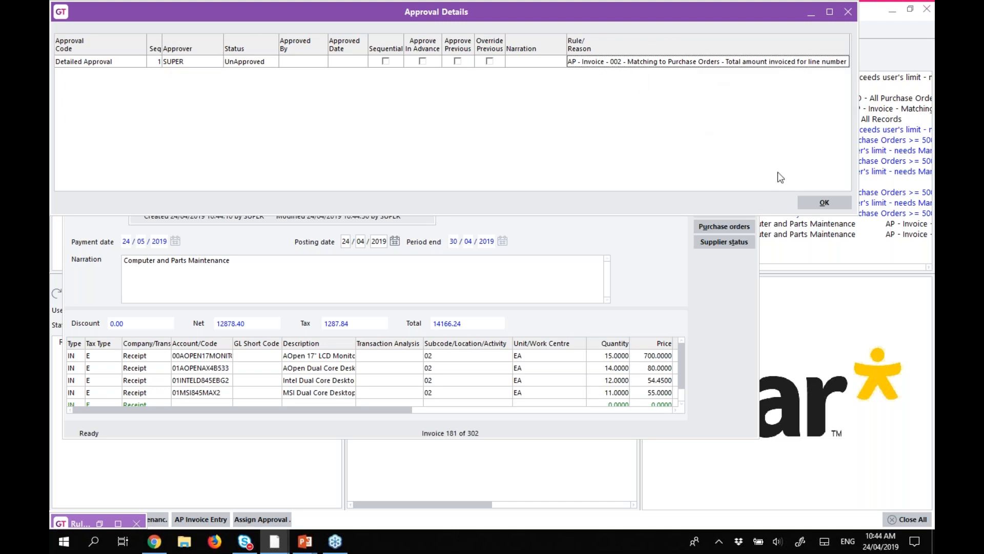
pyautogui.click(824, 203)
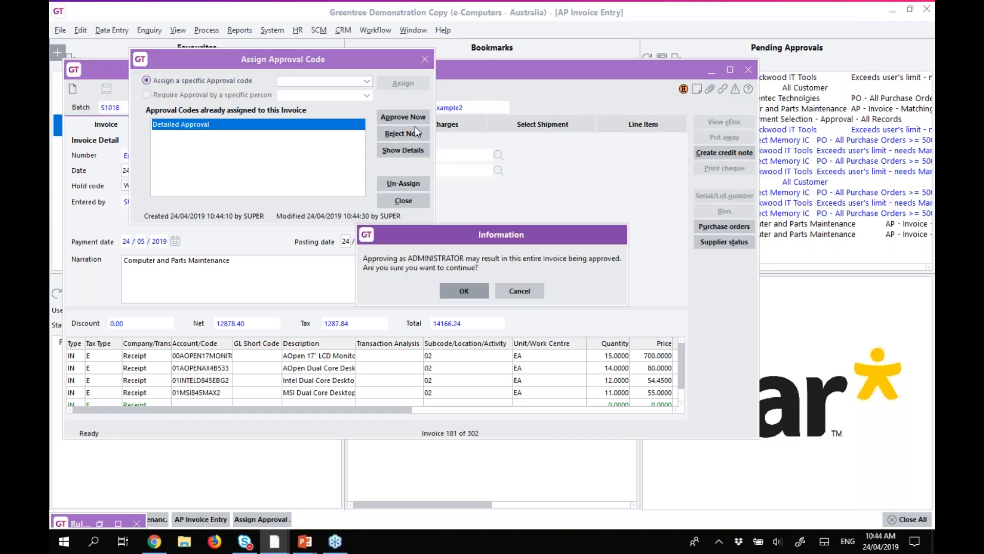
# Approve Example2 as administrator, accept the narration, and move to invoice FRE000424.
pyautogui.click(476, 291)
pyautogui.click(546, 306)
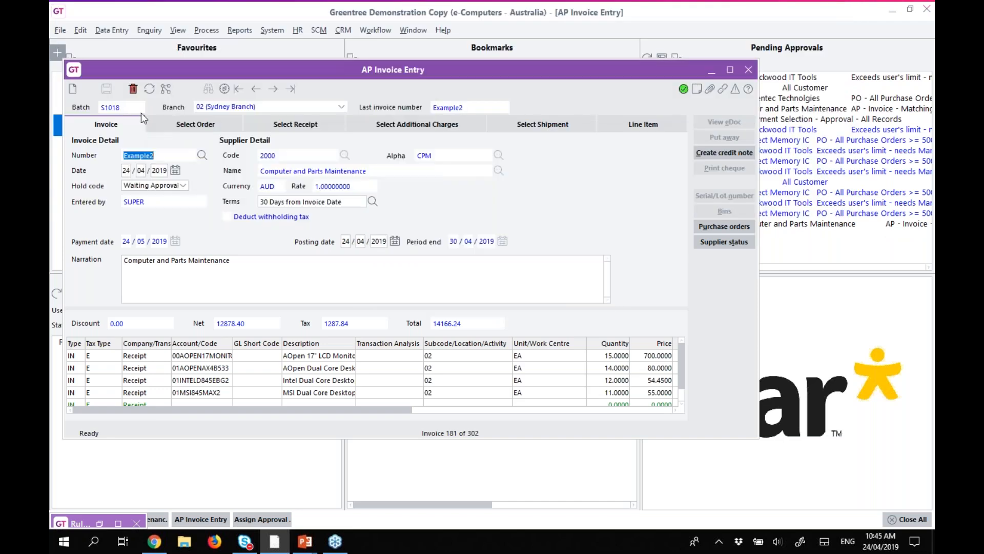
pyautogui.click(273, 89)
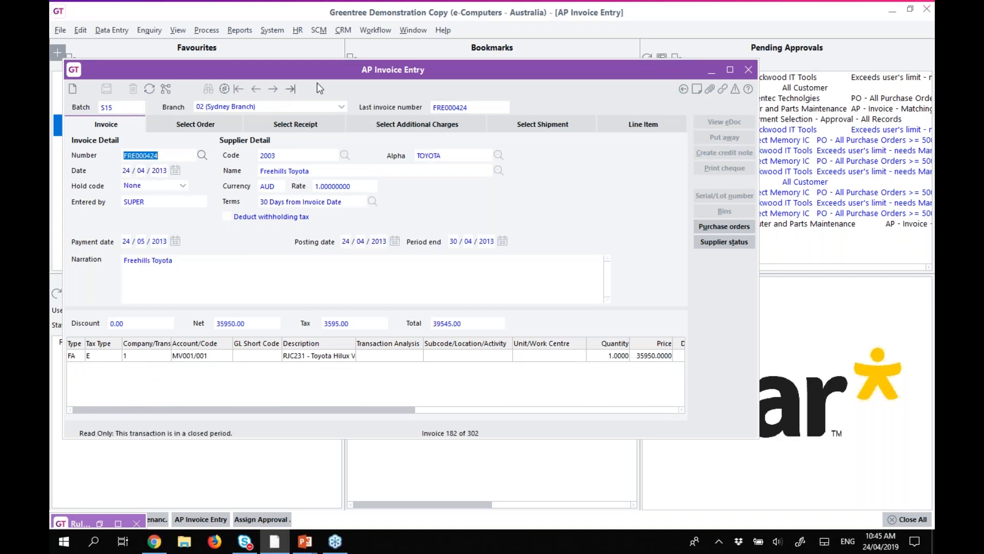
# Close AP Invoice Entry and return to the Greentree desktop.
pyautogui.click(752, 69)
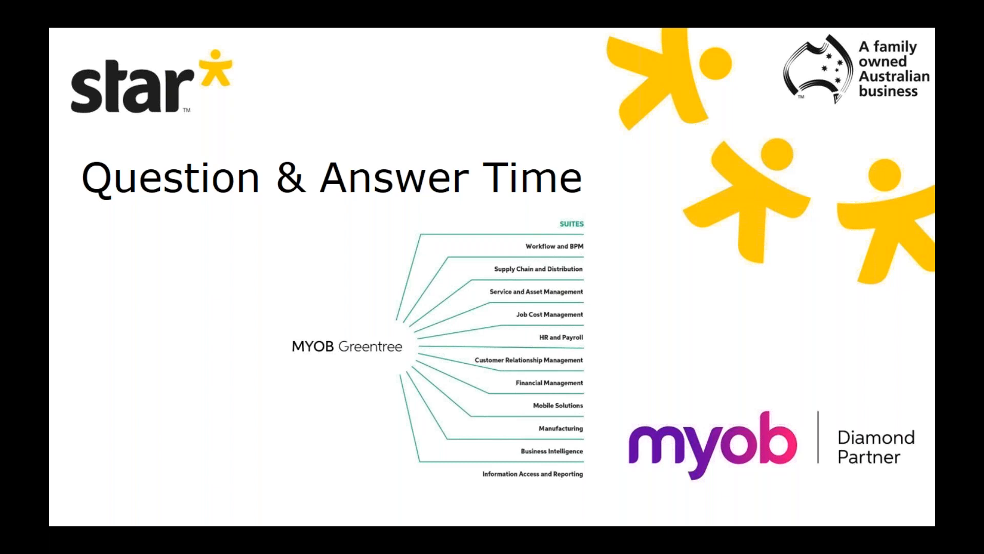
pyautogui.hotkey('alt', 'Tab')
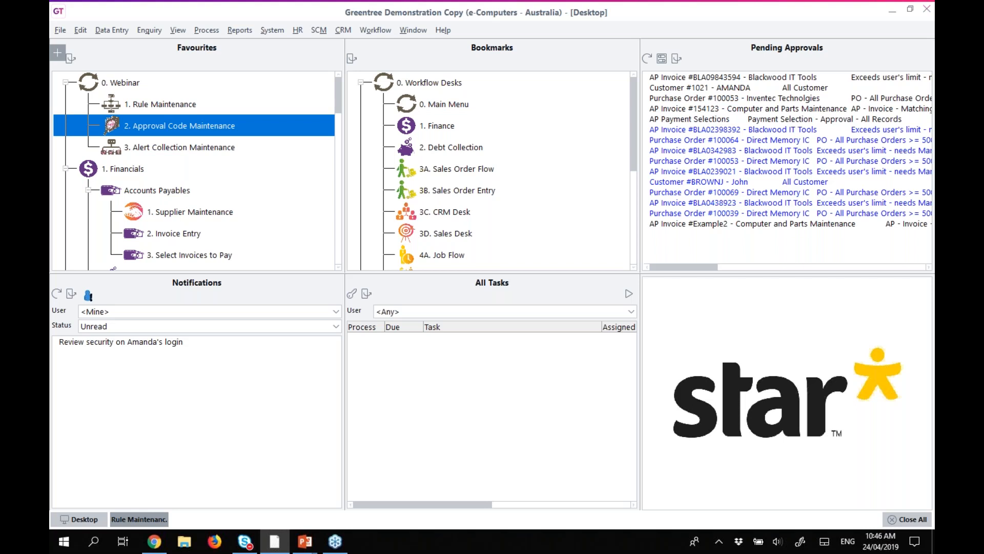
# Restore Rule Maintenance and load rule 00003, IN - Low Inventory, to view its condition types.
pyautogui.click(154, 519)
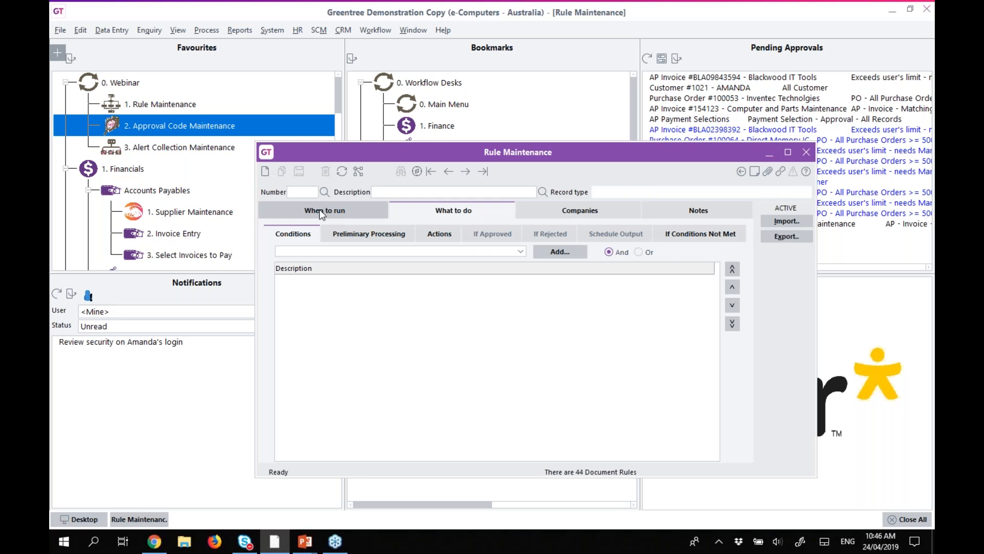
pyautogui.click(323, 193)
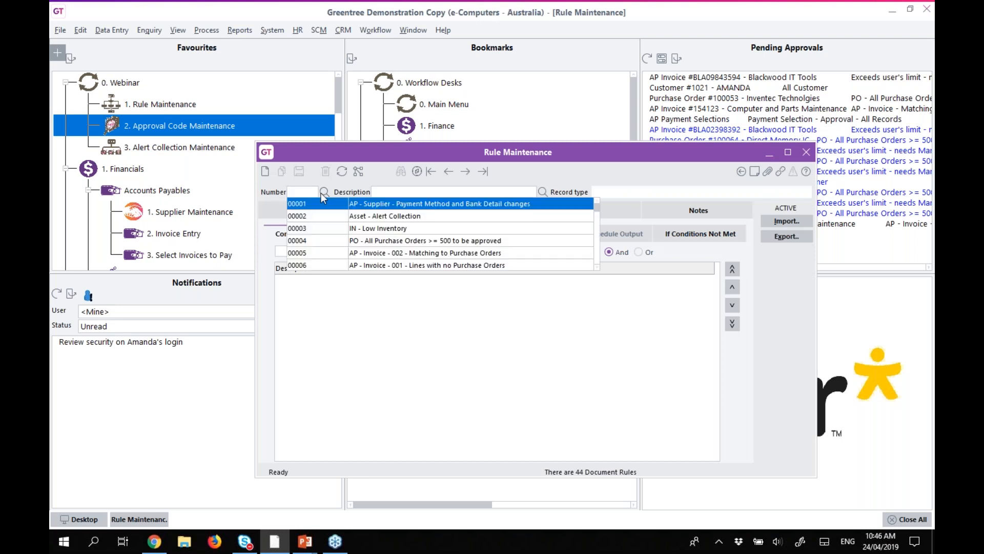
pyautogui.click(307, 227)
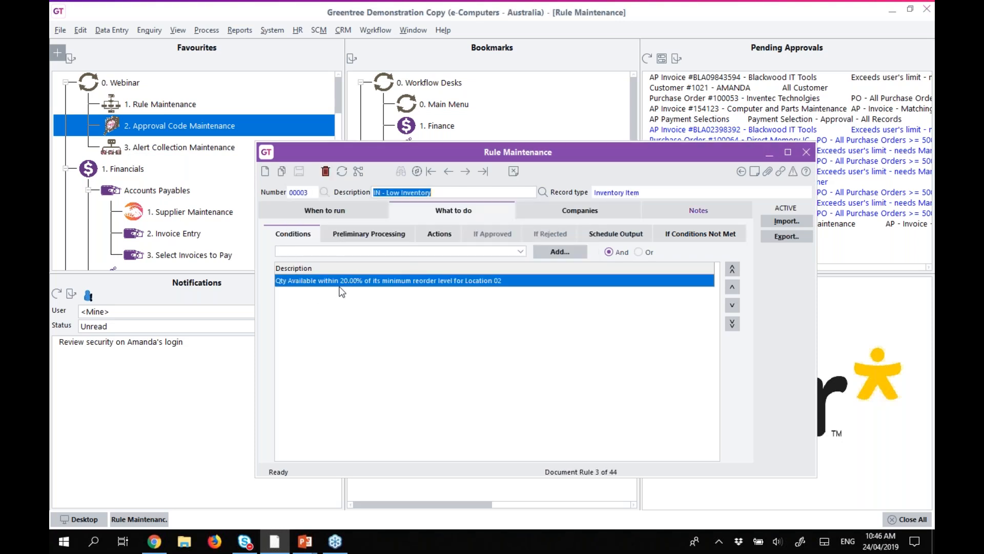
pyautogui.click(325, 251)
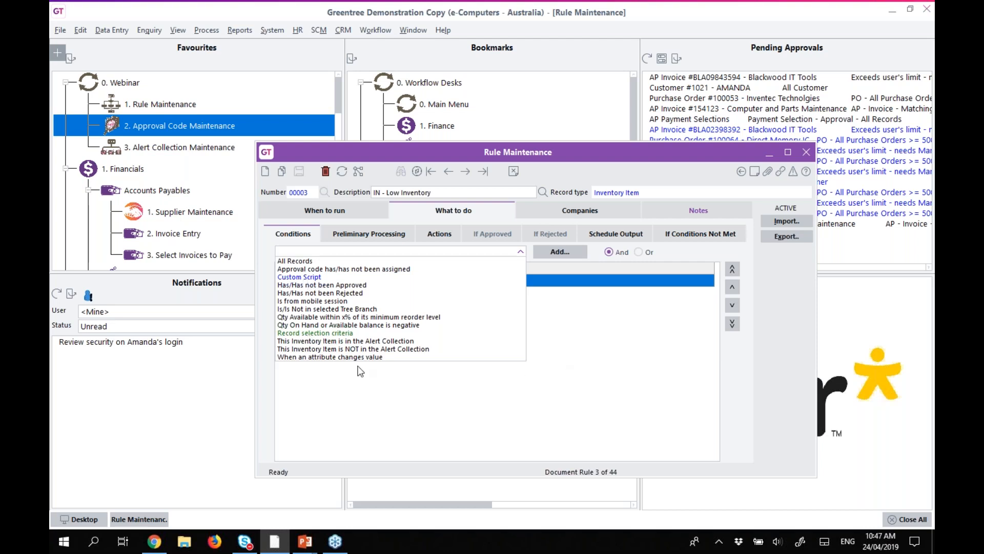
# Add a Record selection criteria condition on StockItem where isCritical is true, then start a blank rule.
pyautogui.click(294, 334)
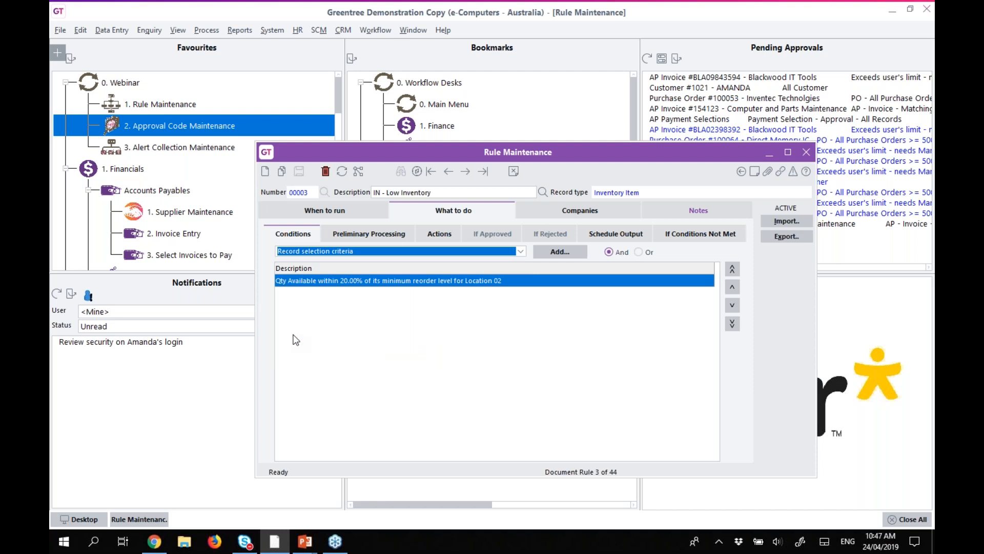
pyautogui.click(559, 254)
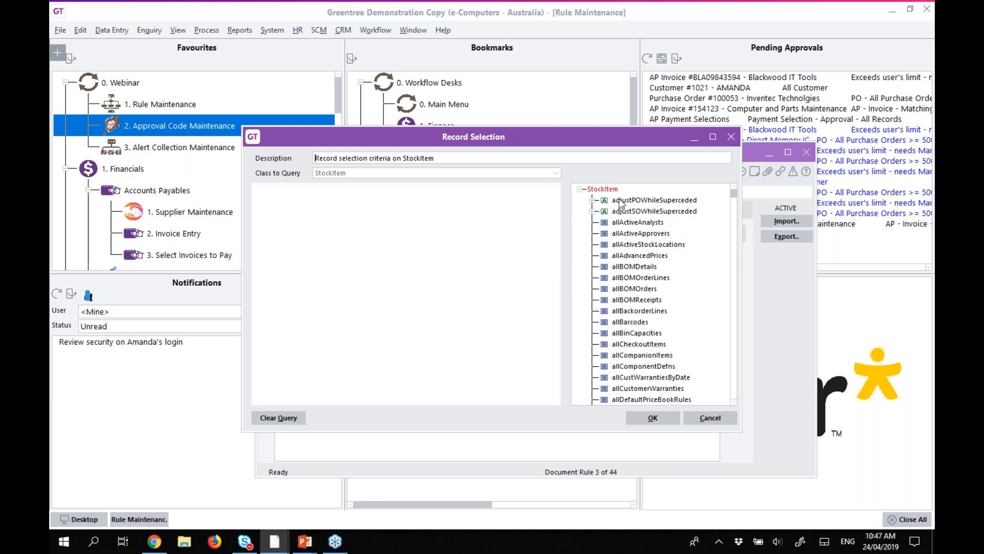
pyautogui.moveTo(734, 194); pyautogui.dragTo(736, 206)
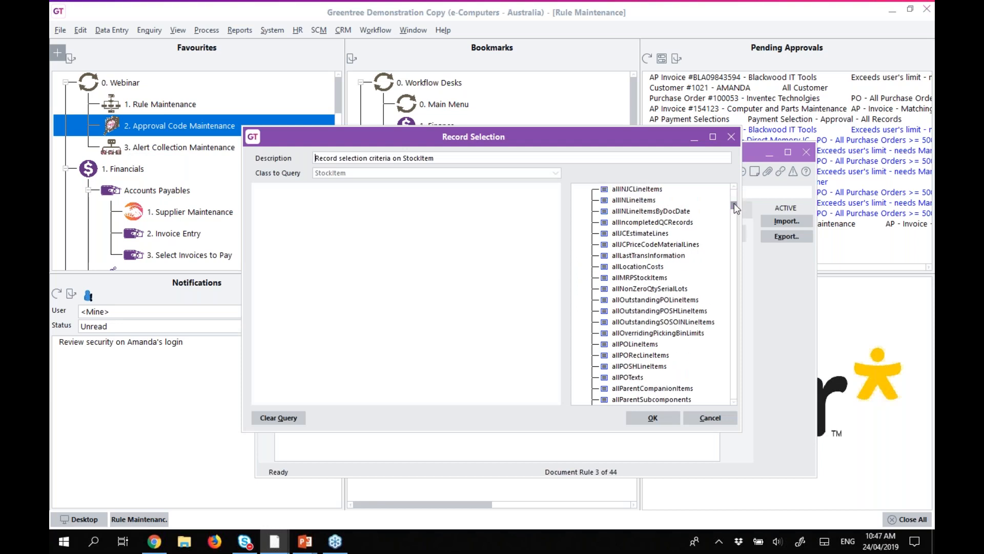
pyautogui.moveTo(736, 204); pyautogui.dragTo(731, 239)
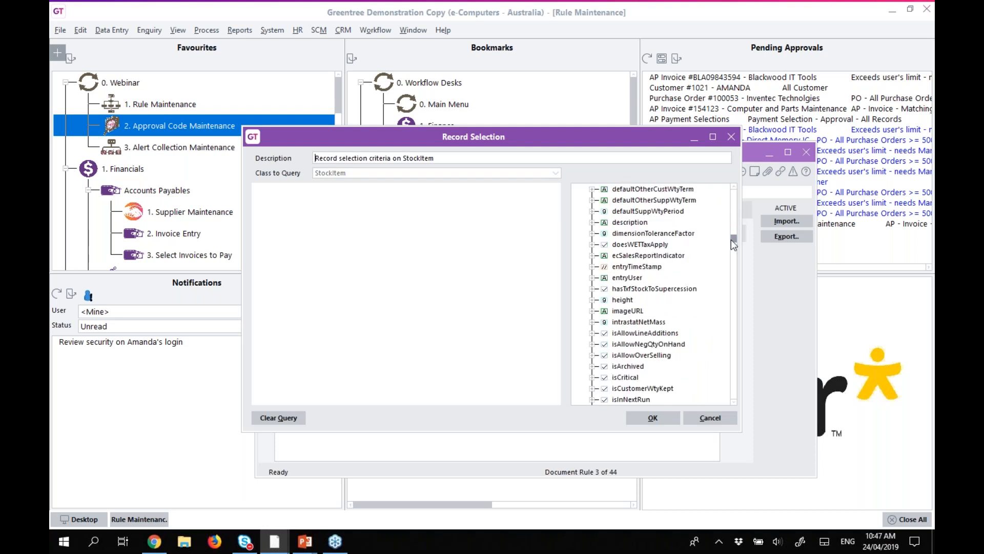
pyautogui.scroll(-1, 663, 317)
pyautogui.click(630, 346)
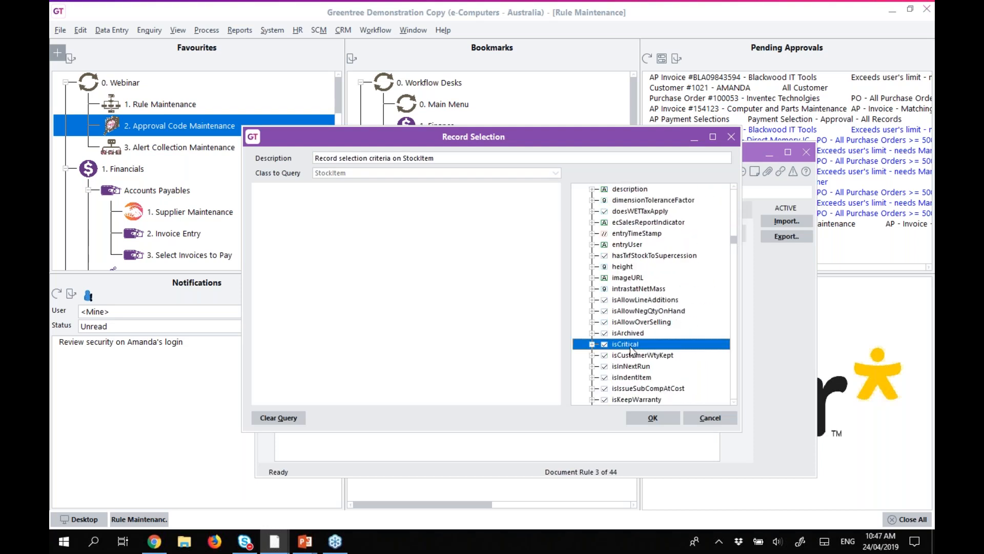
pyautogui.moveTo(630, 343); pyautogui.dragTo(287, 194)
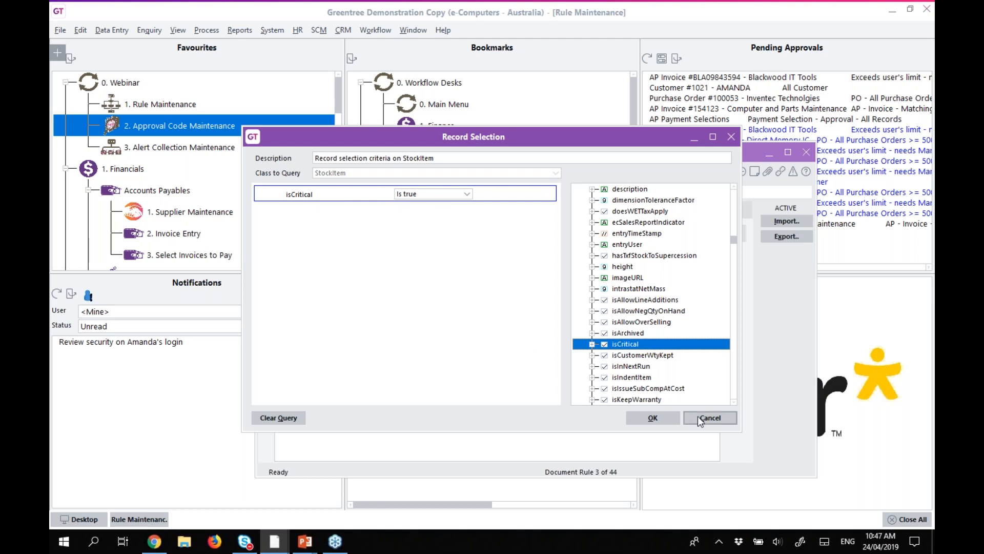
pyautogui.click(660, 418)
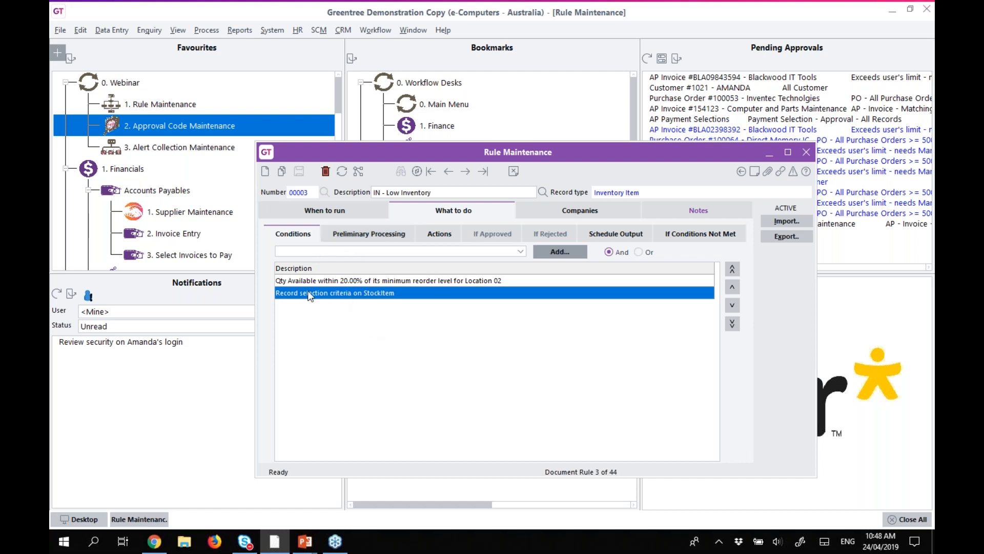
pyautogui.click(265, 173)
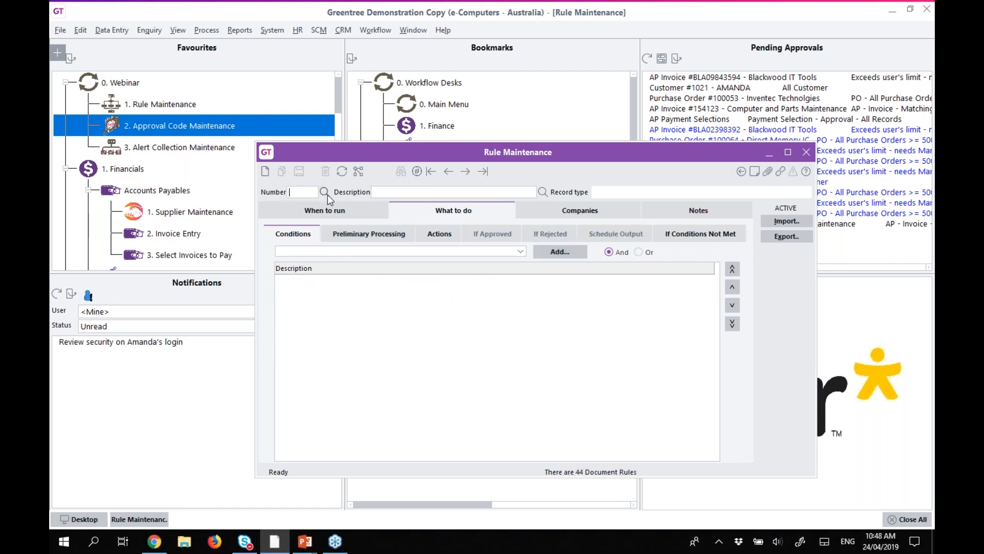
pyautogui.click(541, 192)
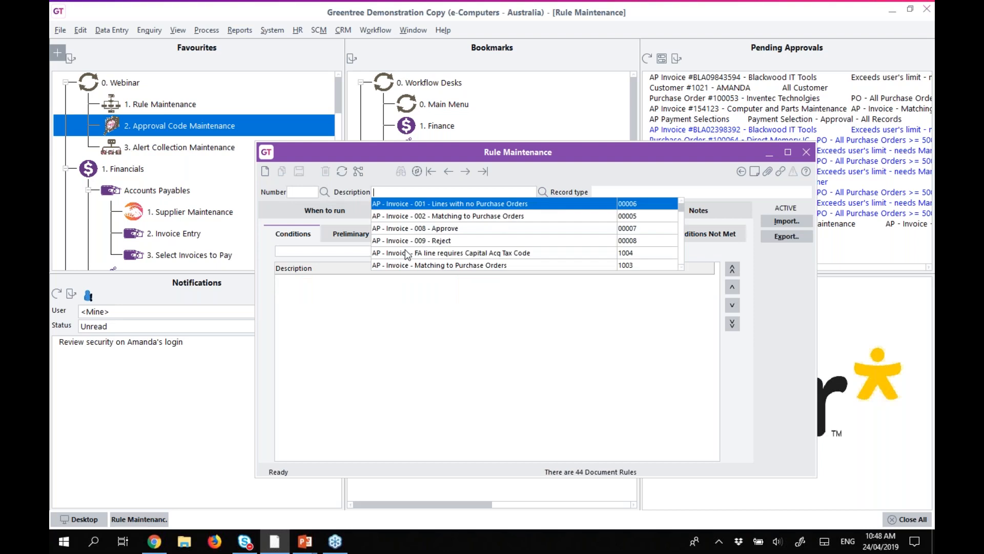
# Load rule 00006, Lines with no Purchase Orders, and begin a Record selection criteria condition.
pyautogui.click(428, 203)
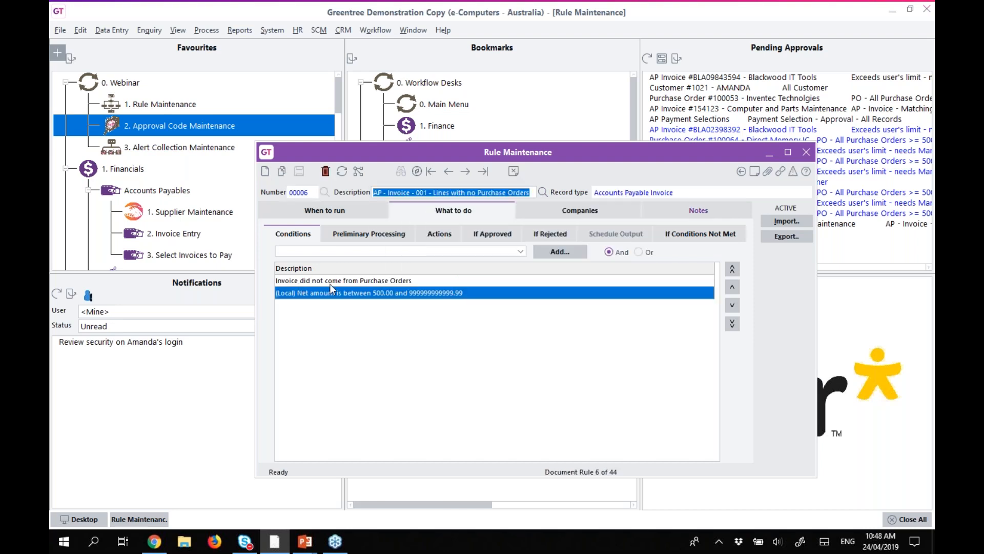
pyautogui.click(335, 251)
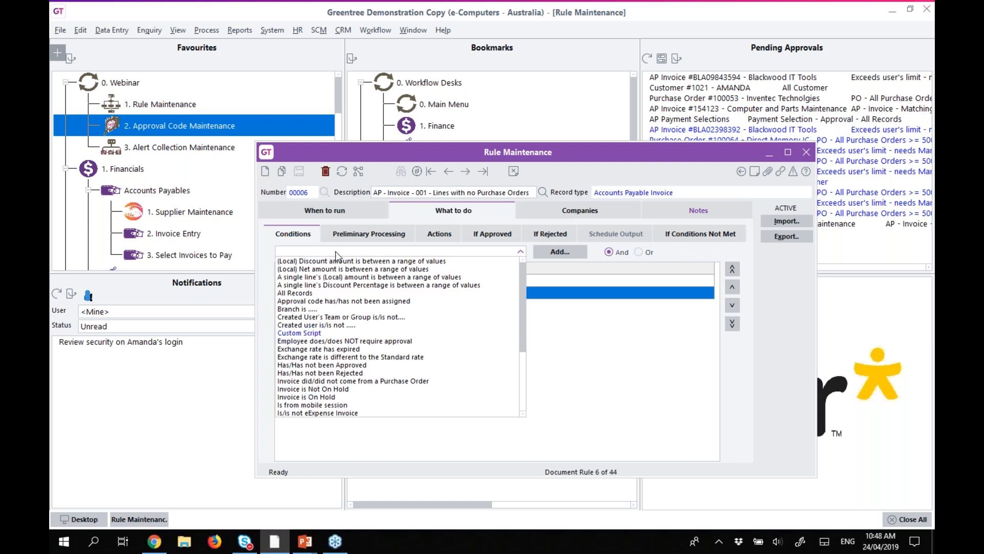
pyautogui.scroll(-4, 345, 351)
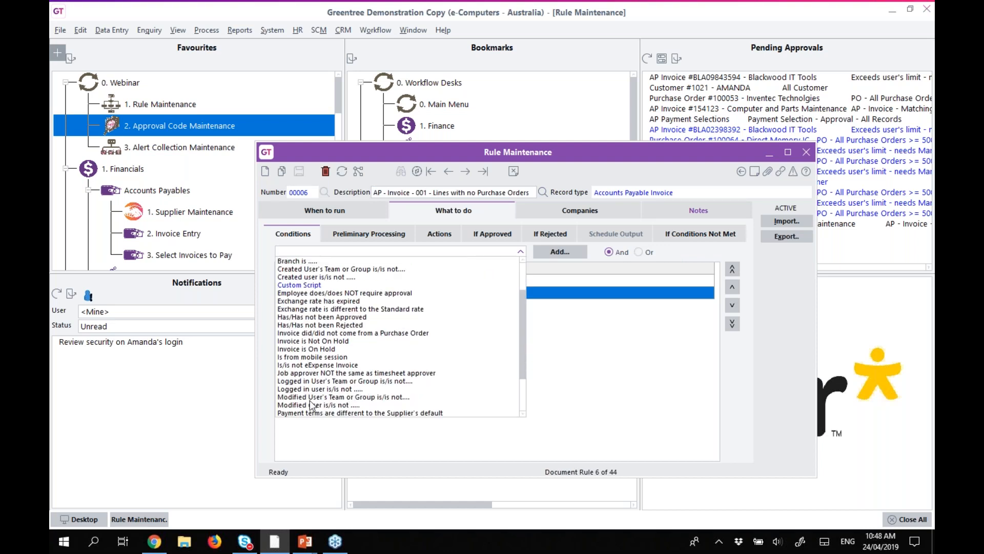
pyautogui.click(314, 373)
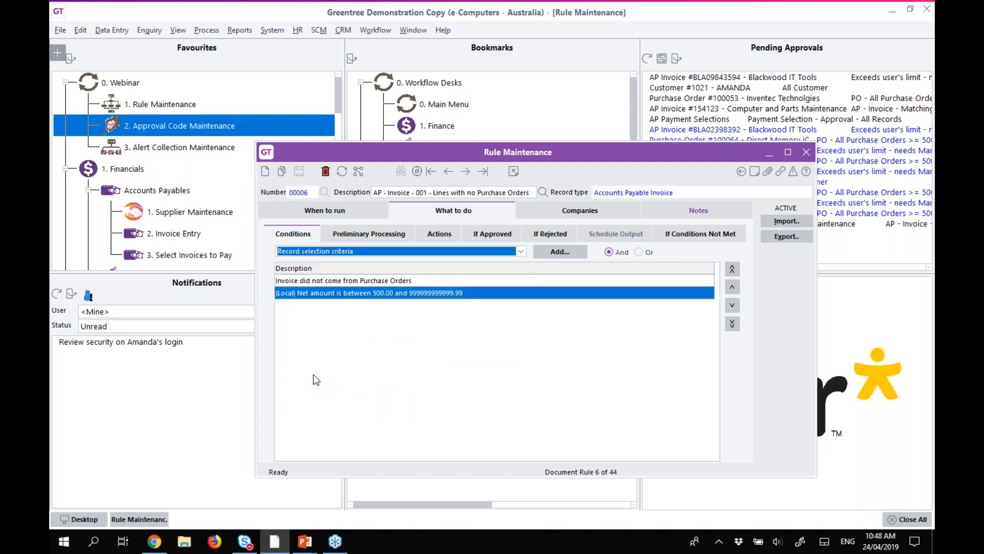
pyautogui.click(555, 251)
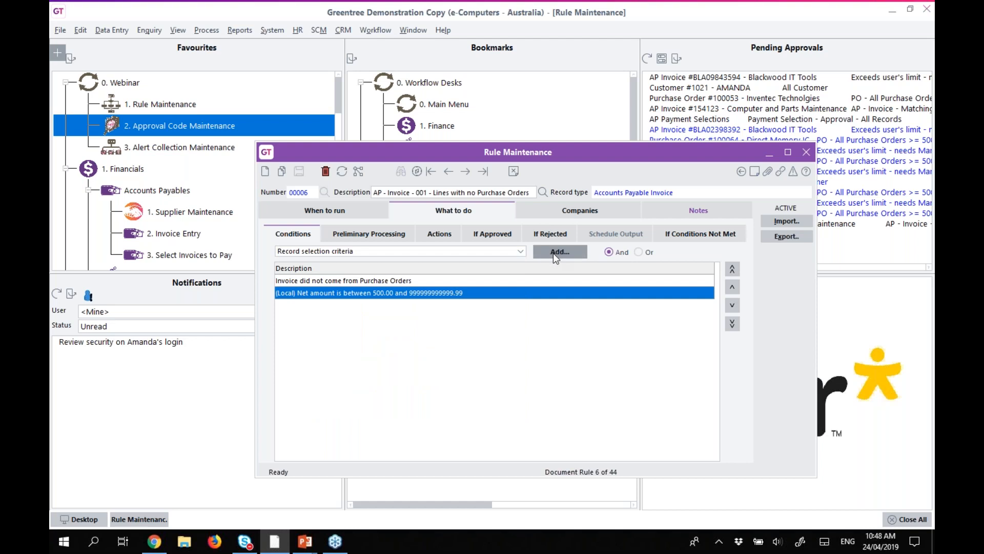
# Browse the myRWSupplier fields in the invoice field tree, then cancel without changes.
pyautogui.click(655, 265)
pyautogui.write('my')
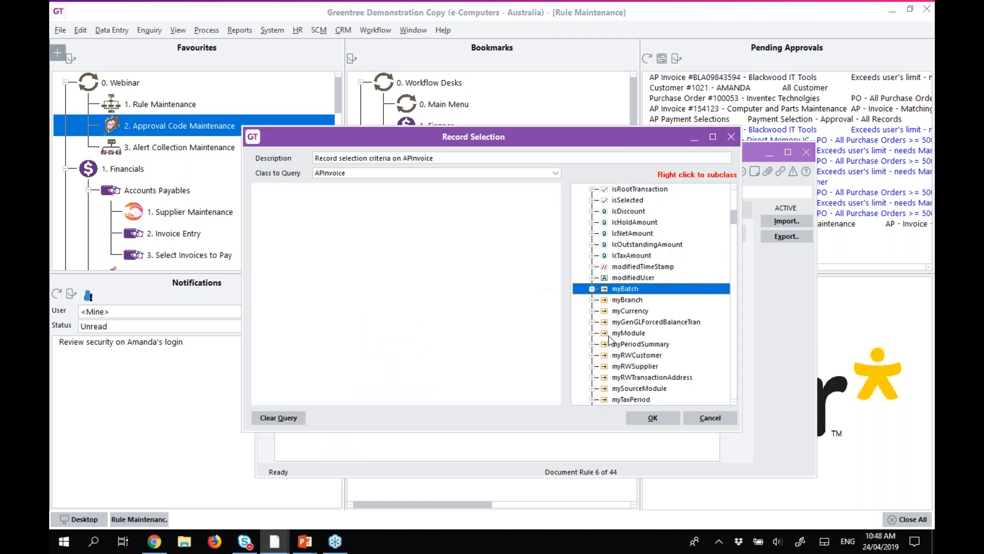
pyautogui.scroll(-2, 605, 335)
pyautogui.click(593, 301)
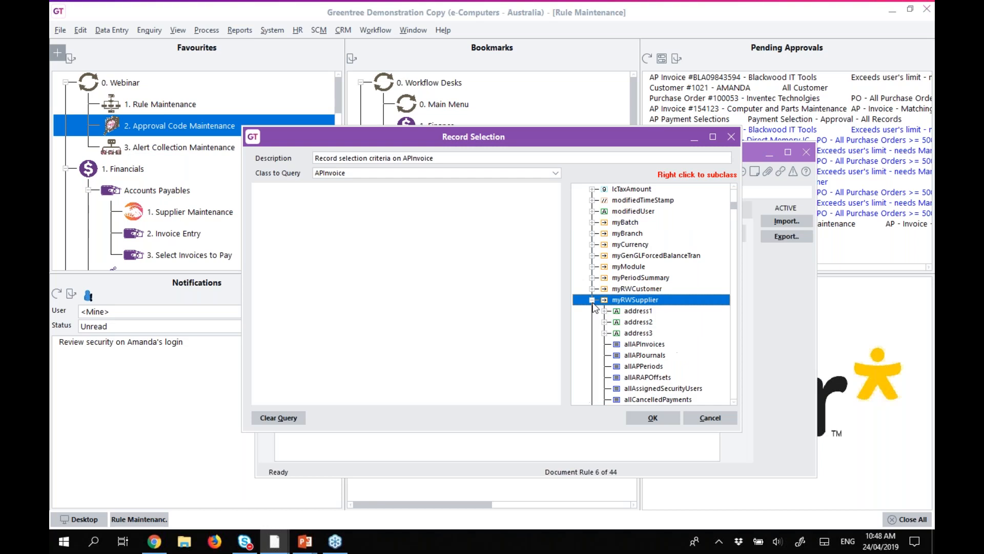
pyautogui.scroll(-3, 639, 313)
pyautogui.click(639, 310)
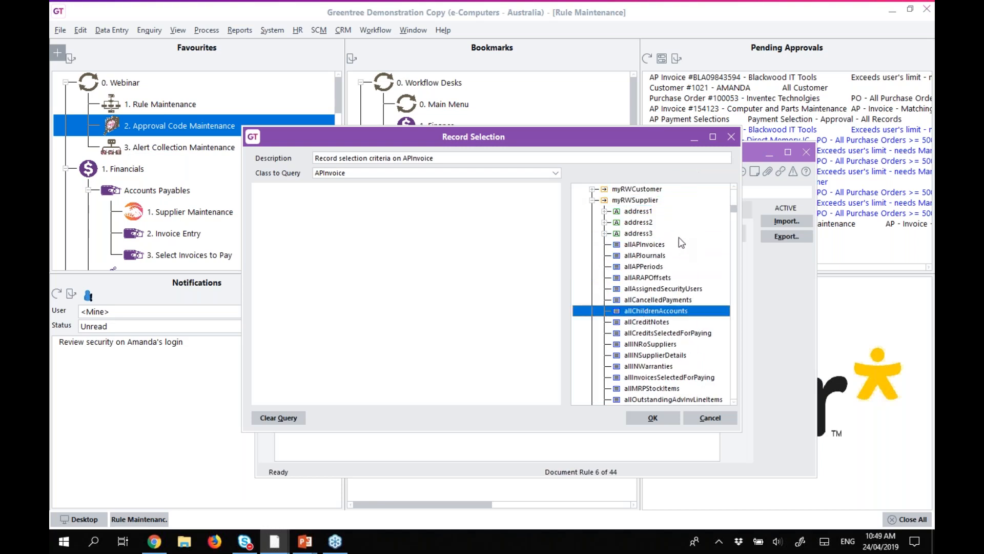
pyautogui.scroll(-10, 702, 239)
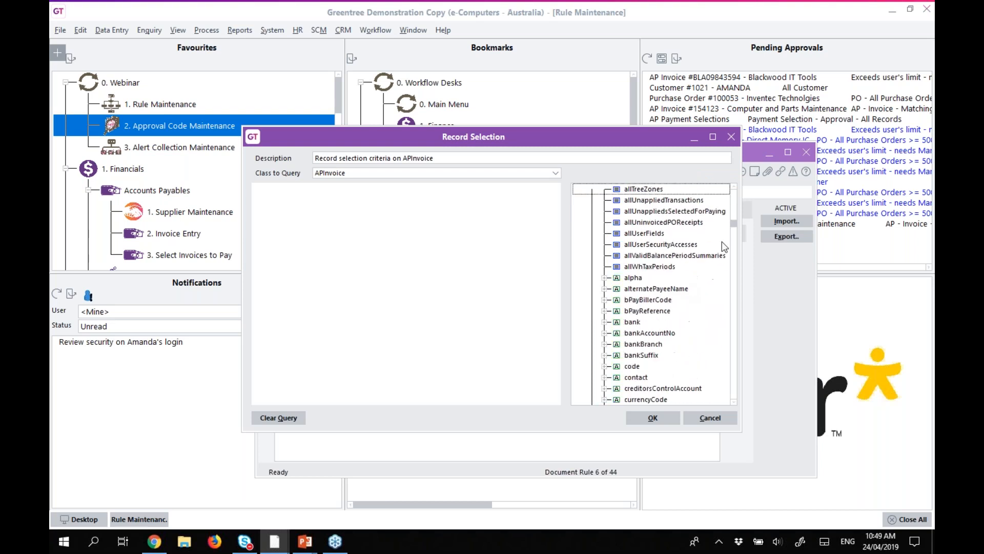
pyautogui.scroll(-1, 664, 294)
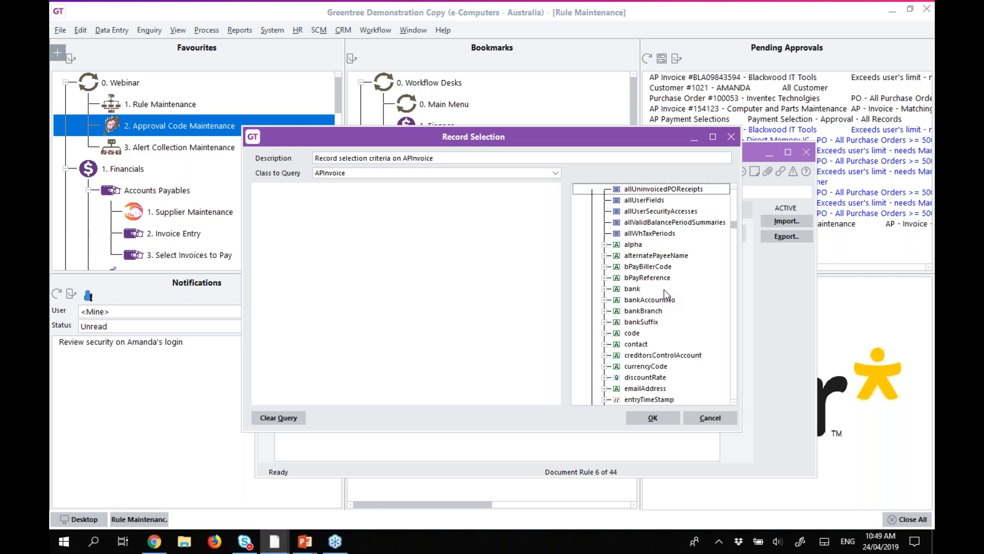
pyautogui.scroll(-1, 665, 294)
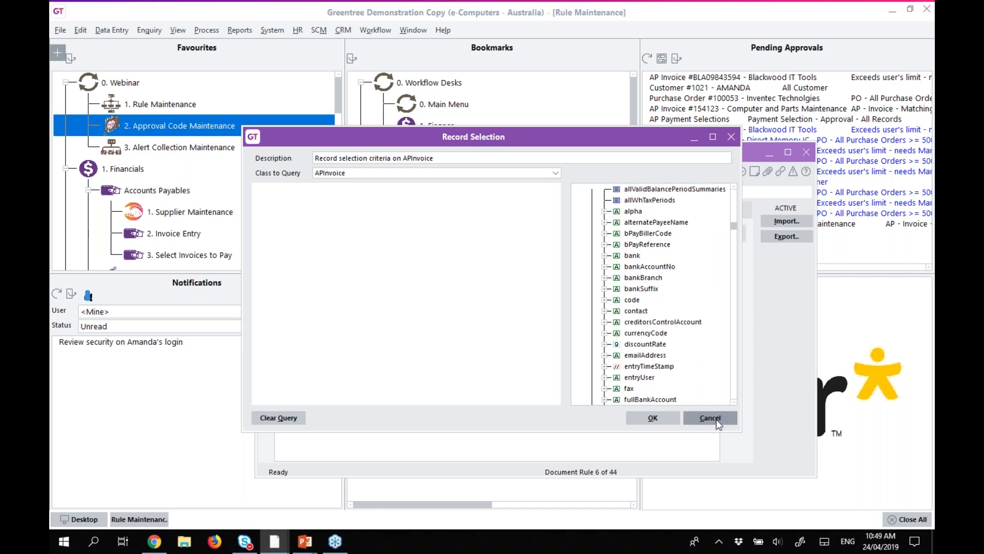
pyautogui.click(716, 419)
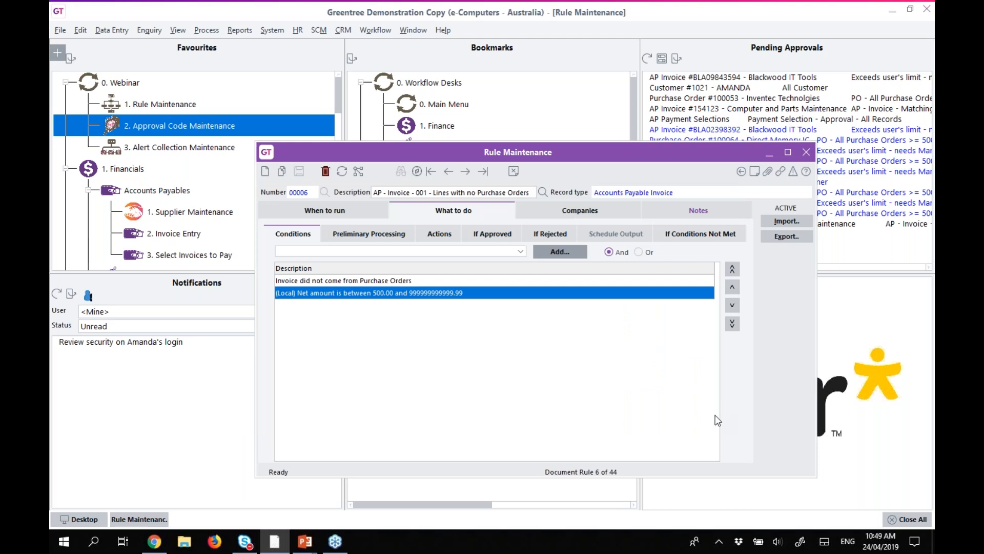
pyautogui.moveTo(670, 151); pyautogui.dragTo(656, 148)
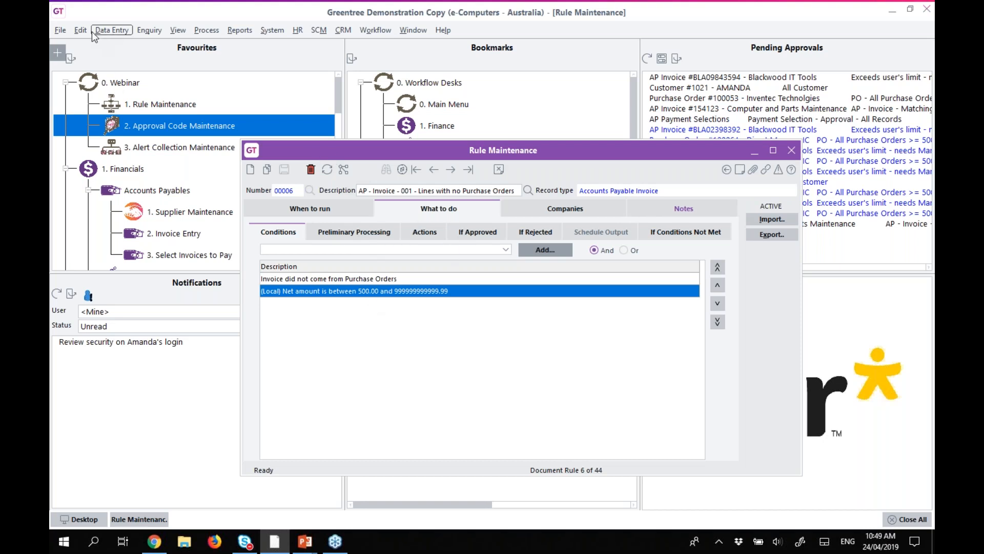
pyautogui.click(61, 31)
pyautogui.click(111, 153)
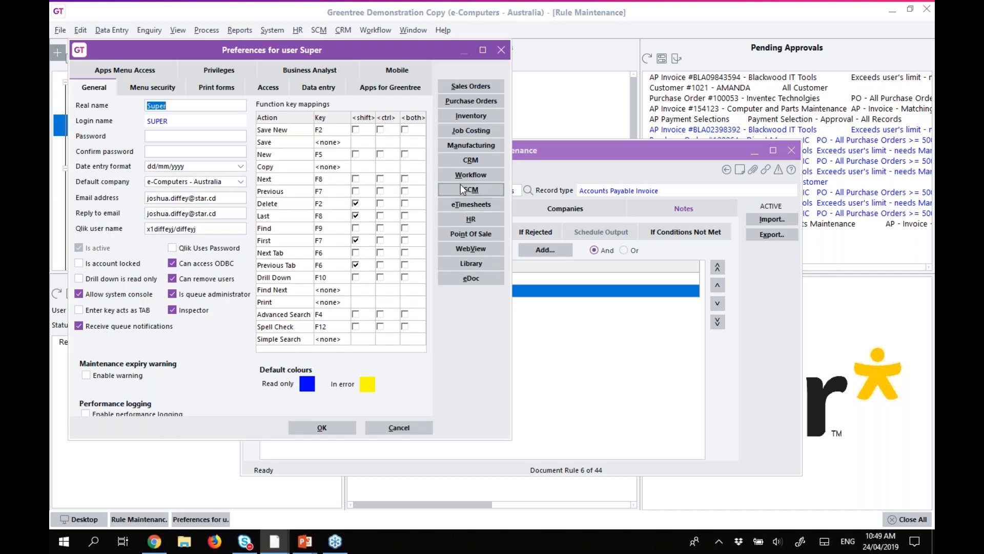
pyautogui.click(461, 176)
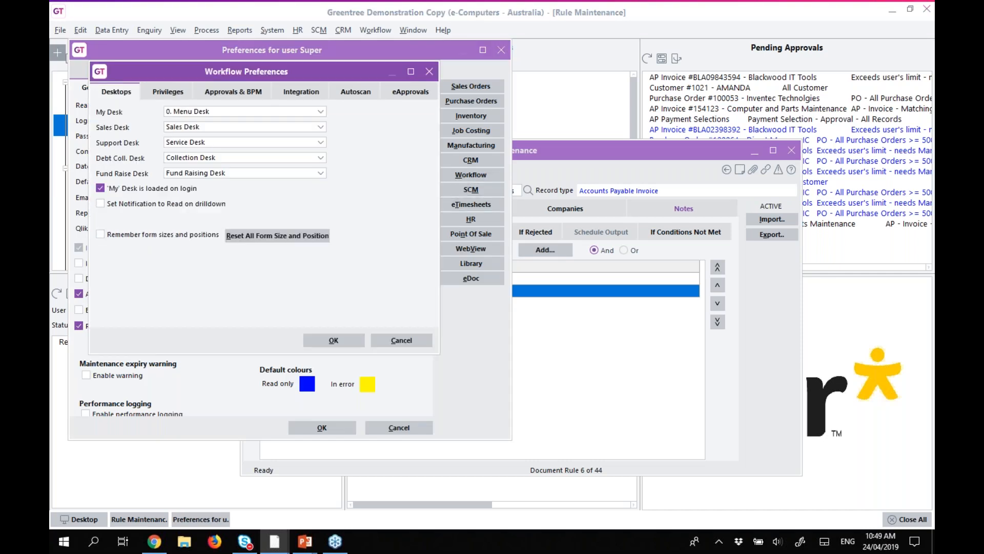
pyautogui.click(235, 92)
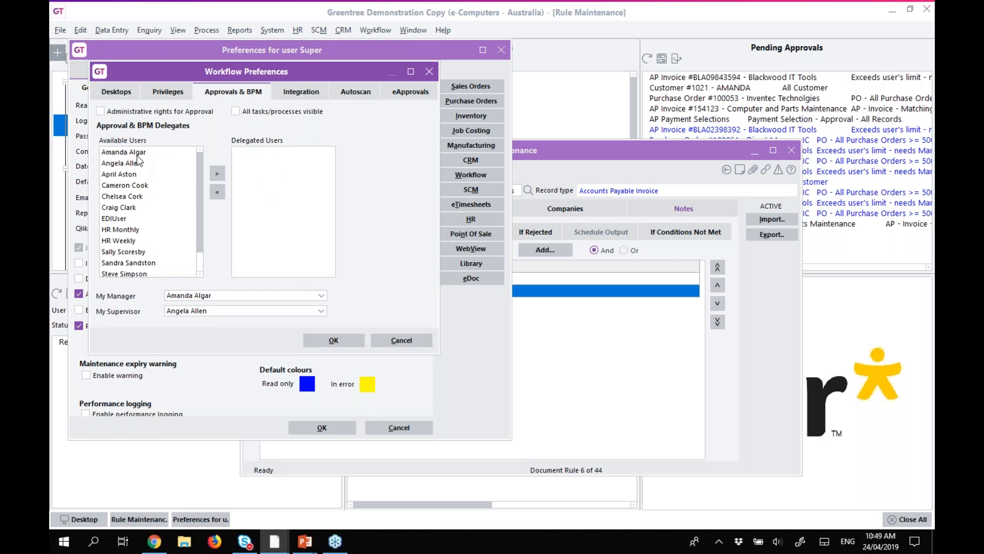
pyautogui.click(137, 153)
pyautogui.click(217, 174)
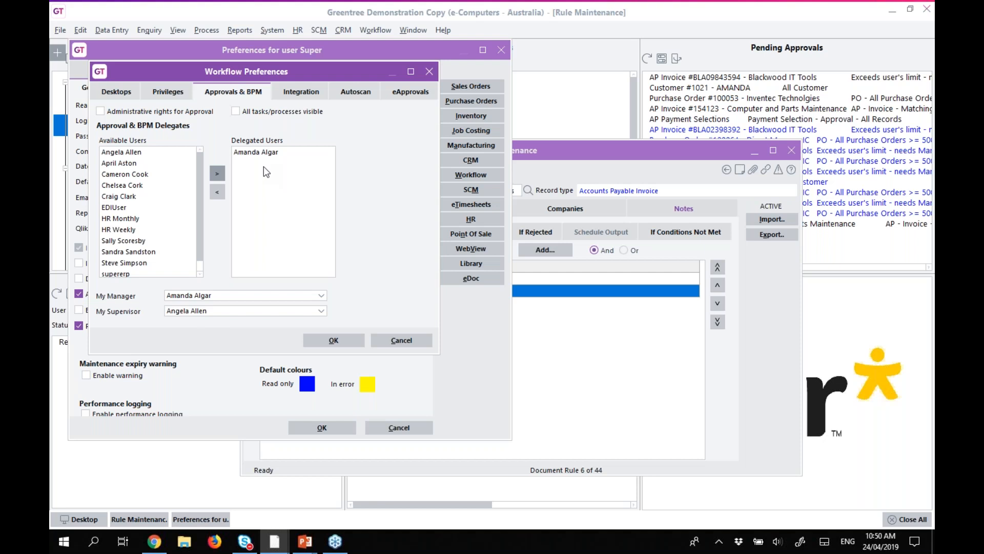
pyautogui.click(390, 340)
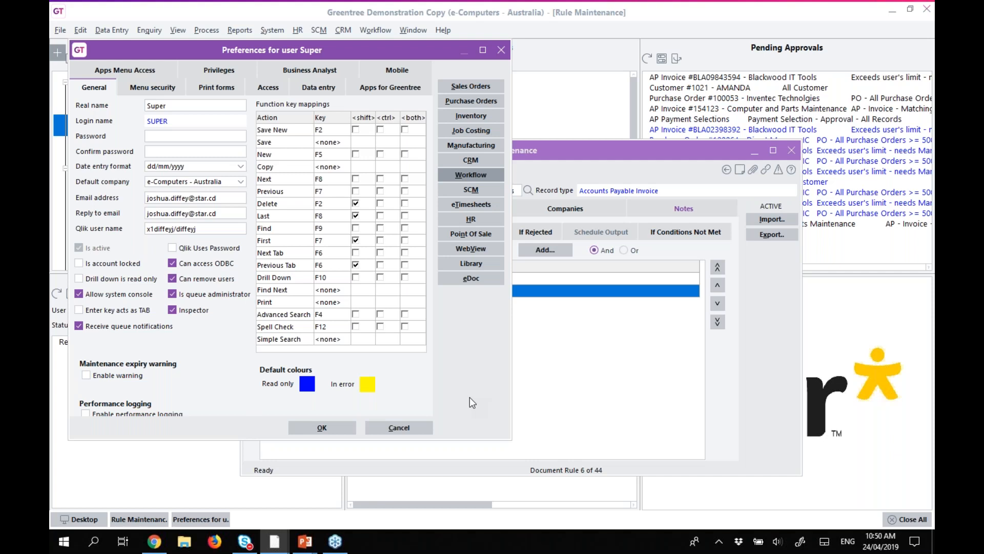
pyautogui.click(405, 428)
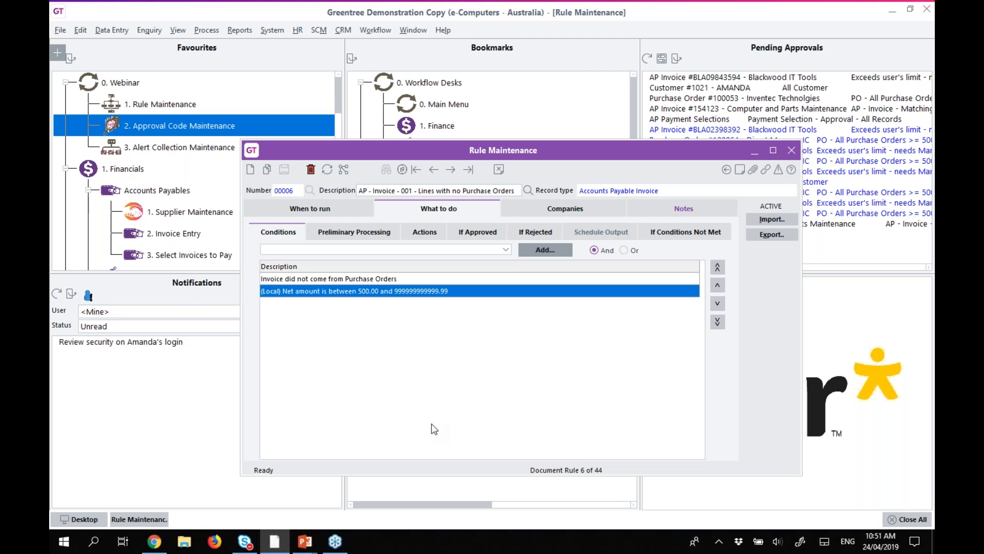
# Minimise the Rule Maintenance window to reveal the Greentree desktop.
pyautogui.click(754, 154)
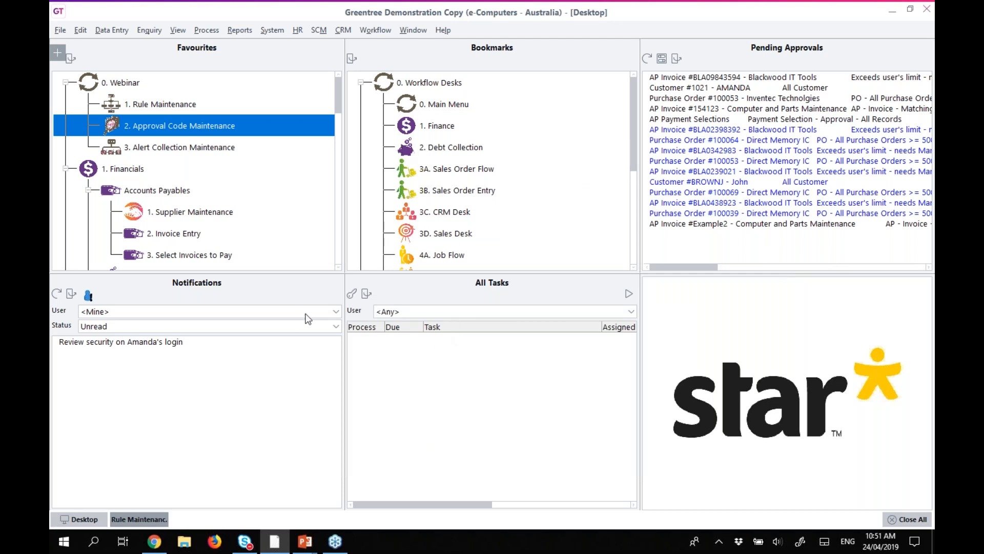
# Show notifications for one specific user, then go to Workflow > Approvals and Alerts > Approval Groups.
pyautogui.click(324, 311)
pyautogui.click(100, 345)
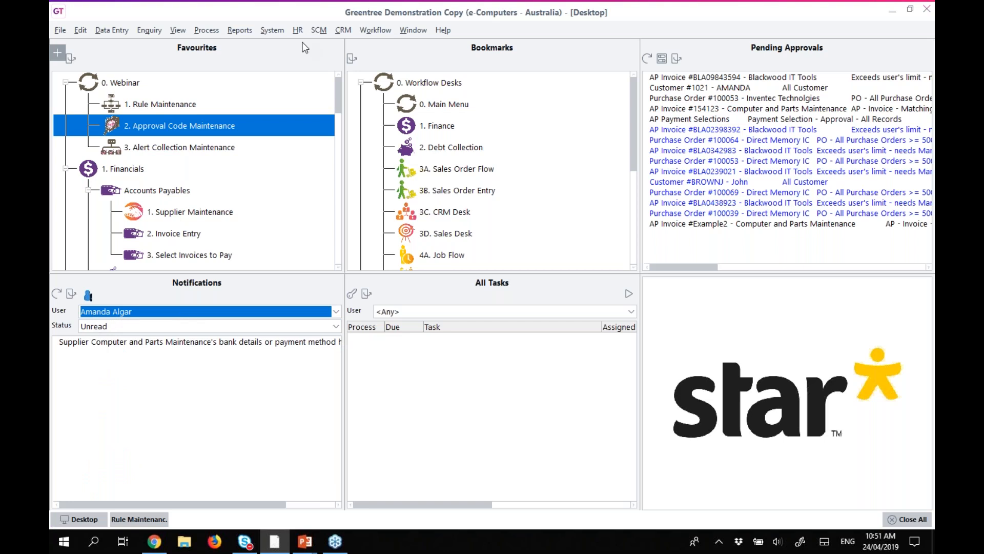
pyautogui.click(375, 29)
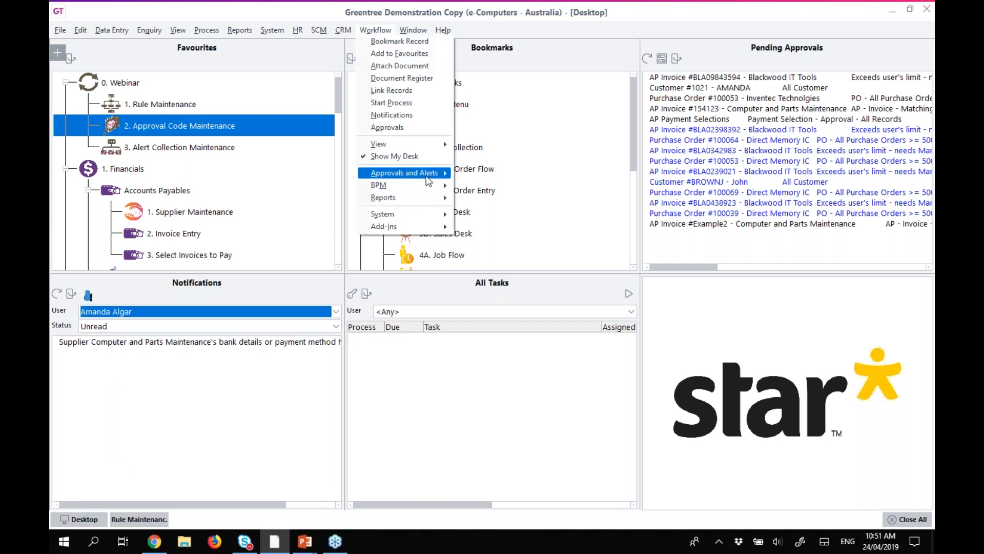
pyautogui.moveTo(426, 176)
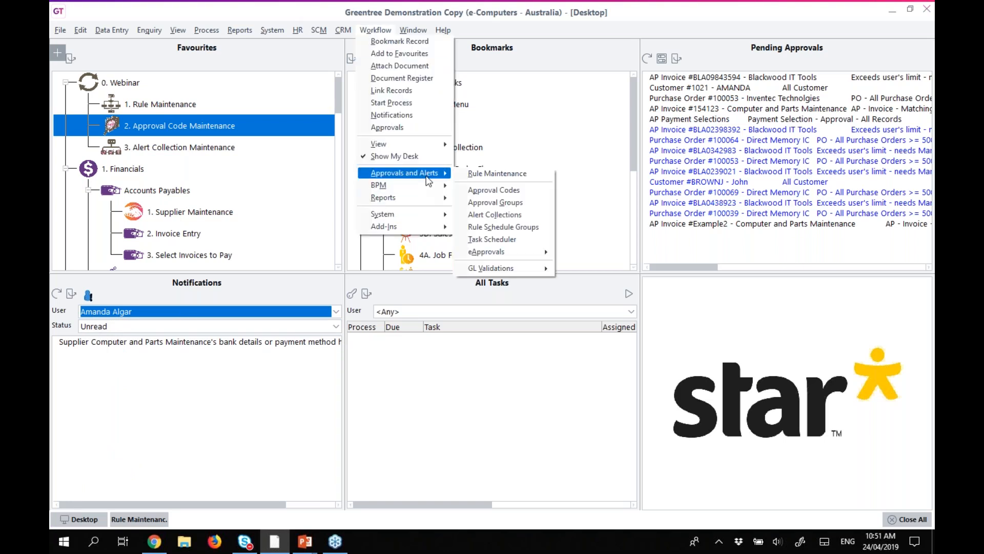
pyautogui.click(489, 204)
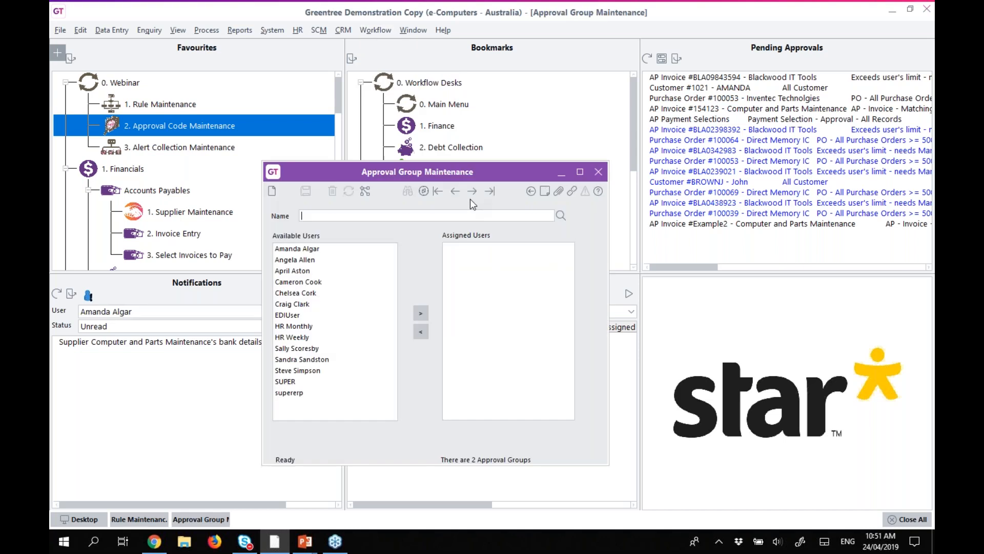
# Create and save the Finance Manager approval group with the first available user assigned.
pyautogui.write('Finance Manager')
pyautogui.click(318, 249)
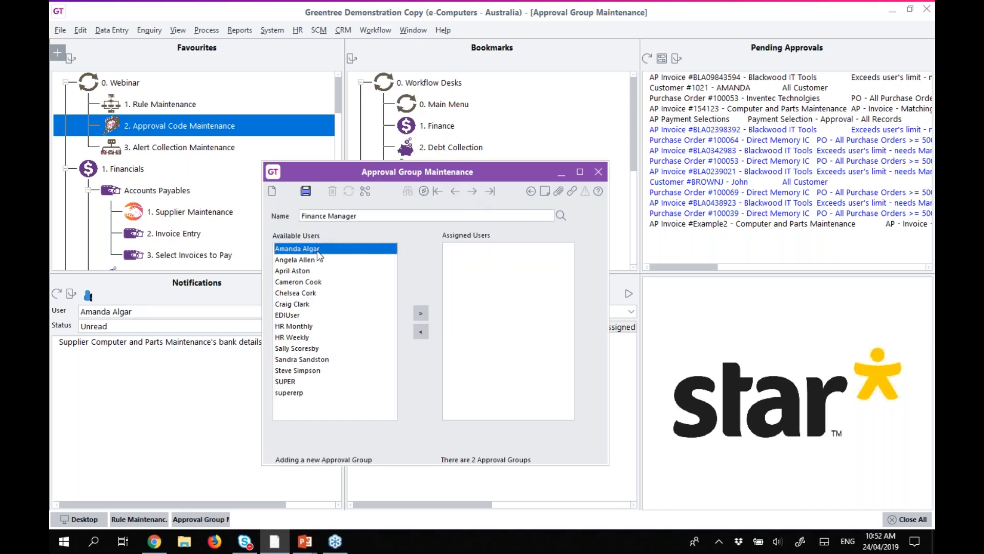
pyautogui.click(421, 313)
pyautogui.click(306, 191)
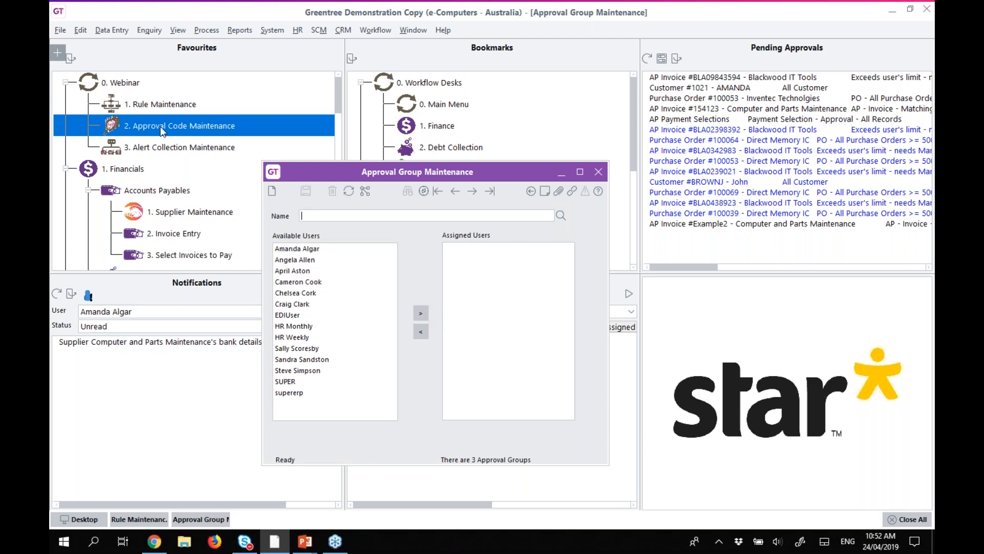
pyautogui.doubleClick(160, 126)
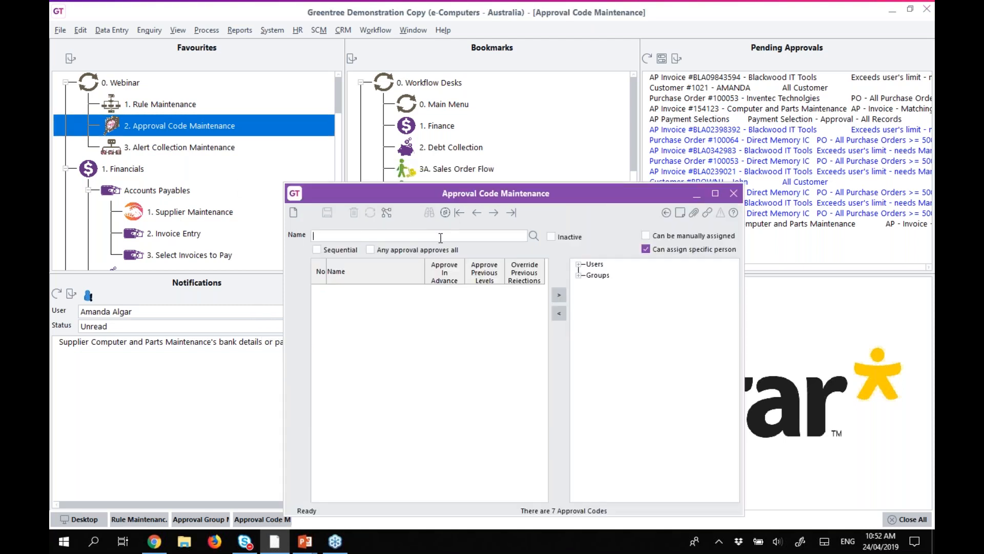
# Load the Basic Approval code and add the Finance Manager group to it.
pyautogui.click(534, 235)
pyautogui.click(350, 249)
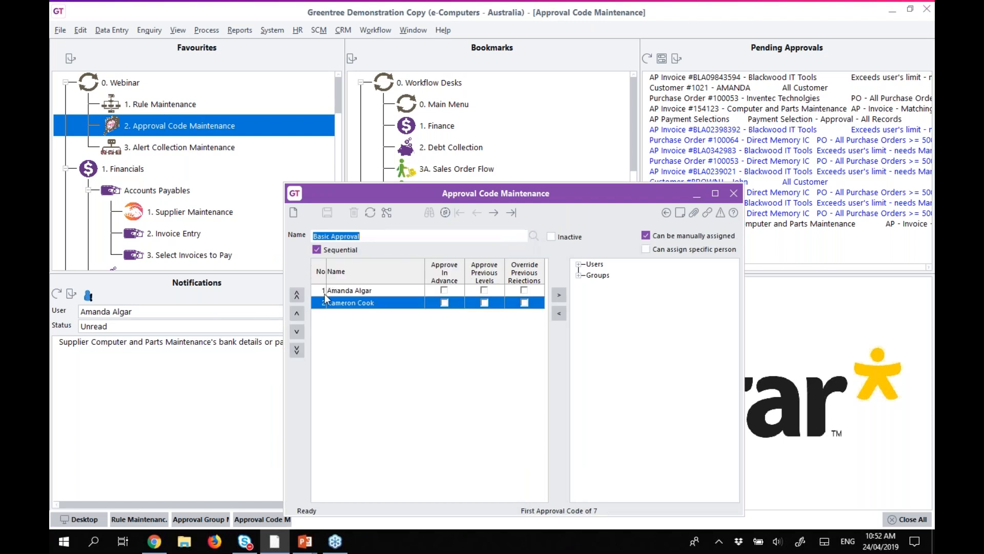
pyautogui.click(358, 291)
pyautogui.click(578, 275)
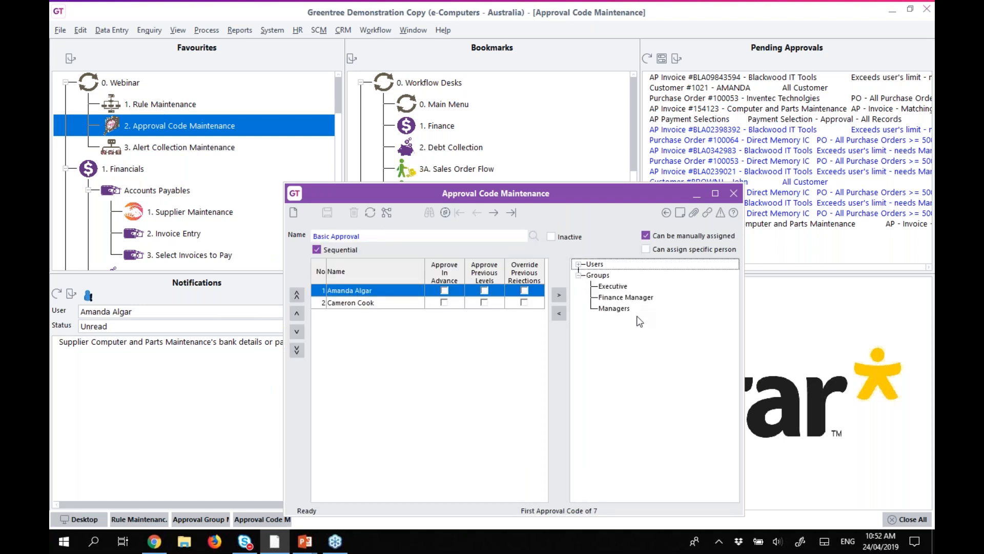
pyautogui.click(623, 298)
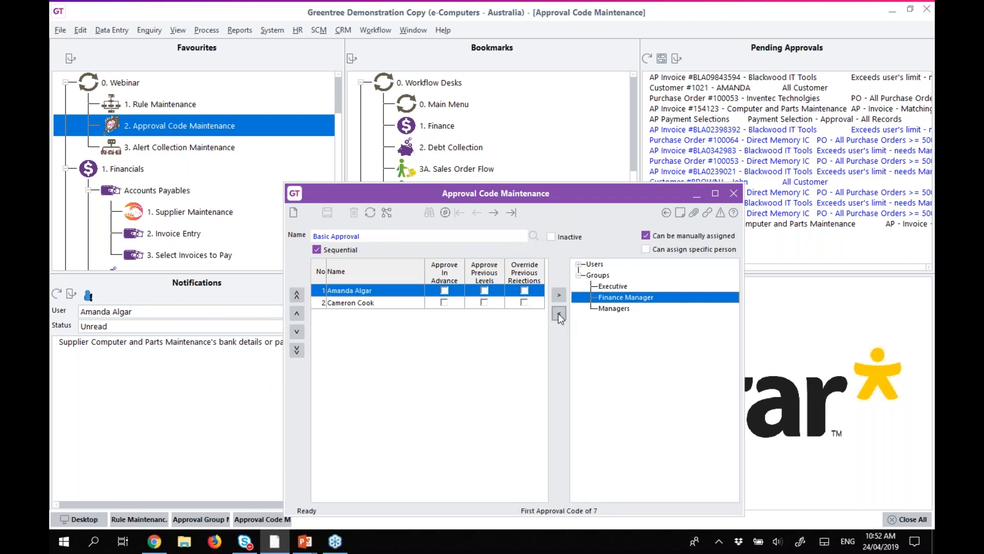
pyautogui.click(560, 313)
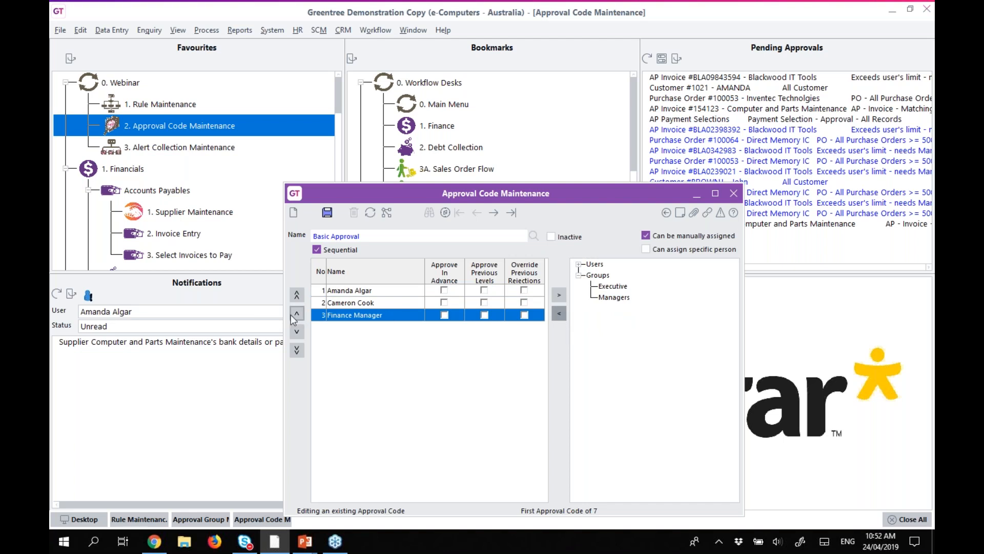
# Move Finance Manager to step 1, remove the second-place user, and save Basic Approval.
pyautogui.click(295, 314)
pyautogui.click(294, 314)
pyautogui.click(371, 303)
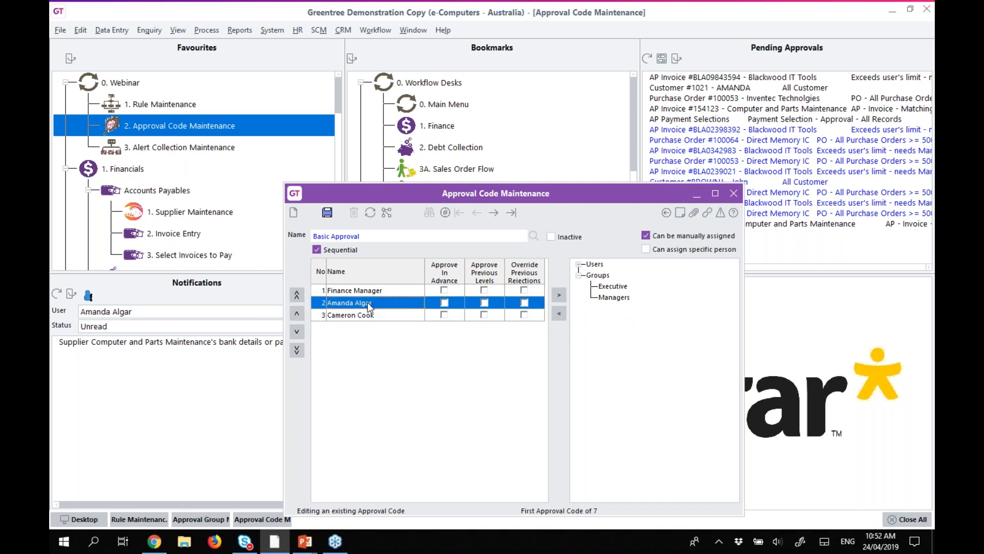
pyautogui.click(560, 295)
pyautogui.click(327, 212)
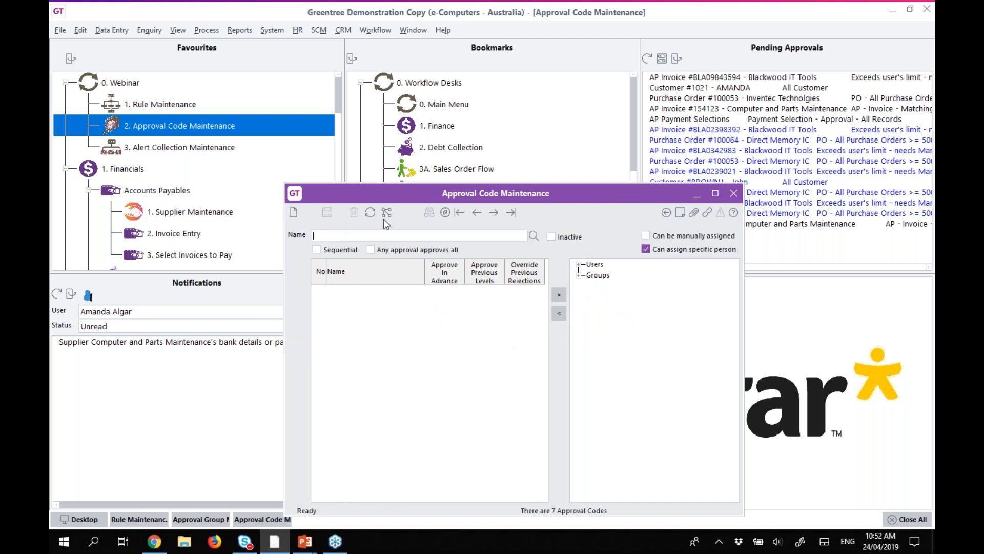
pyautogui.click(370, 212)
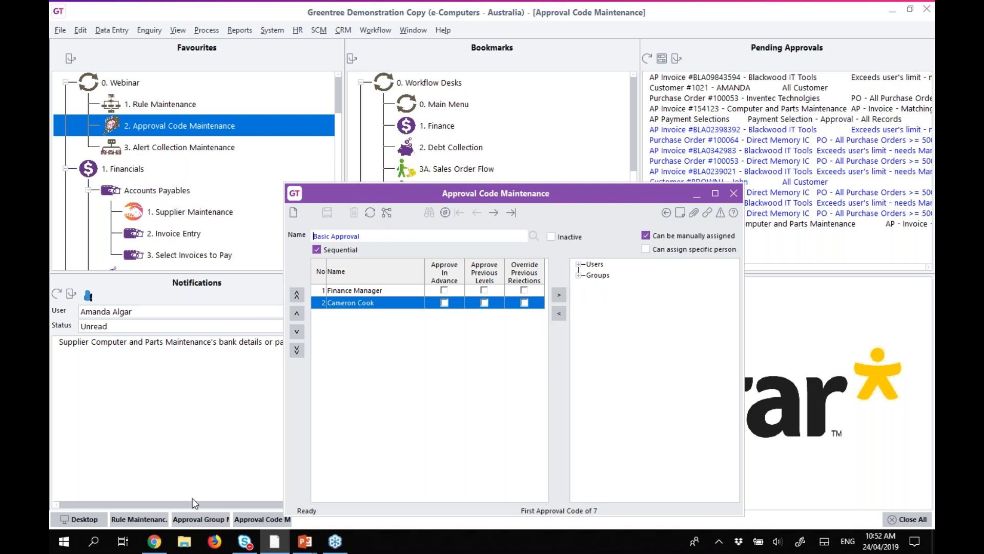
pyautogui.click(187, 518)
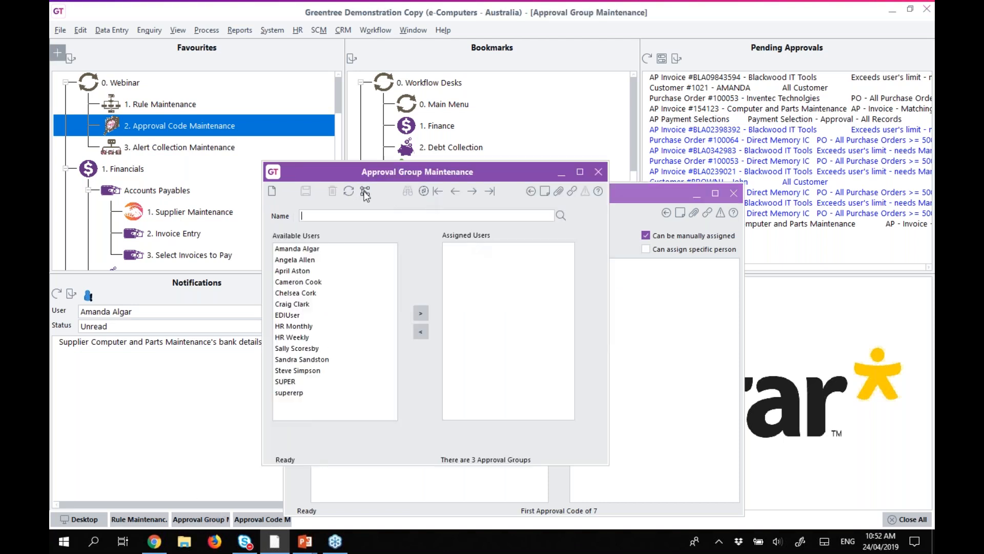
# Replace the Finance Manager group's assigned user with a different user and save the group.
pyautogui.click(350, 193)
pyautogui.click(476, 248)
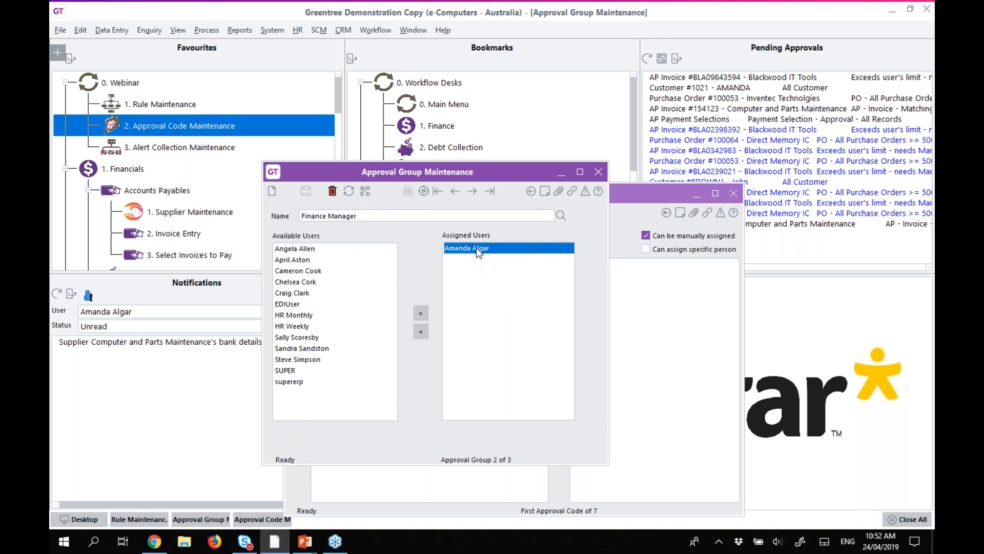
pyautogui.click(421, 333)
pyautogui.click(295, 249)
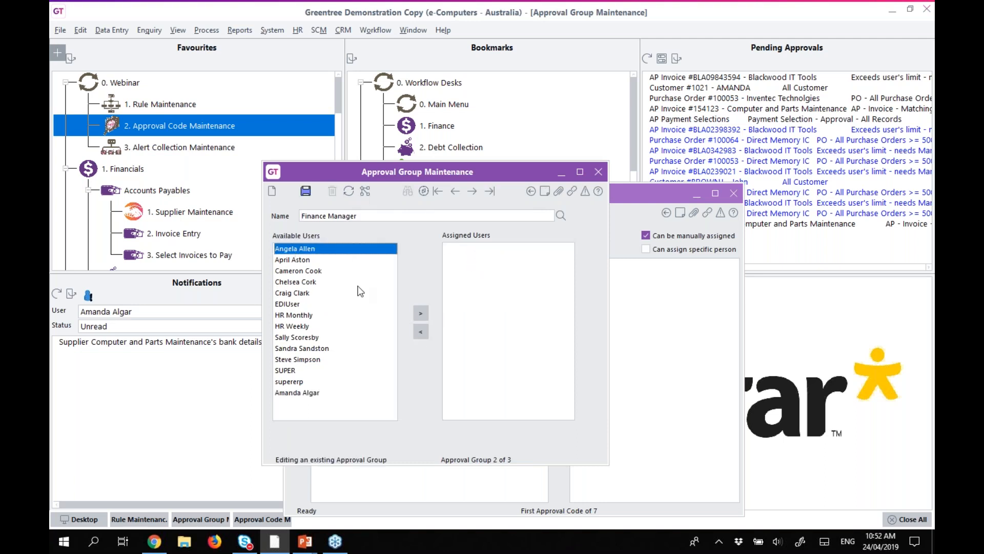
pyautogui.click(421, 313)
pyautogui.click(307, 192)
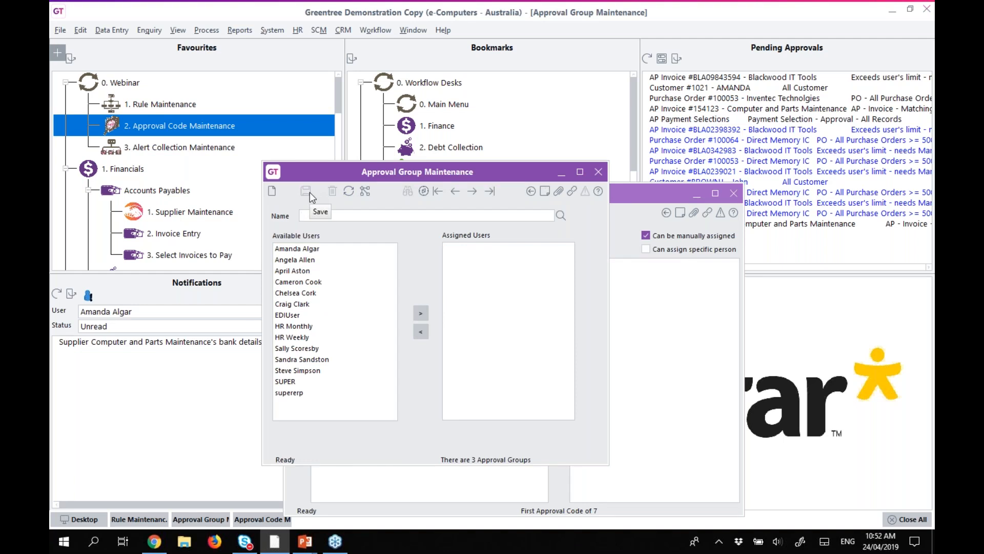
# Close the approval group and approval code windows and all remaining open windows.
pyautogui.click(599, 172)
pyautogui.click(734, 193)
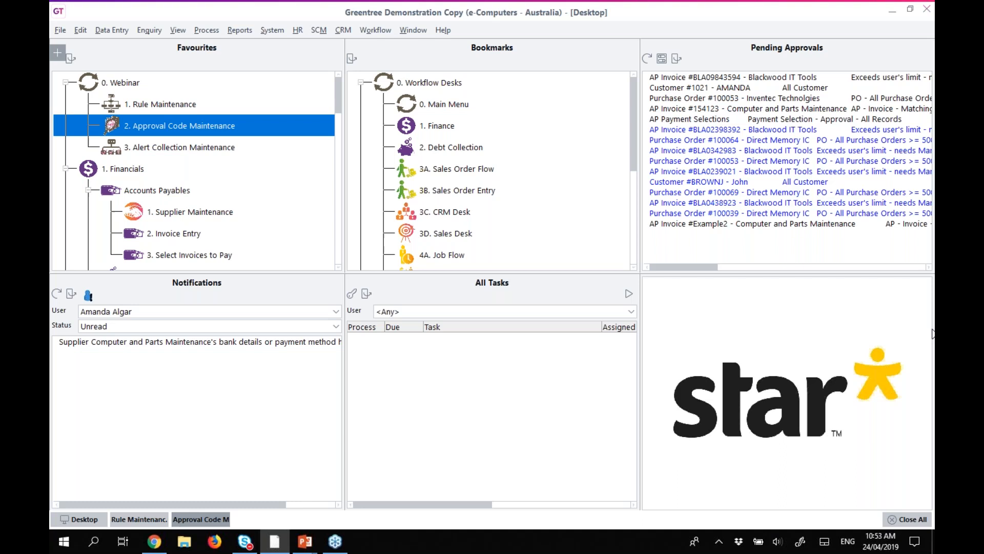
pyautogui.click(906, 519)
pyautogui.doubleClick(150, 103)
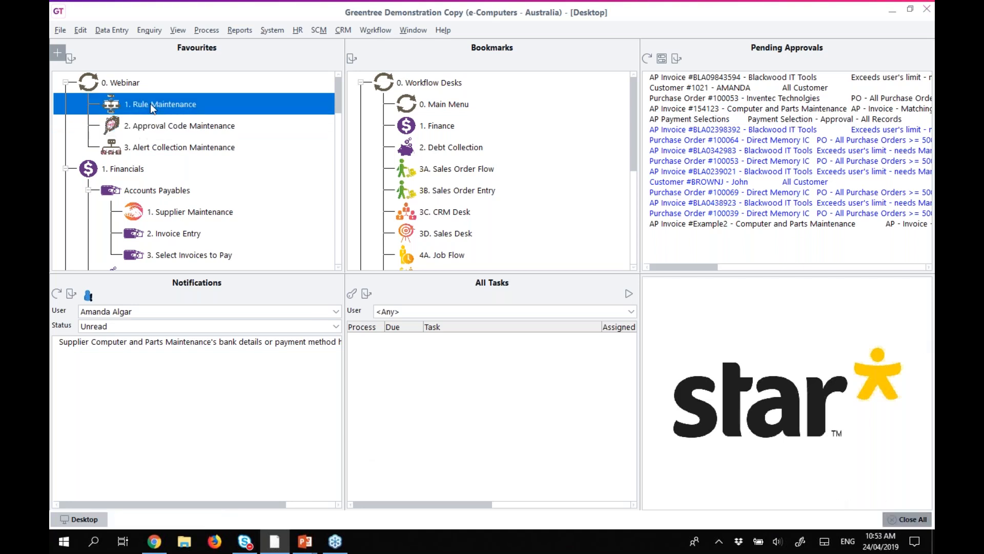
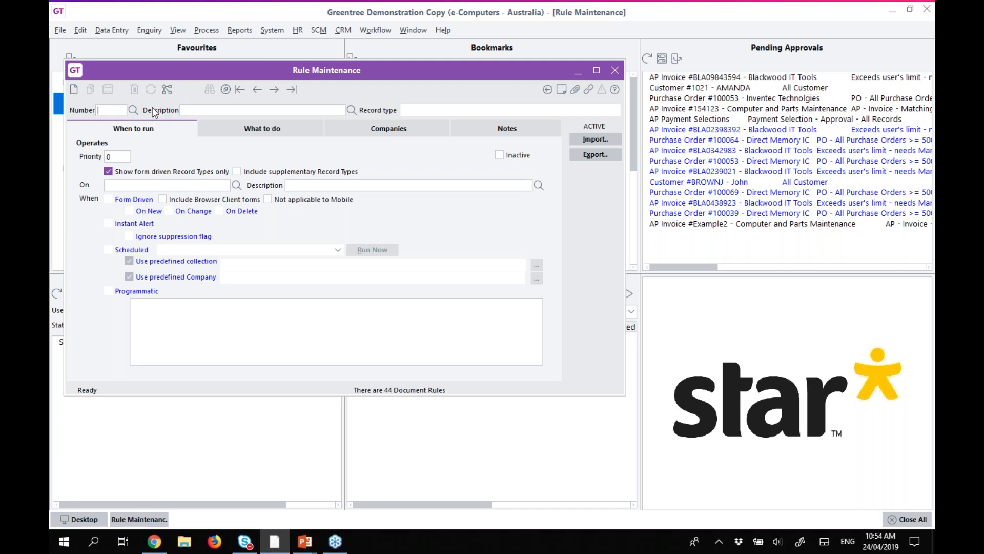
# Set the new rule's record type to ARInvoice and mark it Scheduled.
pyautogui.click(237, 186)
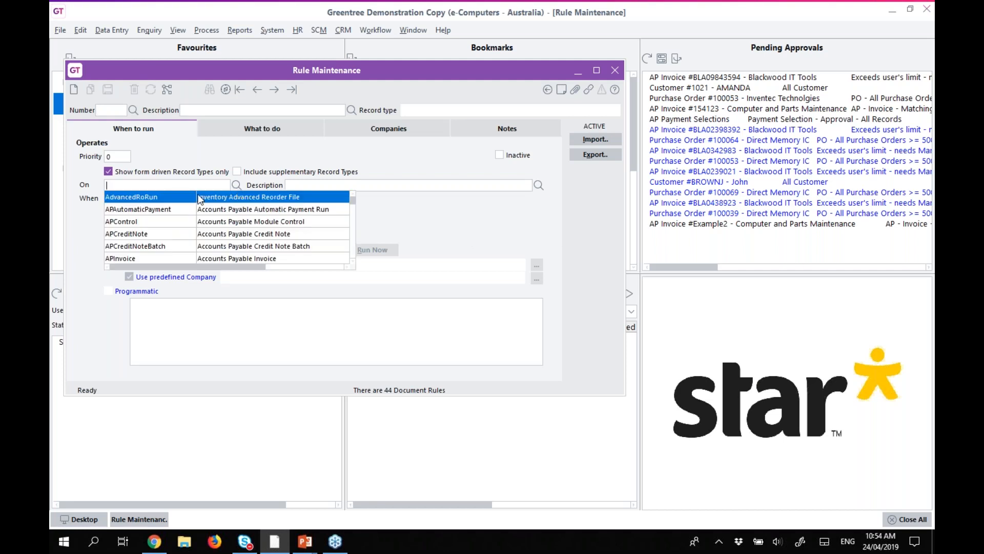
pyautogui.write('ARI')
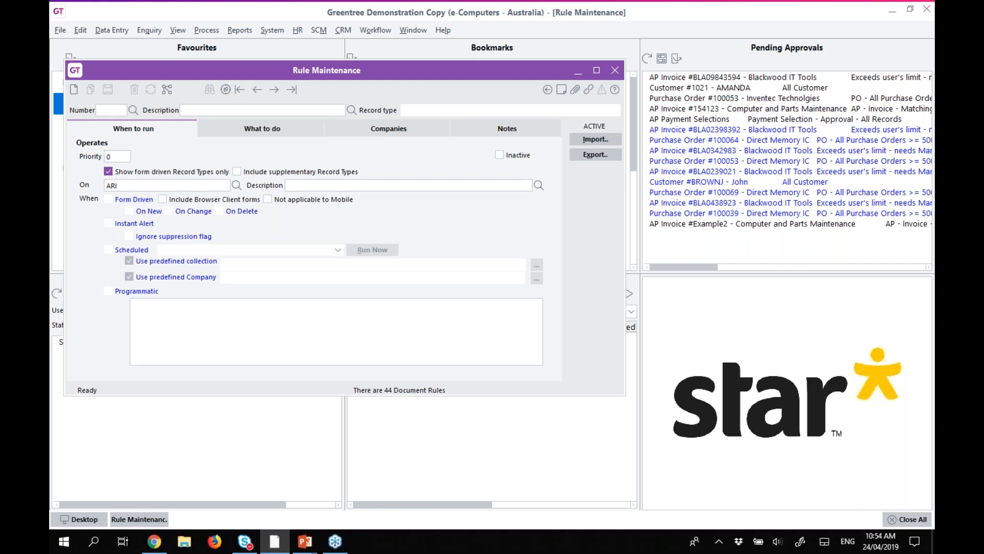
pyautogui.press('Tab')
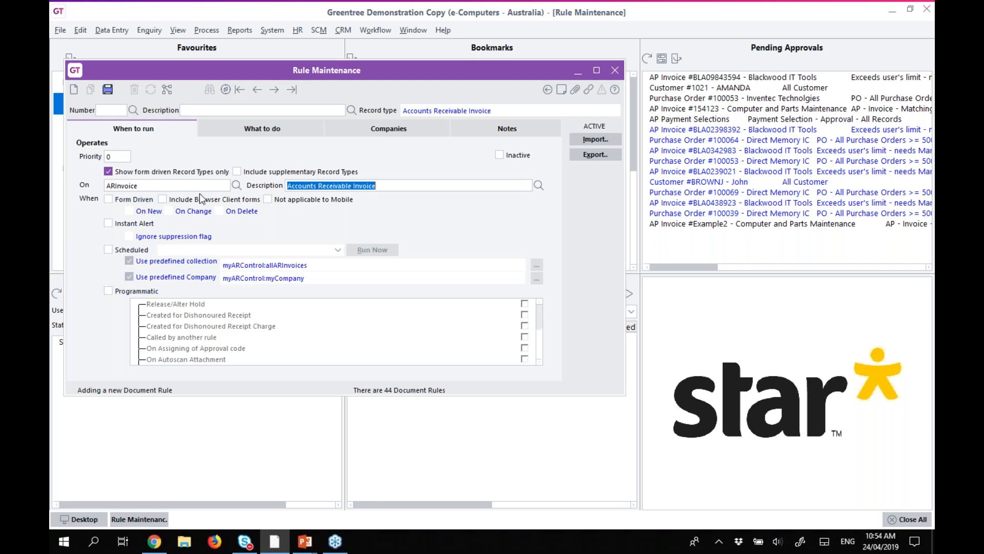
pyautogui.click(109, 250)
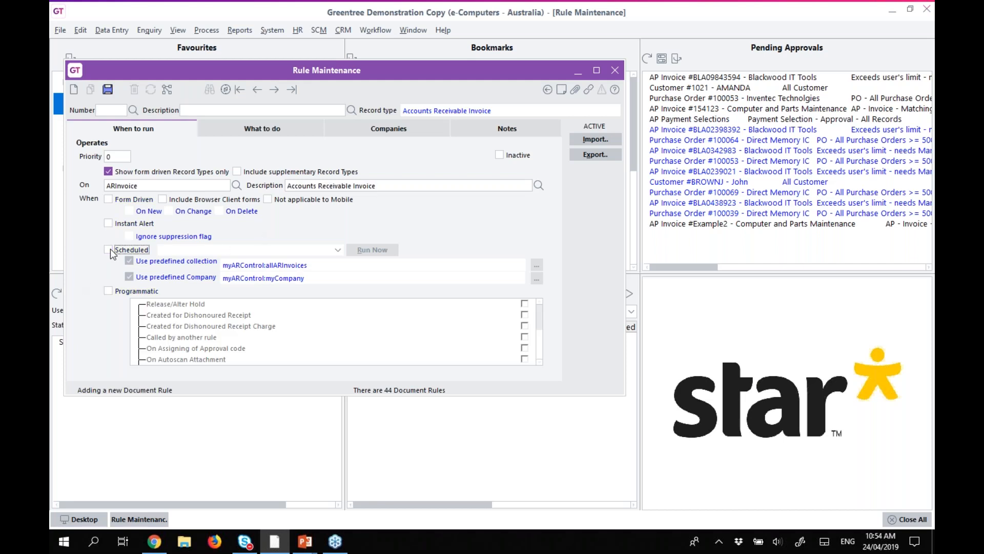
pyautogui.click(109, 250)
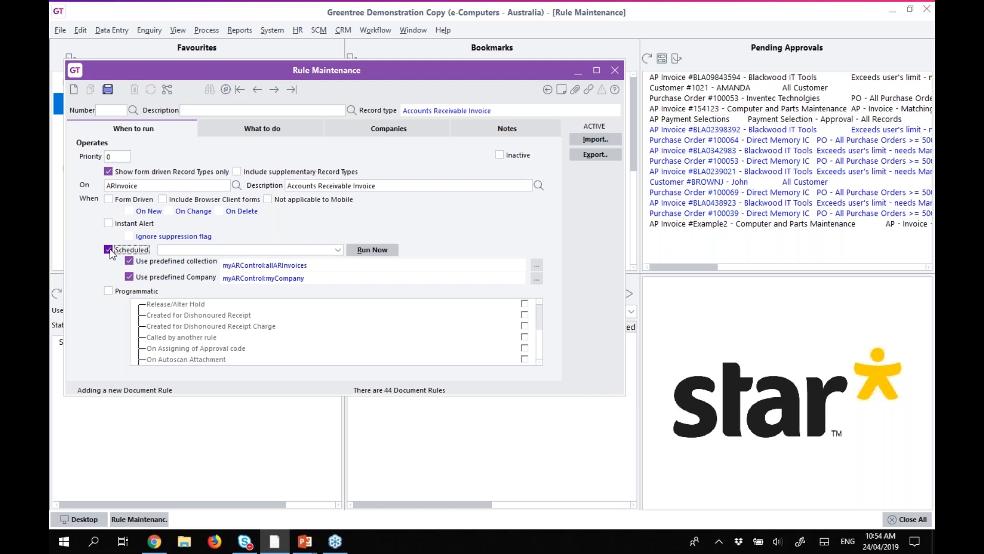
# Describe the rule as 'AR Invoice - 15 days after Payment Date', save it, and reload rule 00010.
pyautogui.click(247, 111)
pyautogui.write('AR Invoice')
pyautogui.write('- 15 days a')
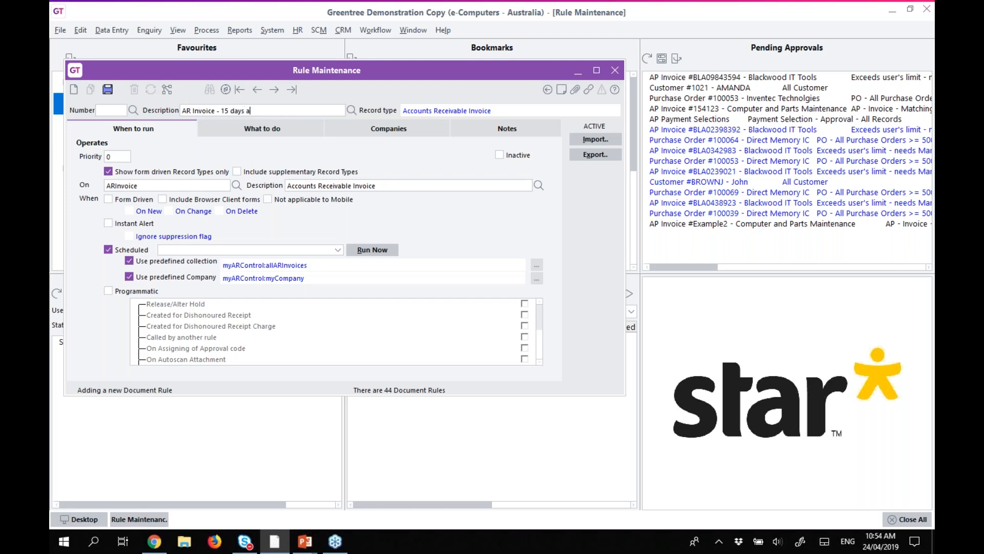
pyautogui.write('fter Payment Date')
pyautogui.click(108, 89)
pyautogui.click(151, 91)
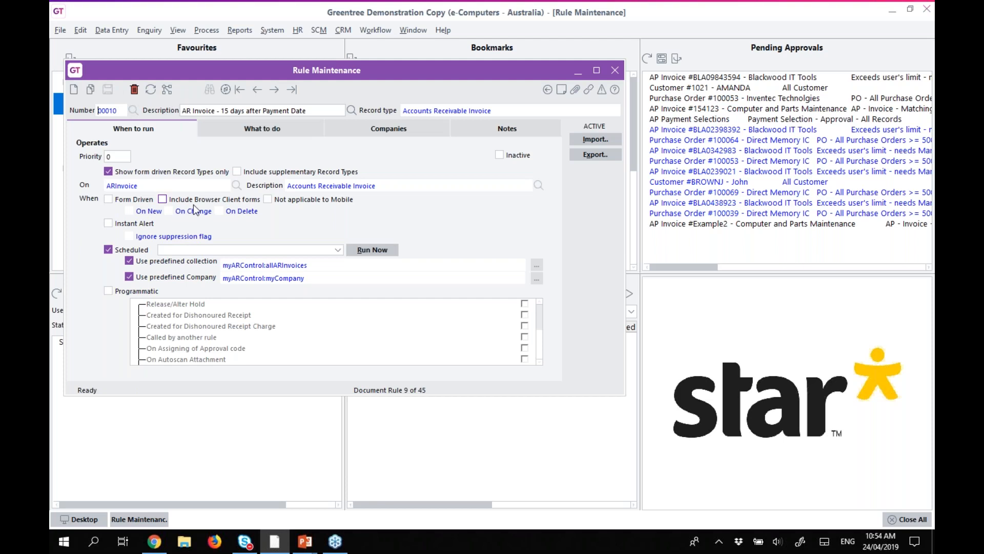
# On the What to do tab, add a 'Record selection criteria' condition for ARInvoice.
pyautogui.click(236, 128)
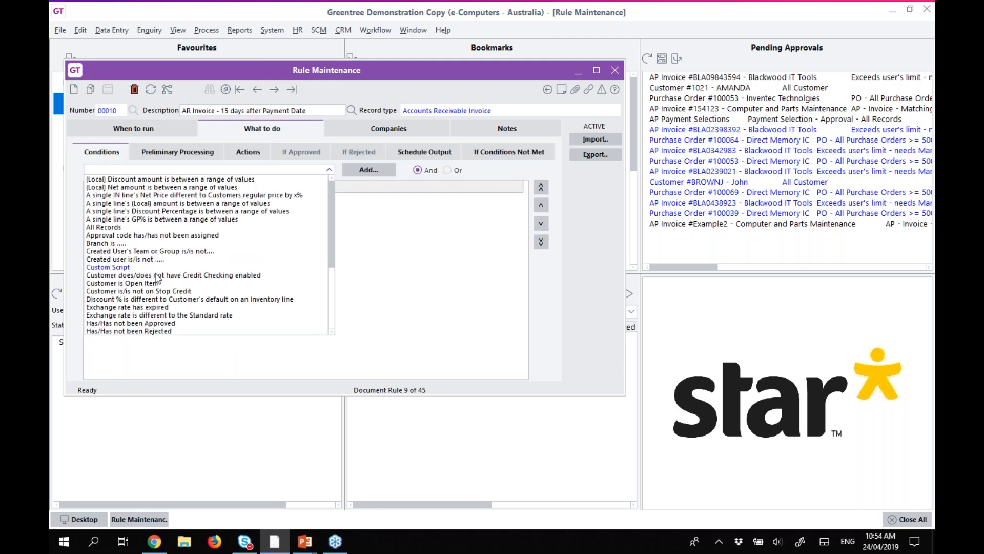
pyautogui.scroll(-4, 158, 278)
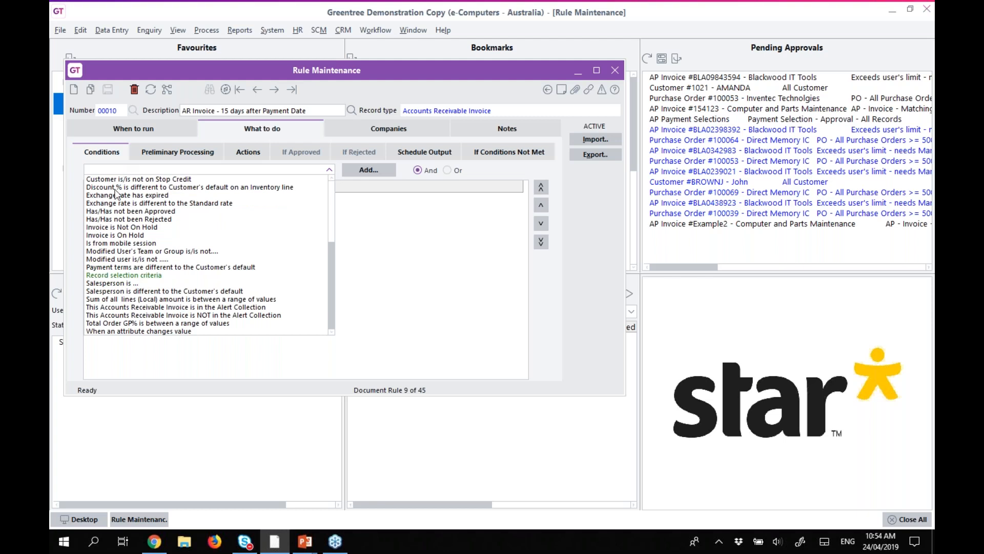
pyautogui.click(108, 275)
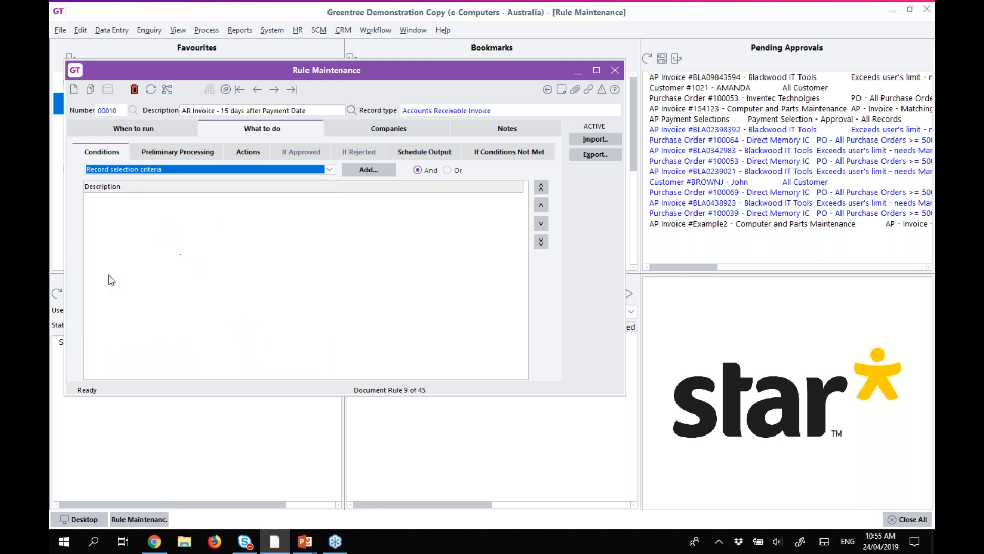
pyautogui.click(367, 170)
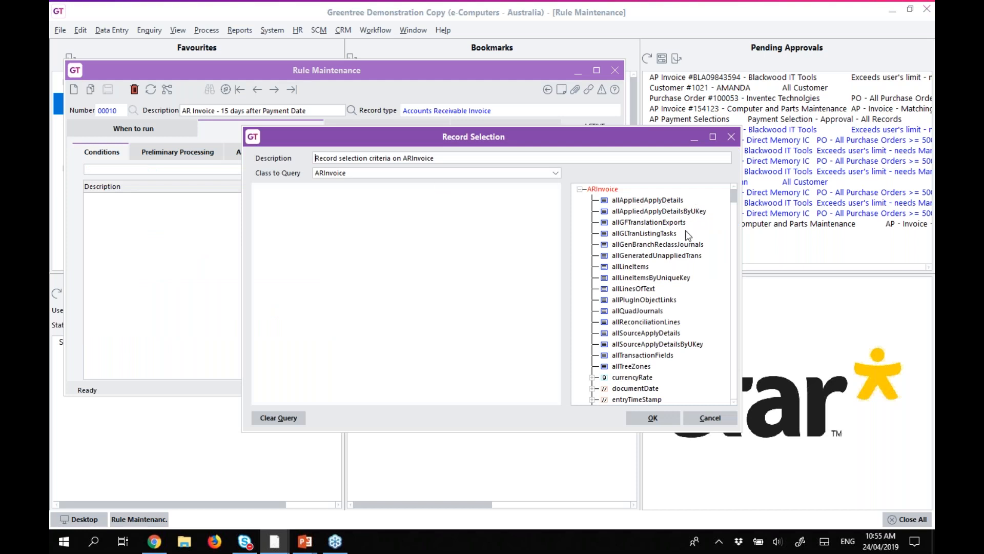
# Add a paymentDate criterion that is equal to today-15.
pyautogui.click(630, 267)
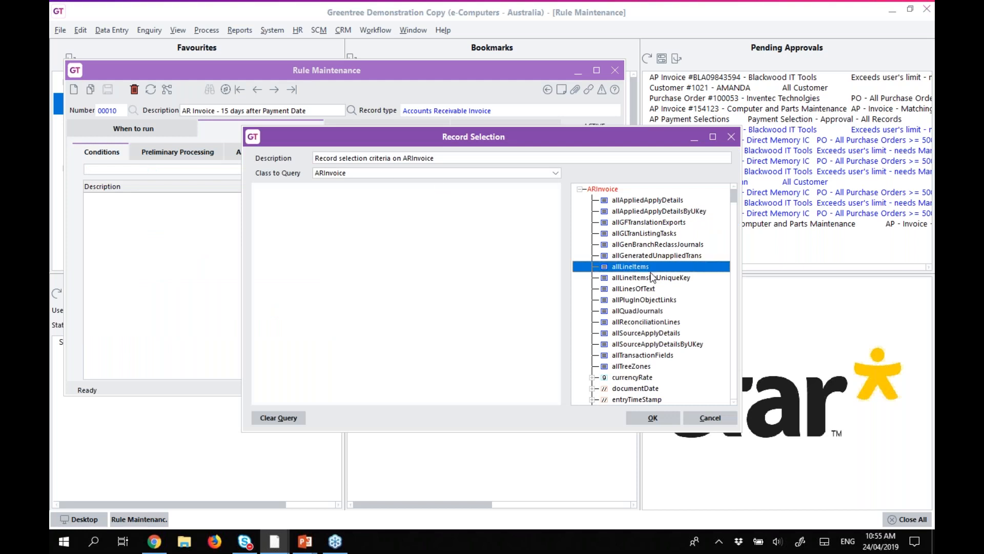
pyautogui.press('p')
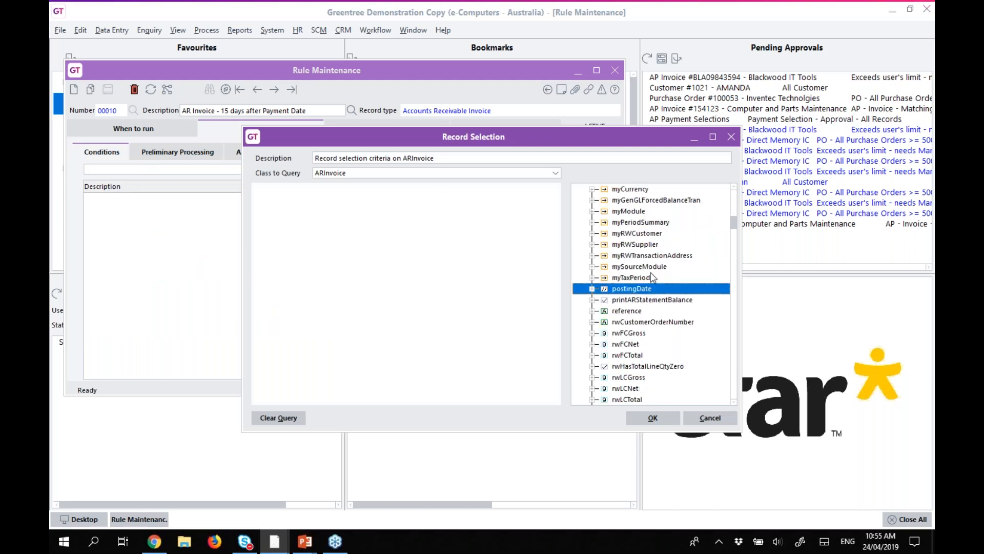
pyautogui.press('p')
pyautogui.press('p')
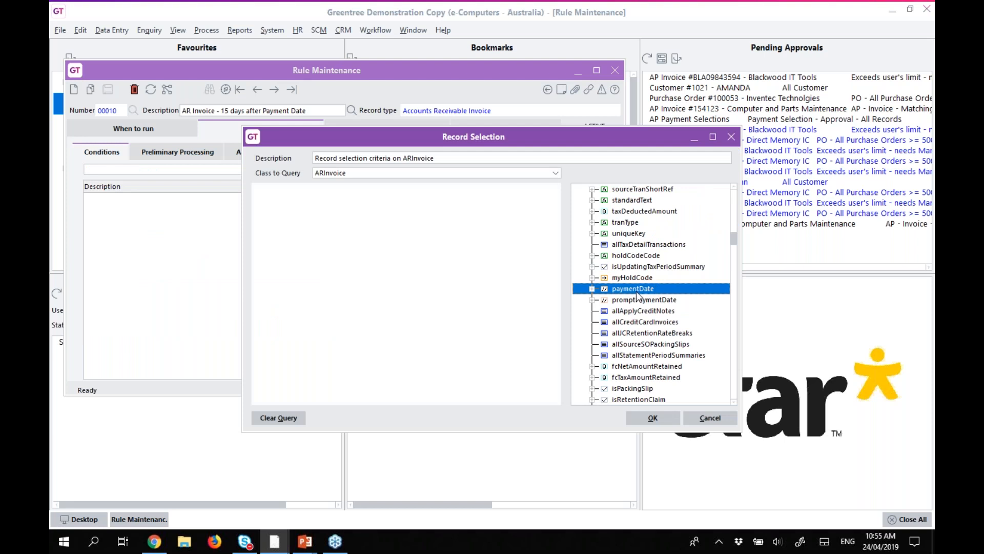
pyautogui.doubleClick(636, 292)
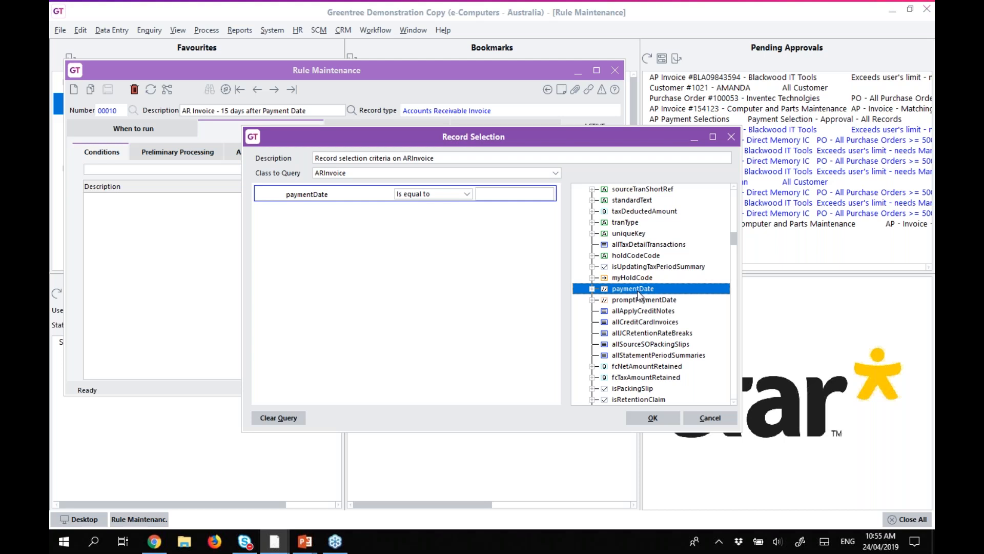
pyautogui.click(435, 198)
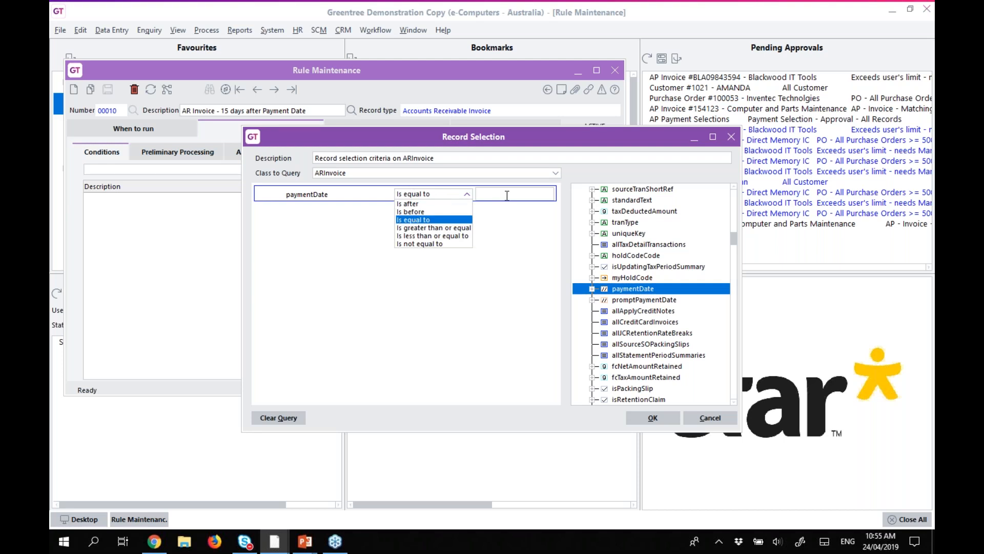
pyautogui.click(507, 196)
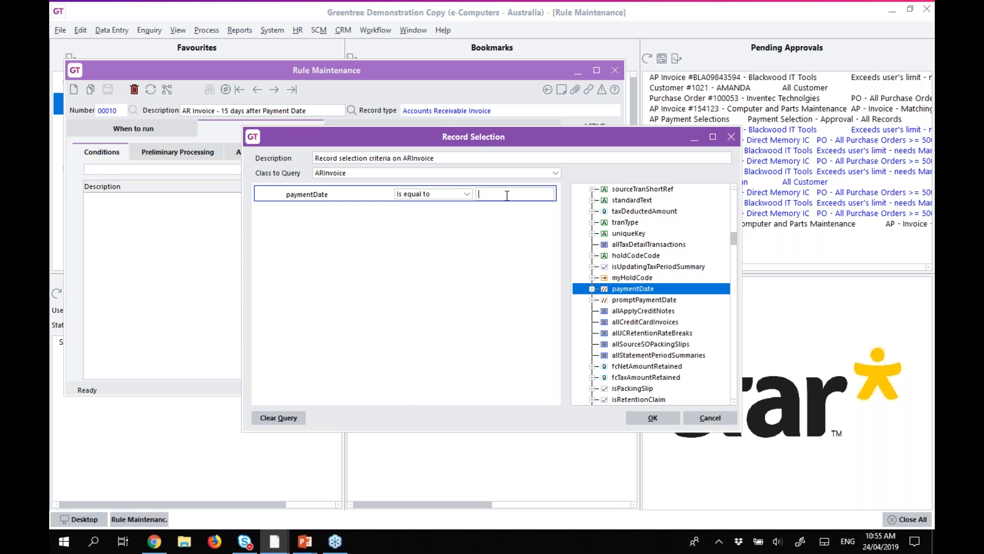
pyautogui.write('today')
pyautogui.write('-15')
# Try a customer default payment term code condition of 30DAy, remove it, and confirm the criteria.
pyautogui.scroll(-2, 657, 268)
pyautogui.scroll(-2, 657, 268)
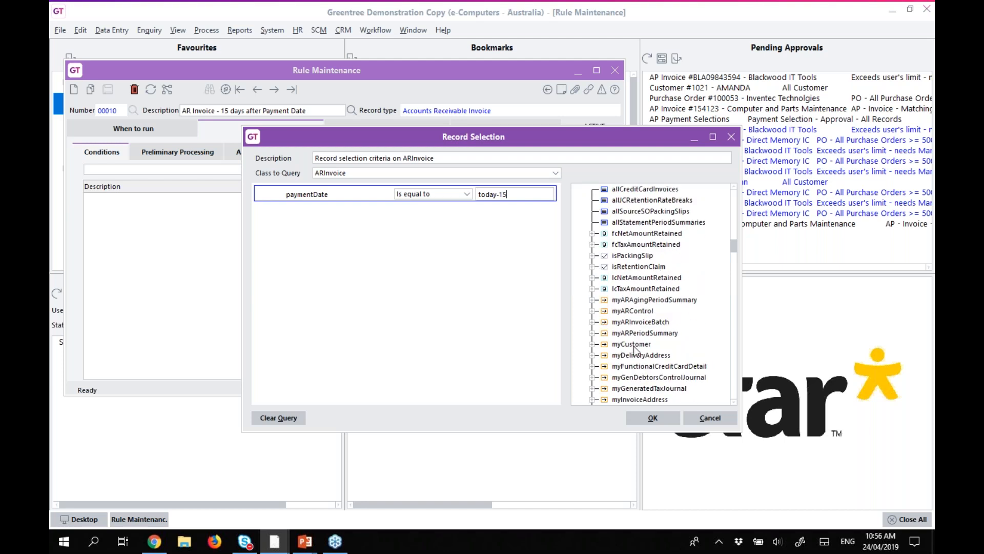
pyautogui.click(593, 345)
pyautogui.scroll(-2, 652, 349)
pyautogui.click(652, 347)
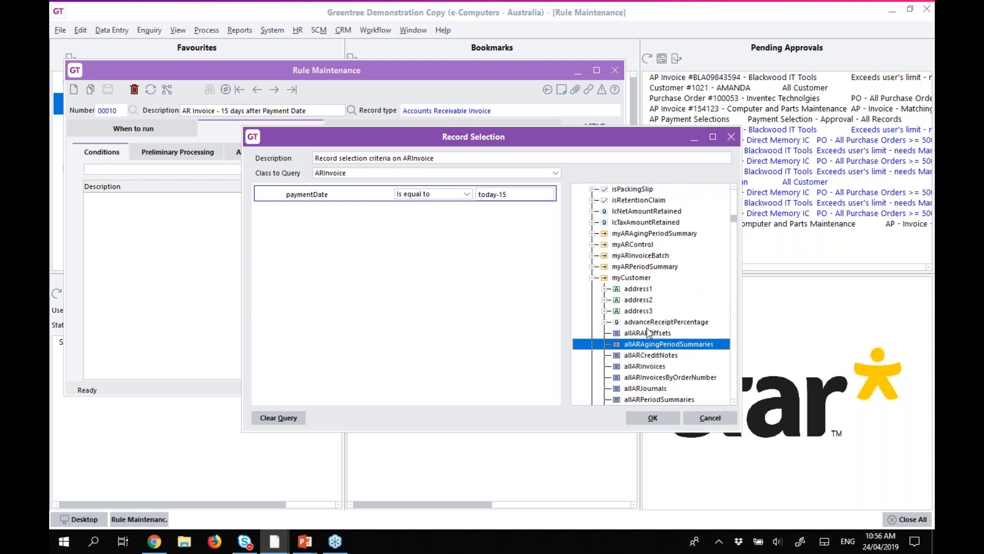
pyautogui.scroll(-10, 647, 331)
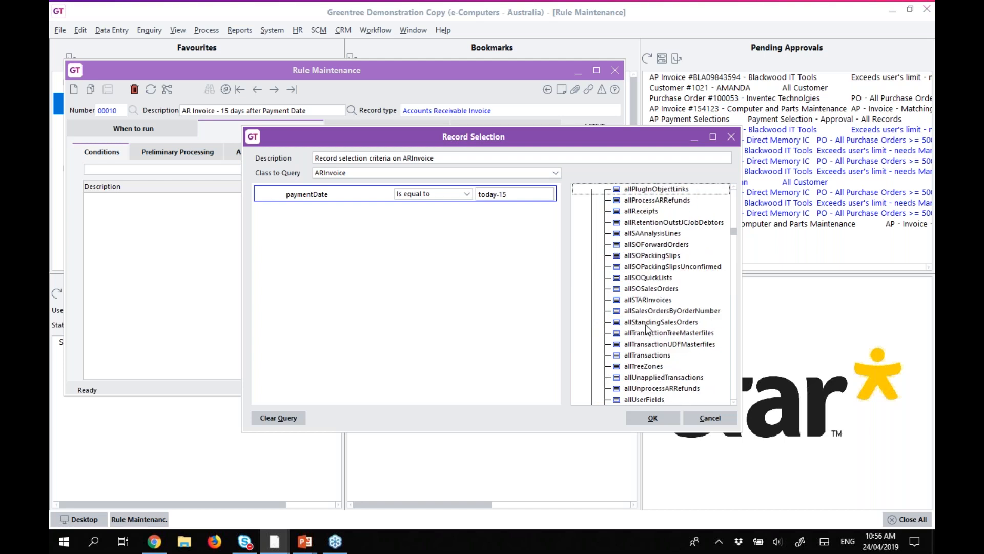
pyautogui.scroll(-12, 647, 328)
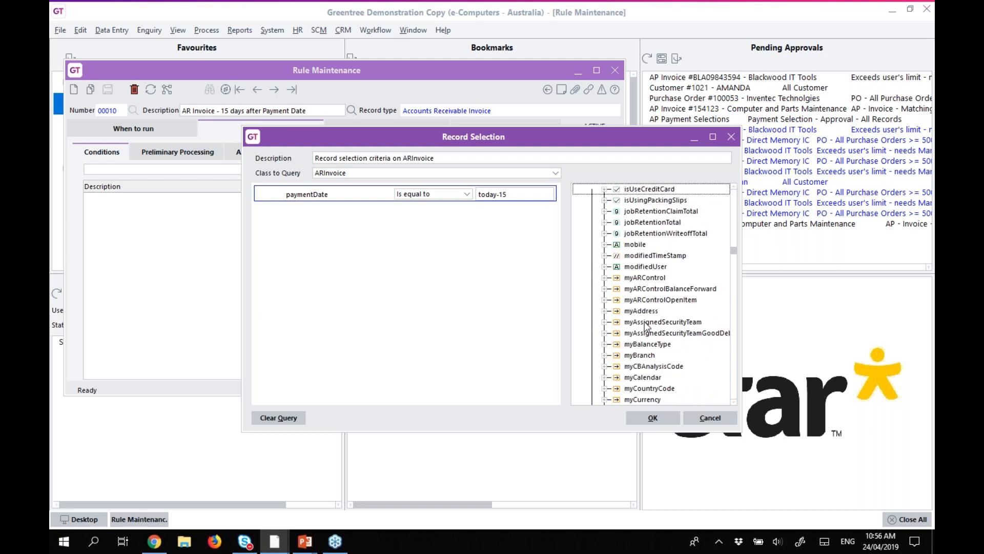
pyautogui.scroll(-1, 658, 365)
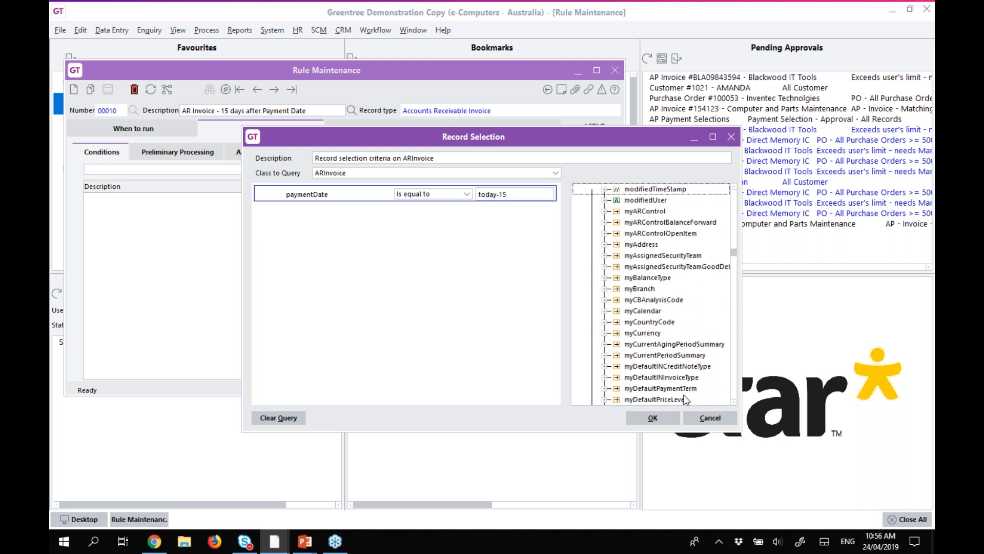
pyautogui.click(605, 390)
pyautogui.click(605, 389)
pyautogui.scroll(-5, 647, 339)
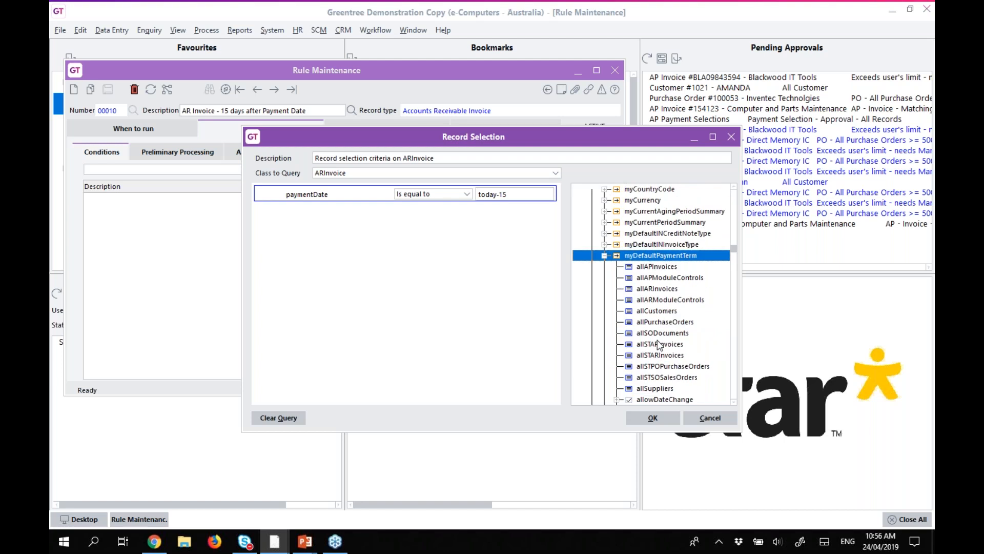
pyautogui.doubleClick(647, 257)
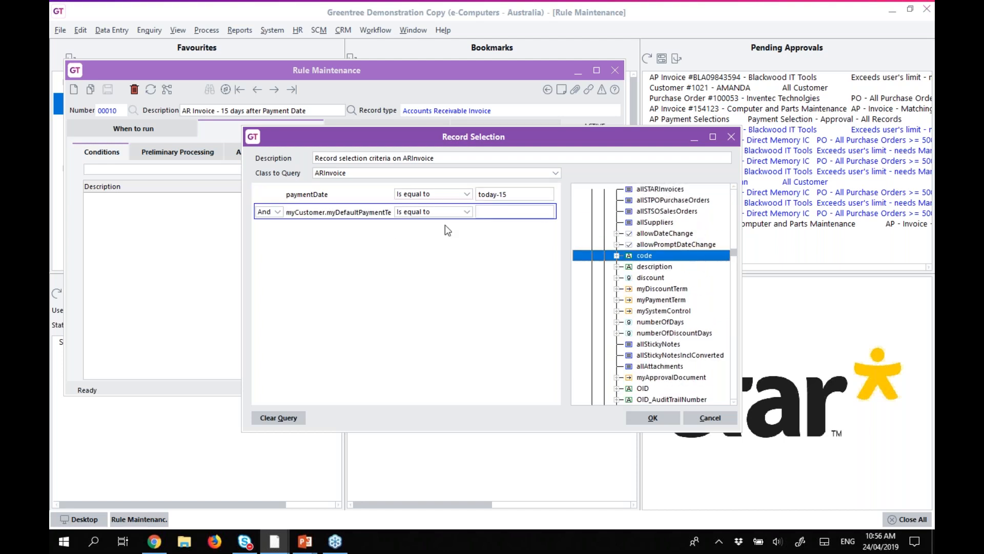
pyautogui.click(518, 213)
pyautogui.write('30DAy')
pyautogui.click(325, 217)
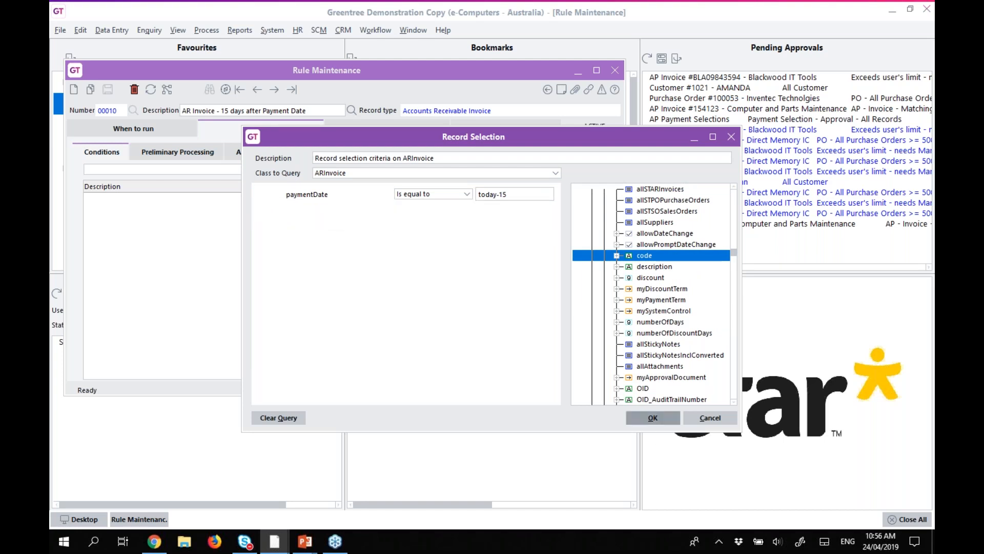
pyautogui.click(653, 418)
# Add a 'Send an email' action to rule 00010 and list the possible recipients.
pyautogui.click(239, 153)
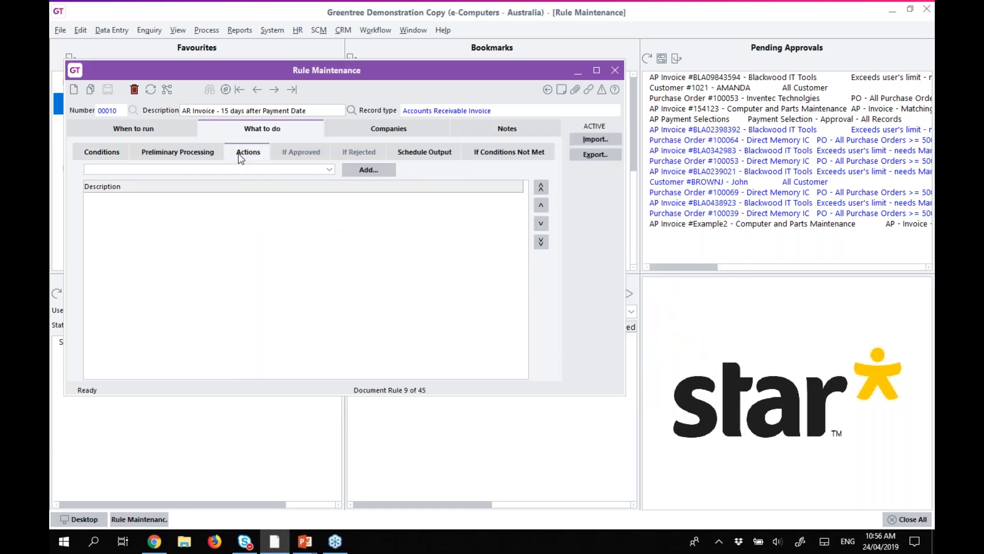
pyautogui.click(215, 171)
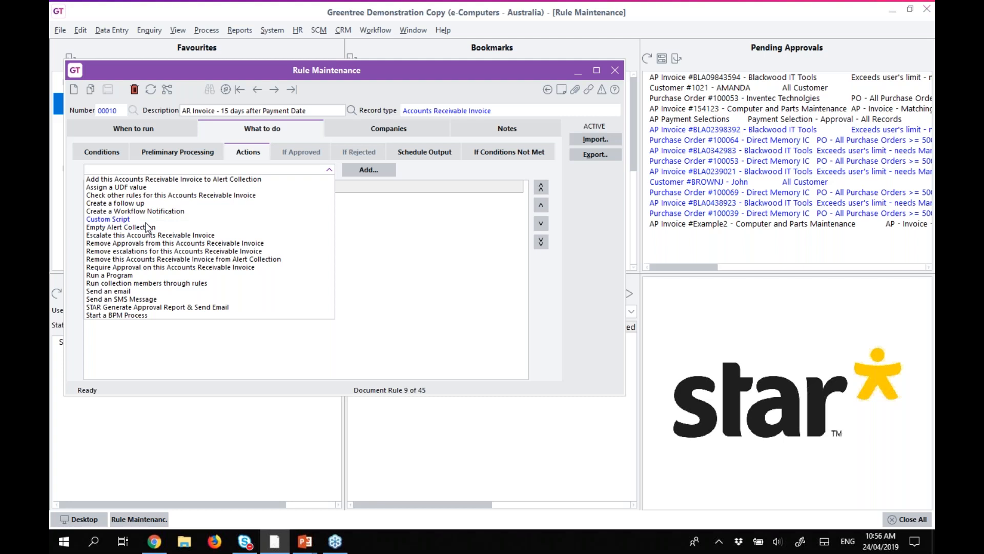
pyautogui.click(124, 292)
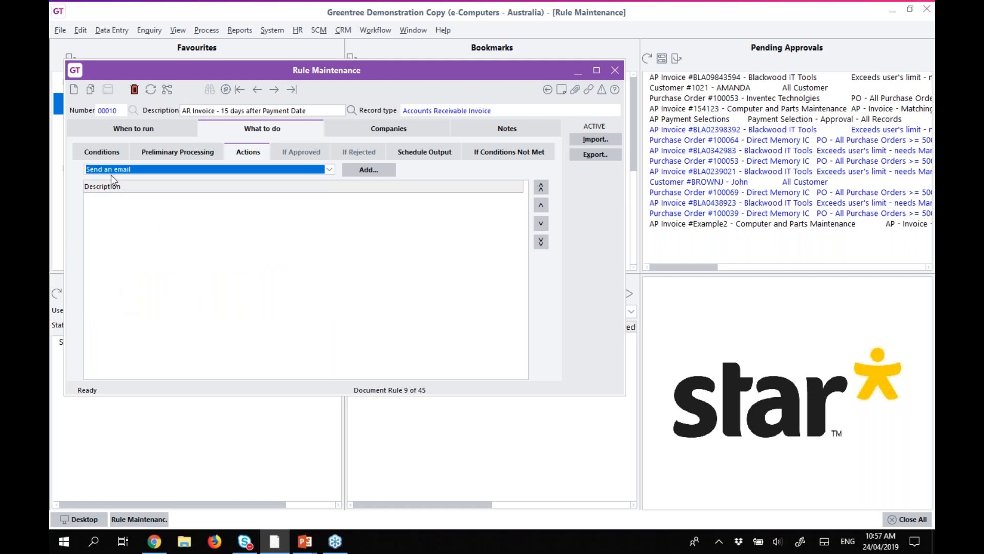
pyautogui.click(352, 170)
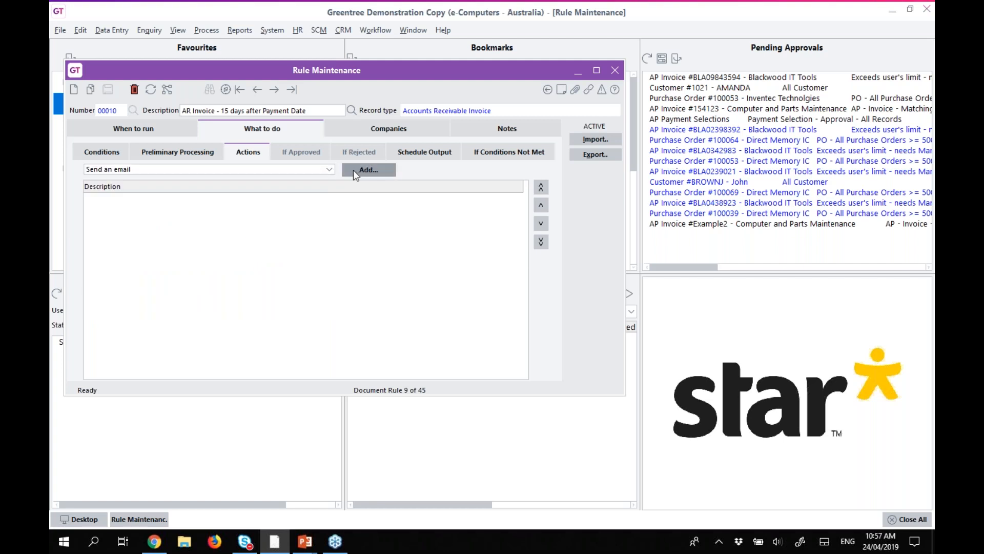
pyautogui.click(508, 158)
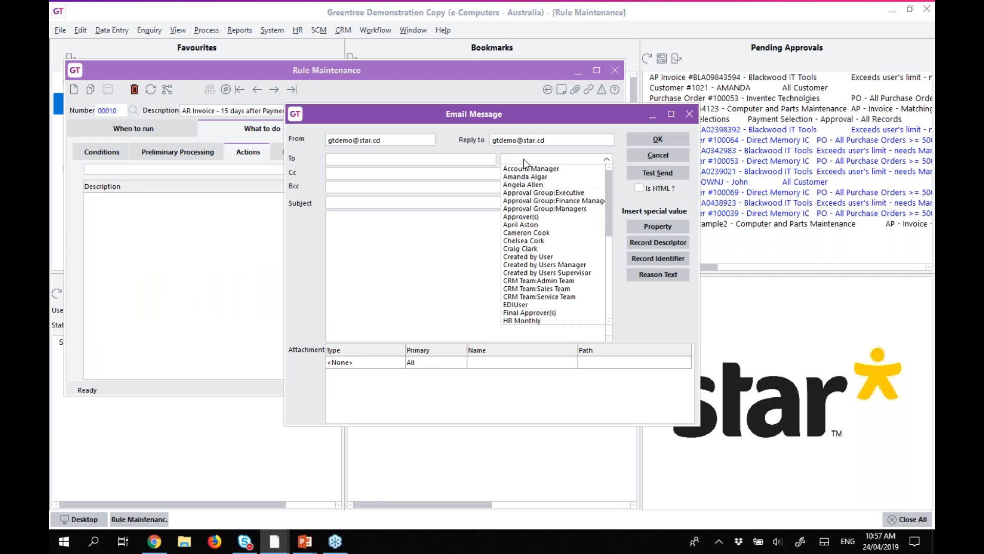
# Set the email recipient to the customer's emailAddress property.
pyautogui.click(648, 221)
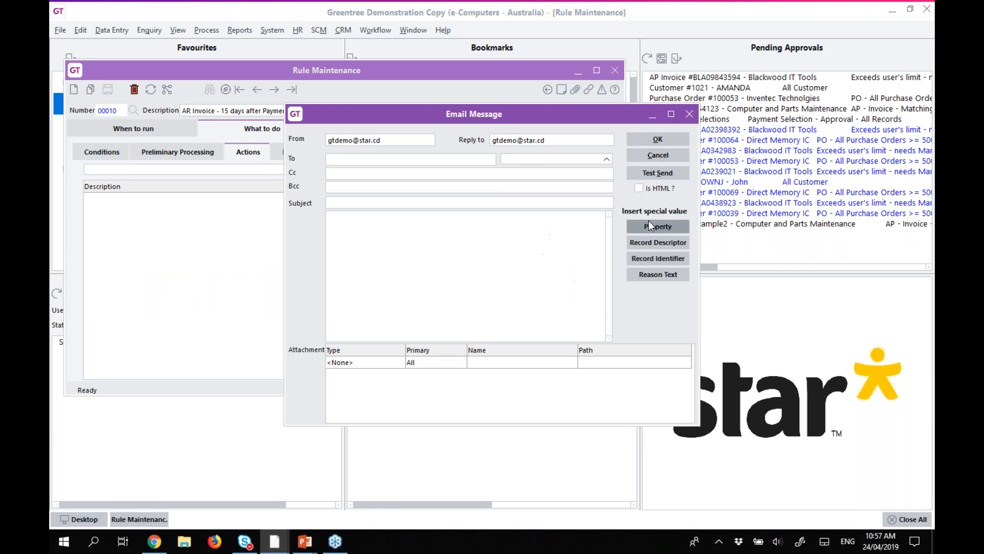
pyautogui.click(775, 231)
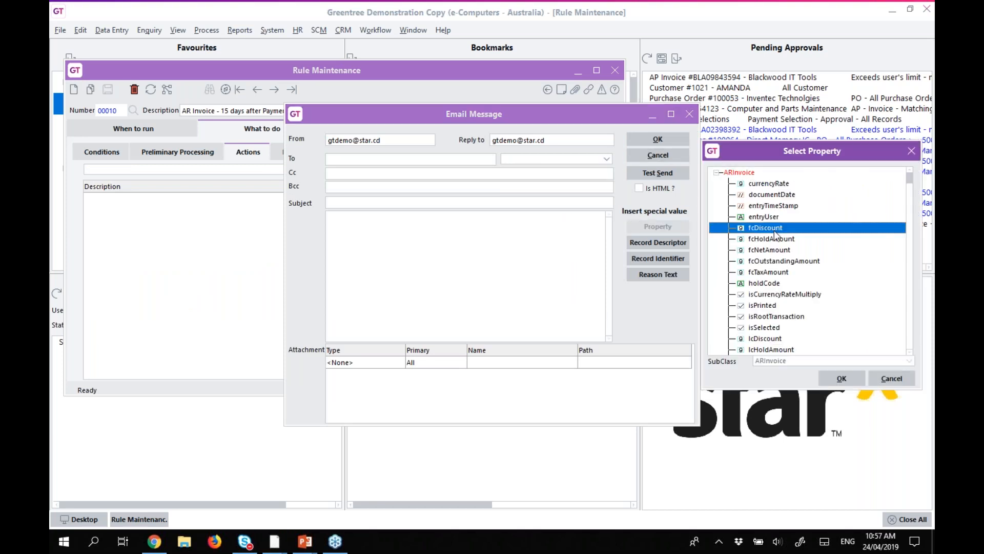
pyautogui.write('myc')
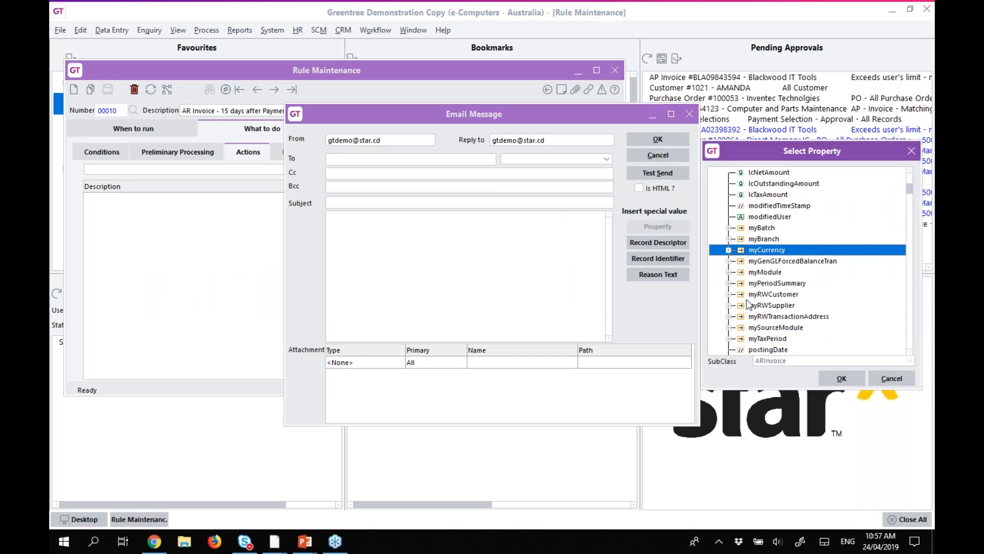
pyautogui.click(793, 316)
pyautogui.write('e')
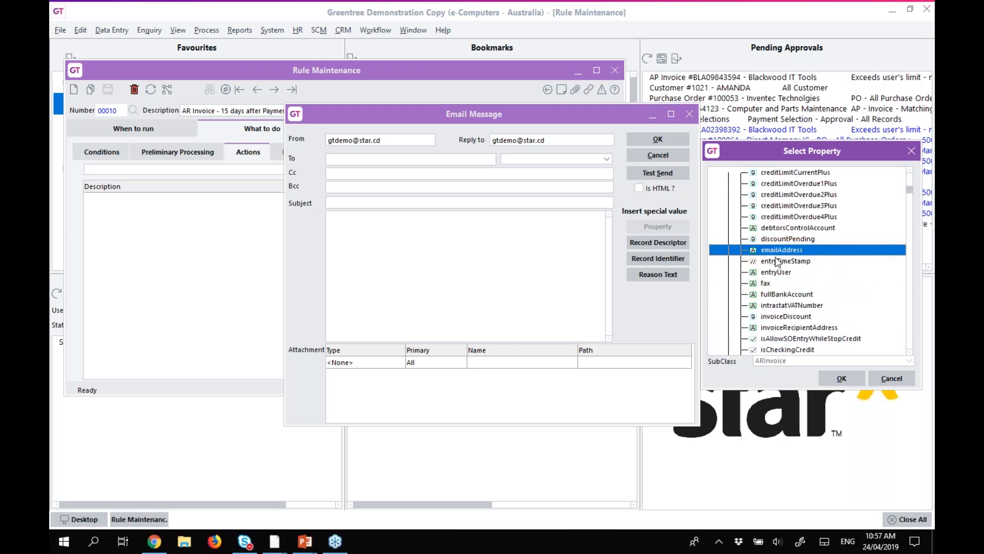
pyautogui.moveTo(777, 249); pyautogui.dragTo(345, 159)
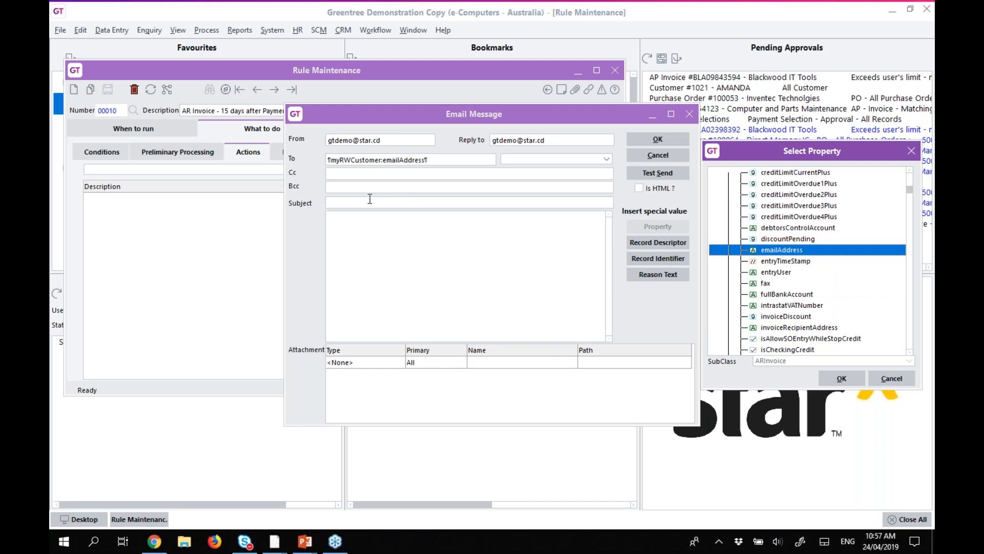
# Make the subject 'Invoice ¶reference¶ is now overdue' and start the body with 'Please Pay Invoice'.
pyautogui.click(370, 200)
pyautogui.write('Invoice')
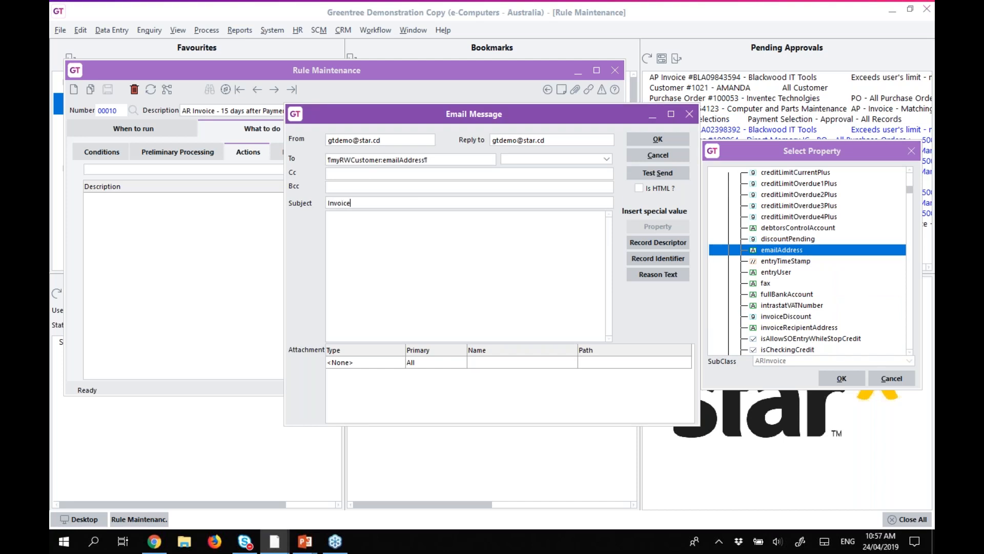
pyautogui.click(860, 262)
pyautogui.scroll(-10, 859, 261)
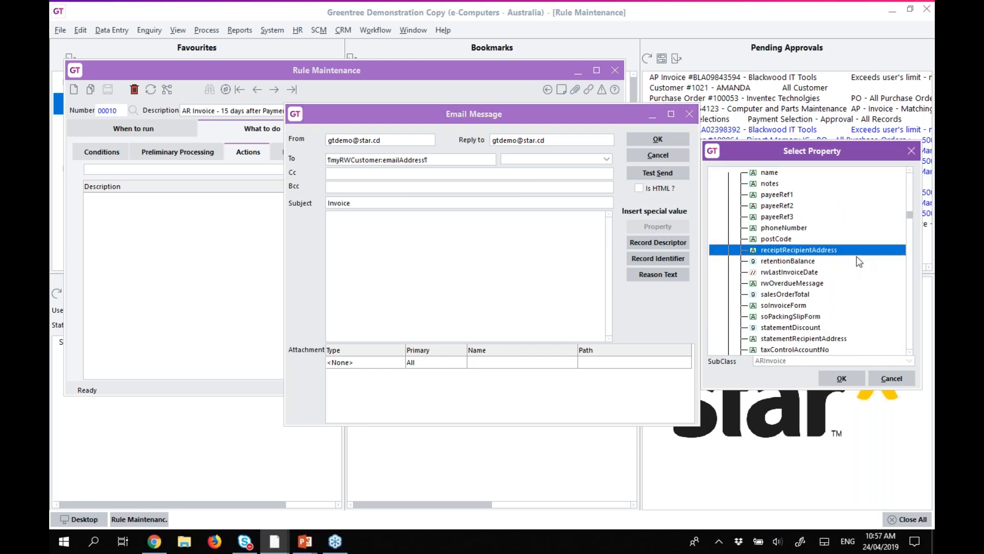
pyautogui.scroll(15, 783, 244)
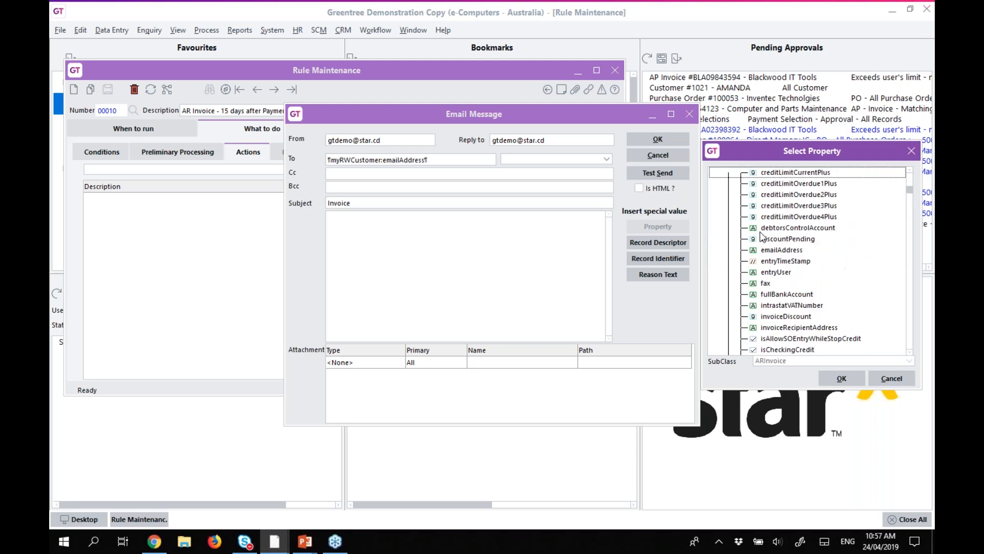
pyautogui.click(729, 316)
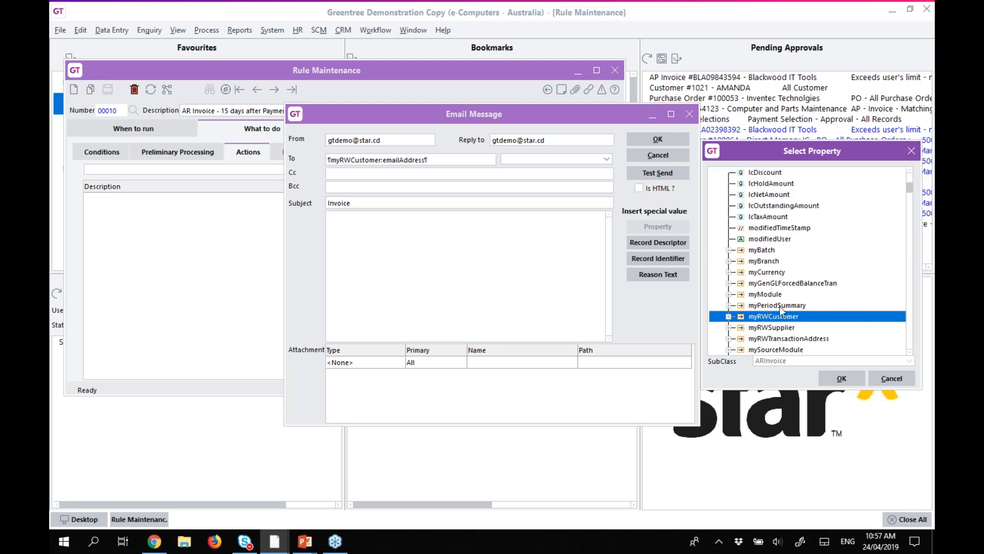
pyautogui.press('r')
pyautogui.moveTo(764, 253); pyautogui.dragTo(430, 204)
pyautogui.click(451, 201)
pyautogui.write('is now overdue')
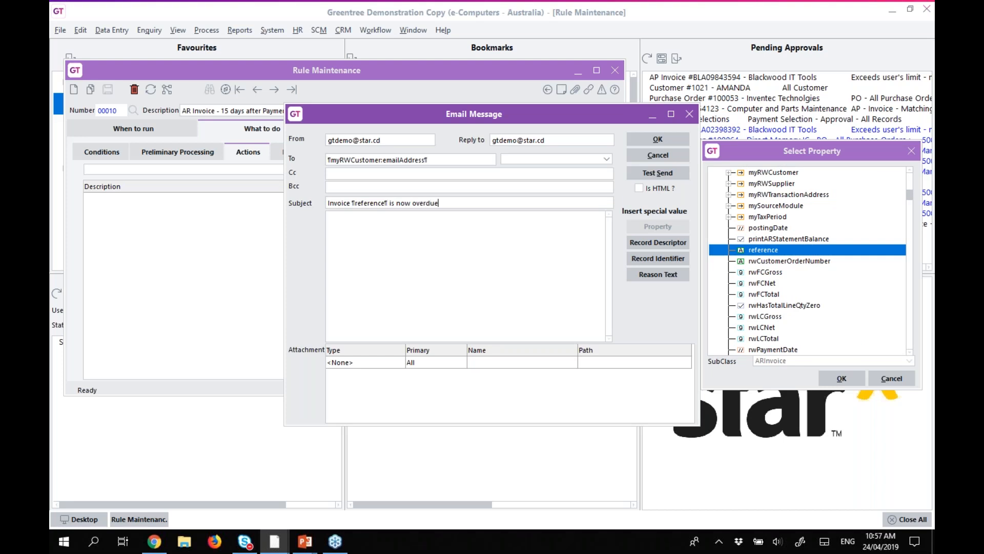
pyautogui.write('Please Pay Invoice')
# Finish the body with the invoice reference and 'which was due on ¶paymentDate¶', then confirm the email.
pyautogui.doubleClick(763, 252)
pyautogui.click(445, 225)
pyautogui.click(470, 224)
pyautogui.write('whj')
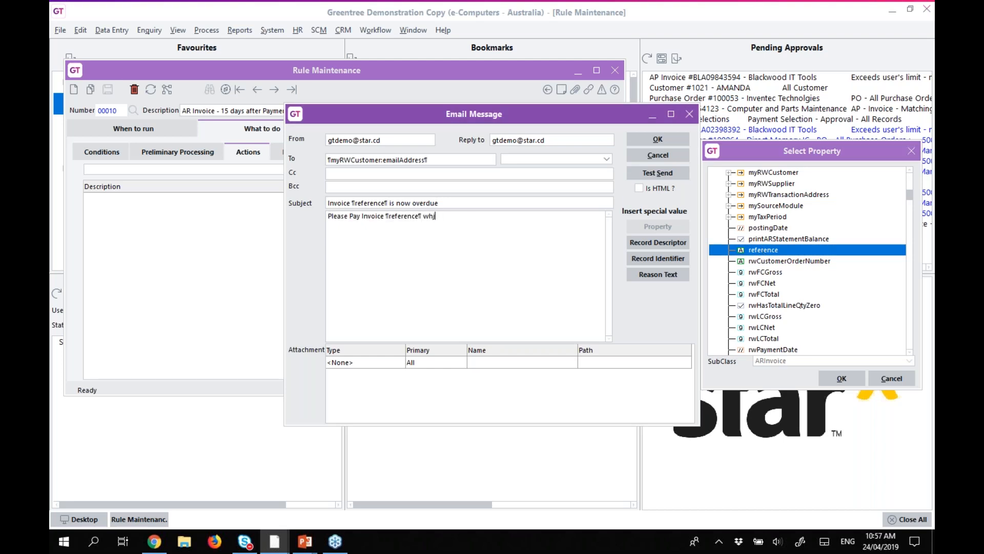
pyautogui.write('ich was due on')
pyautogui.click(799, 232)
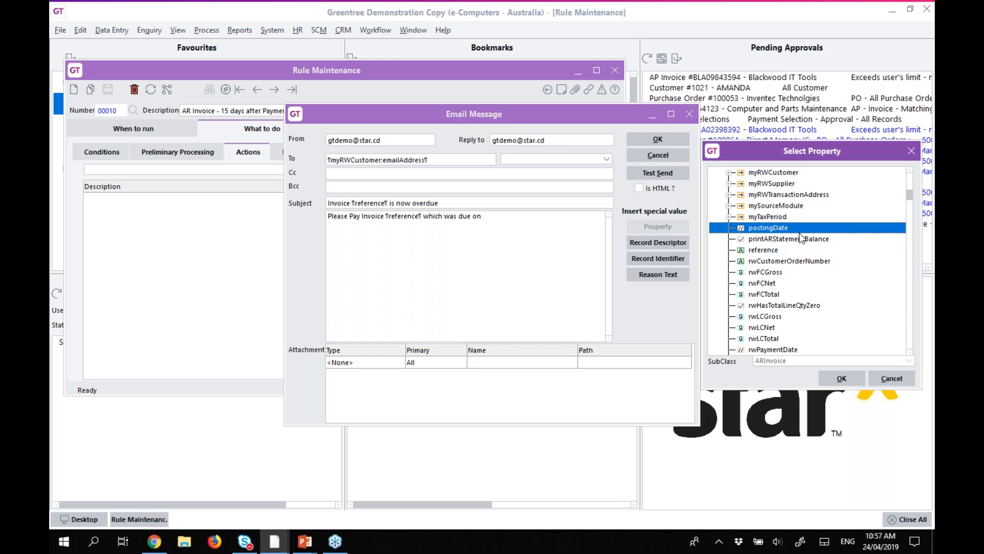
pyautogui.press('p')
pyautogui.press('p')
pyautogui.doubleClick(771, 250)
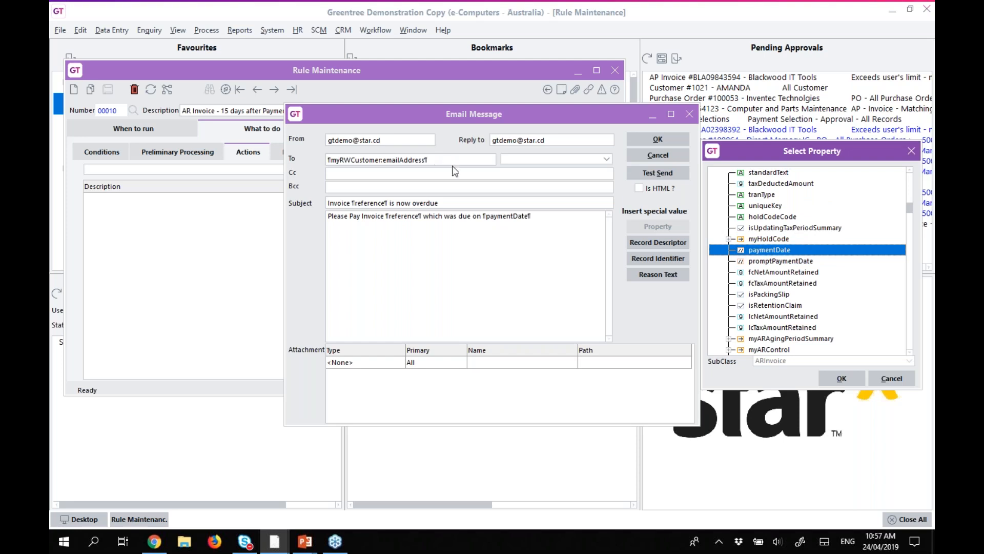
pyautogui.click(658, 139)
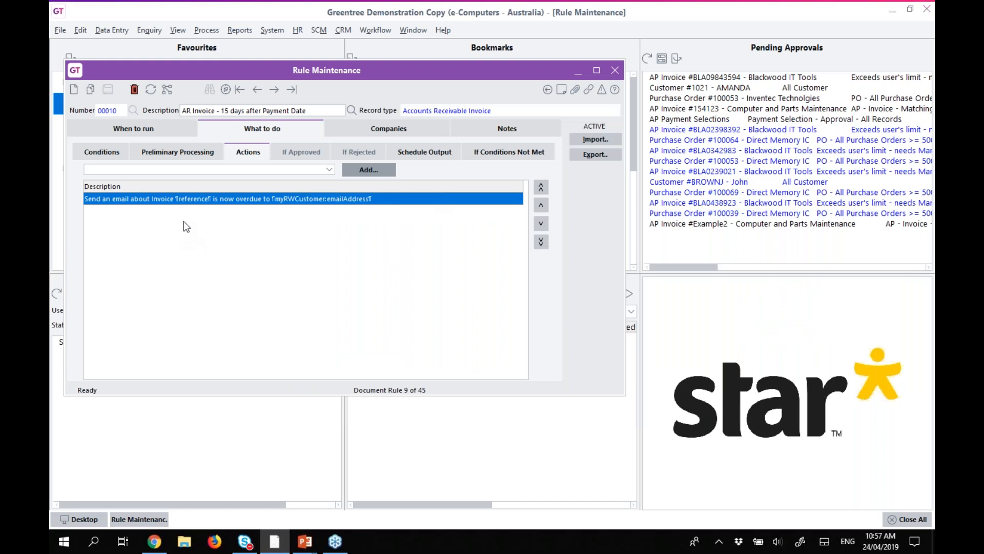
# Replace the email action's recipient with a fixed test e-mail address.
pyautogui.doubleClick(197, 201)
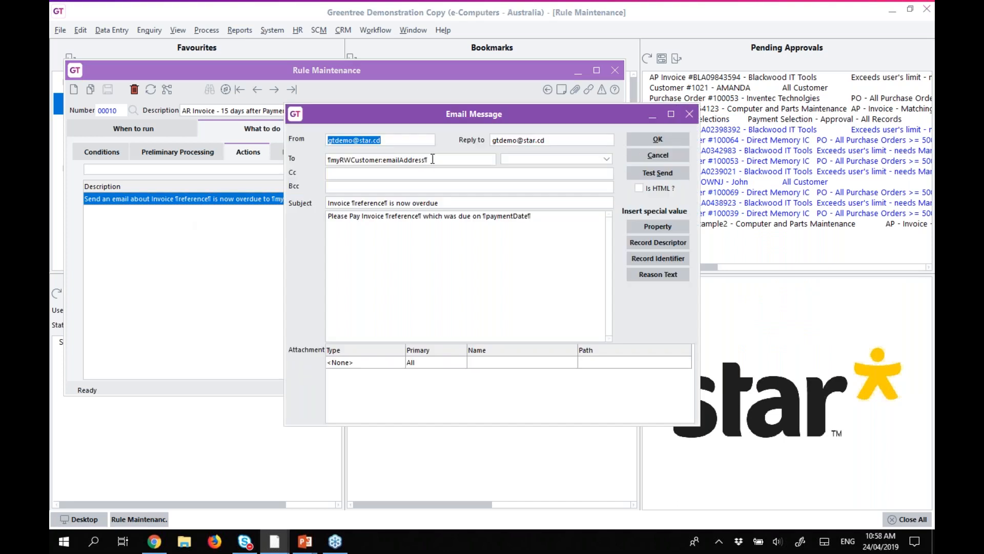
pyautogui.doubleClick(433, 159)
pyautogui.press('BackSpace')
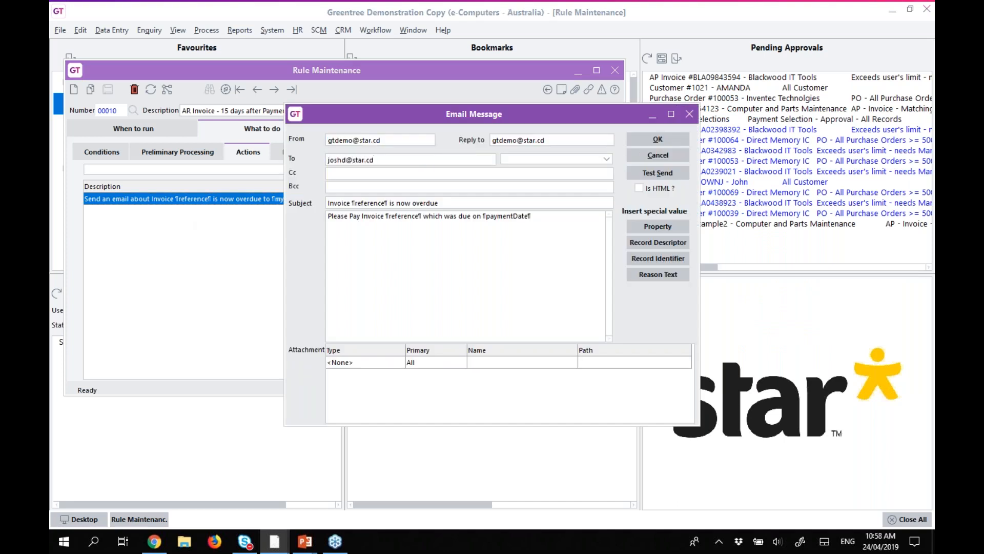
pyautogui.click(658, 139)
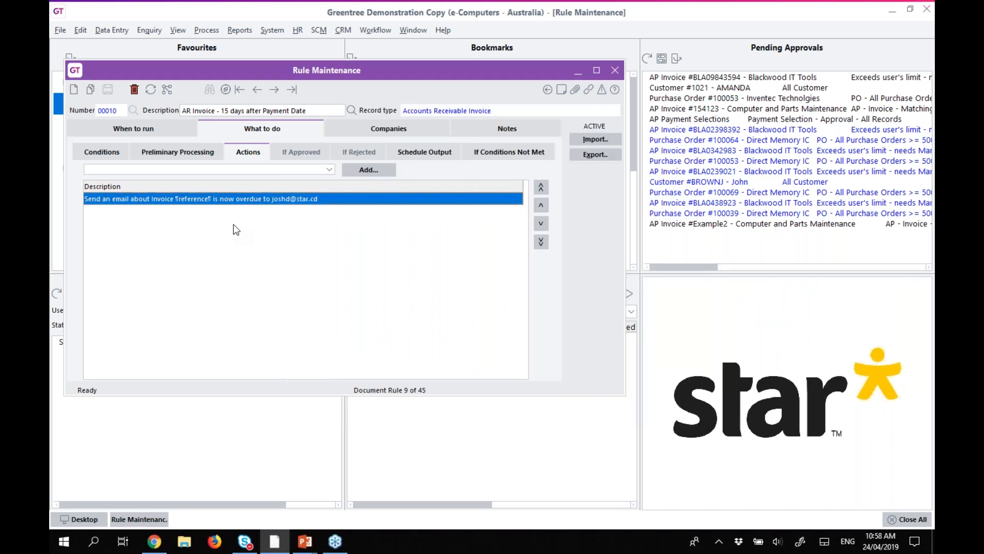
pyautogui.click(108, 132)
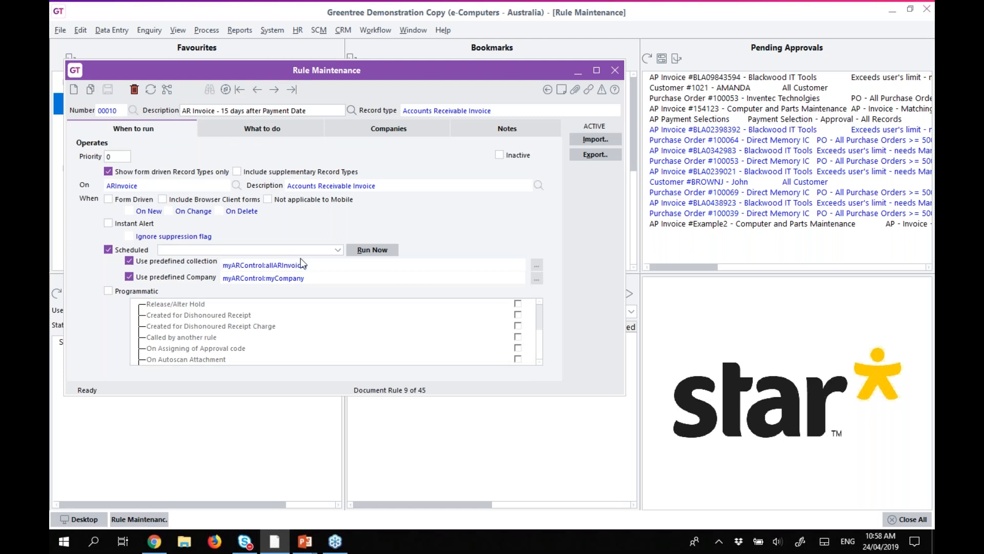
# In Task Scheduler, schedule a daily 10:00 run for the AR Invoice - 15 days after Payment Date rule.
pyautogui.click(375, 29)
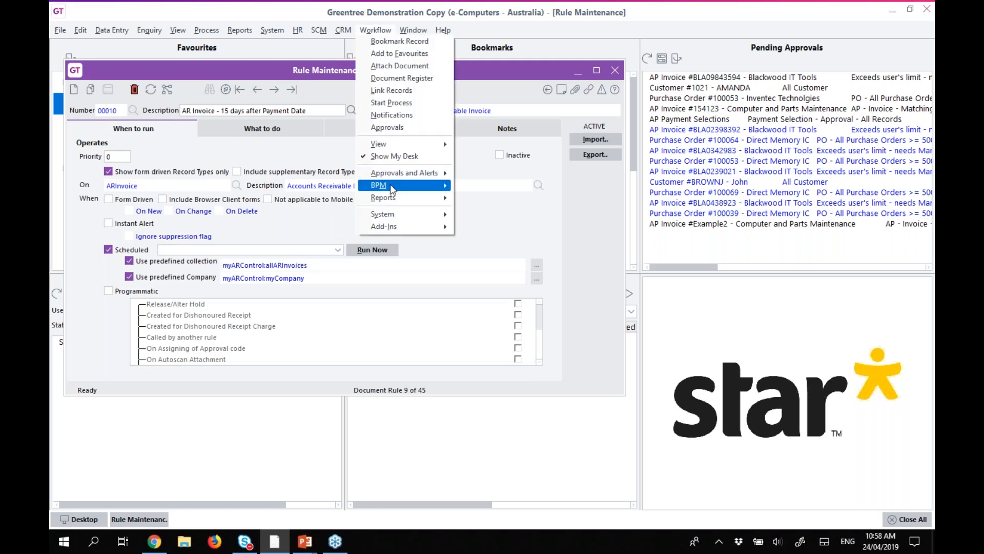
pyautogui.moveTo(393, 176)
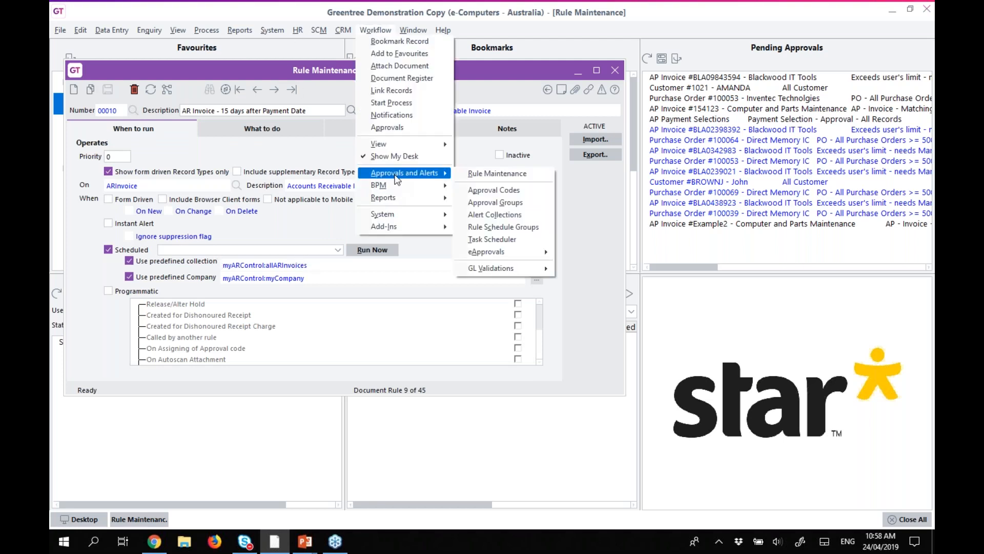
pyautogui.click(513, 239)
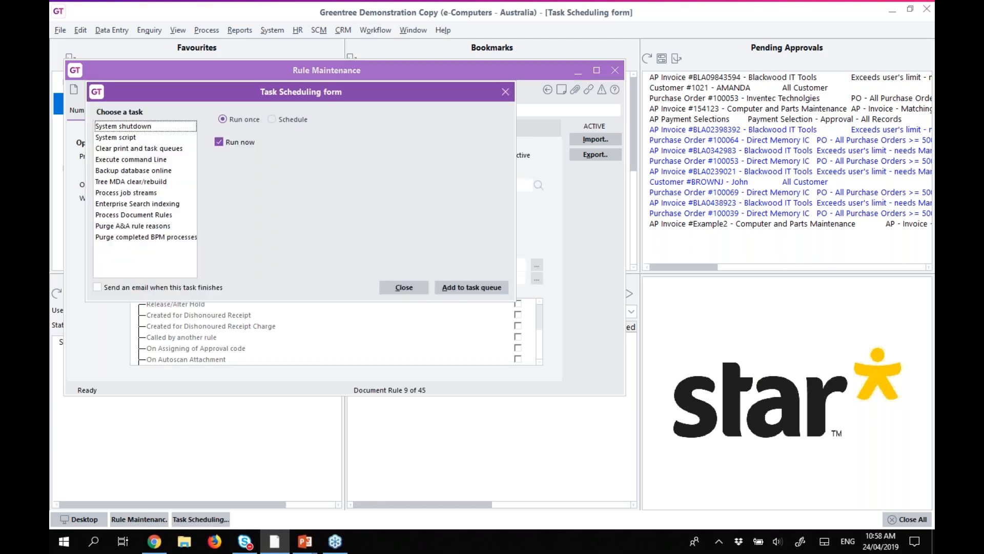
pyautogui.click(142, 228)
pyautogui.click(279, 119)
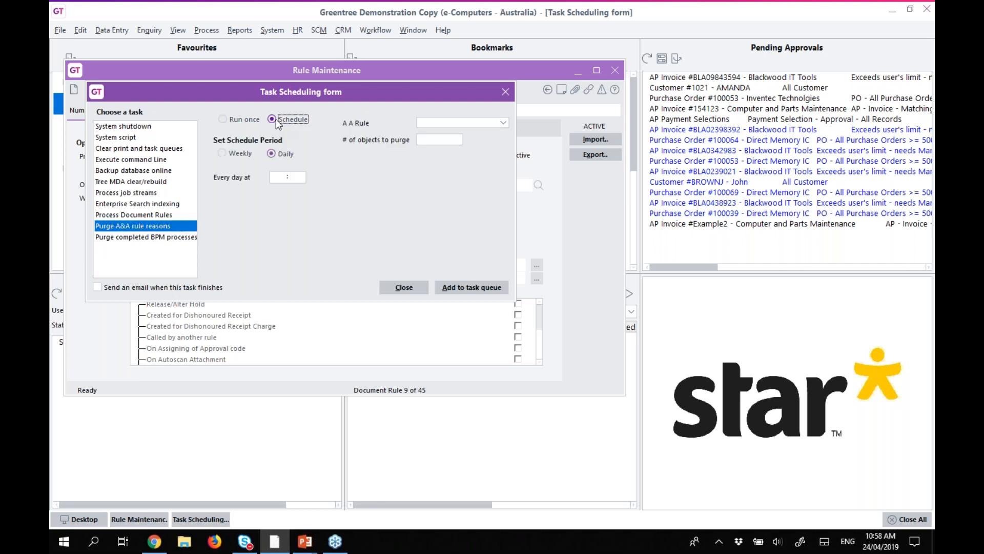
pyautogui.click(279, 177)
pyautogui.write('1000')
pyautogui.click(470, 122)
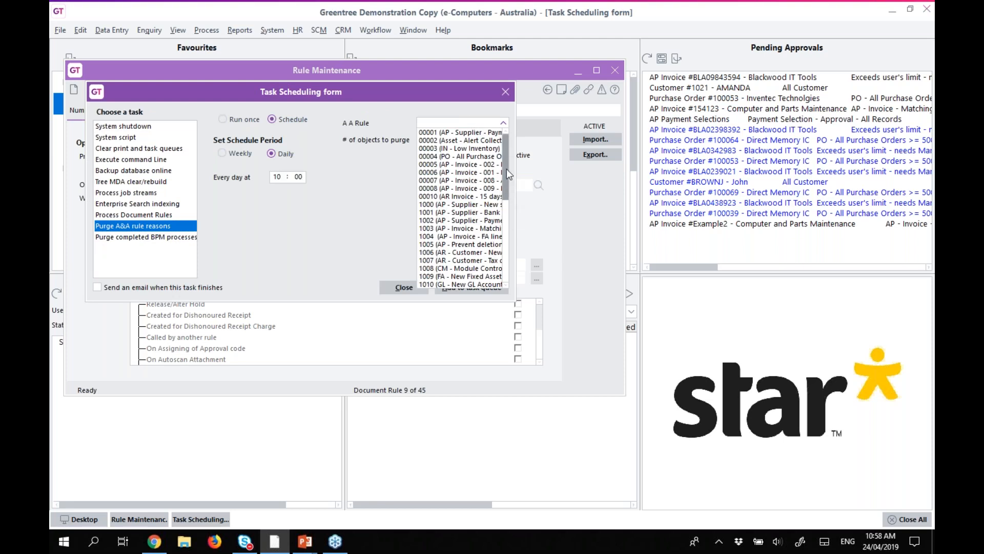
pyautogui.click(457, 197)
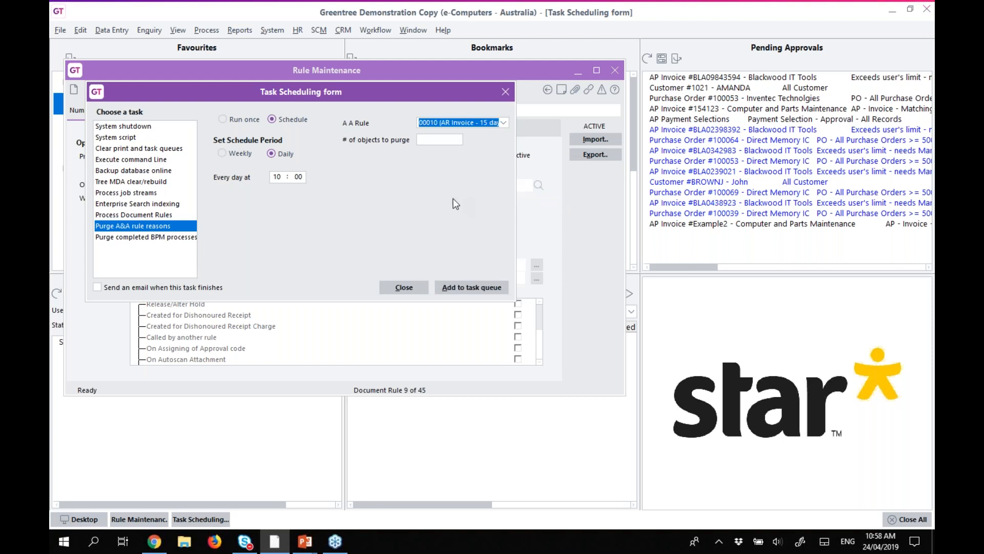
# Set the task to Process Document Rules for that single rule, add it to the queue, and close.
pyautogui.click(128, 215)
pyautogui.click(402, 131)
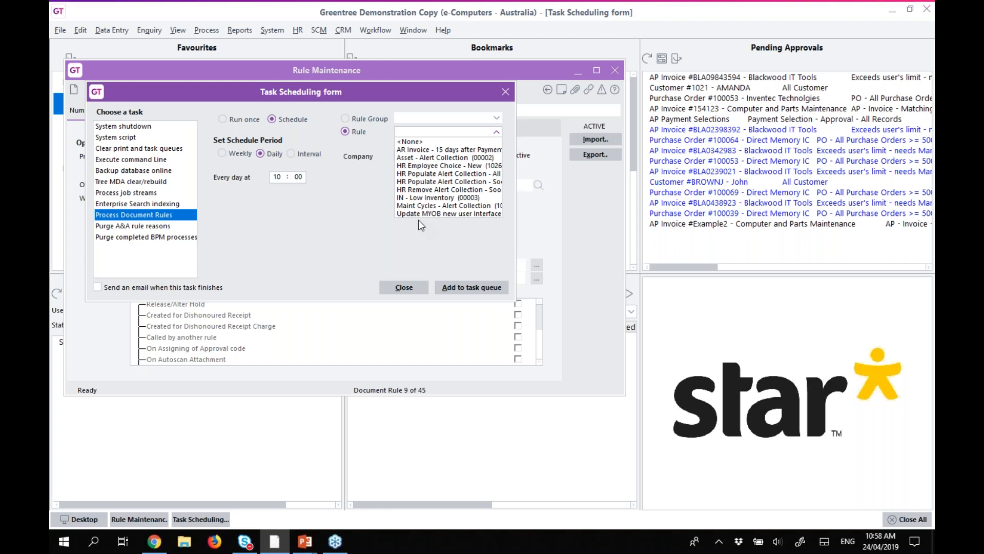
pyautogui.click(416, 150)
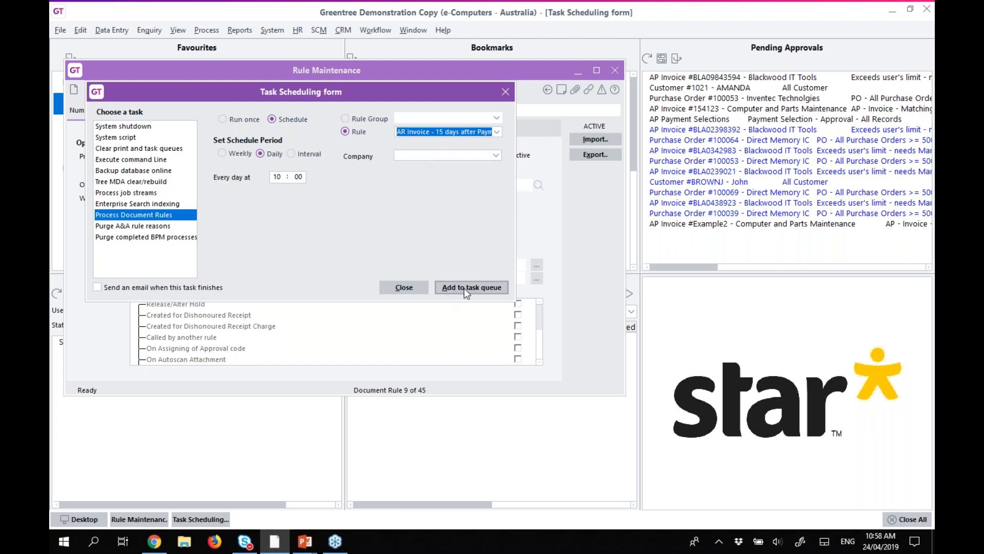
pyautogui.click(465, 289)
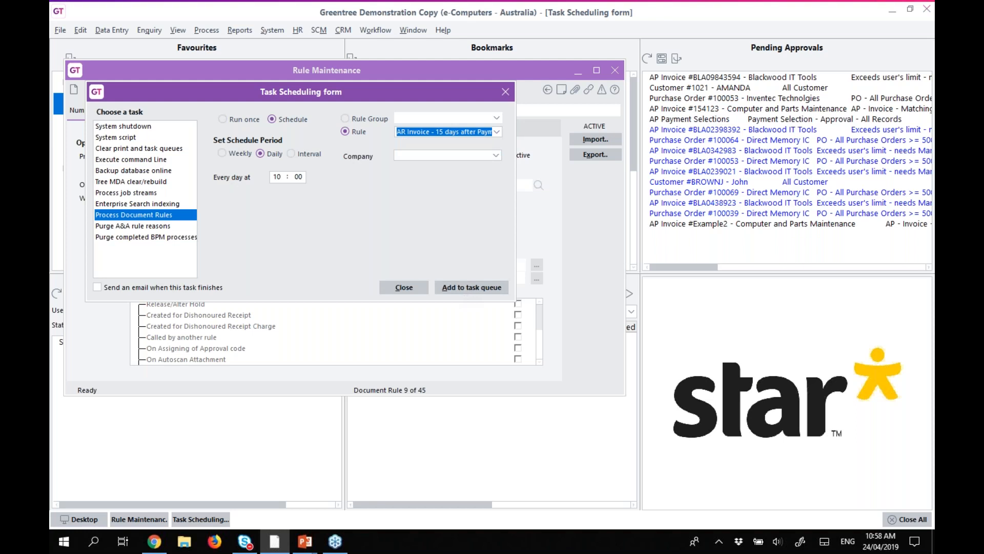
pyautogui.click(401, 287)
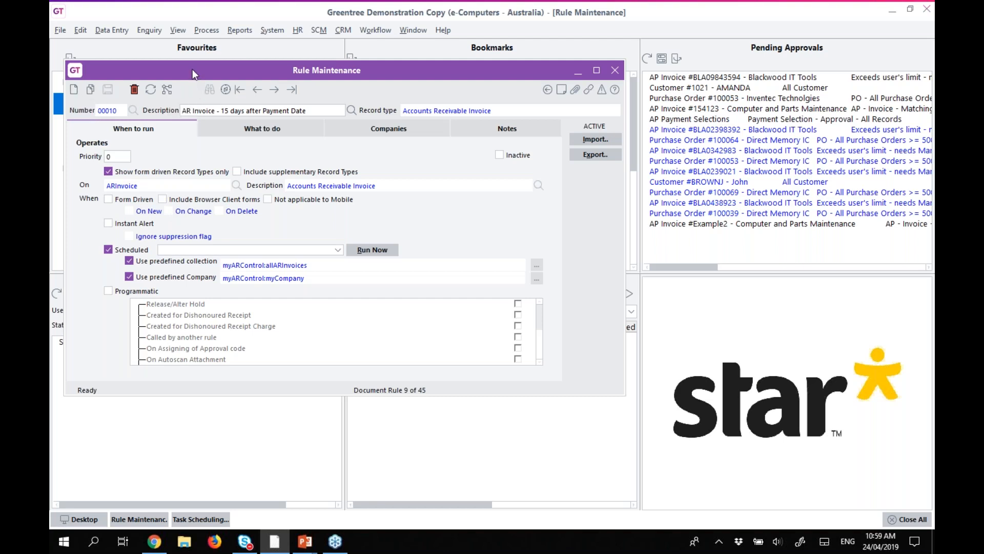
pyautogui.moveTo(193, 70); pyautogui.dragTo(425, 90)
# Create and save an alert collection 'Overdue Invoice' on record type APInvoice, then close the window.
pyautogui.click(165, 145)
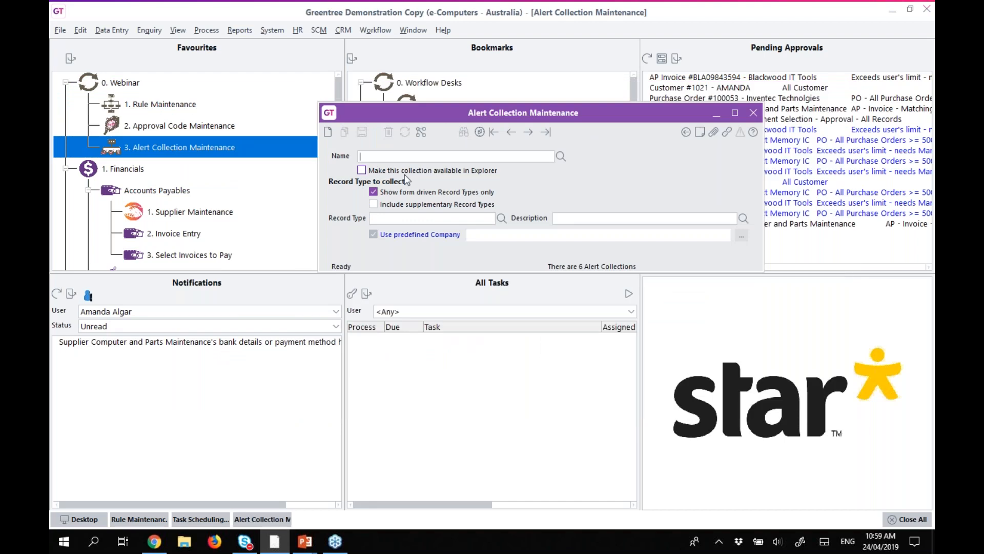
pyautogui.click(428, 219)
pyautogui.write('APInvoice')
pyautogui.press('Tab')
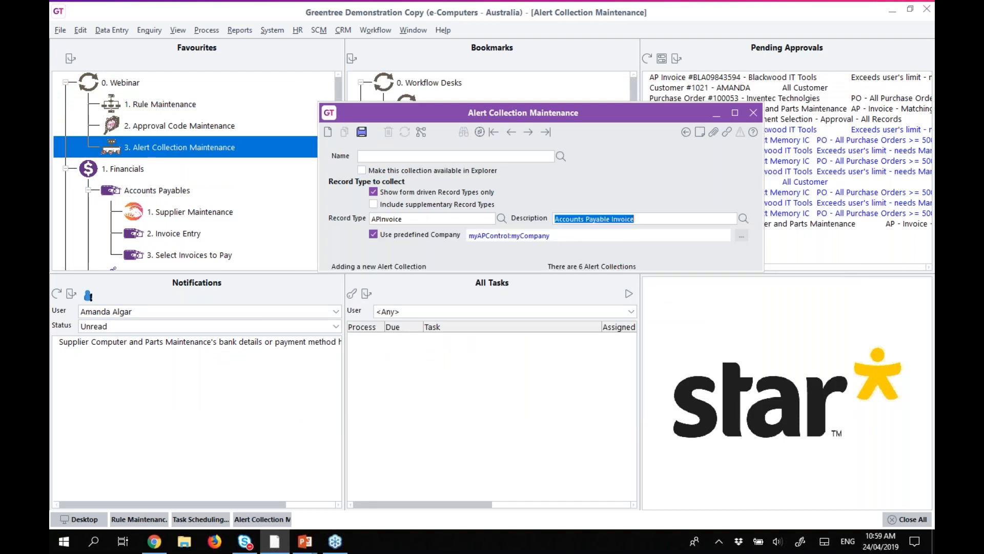
pyautogui.click(399, 158)
pyautogui.write('Overude')
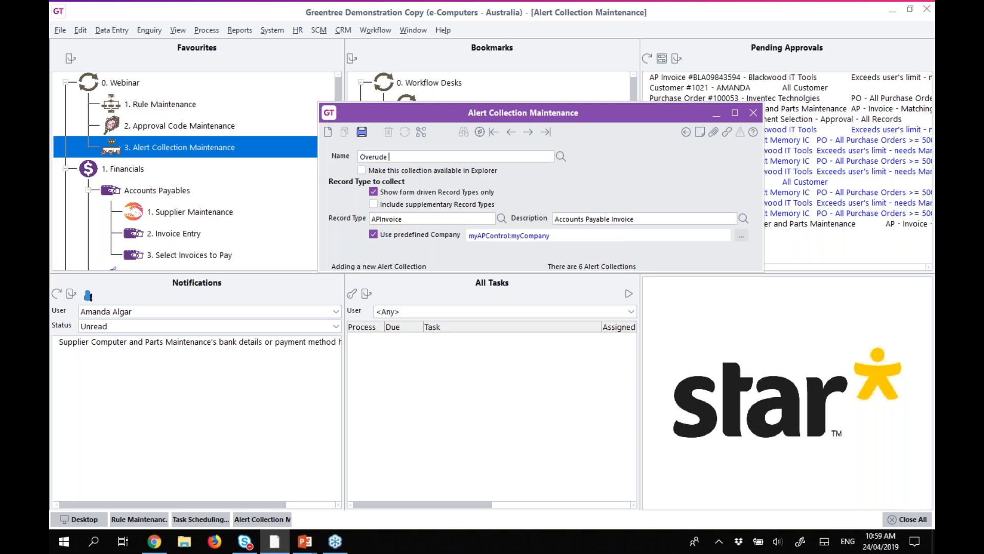
pyautogui.press('BackSpace')
pyautogui.press('BackSpace')
pyautogui.write('due Inmv')
pyautogui.press('BackSpace')
pyautogui.press('BackSpace')
pyautogui.write('voice')
pyautogui.hotkey('ctrl', 's')
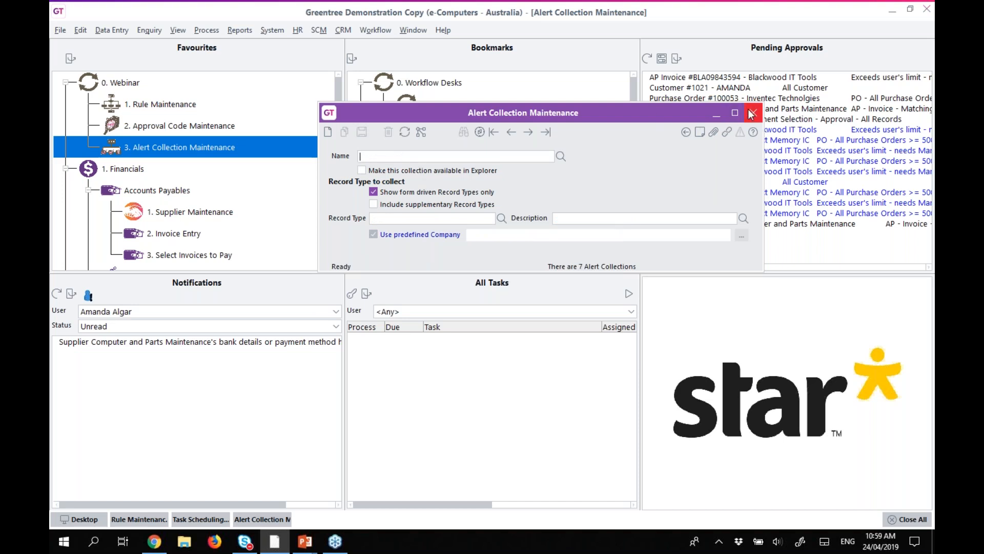
pyautogui.click(753, 113)
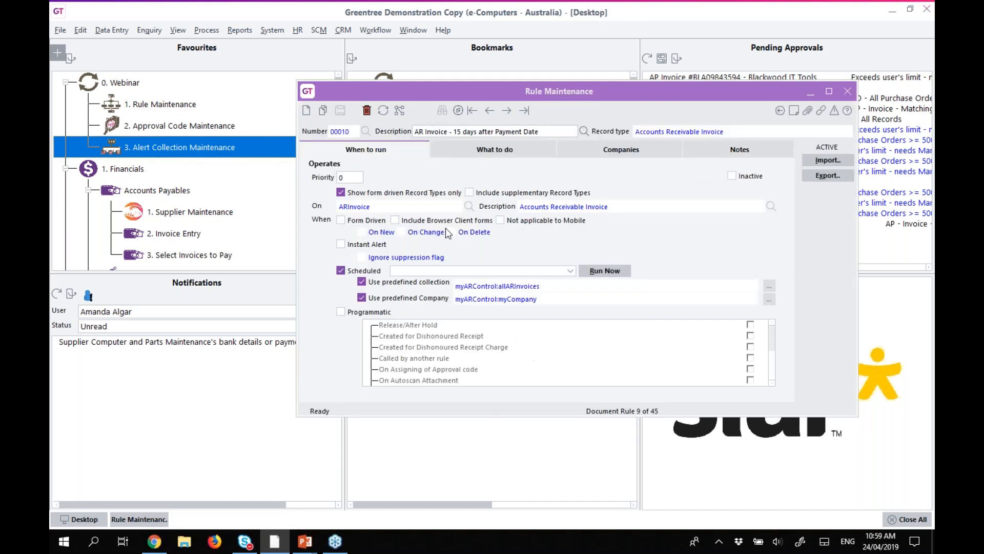
# Start a new scheduled rule on APInvoice described as 'AP Invoice Overdue Rule'.
pyautogui.click(306, 111)
pyautogui.click(467, 207)
pyautogui.write('API')
pyautogui.press('Return')
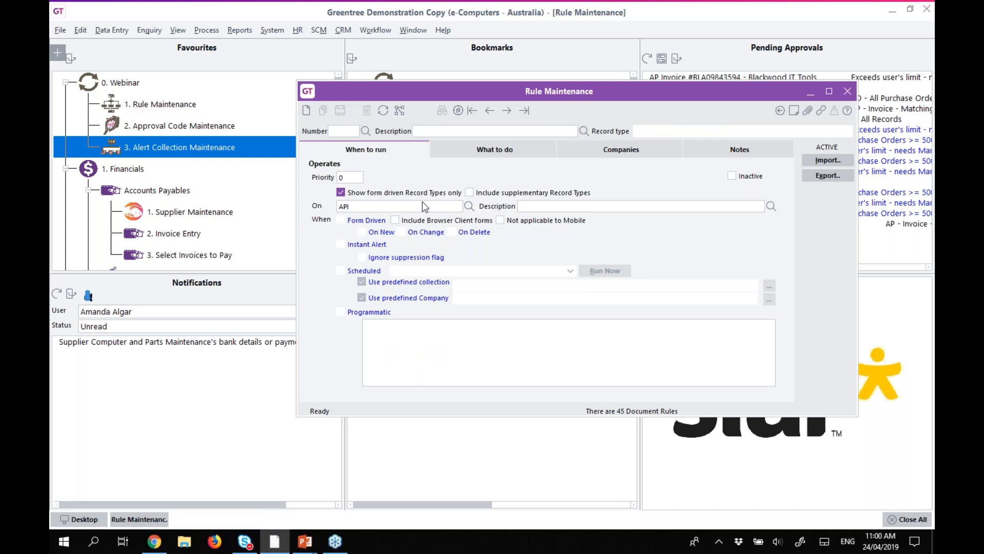
pyautogui.click(341, 271)
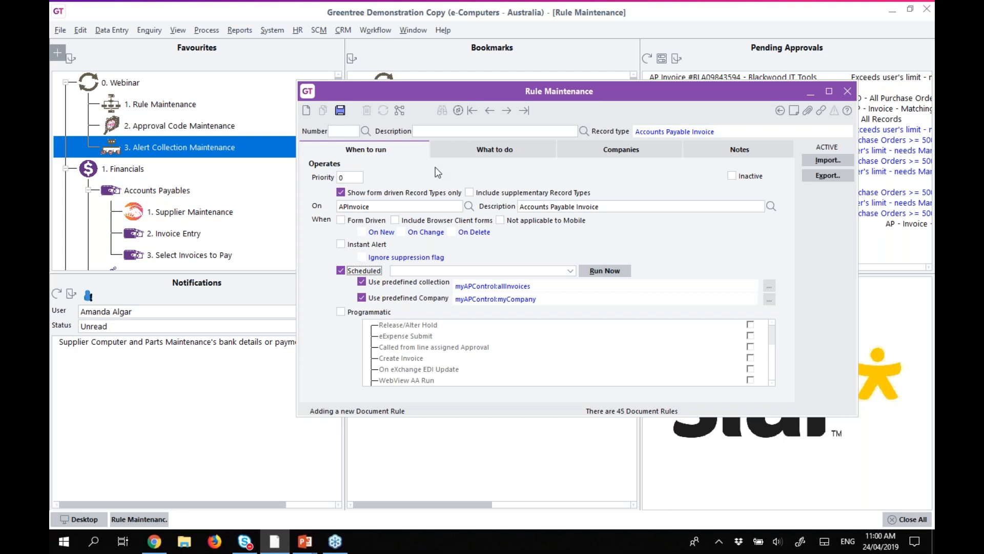
pyautogui.click(455, 132)
pyautogui.write('AP Invoice Overdue Rule')
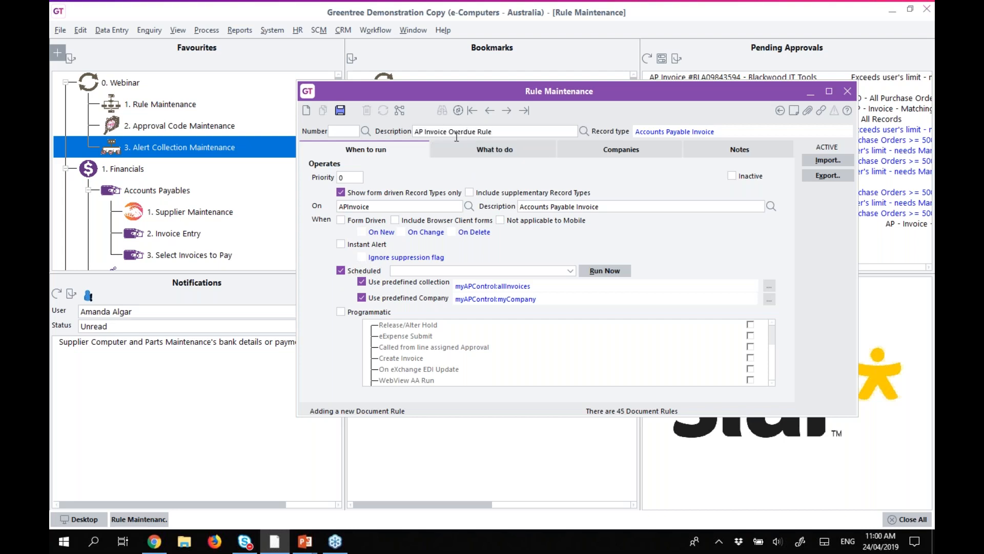
# Choose Record selection criteria as the rule's condition type.
pyautogui.click(470, 149)
pyautogui.click(371, 190)
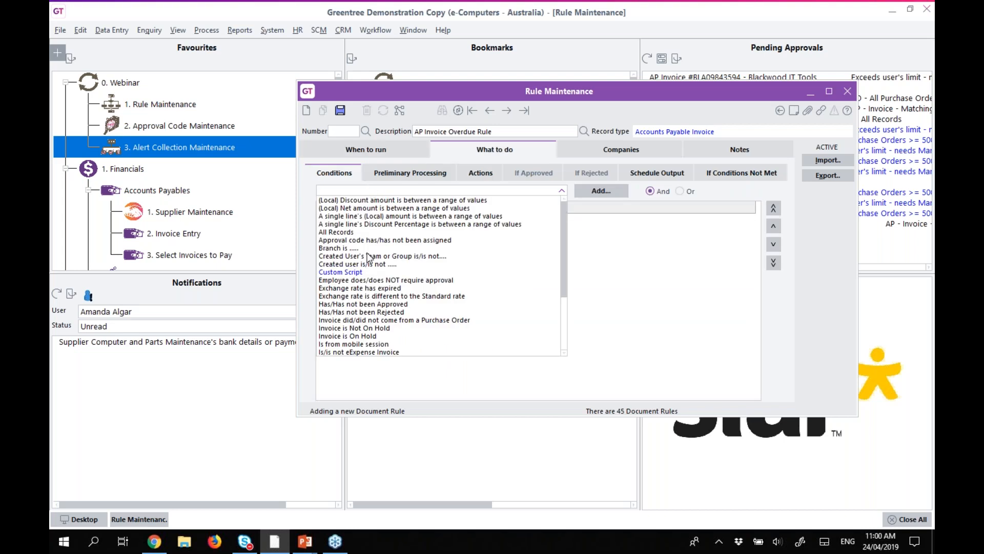
pyautogui.scroll(-4, 350, 296)
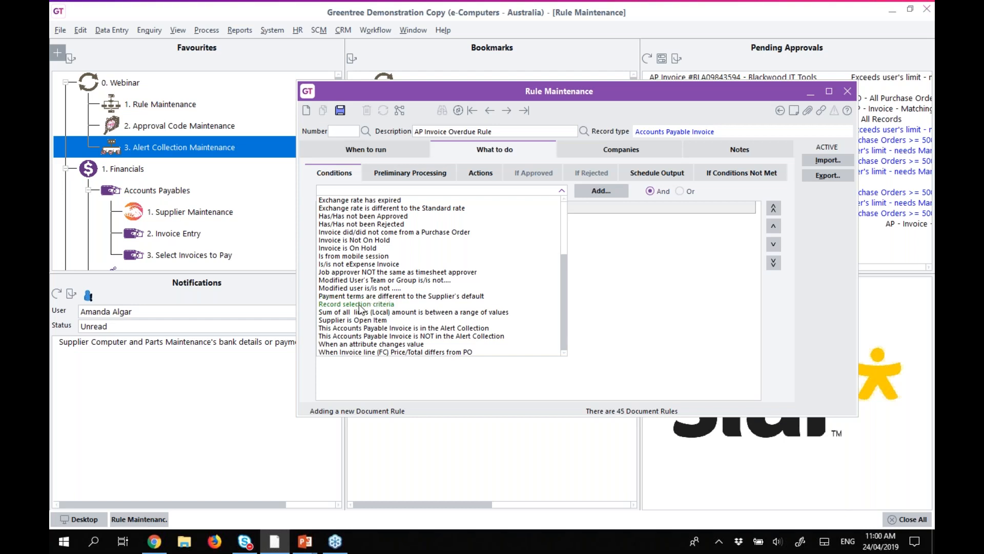
pyautogui.click(361, 304)
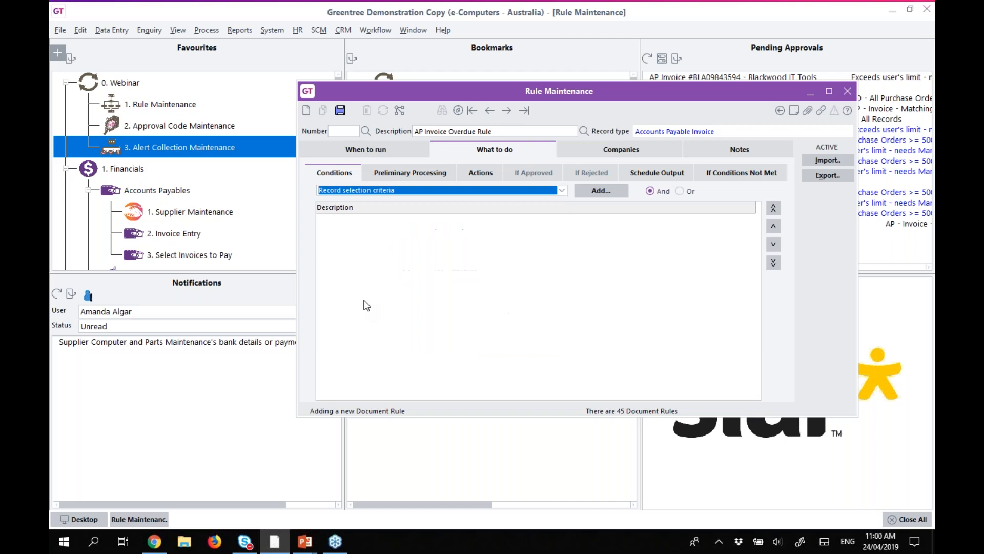
# Add a myRWSupplier supplier code criterion to the APInvoice record selection query.
pyautogui.click(609, 191)
pyautogui.click(643, 256)
pyautogui.write('my')
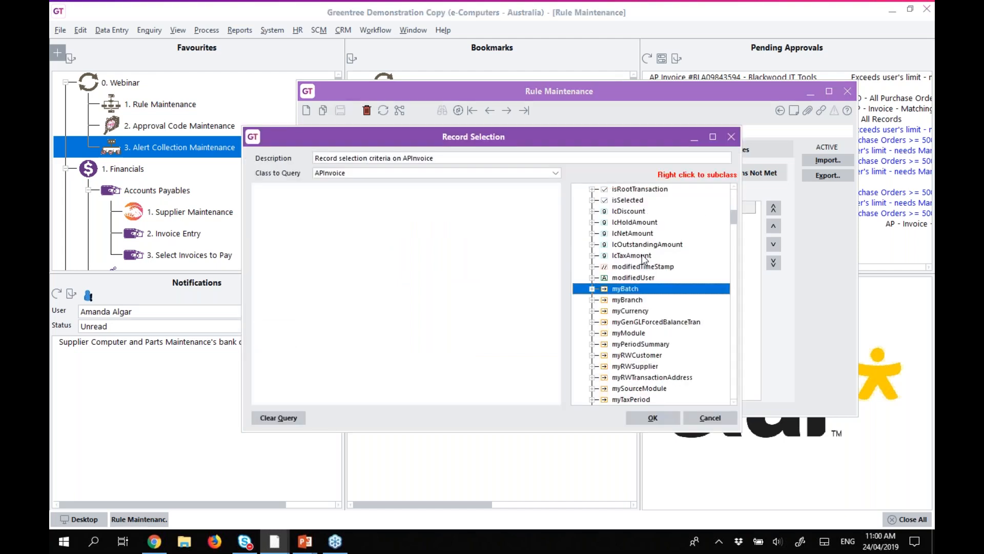
pyautogui.scroll(-2, 644, 259)
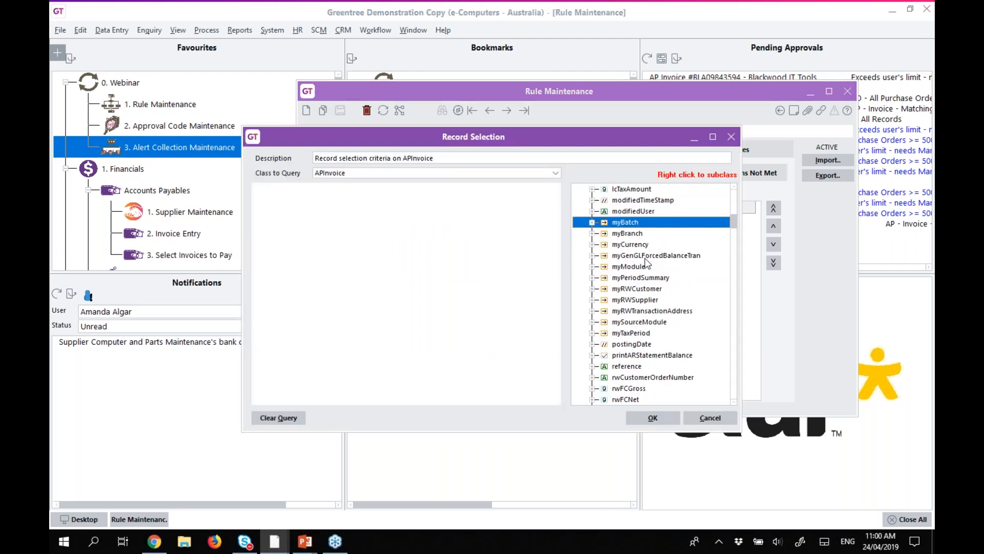
pyautogui.click(594, 300)
pyautogui.scroll(-3, 651, 308)
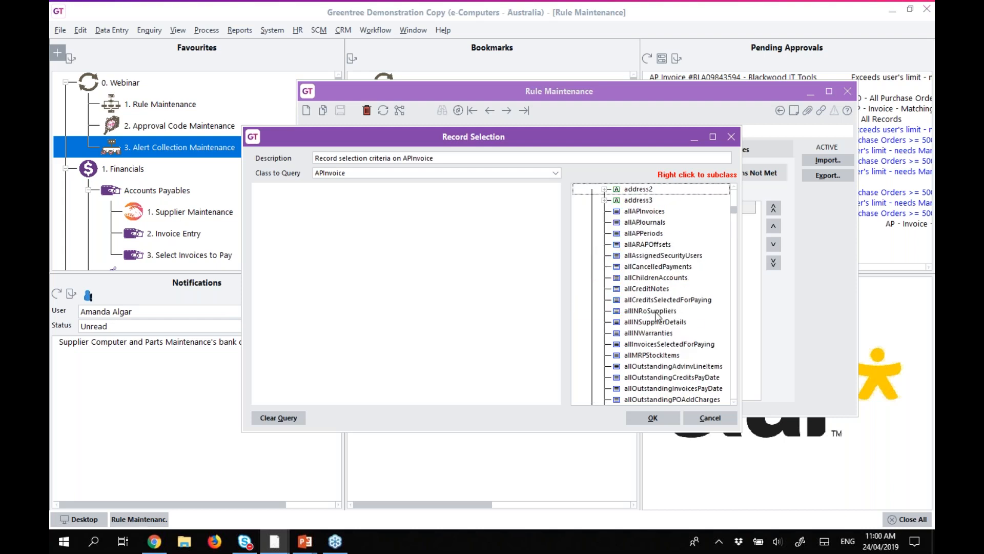
pyautogui.click(656, 311)
pyautogui.write('c')
pyautogui.moveTo(636, 295); pyautogui.dragTo(309, 197)
# Add three more supplier code criterion rows joined with Or.
pyautogui.doubleClick(633, 290)
pyautogui.doubleClick(633, 290)
pyautogui.doubleClick(633, 290)
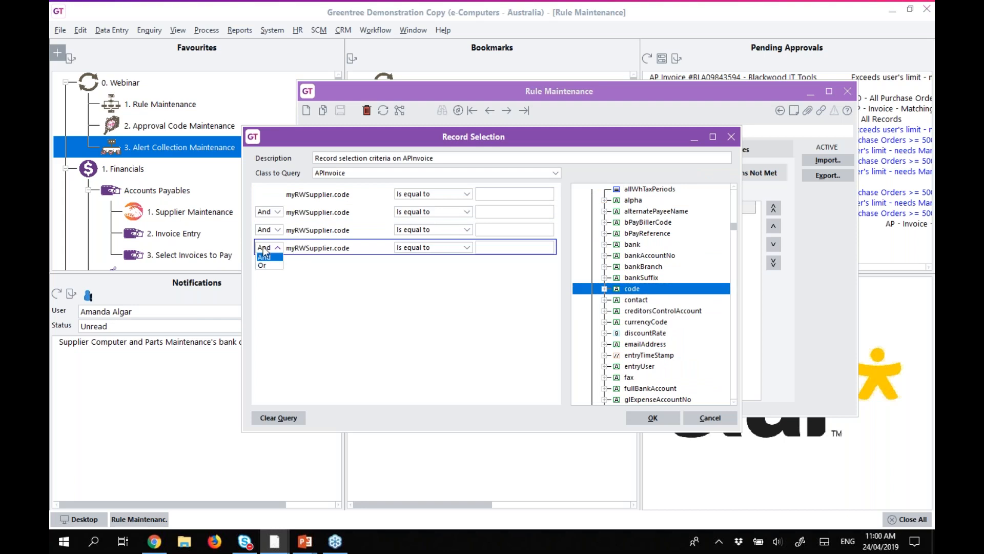
pyautogui.click(267, 229)
pyautogui.click(262, 247)
# Enter supplier codes 2000, 2003 and 2005, and delete the empty fourth row.
pyautogui.click(493, 197)
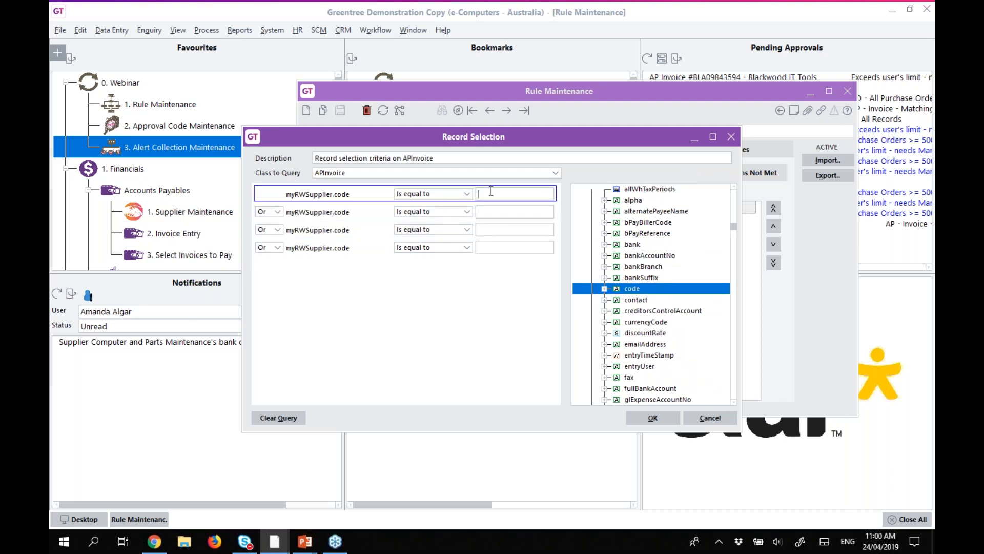
pyautogui.write('2000')
pyautogui.click(495, 212)
pyautogui.write('2003')
pyautogui.click(501, 229)
pyautogui.write('2005')
pyautogui.click(492, 247)
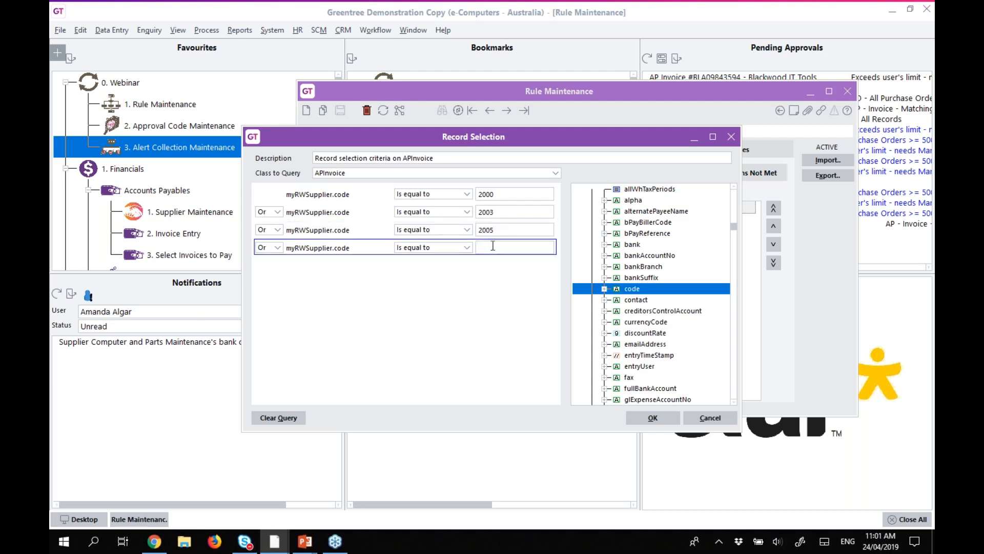
pyautogui.rightClick(350, 252)
pyautogui.click(379, 259)
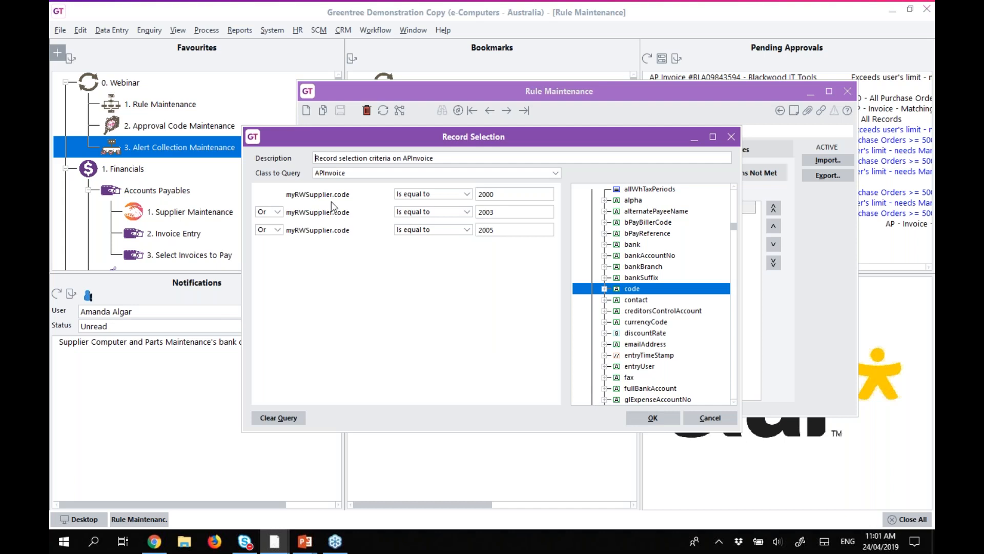
# Add a Supplier Type-AUS criterion limited to the Other Supplier branch.
pyautogui.scroll(-5, 666, 293)
pyautogui.scroll(-20, 665, 293)
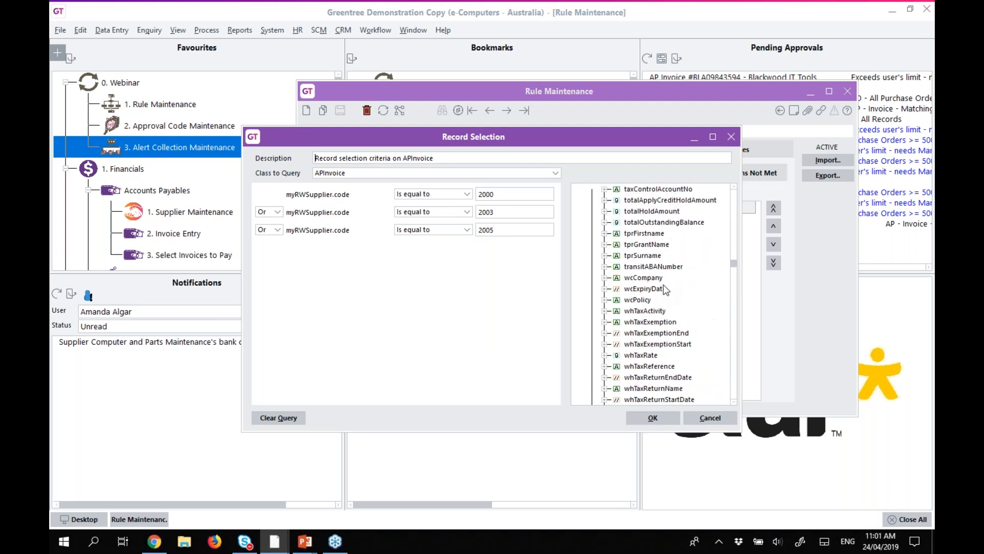
pyautogui.scroll(-3, 667, 290)
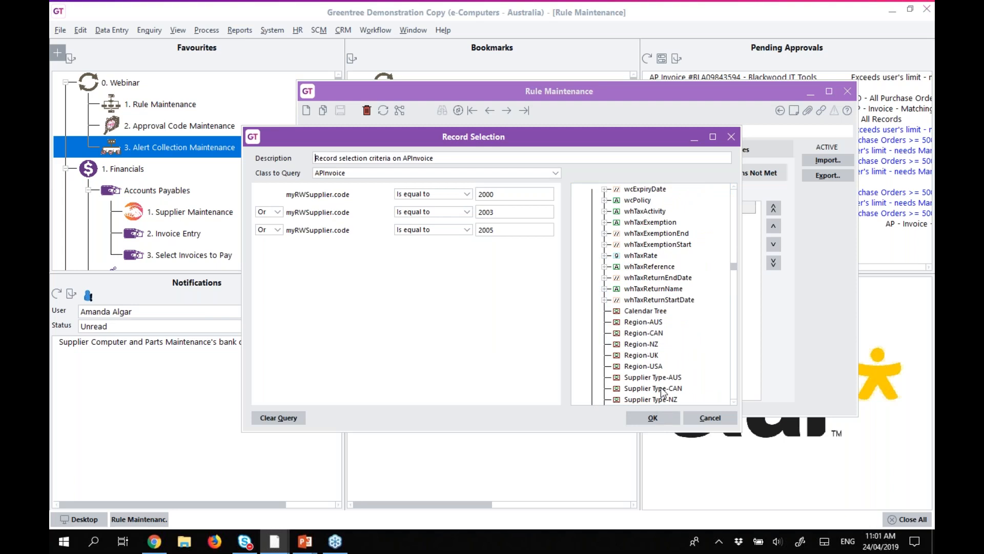
pyautogui.moveTo(659, 378); pyautogui.dragTo(304, 248)
pyautogui.click(549, 248)
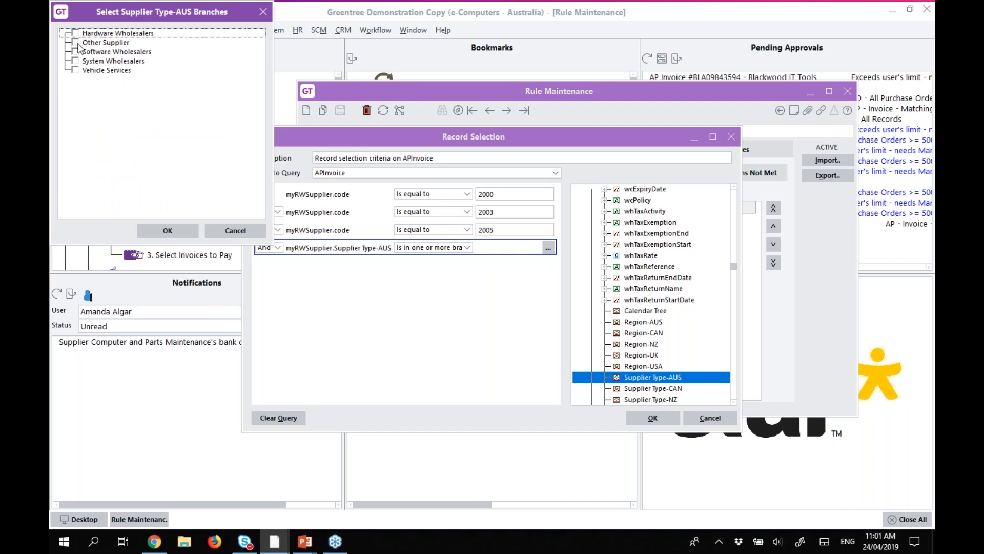
pyautogui.click(76, 43)
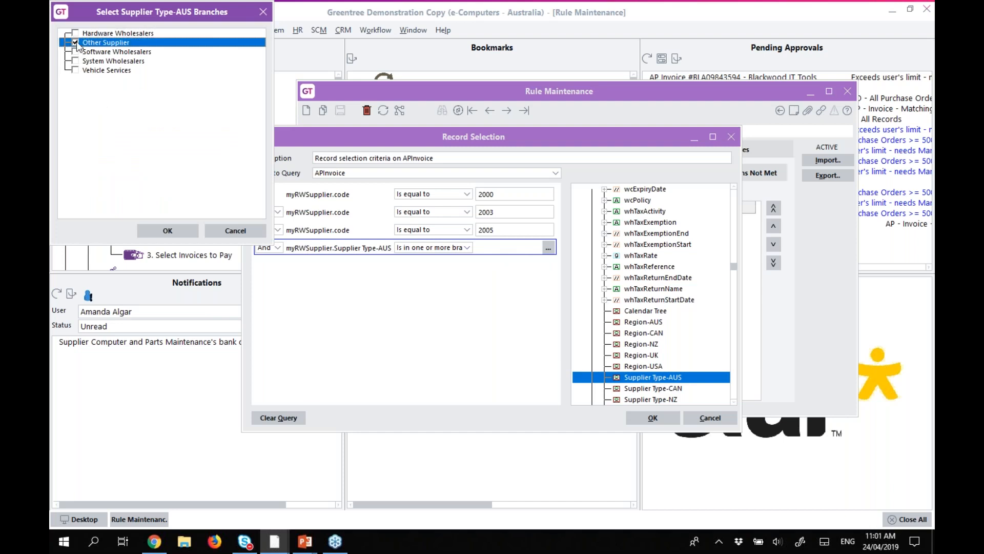
pyautogui.click(159, 234)
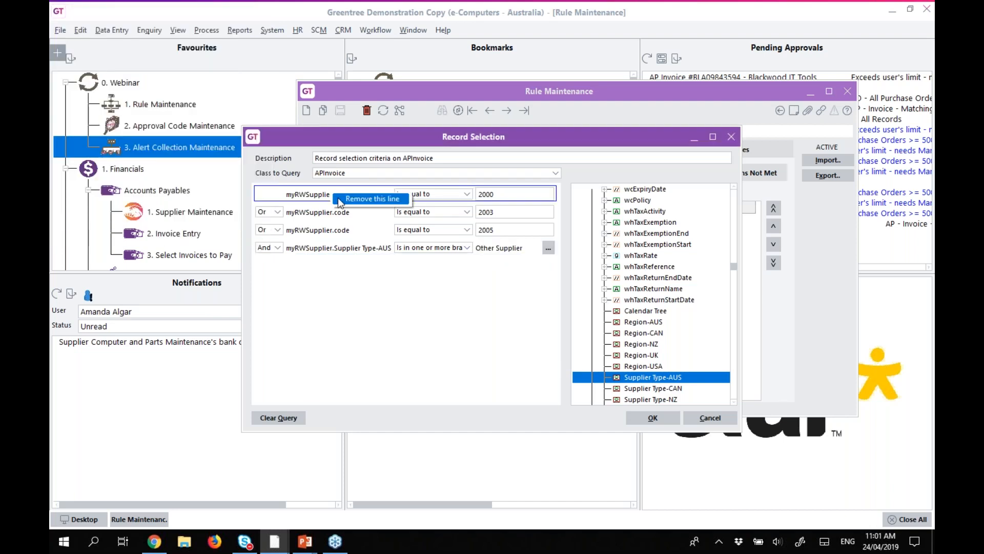
# Remove the supplier code 2000, 2003 and 2005 lines and accept the query.
pyautogui.click(339, 200)
pyautogui.click(323, 193)
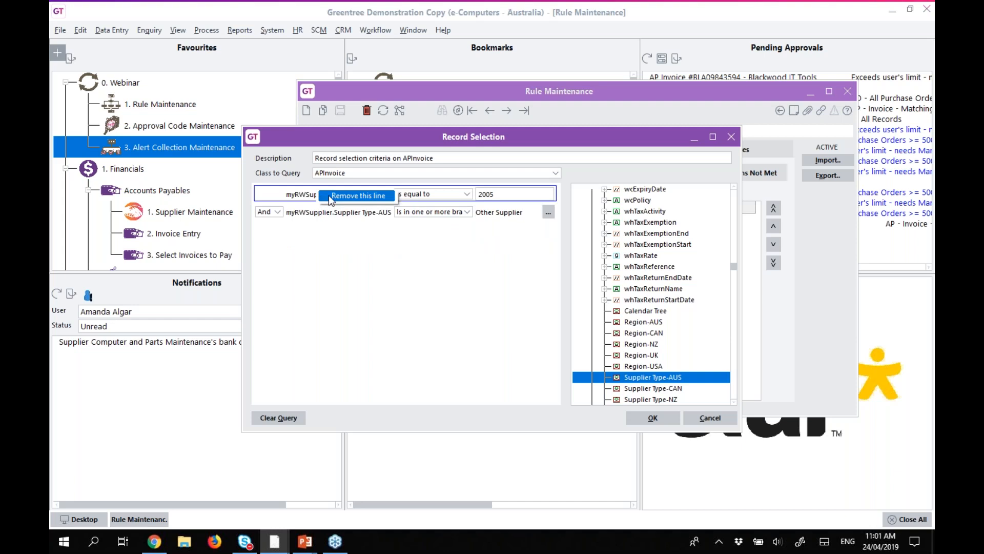
pyautogui.click(331, 196)
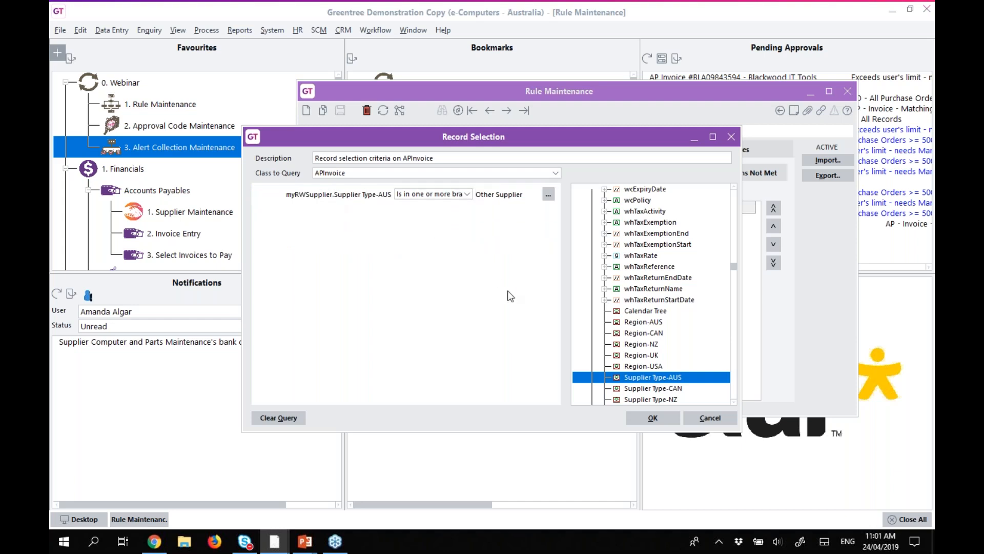
pyautogui.click(657, 415)
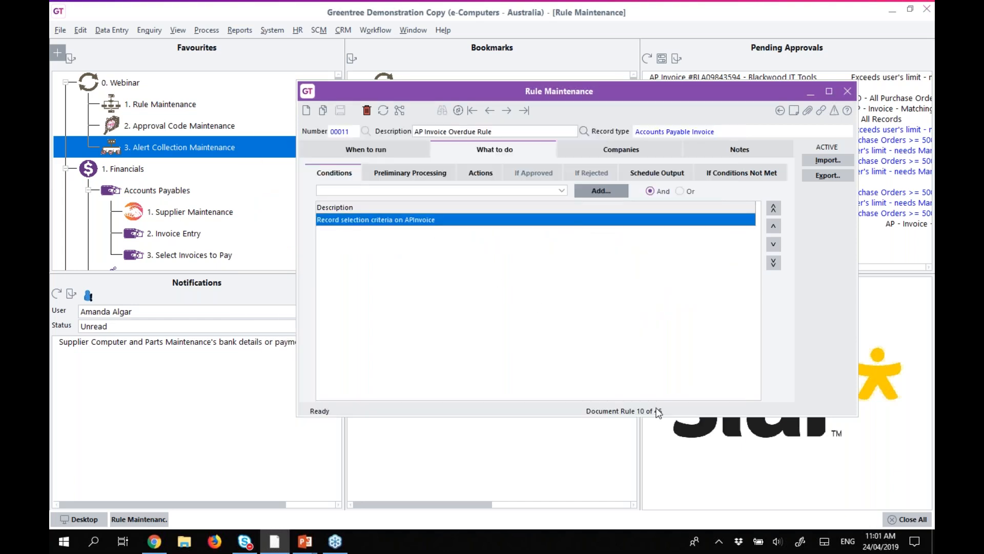
# Choose Record selection criteria as the condition type and start a new query.
pyautogui.click(536, 192)
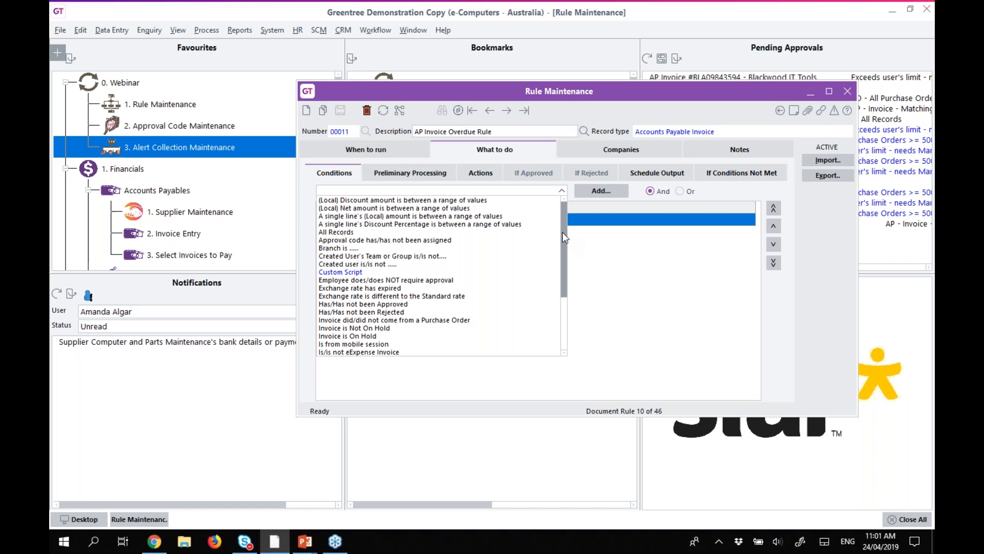
pyautogui.moveTo(562, 234); pyautogui.dragTo(563, 233)
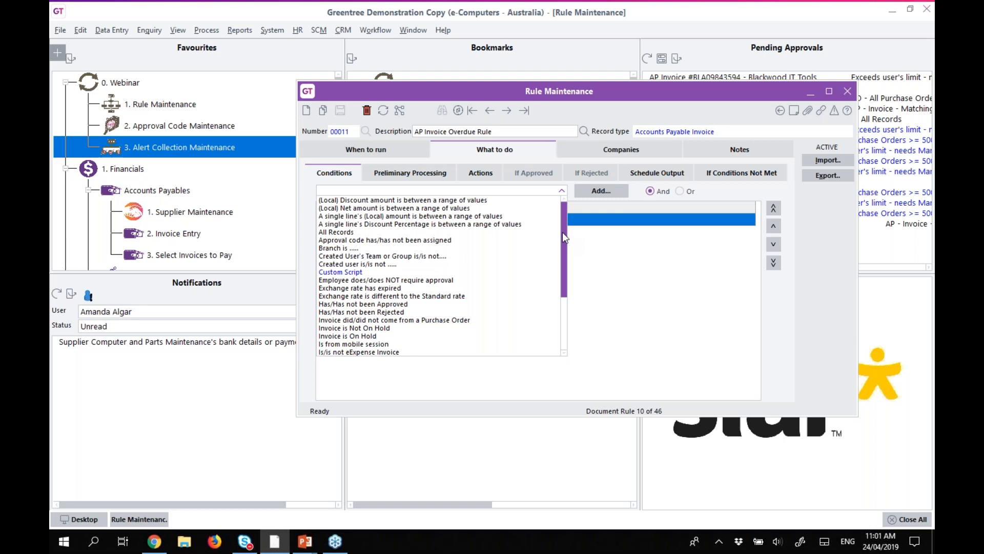
pyautogui.moveTo(562, 232); pyautogui.dragTo(561, 303)
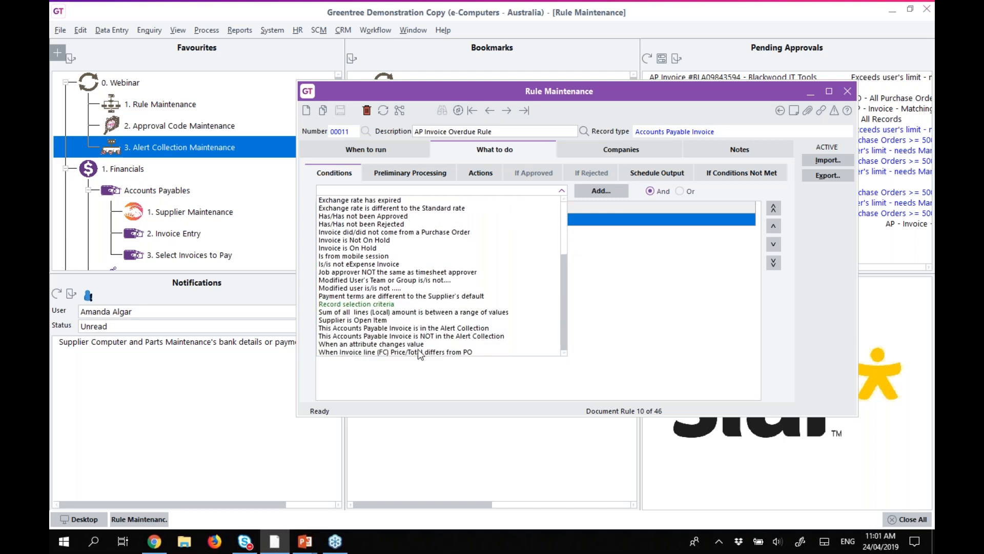
pyautogui.click(340, 304)
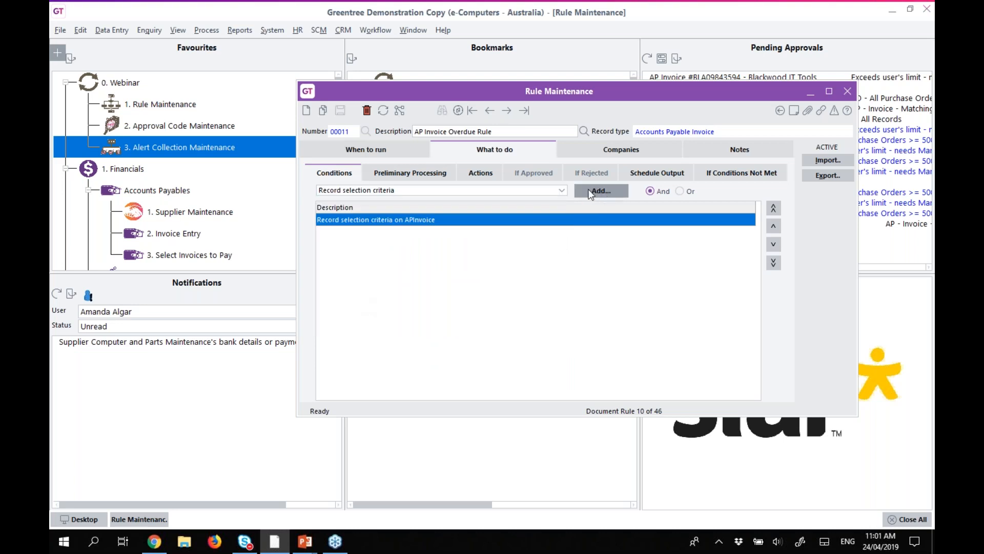
pyautogui.click(602, 191)
# Add the criterion fcOutstandingAmount is greater than 0.
pyautogui.scroll(-5, 670, 250)
pyautogui.moveTo(658, 289); pyautogui.dragTo(354, 202)
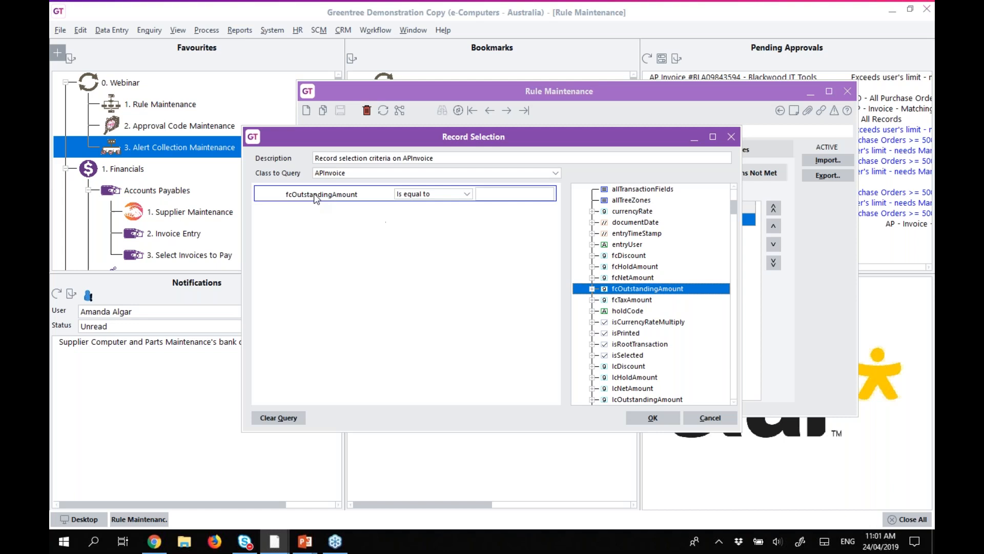
pyautogui.click(448, 193)
pyautogui.click(444, 213)
pyautogui.click(509, 193)
pyautogui.write('0')
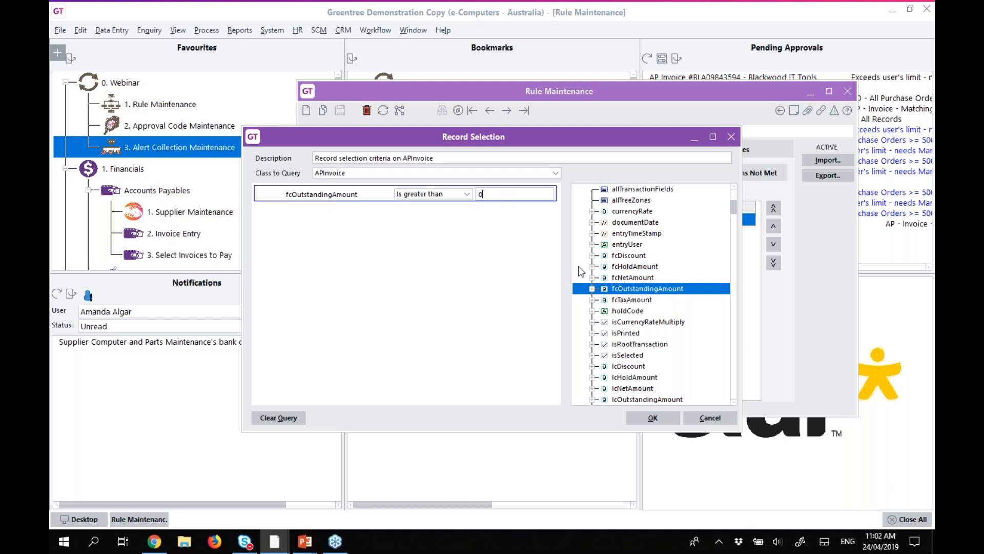
# Add the criterion paymentDate is before today+10.
pyautogui.click(678, 346)
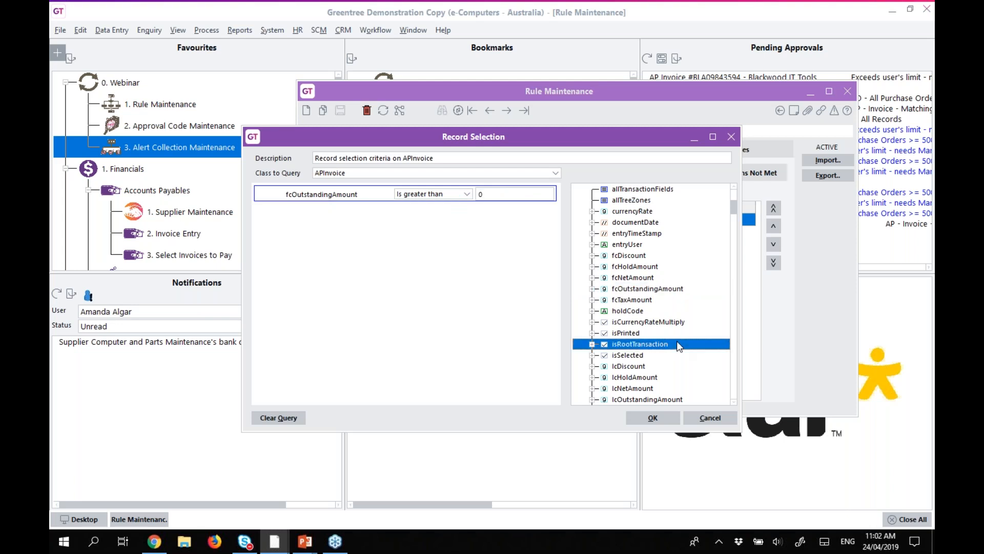
pyautogui.press('p')
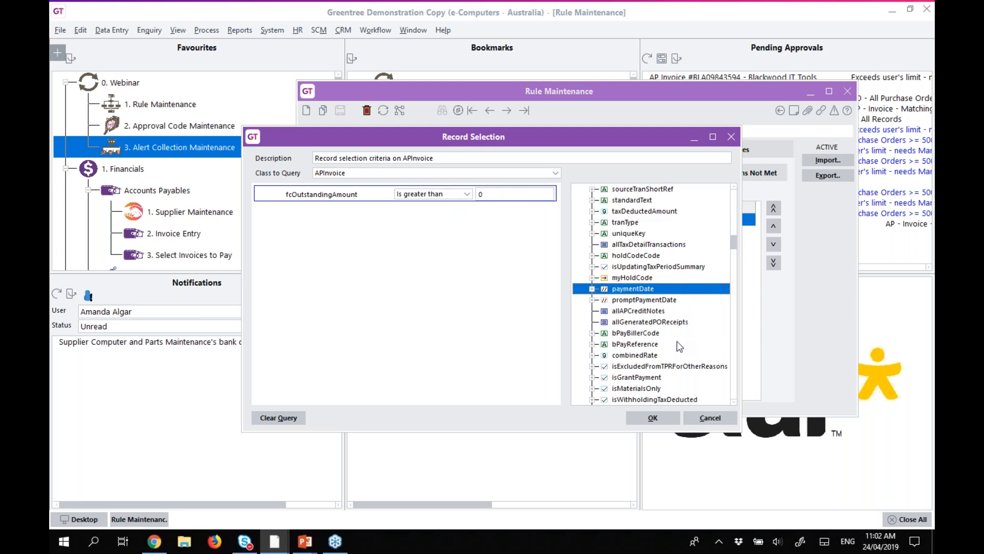
pyautogui.doubleClick(619, 289)
pyautogui.click(428, 212)
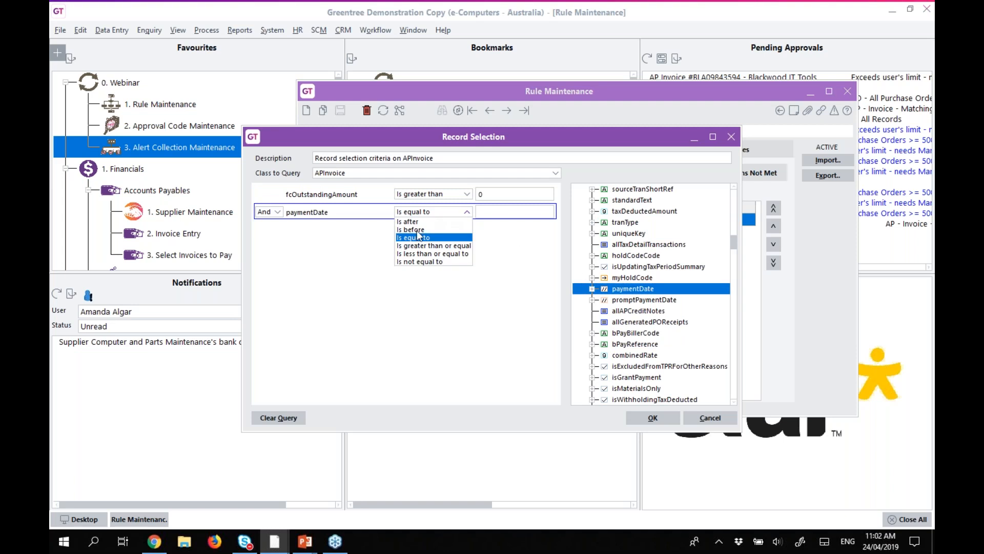
pyautogui.click(419, 231)
pyautogui.click(494, 213)
pyautogui.write('today+10')
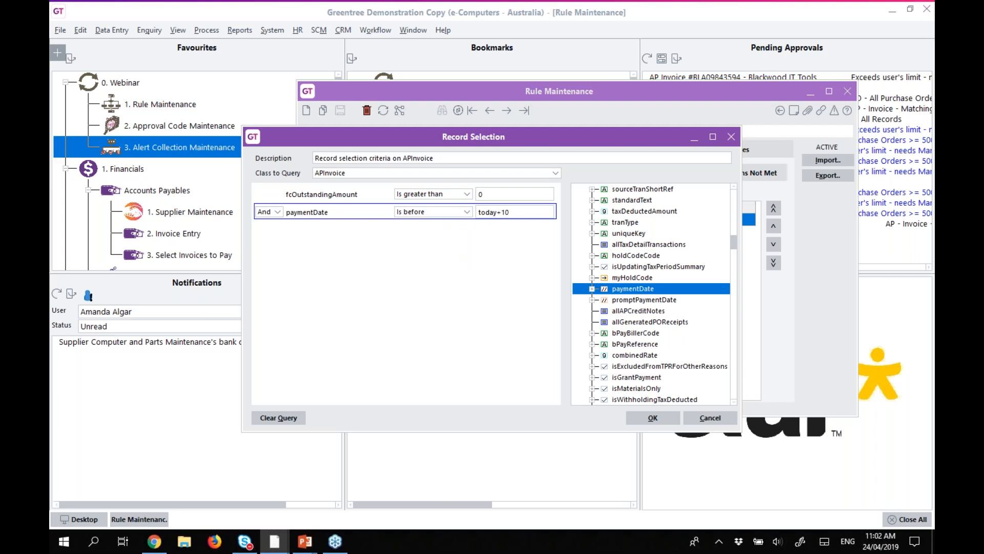